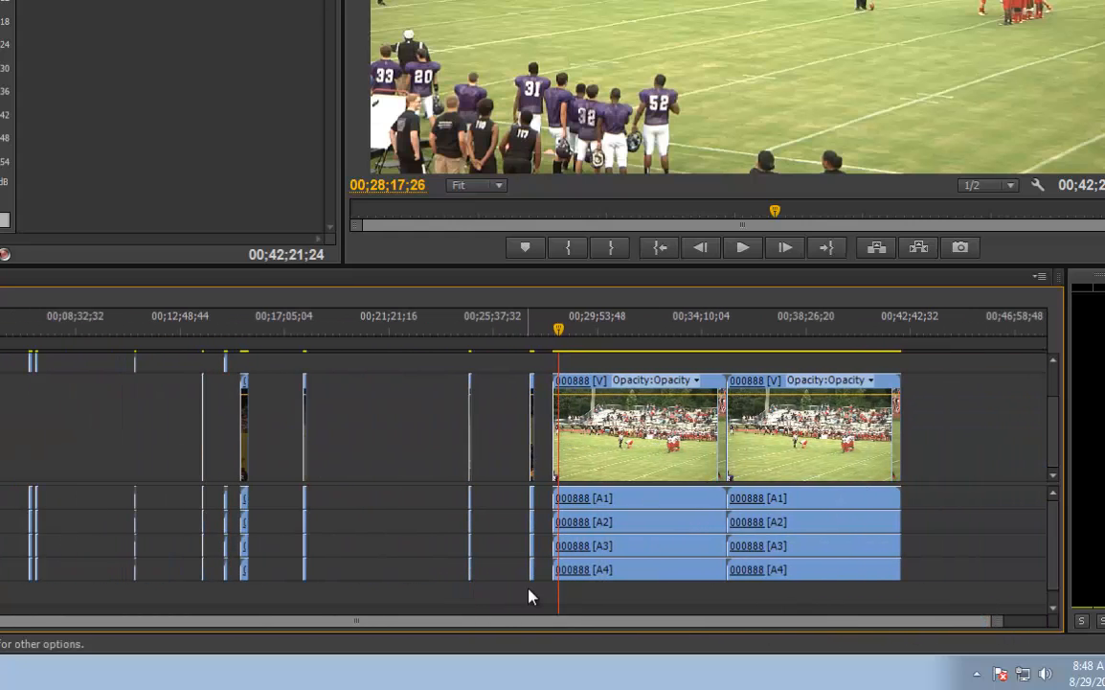
Review the layout of clips and gaps along the AHS vs. CHHS timeline, closing in on the last clips
{"action": "left_click_drag", "start_coordinate": [492, 620], "coordinate": [637, 629]}
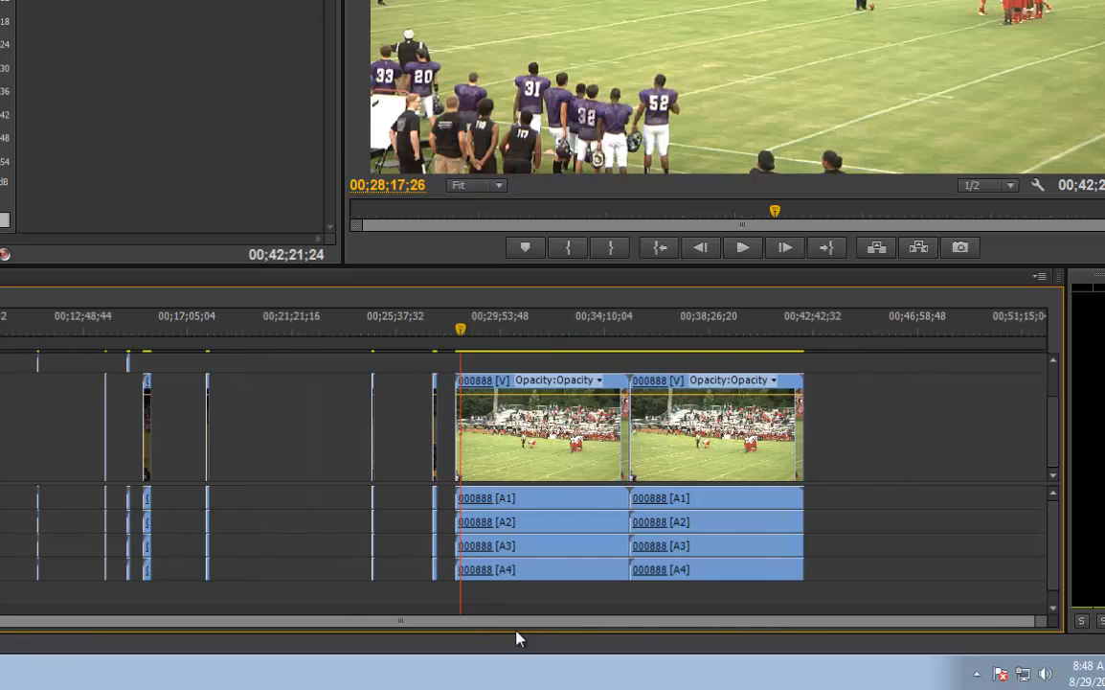
{"action": "left_click_drag", "start_coordinate": [519, 625], "coordinate": [382, 627]}
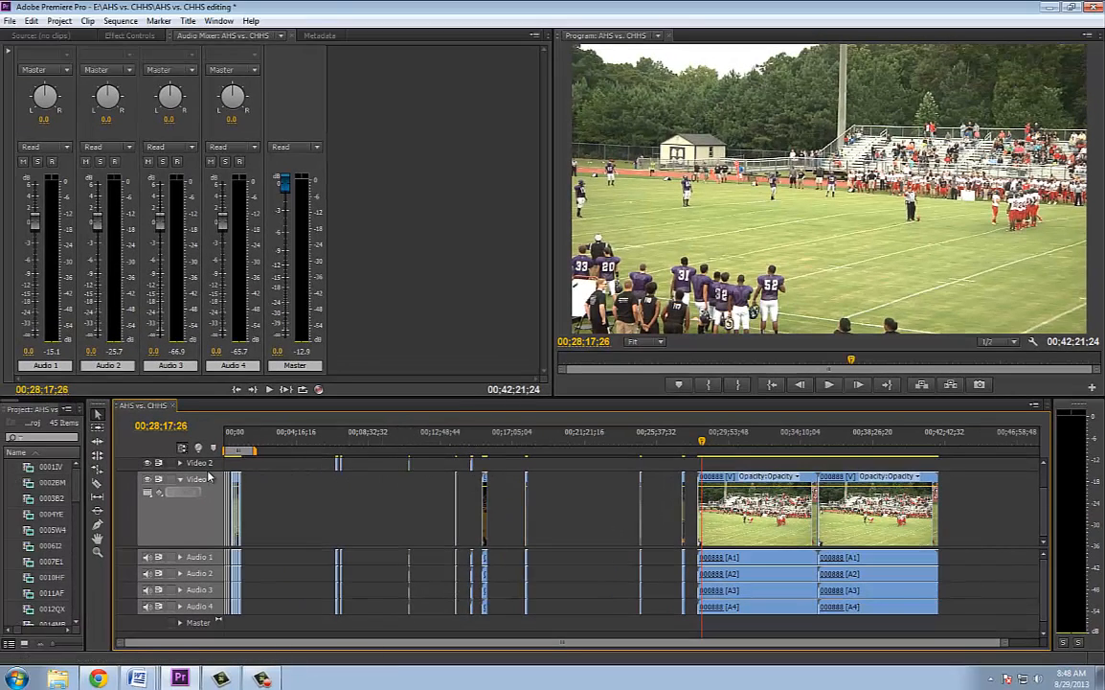
{"action": "left_click_drag", "start_coordinate": [207, 471], "coordinate": [207, 495]}
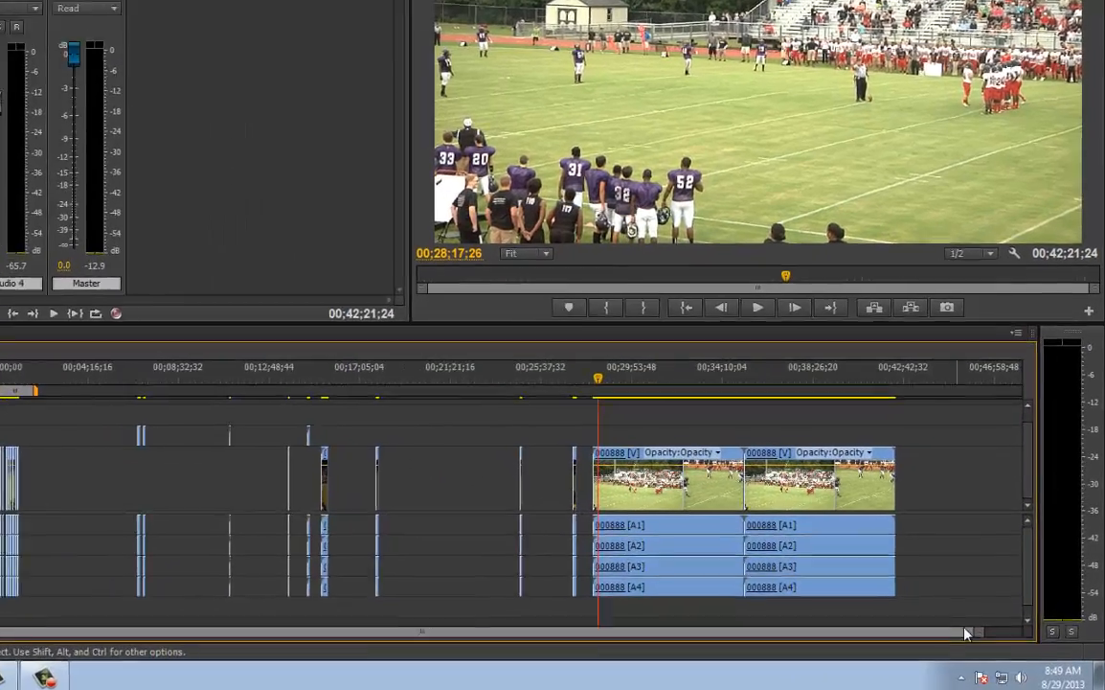
{"action": "left_click_drag", "start_coordinate": [965, 634], "coordinate": [751, 639]}
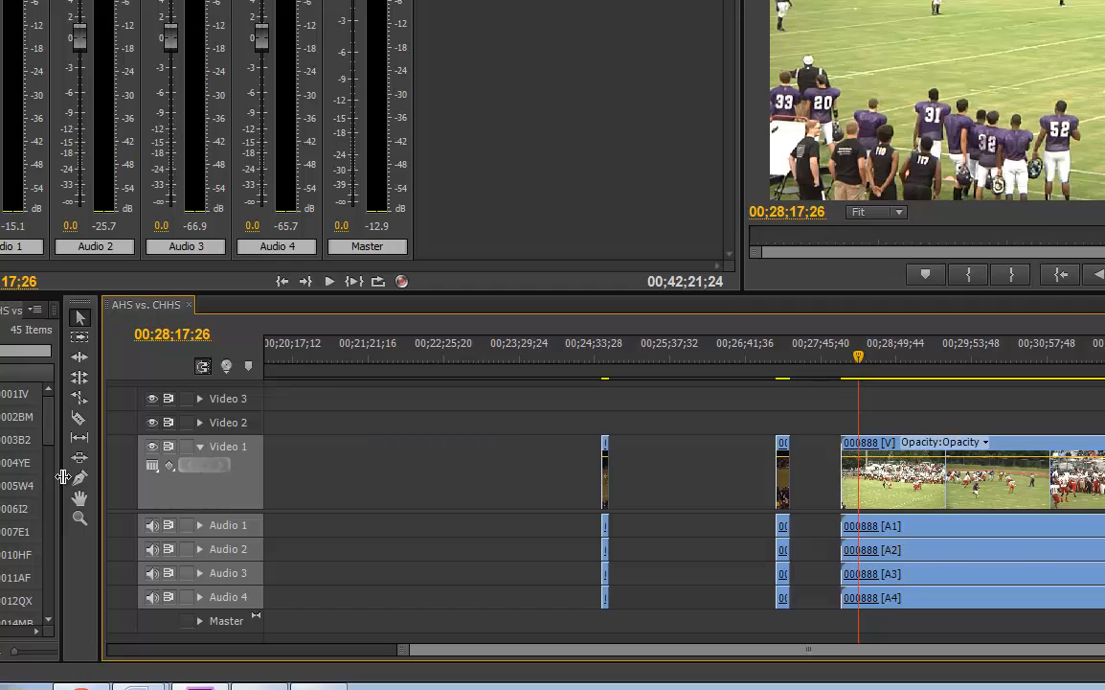
Widen and heighten the Project panel and review its list of imported clips
{"action": "left_click_drag", "start_coordinate": [62, 476], "coordinate": [205, 476]}
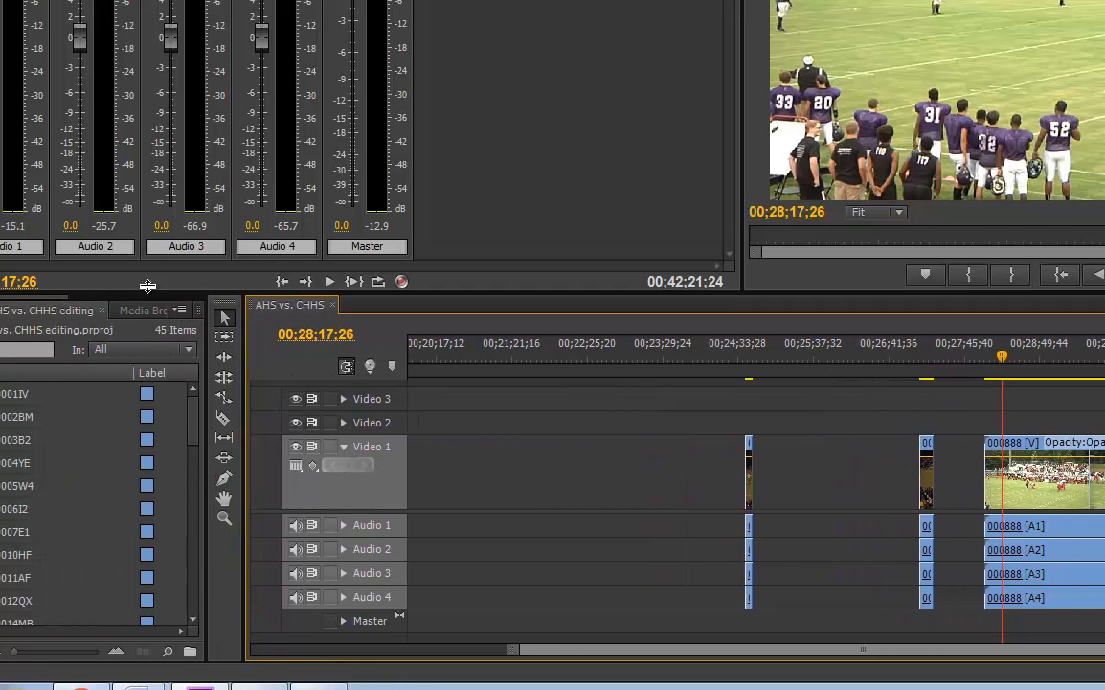
{"action": "left_click_drag", "start_coordinate": [151, 292], "coordinate": [154, 19]}
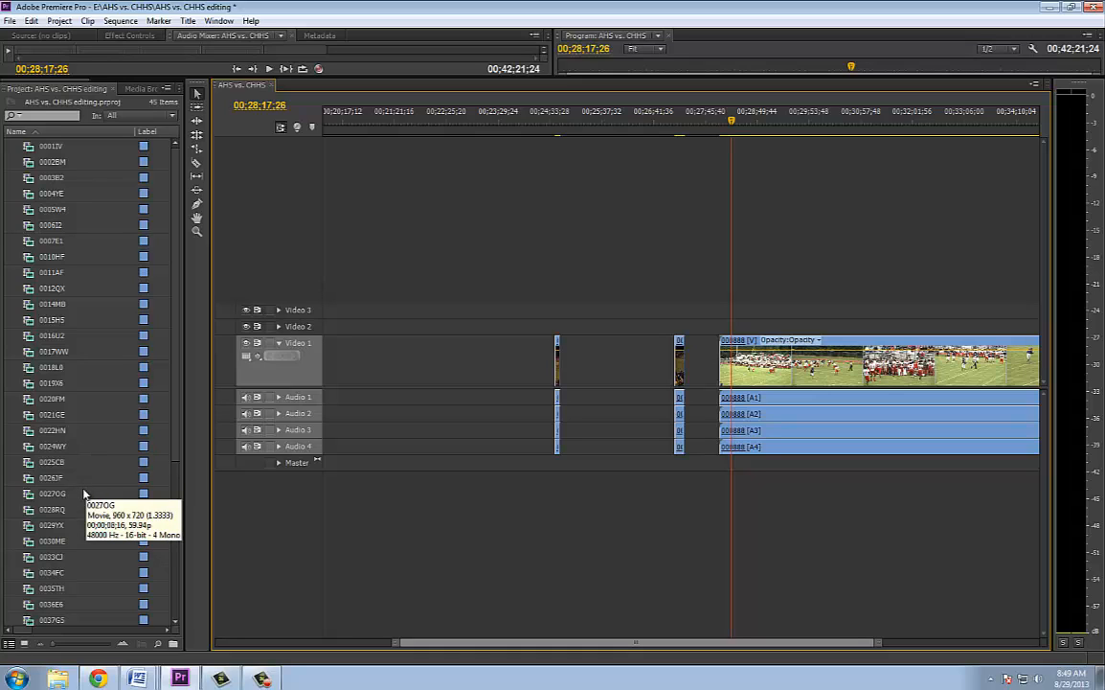
{"action": "left_click", "coordinate": [173, 461]}
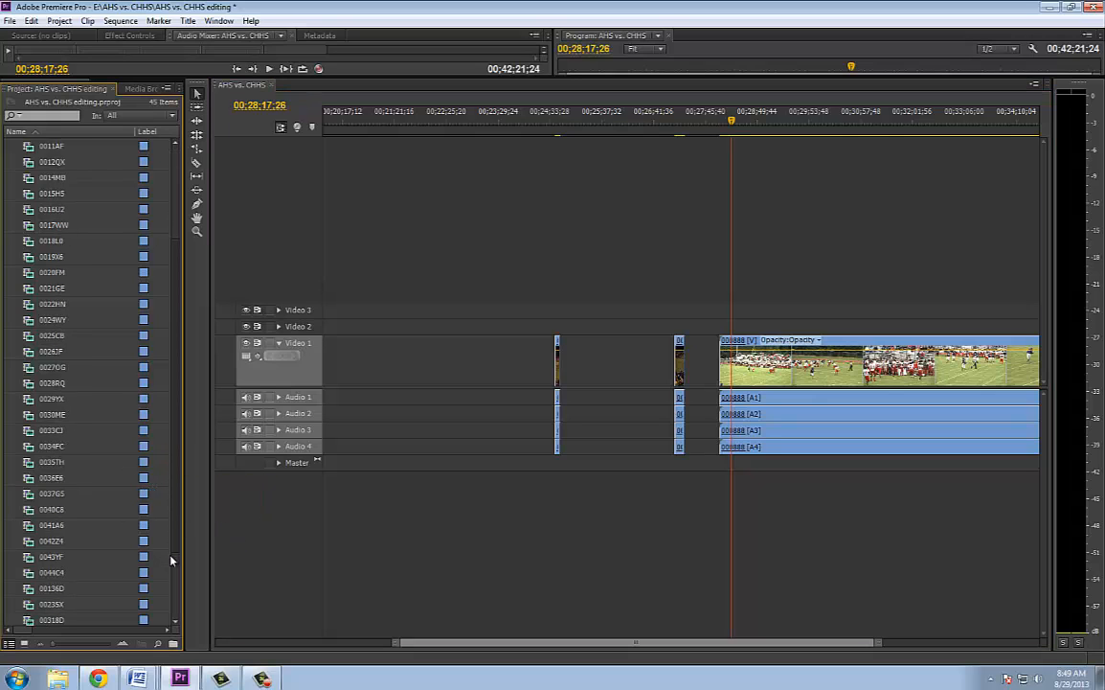
{"action": "scroll", "coordinate": [170, 596], "scroll_direction": "down", "scroll_amount": 1}
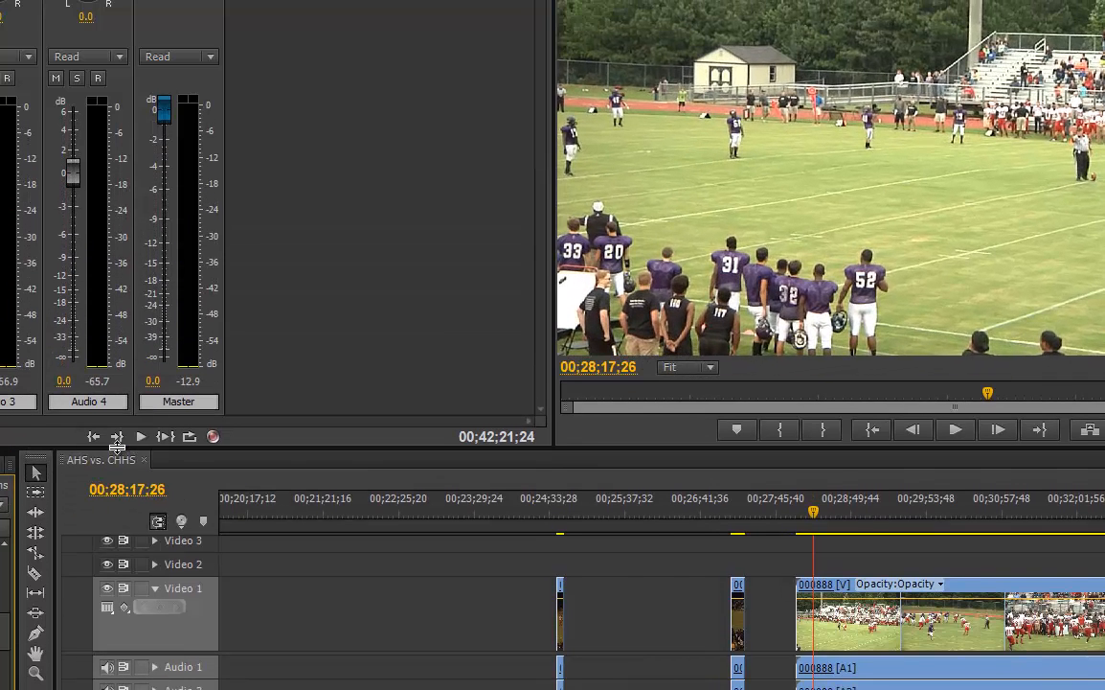
Preview the footage in clip 00394E and at the start of the first 000888 clip by moving the playhead over them
{"action": "left_click_drag", "start_coordinate": [812, 522], "coordinate": [738, 525]}
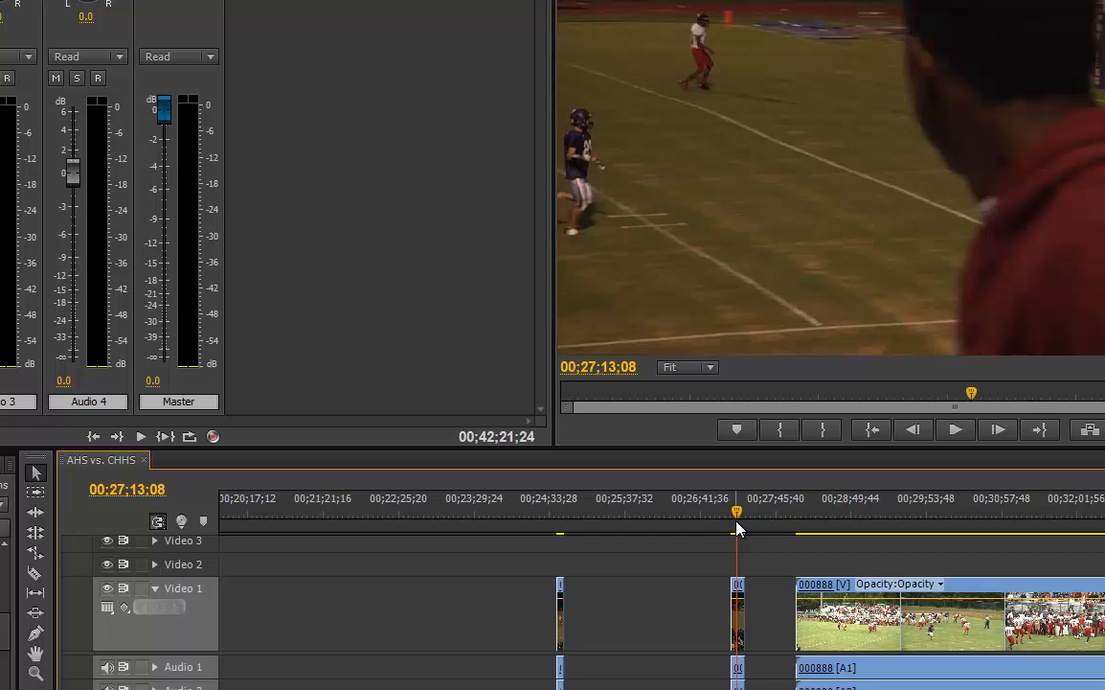
{"action": "left_click_drag", "start_coordinate": [737, 514], "coordinate": [735, 516]}
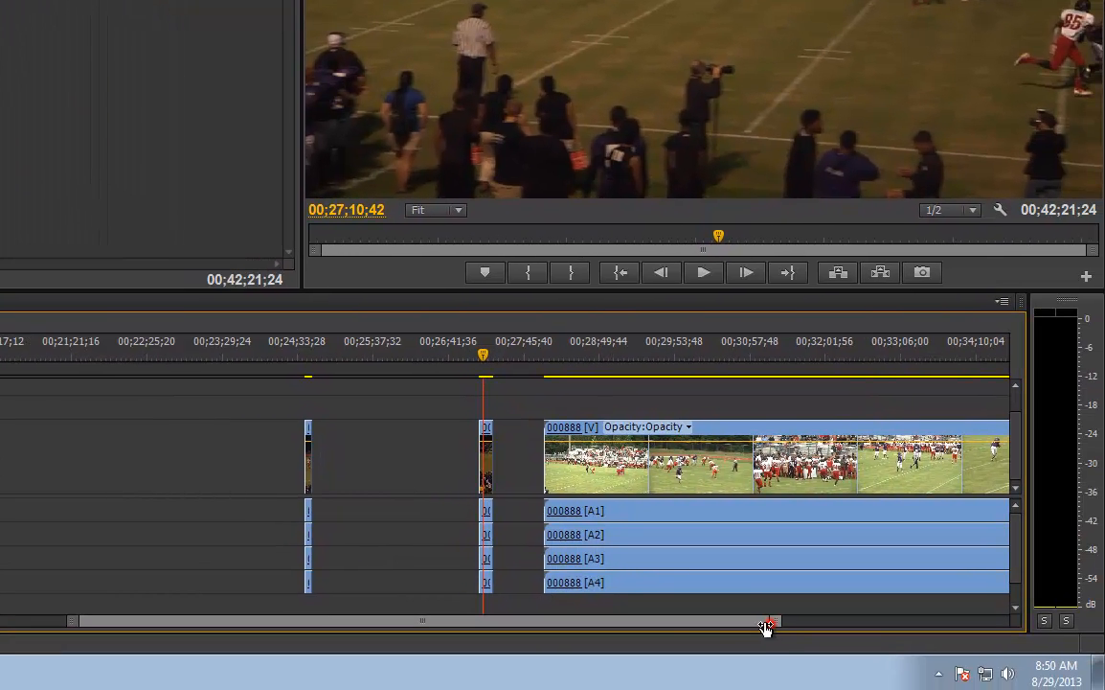
{"action": "left_click_drag", "start_coordinate": [933, 689], "coordinate": [737, 689]}
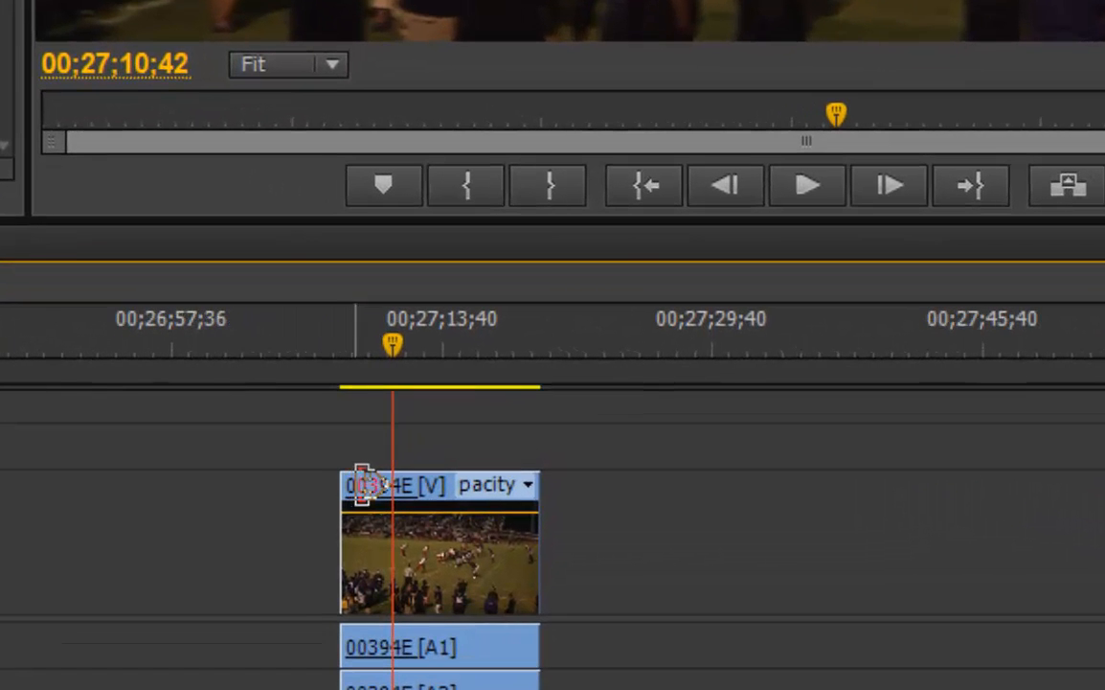
{"action": "scroll", "coordinate": [552, 518], "scroll_direction": "right", "scroll_amount": 5}
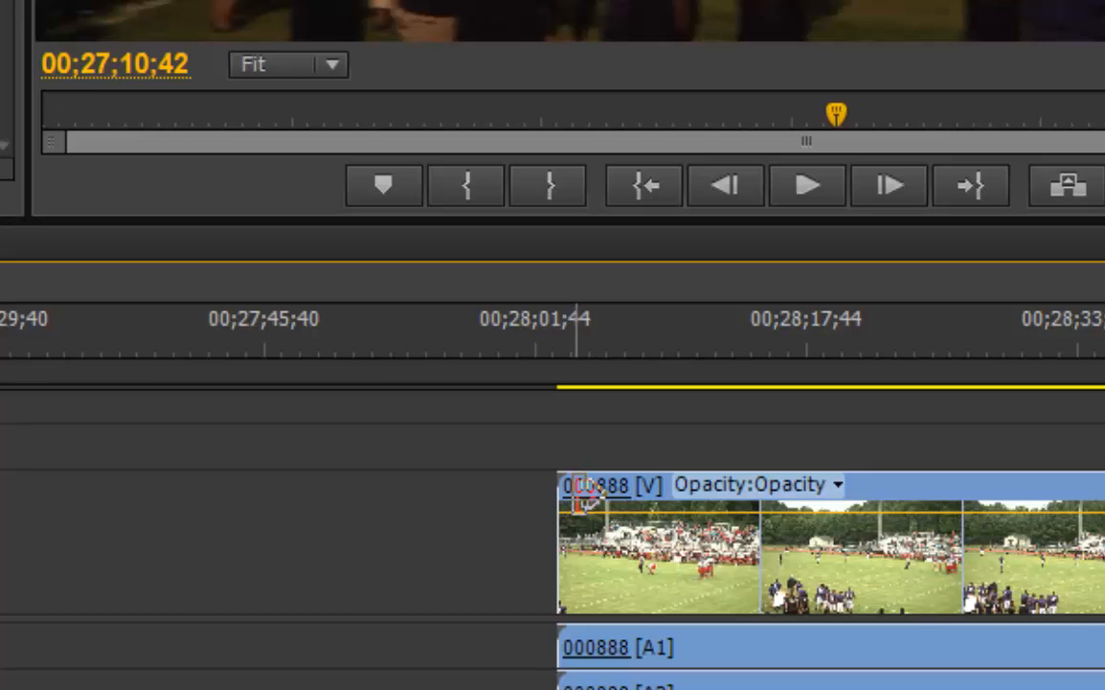
{"action": "left_click_drag", "start_coordinate": [548, 324], "coordinate": [601, 343]}
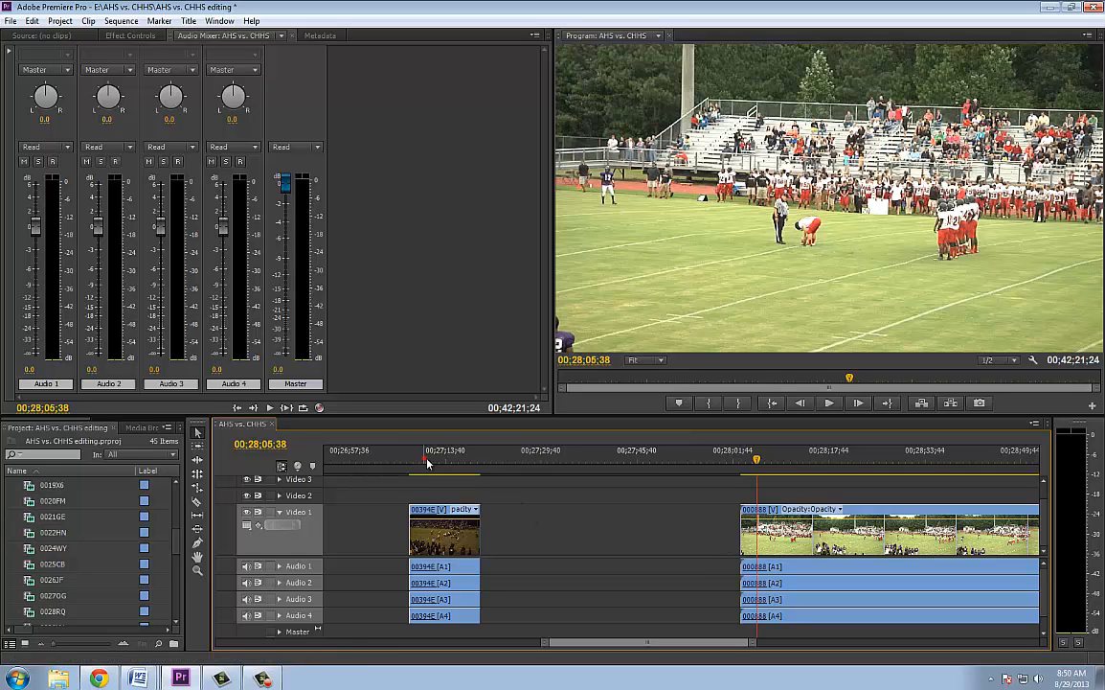
{"action": "left_click_drag", "start_coordinate": [428, 462], "coordinate": [438, 463]}
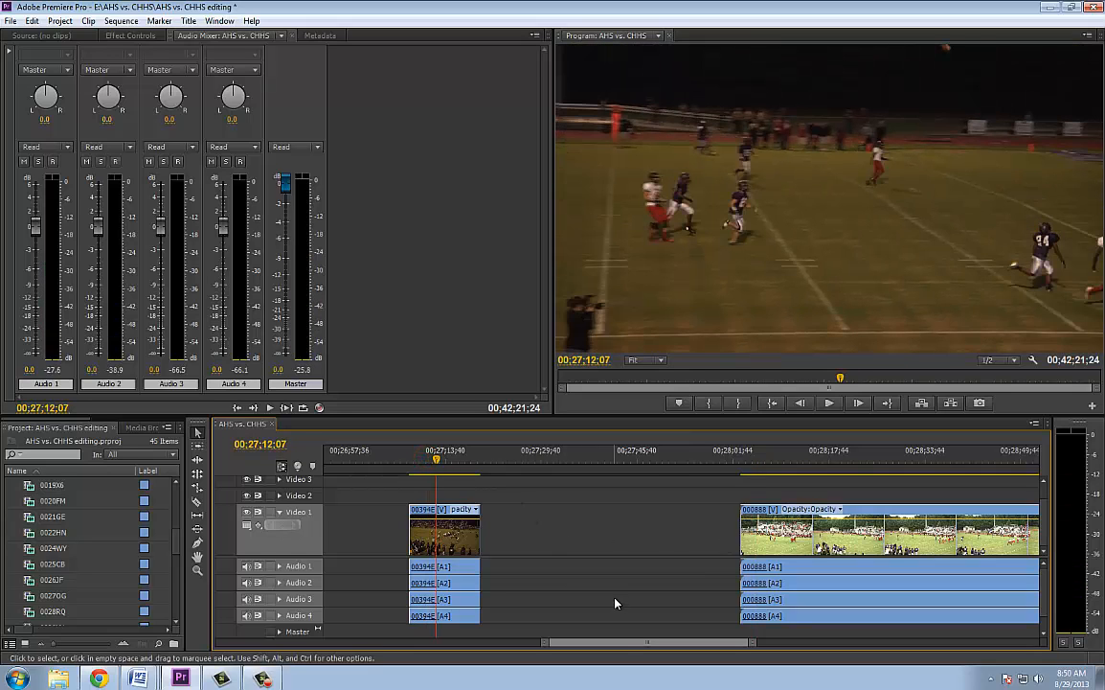
Preview clip 00386P, and return the playhead to the opening of the first 000888 clip
{"action": "left_click_drag", "start_coordinate": [618, 644], "coordinate": [580, 646]}
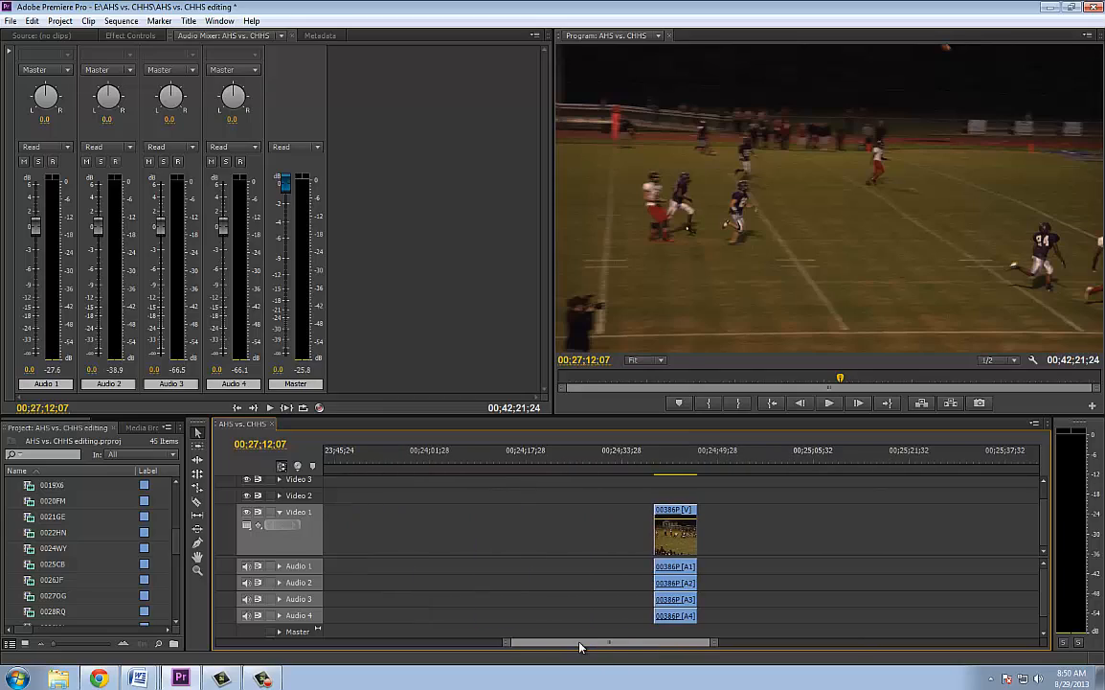
{"action": "left_click", "coordinate": [671, 460]}
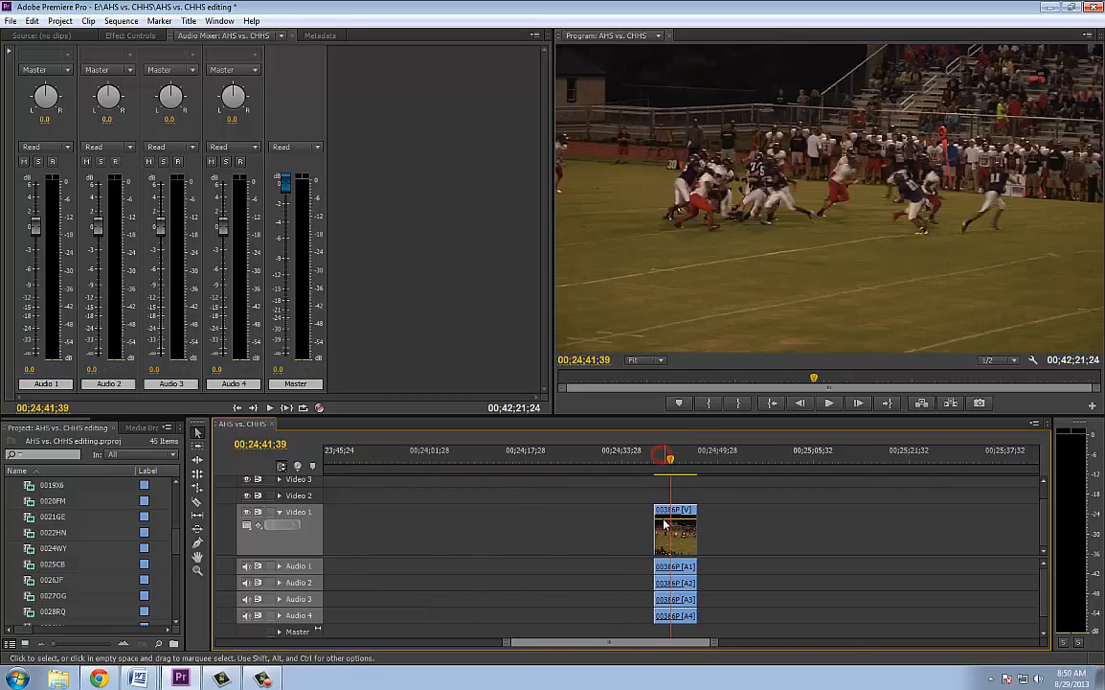
{"action": "left_click_drag", "start_coordinate": [604, 642], "coordinate": [640, 644]}
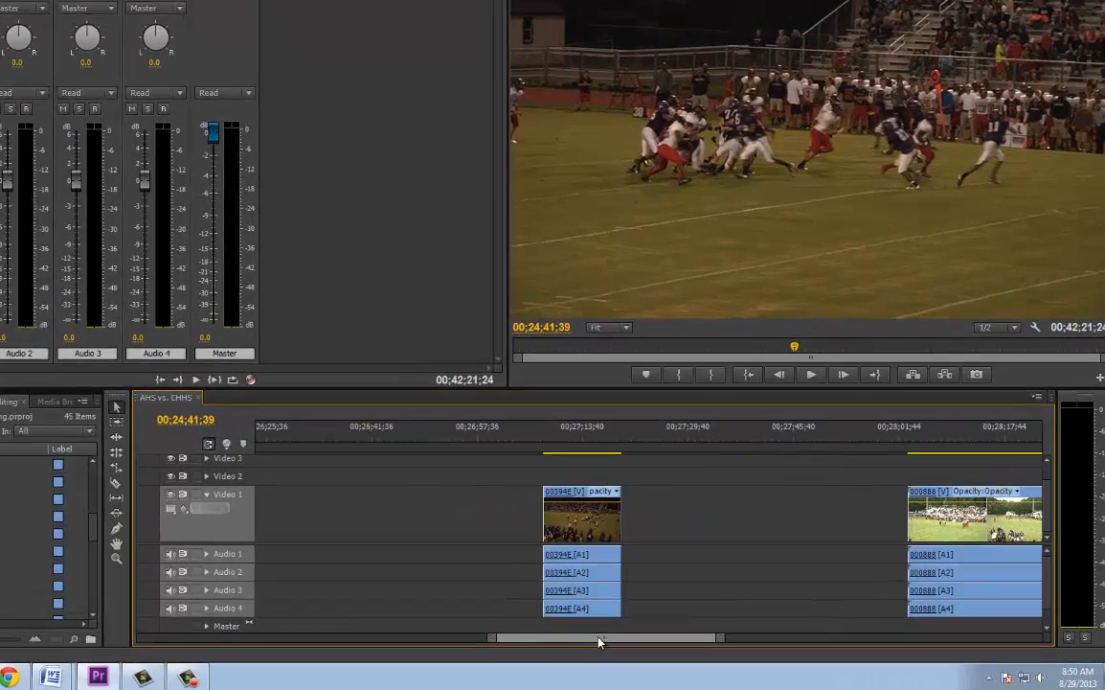
{"action": "left_click_drag", "start_coordinate": [553, 639], "coordinate": [559, 639]}
{"action": "left_click_drag", "start_coordinate": [603, 404], "coordinate": [636, 406]}
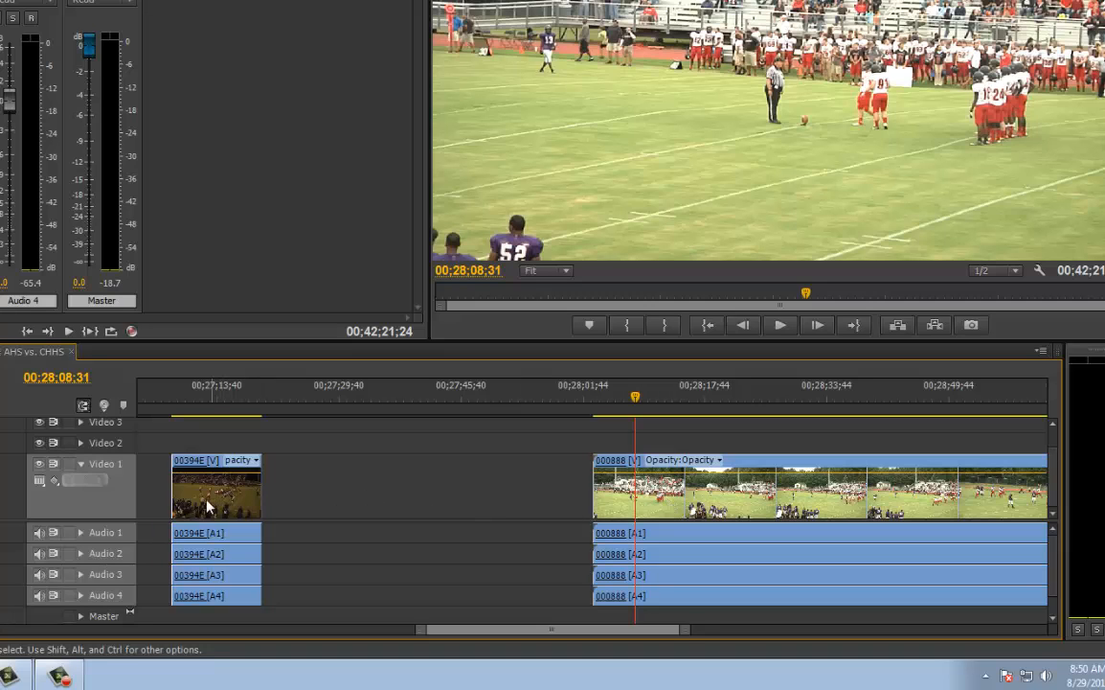
Preview the play in clip 00394E again, and zoom the timeline out to show the spread of clips up to the sequence's end
{"action": "left_click", "coordinate": [219, 393]}
{"action": "left_click_drag", "start_coordinate": [220, 393], "coordinate": [205, 396]}
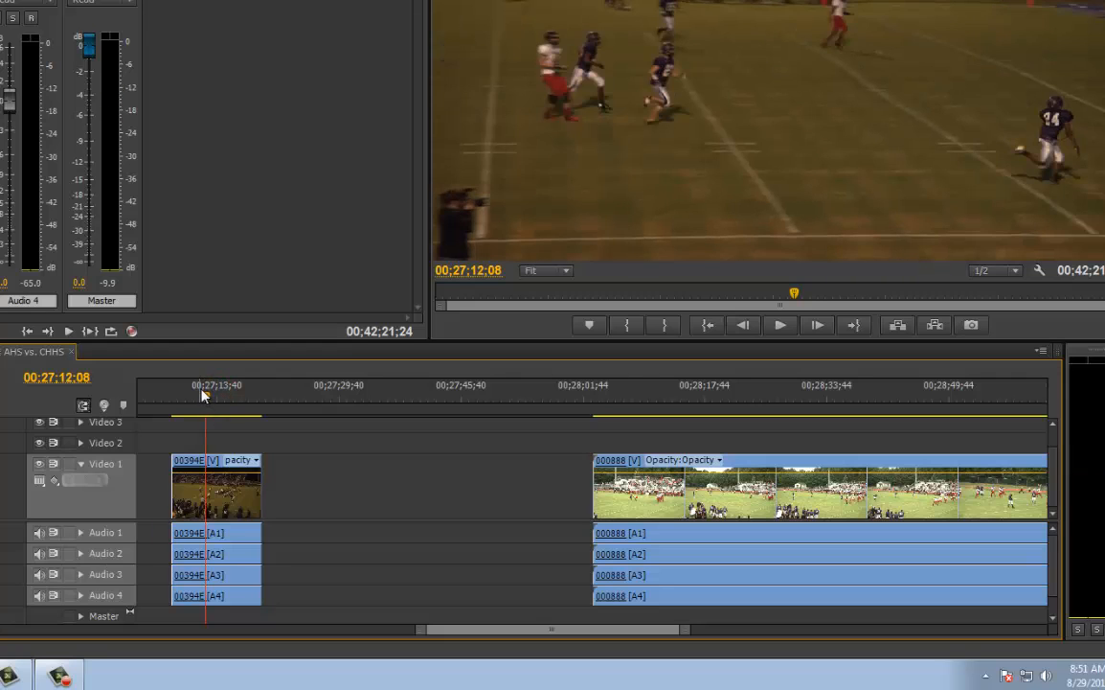
{"action": "left_click", "coordinate": [215, 394]}
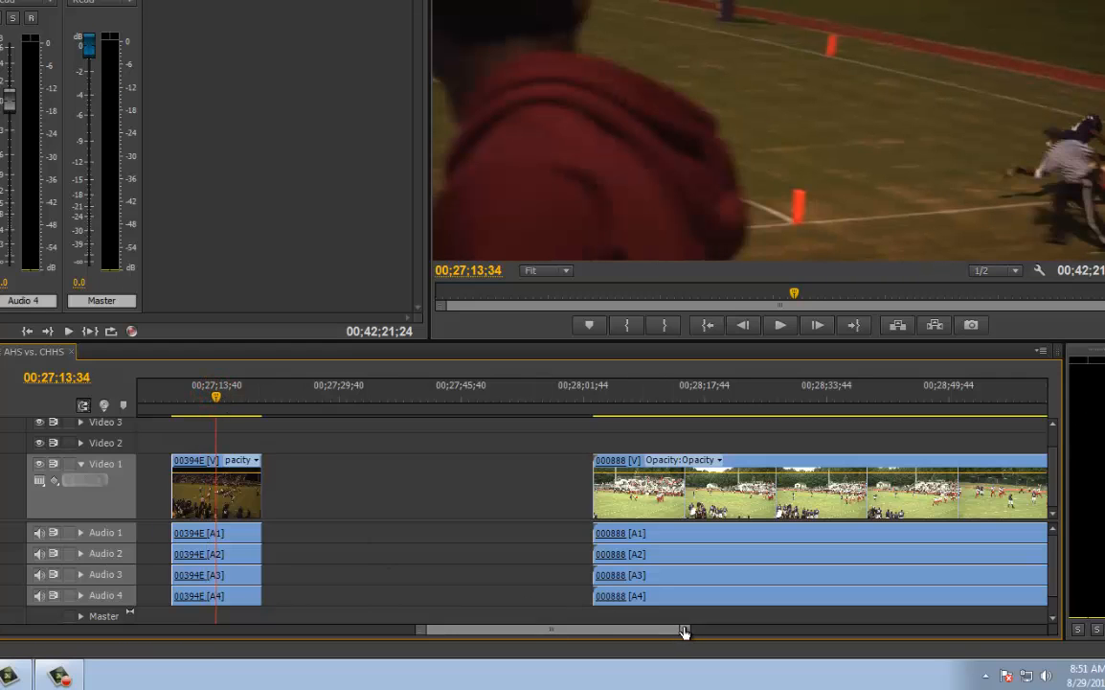
{"action": "left_click_drag", "start_coordinate": [683, 631], "coordinate": [880, 626]}
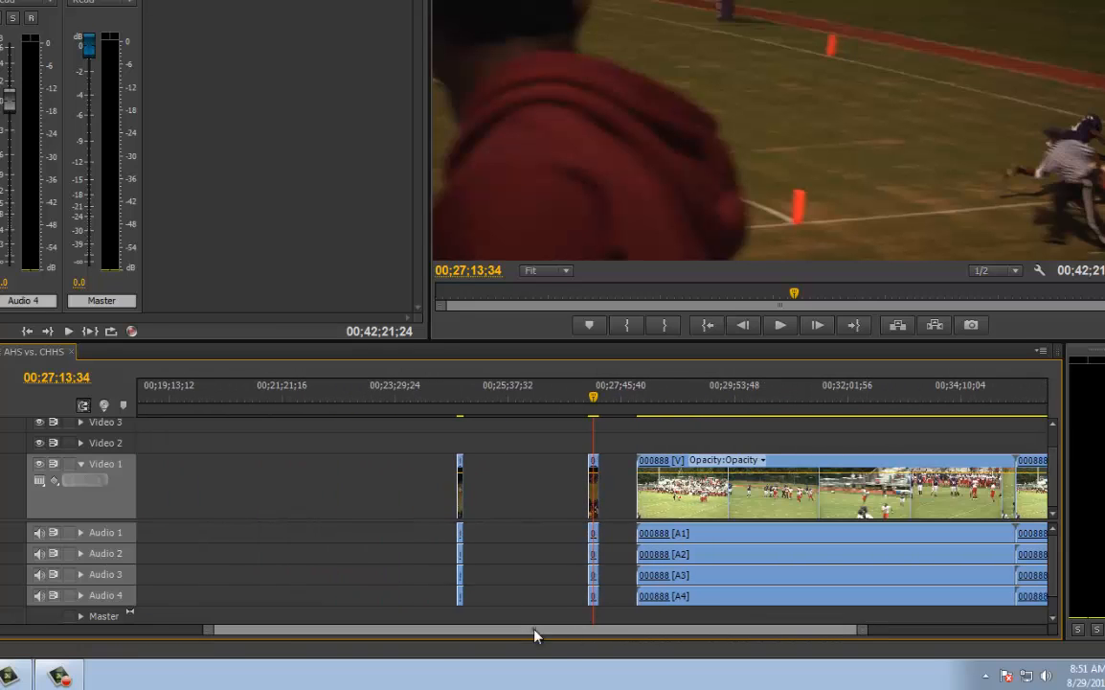
{"action": "mouse_move", "coordinate": [451, 631]}
{"action": "left_mouse_down"}
{"action": "mouse_move", "coordinate": [573, 631]}
{"action": "mouse_move", "coordinate": [458, 633]}
{"action": "left_mouse_up"}
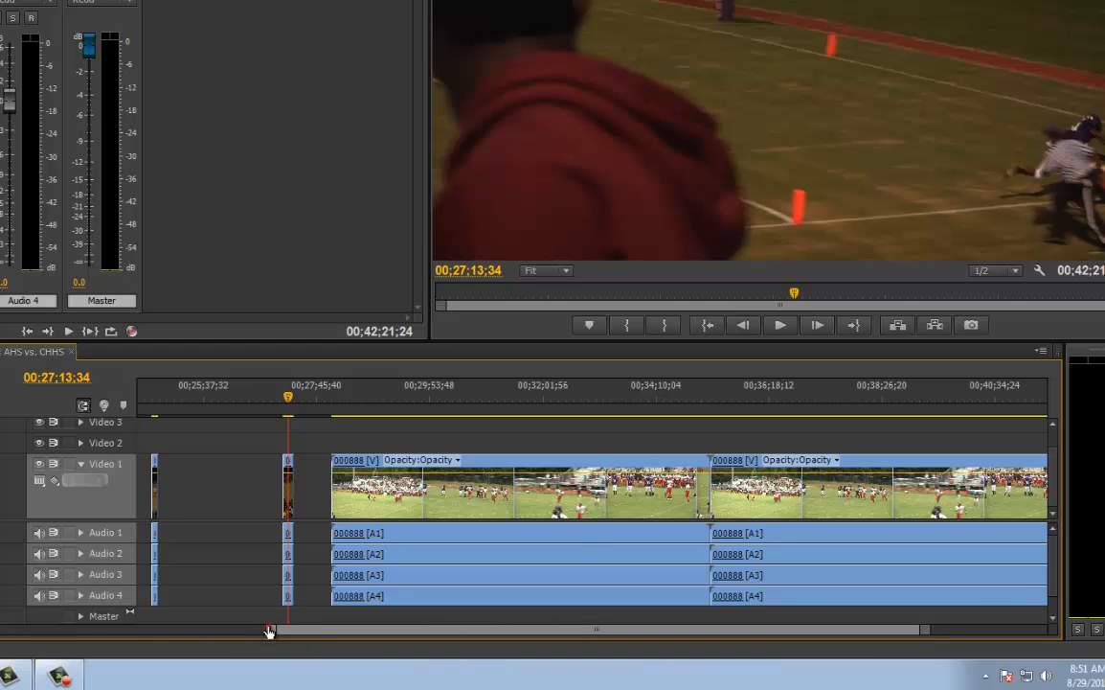
{"action": "left_click_drag", "start_coordinate": [265, 632], "coordinate": [141, 637]}
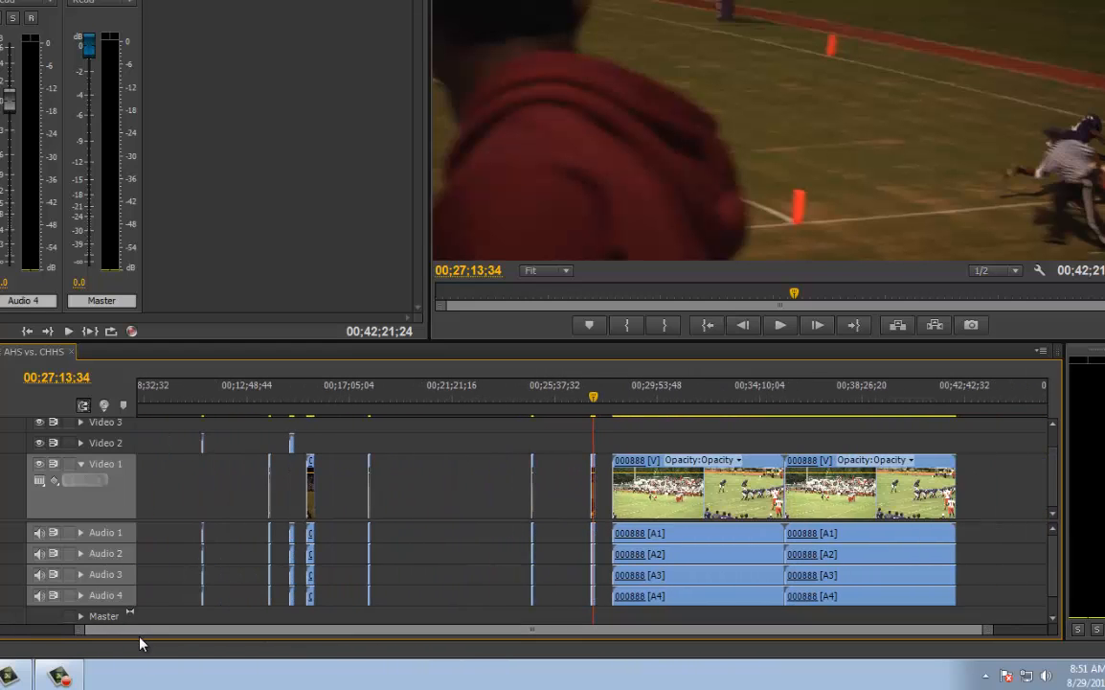
{"action": "left_click", "coordinate": [59, 675]}
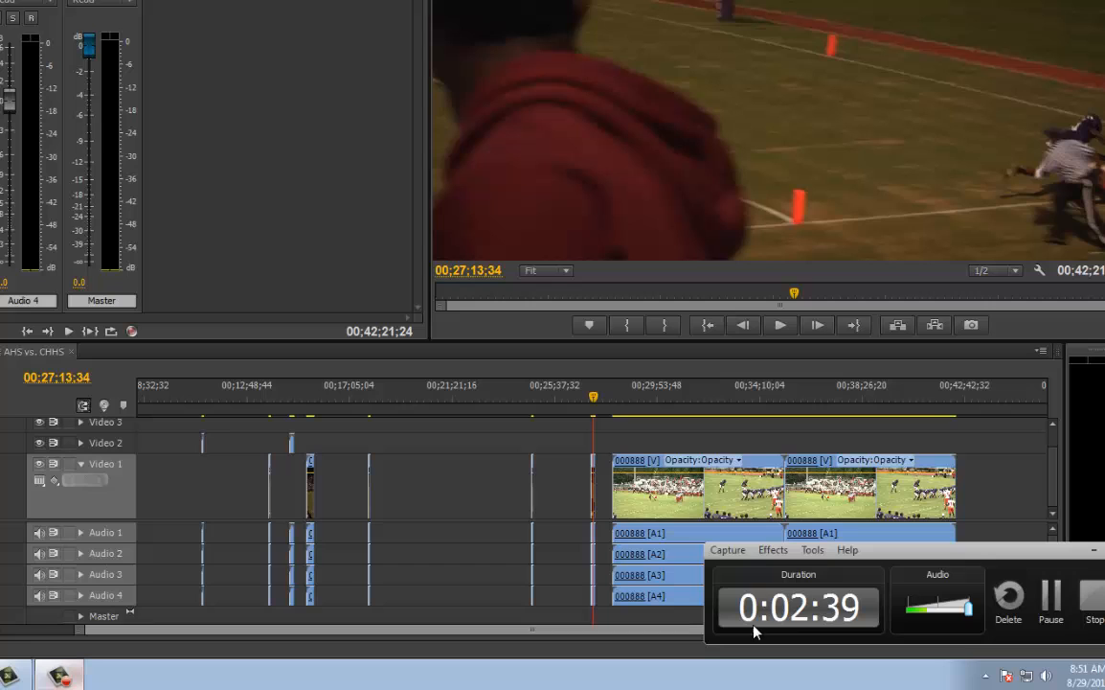
{"action": "left_click", "coordinate": [1051, 595]}
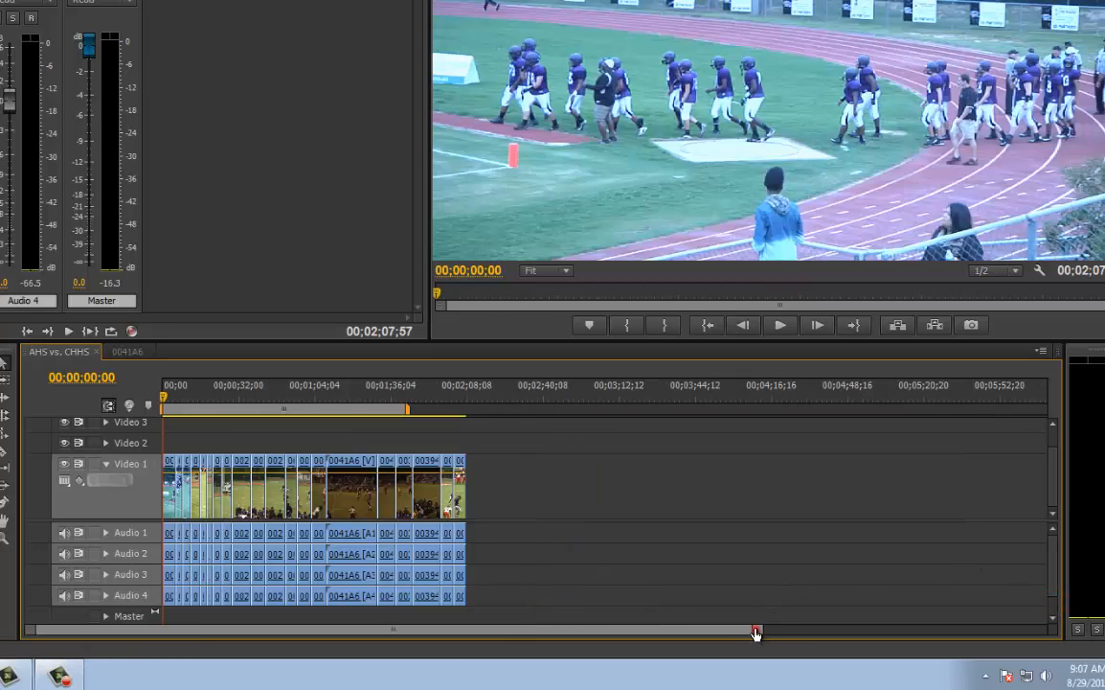
Examine the gap-free arrangement of trimmed clips in the AHS vs. CHHS sequence through to its end
{"action": "left_click_drag", "start_coordinate": [757, 632], "coordinate": [627, 645]}
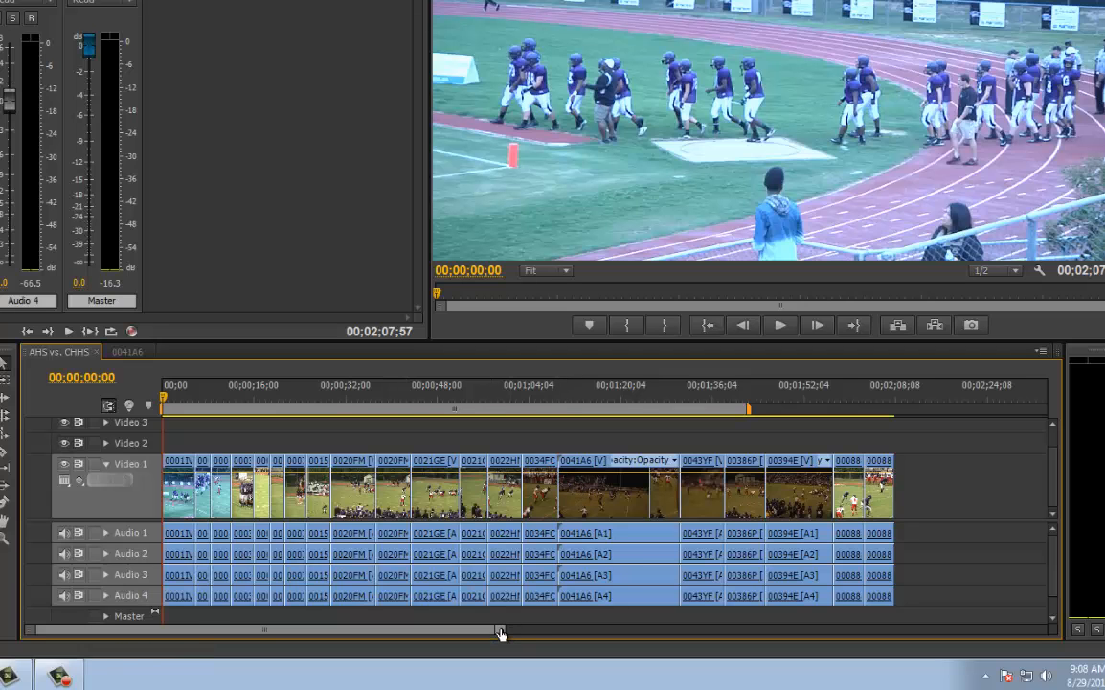
{"action": "left_click_drag", "start_coordinate": [502, 631], "coordinate": [489, 636]}
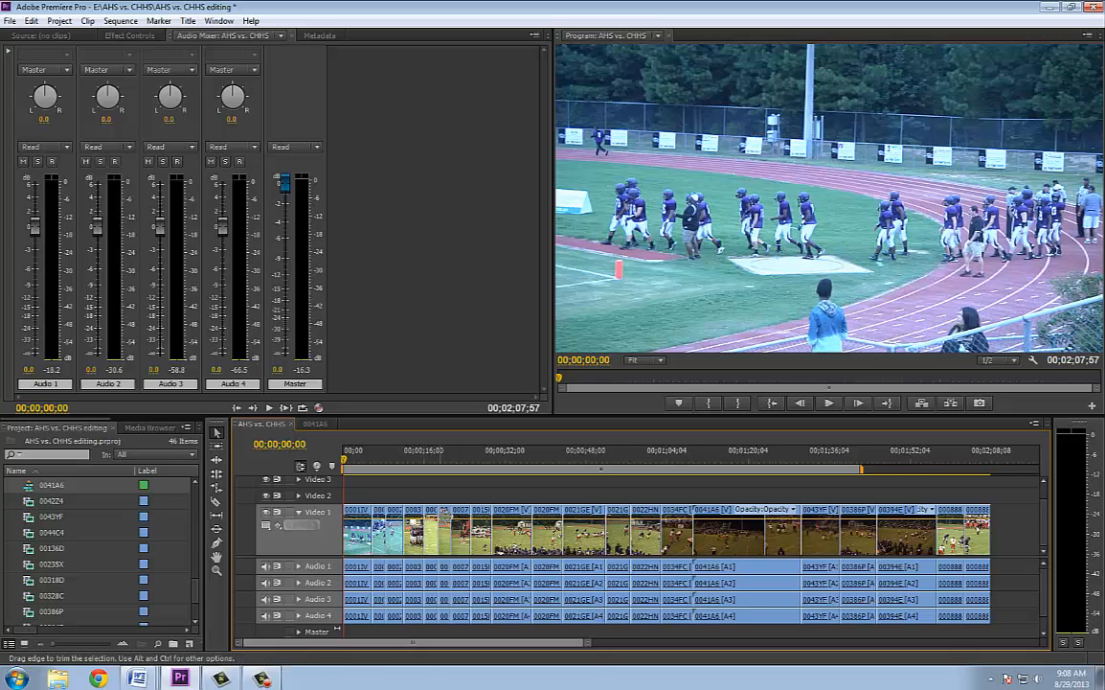
{"action": "left_click_drag", "start_coordinate": [583, 644], "coordinate": [565, 644]}
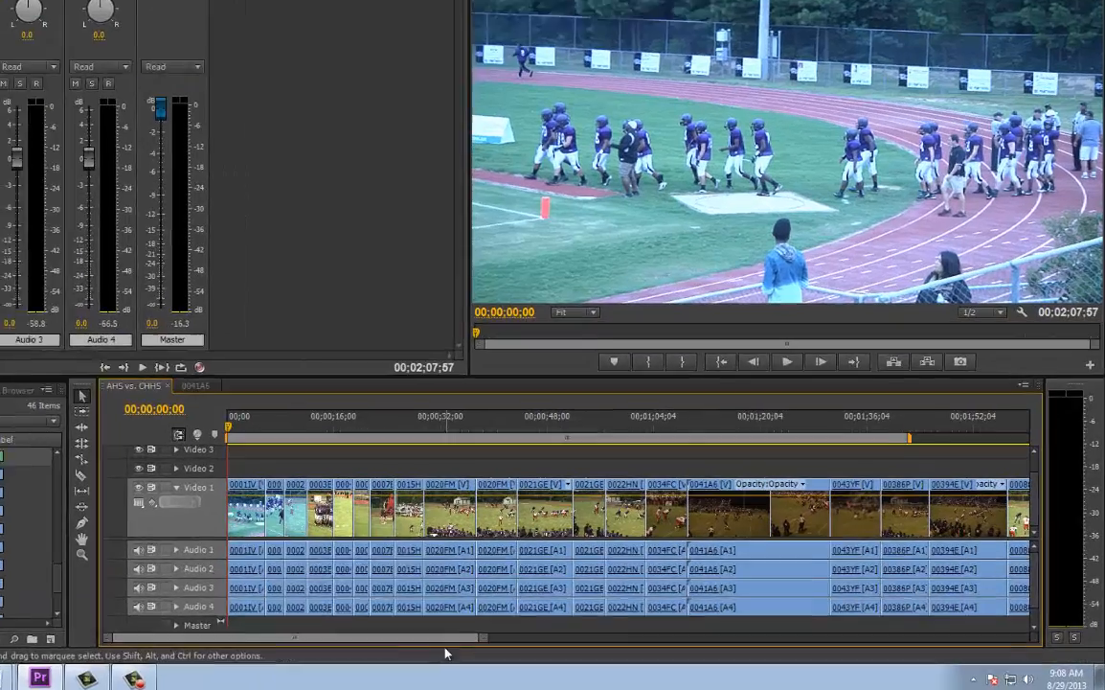
{"action": "scroll", "coordinate": [452, 640], "scroll_direction": "right", "scroll_amount": 5}
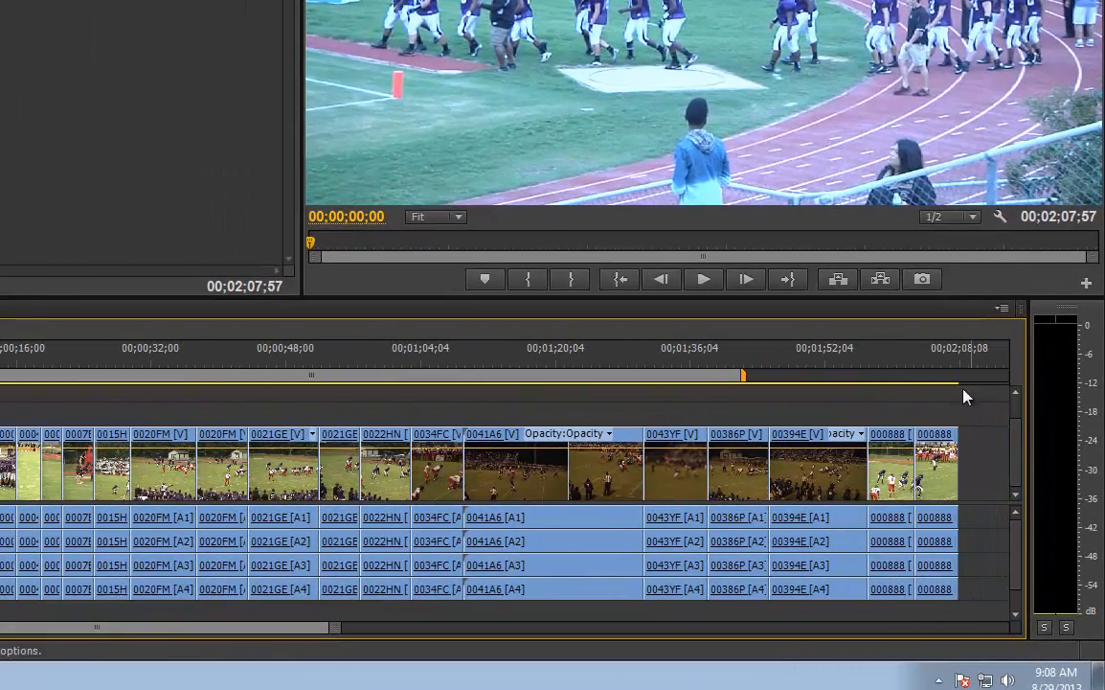
Try overwriting Video 1 from the start of clip 0015HS with the two final 000888 clips, and undo the move
{"action": "left_click", "coordinate": [905, 447]}
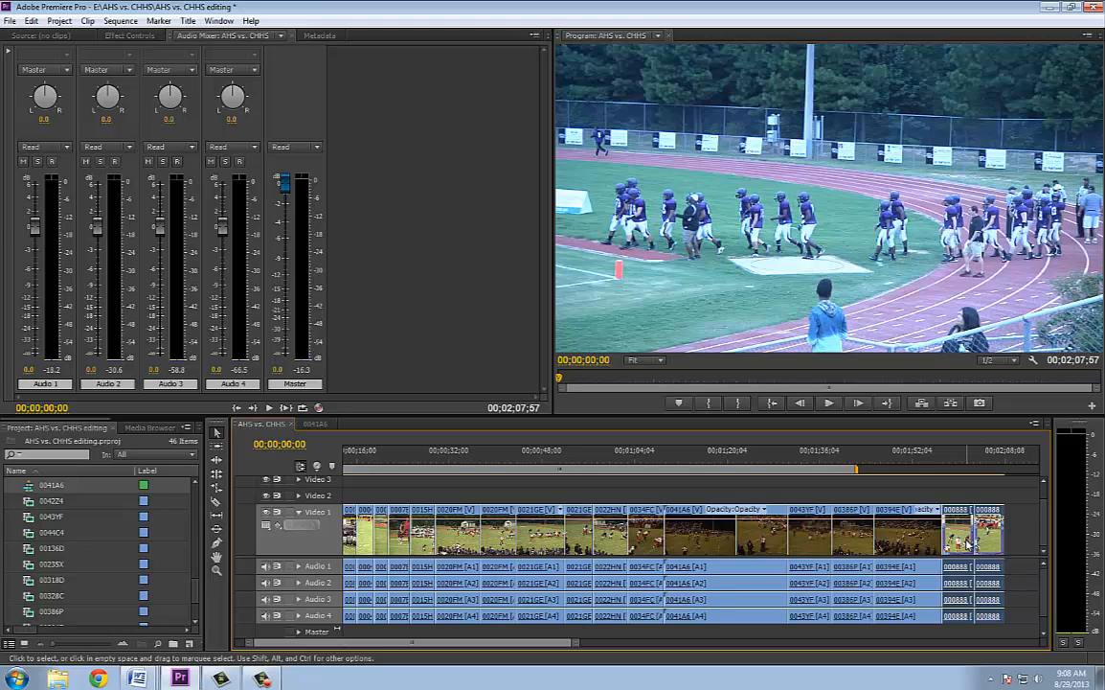
{"action": "left_click_drag", "start_coordinate": [965, 539], "coordinate": [673, 549]}
{"action": "left_click_drag", "start_coordinate": [591, 554], "coordinate": [429, 558]}
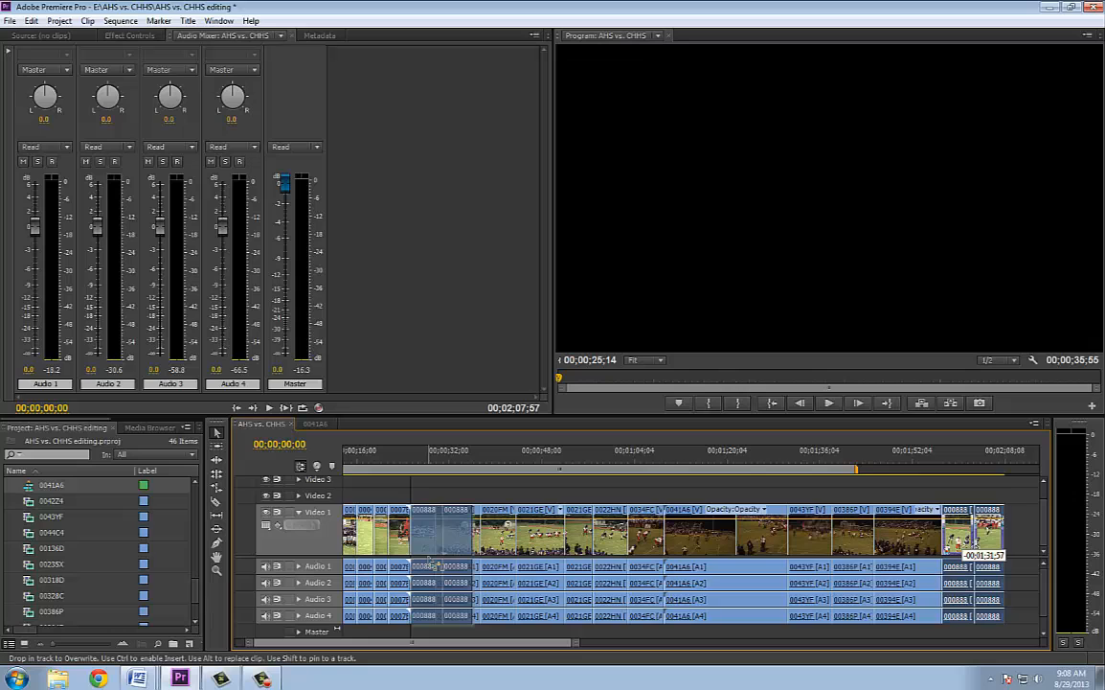
{"action": "left_click_drag", "start_coordinate": [429, 558], "coordinate": [429, 558]}
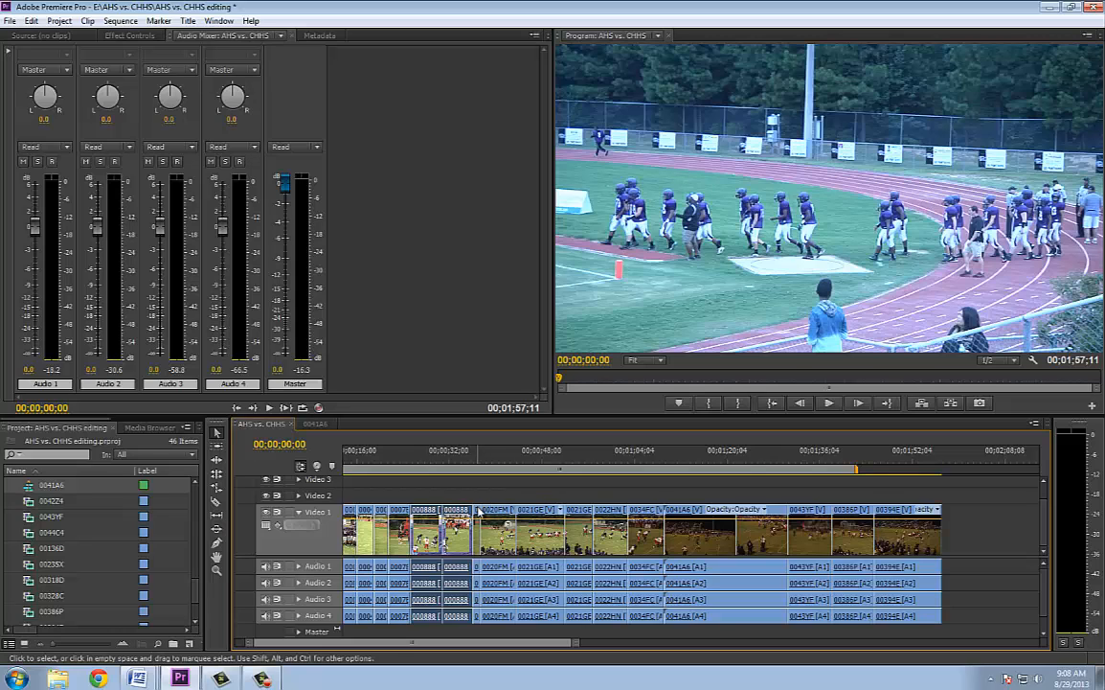
{"action": "key", "text": "ctrl+z"}
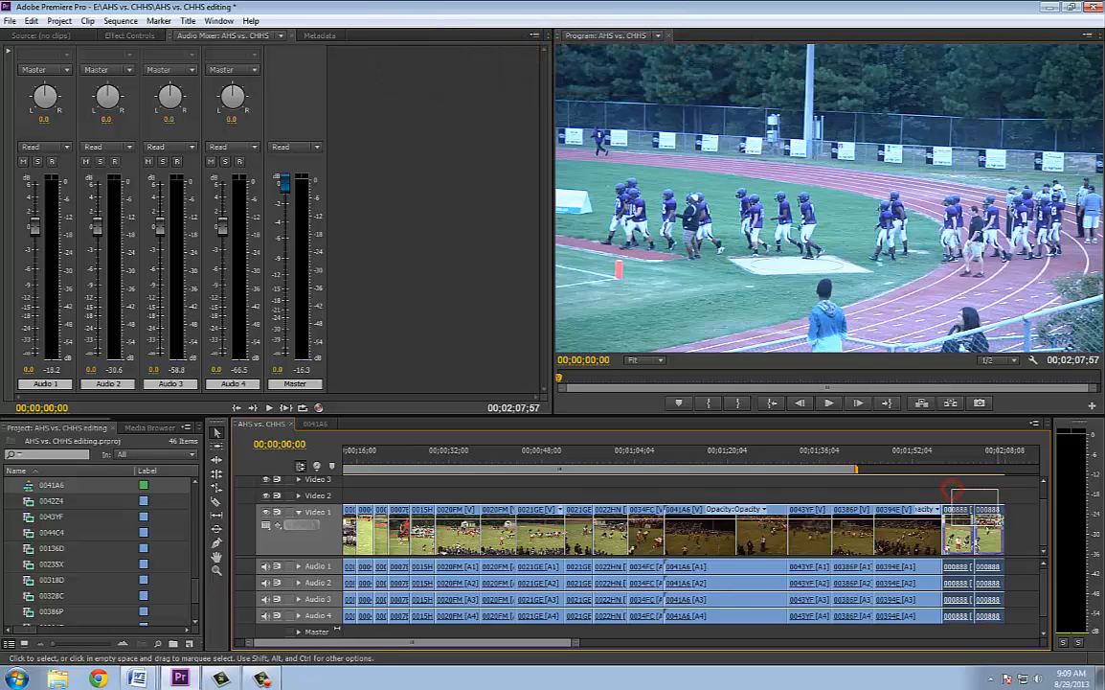
Insert the two final 000888 clips between clips 0007E1 and 0015H5, and scrub through them to the start of 0015H5
{"action": "left_click", "coordinate": [956, 534]}
{"action": "left_click_drag", "start_coordinate": [956, 534], "coordinate": [444, 557]}
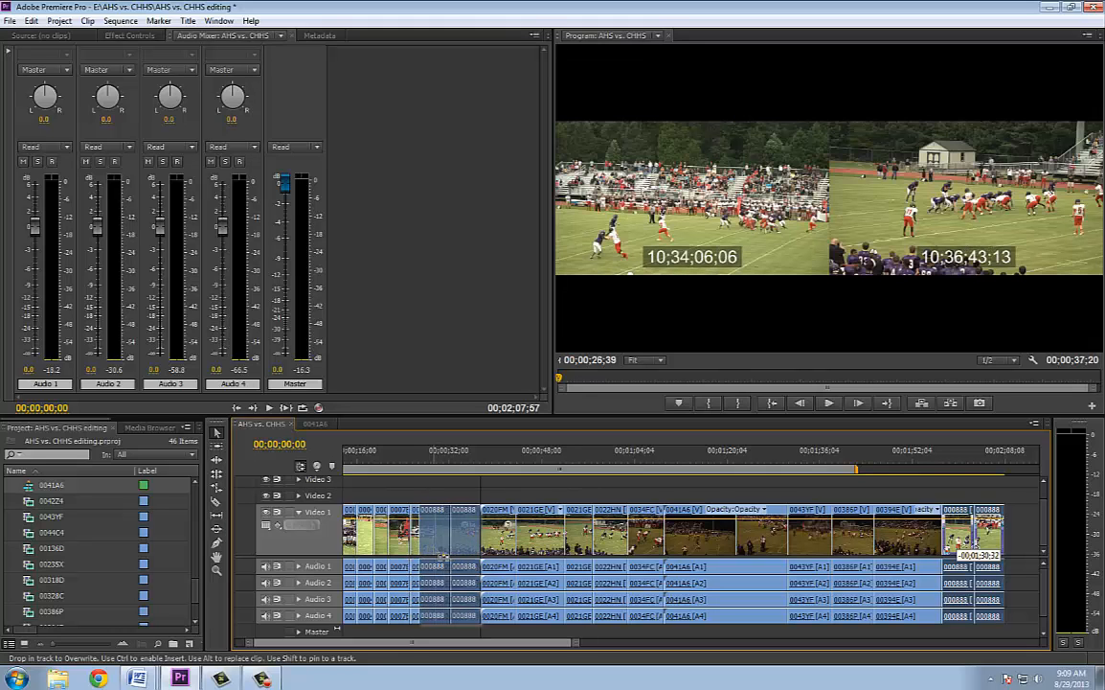
{"action": "mouse_move", "coordinate": [444, 557]}
{"action": "left_mouse_down"}
{"action": "mouse_move", "coordinate": [476, 557]}
{"action": "mouse_move", "coordinate": [378, 559]}
{"action": "mouse_move", "coordinate": [498, 555]}
{"action": "mouse_move", "coordinate": [431, 554]}
{"action": "left_mouse_up"}
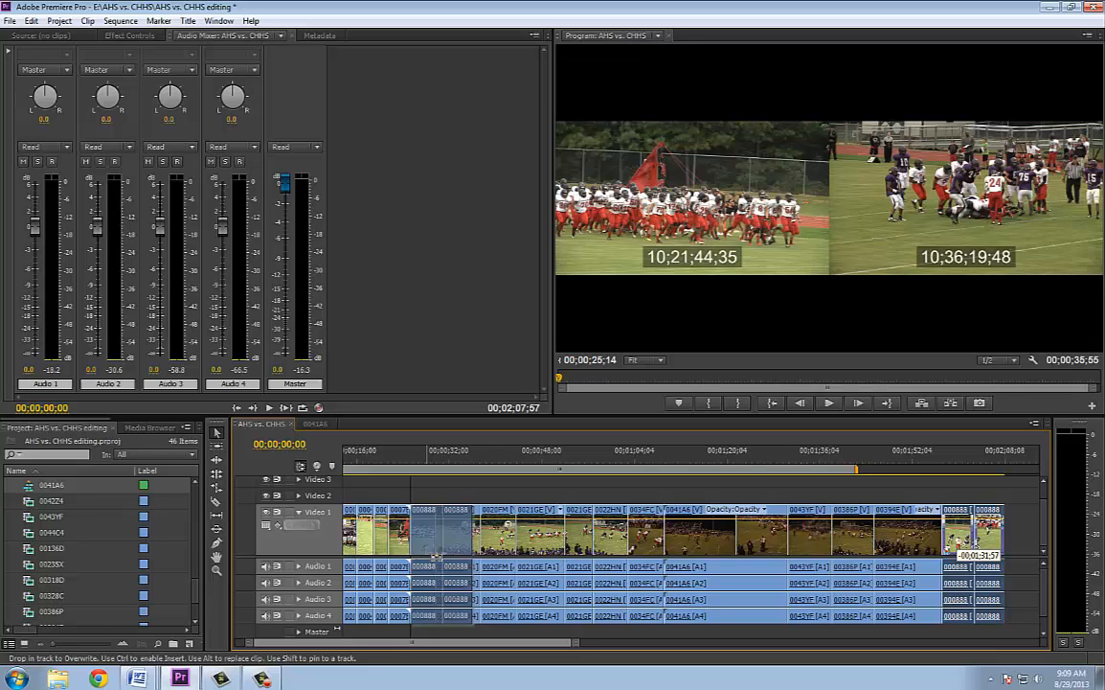
{"action": "left_click_drag", "start_coordinate": [435, 555], "coordinate": [428, 497]}
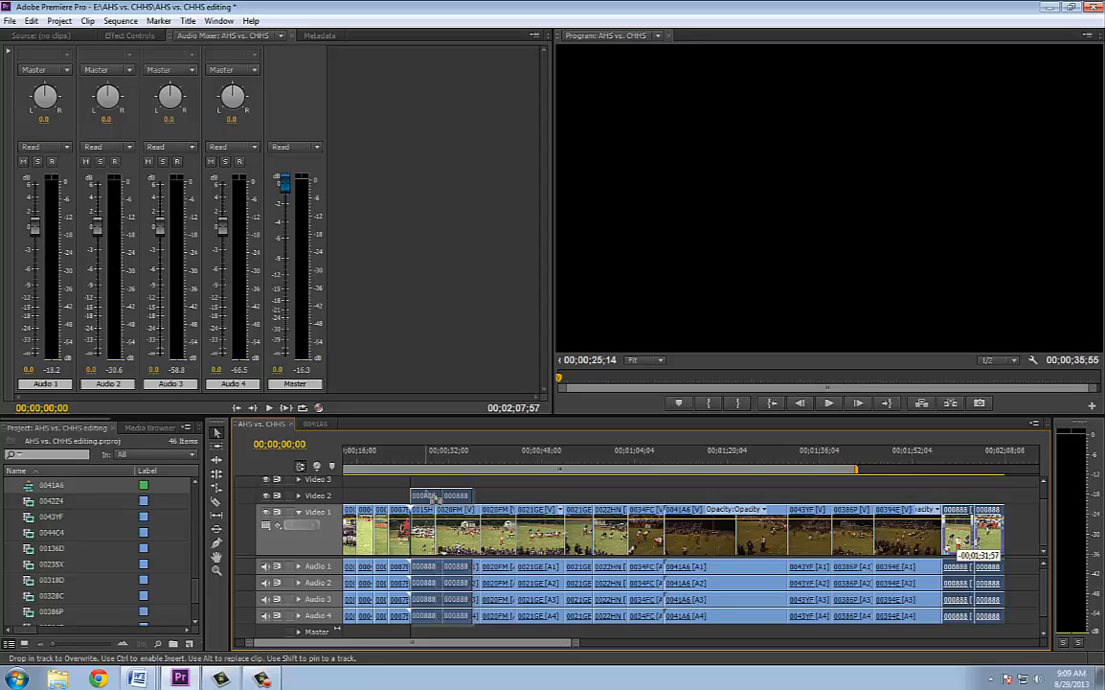
{"action": "left_click_drag", "start_coordinate": [436, 498], "coordinate": [436, 517]}
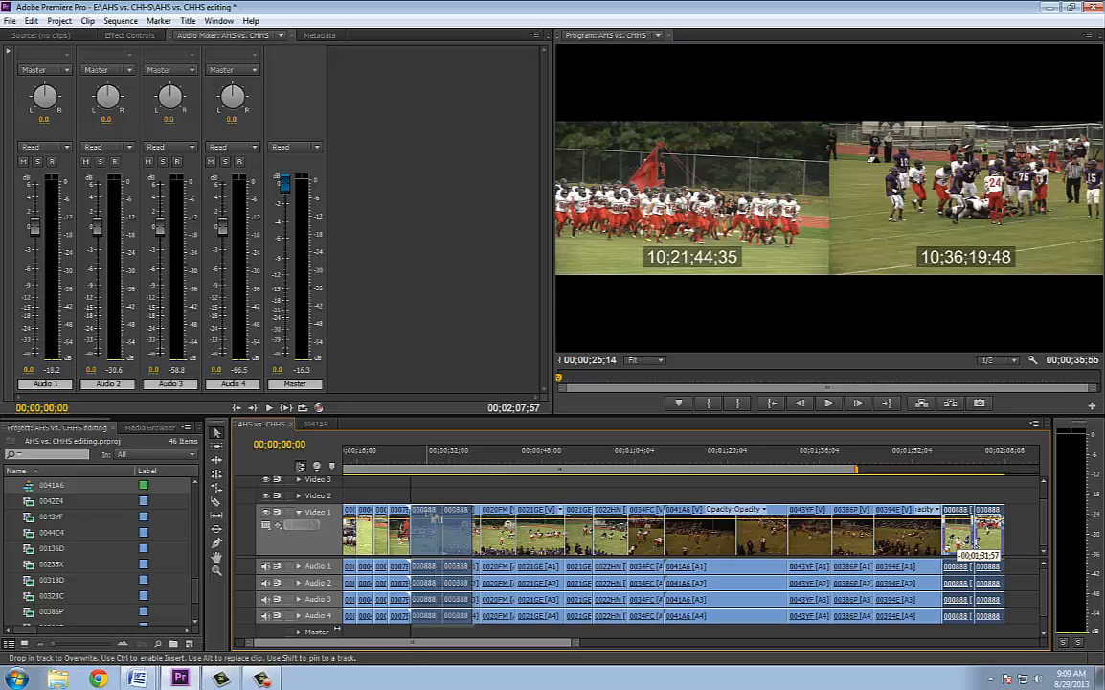
{"action": "key", "text": "ctrl"}
{"action": "key", "text": "ctrl"}
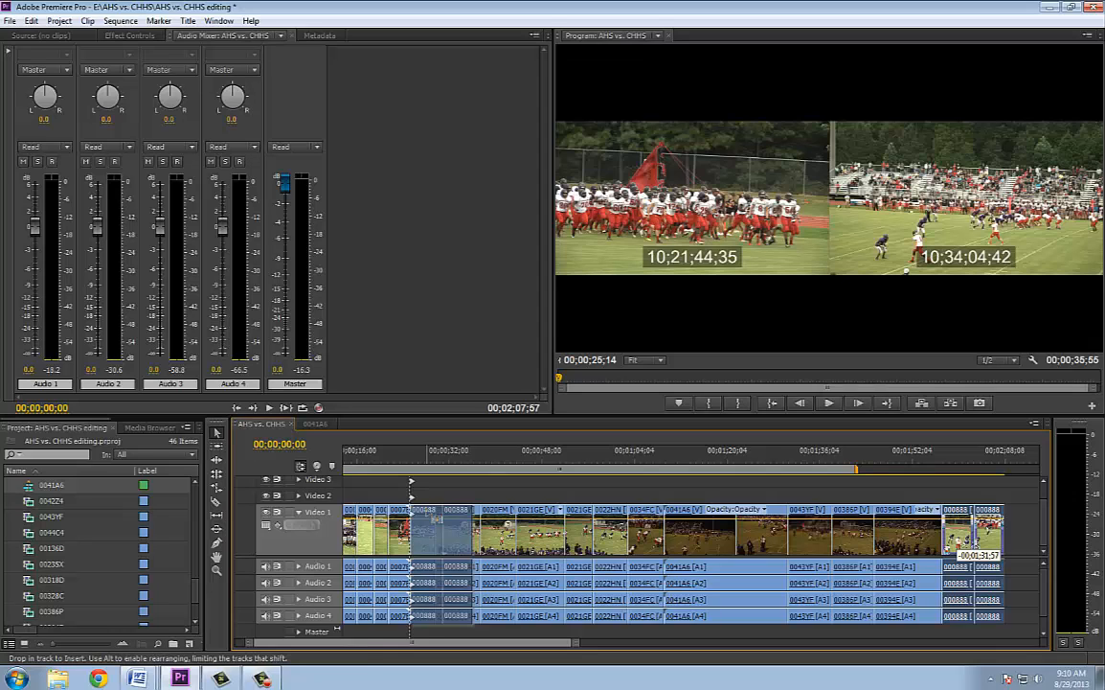
{"action": "left_click_drag", "start_coordinate": [436, 536], "coordinate": [436, 536]}
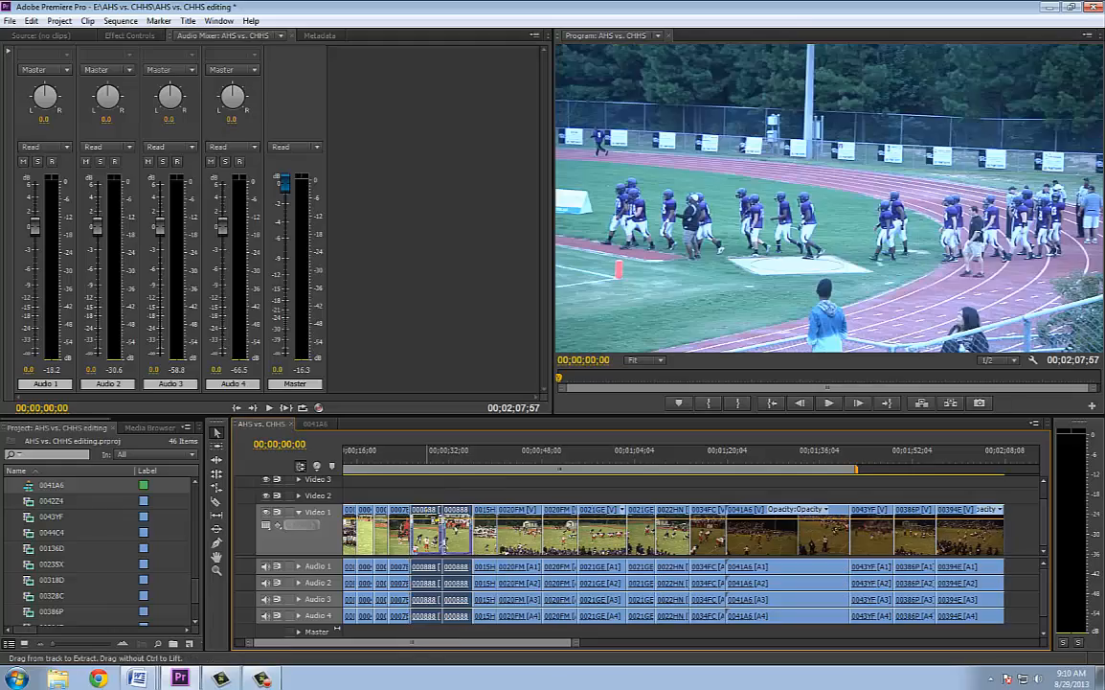
{"action": "left_click_drag", "start_coordinate": [412, 459], "coordinate": [476, 468]}
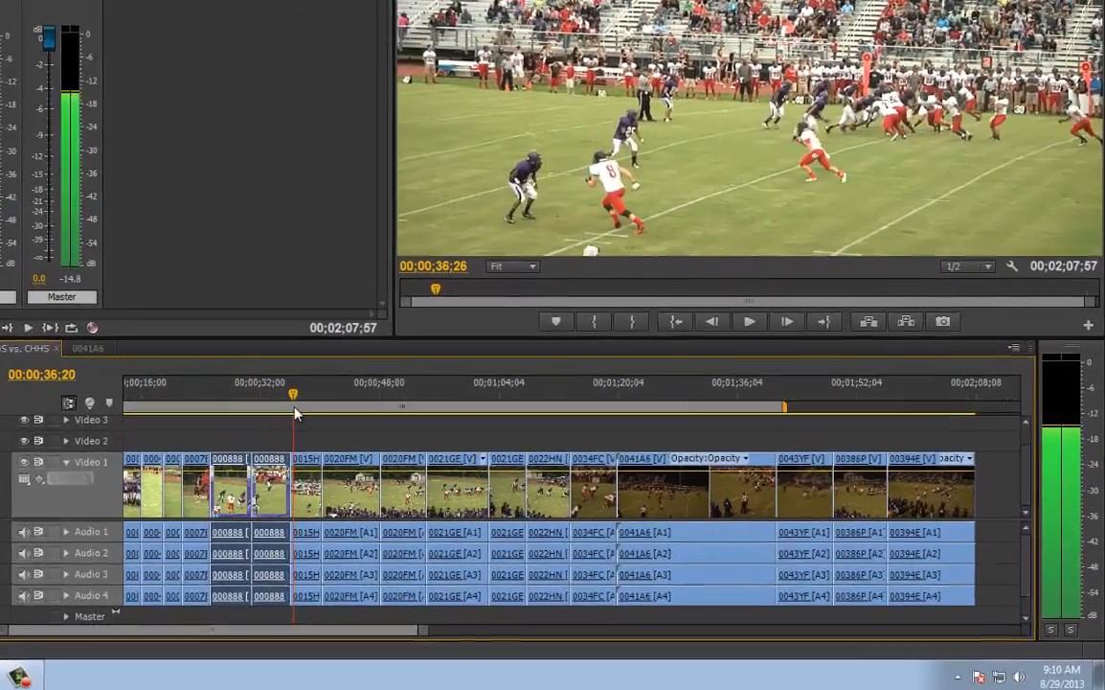
{"action": "mouse_move", "coordinate": [296, 414]}
{"action": "left_mouse_down"}
{"action": "mouse_move", "coordinate": [358, 413]}
{"action": "mouse_move", "coordinate": [304, 414]}
{"action": "left_mouse_up"}
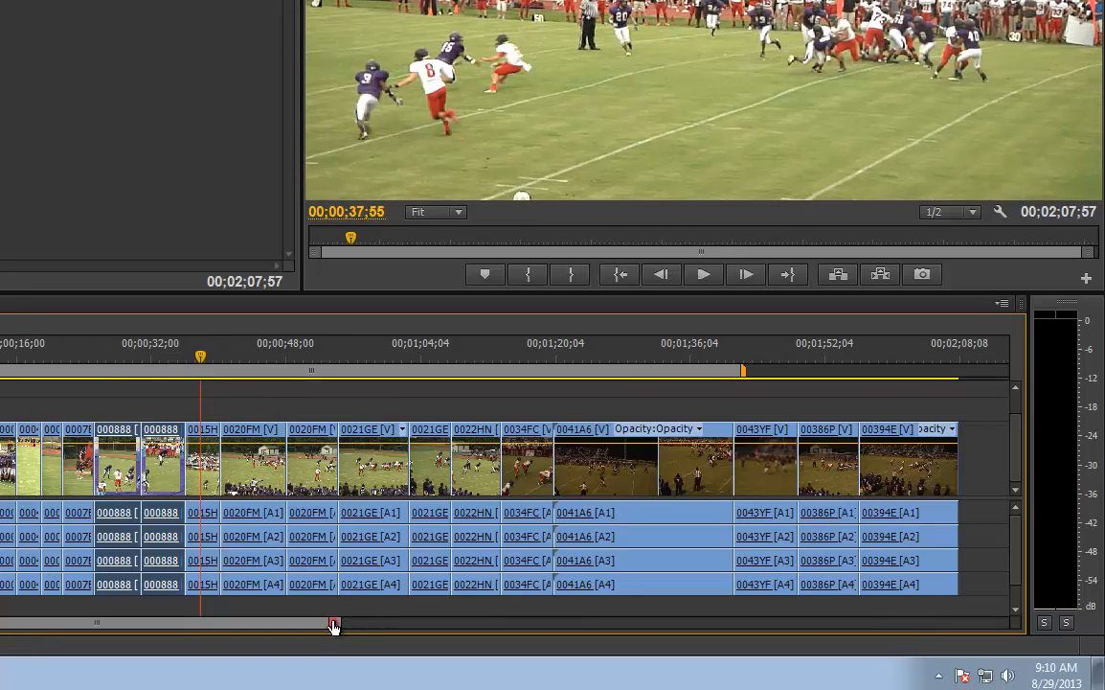
Try moving clip 00386P onto Video 2 above the start of clip 0041A6, and undo the move
{"action": "left_click_drag", "start_coordinate": [333, 623], "coordinate": [267, 625]}
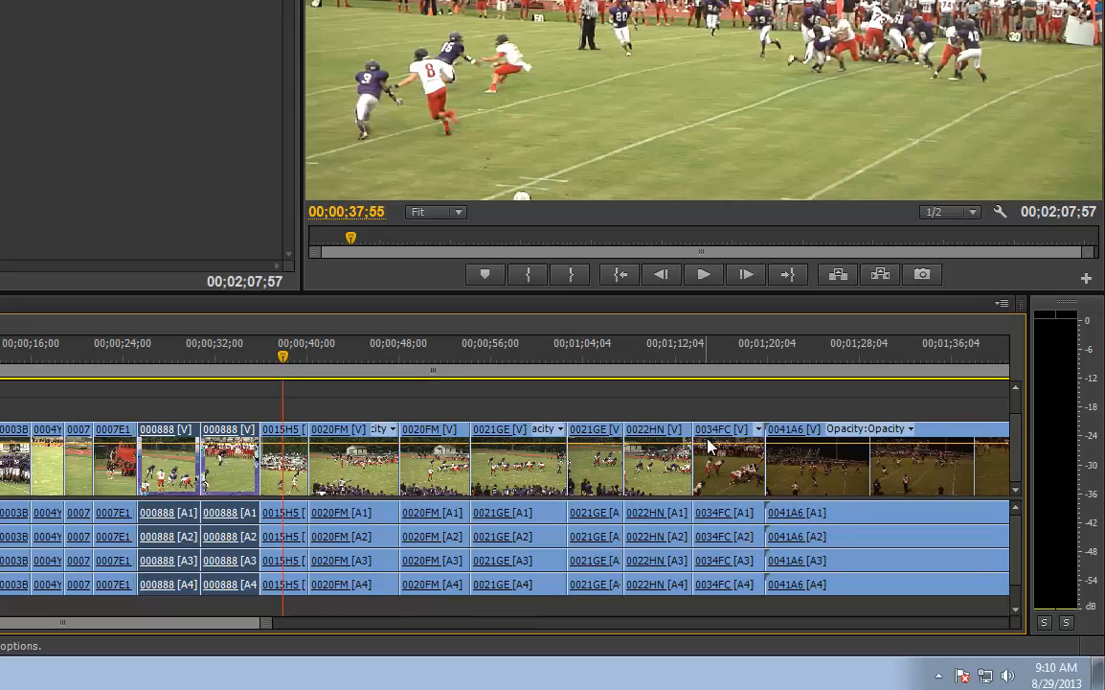
{"action": "left_click_drag", "start_coordinate": [247, 627], "coordinate": [303, 627]}
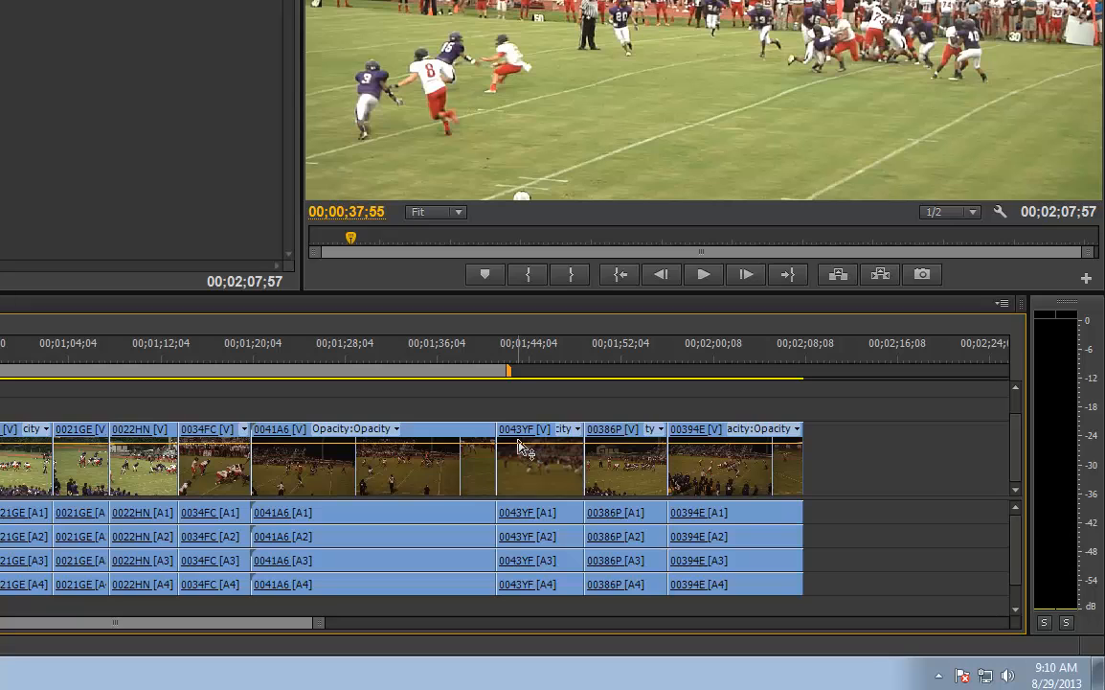
{"action": "left_click", "coordinate": [610, 471]}
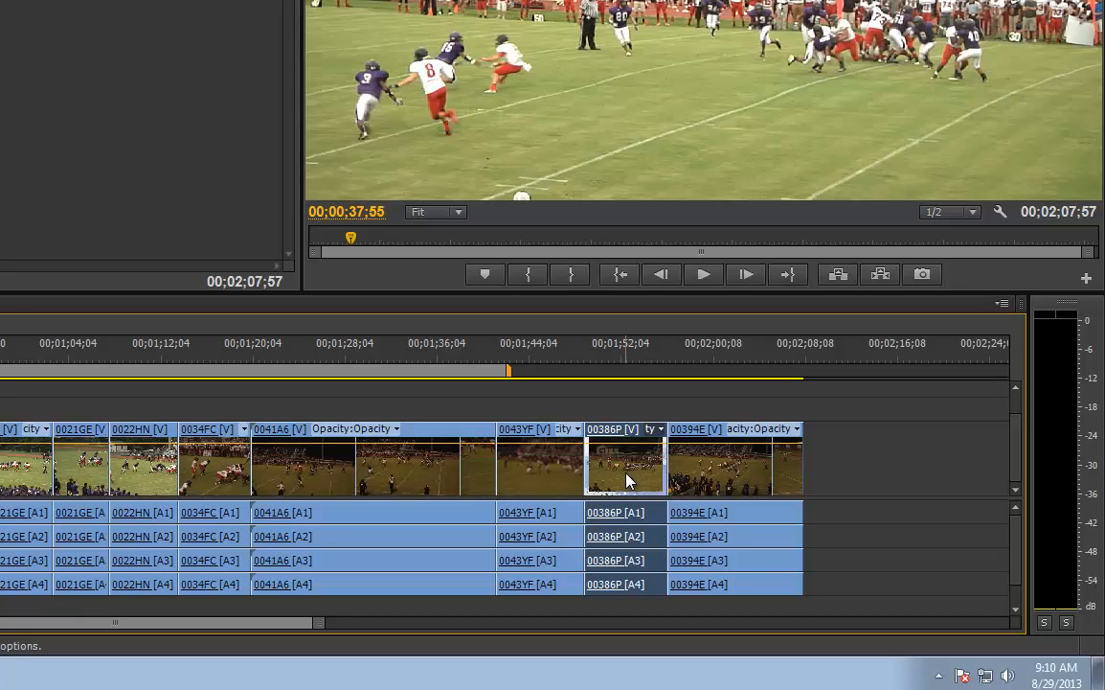
{"action": "left_click_drag", "start_coordinate": [627, 479], "coordinate": [297, 419]}
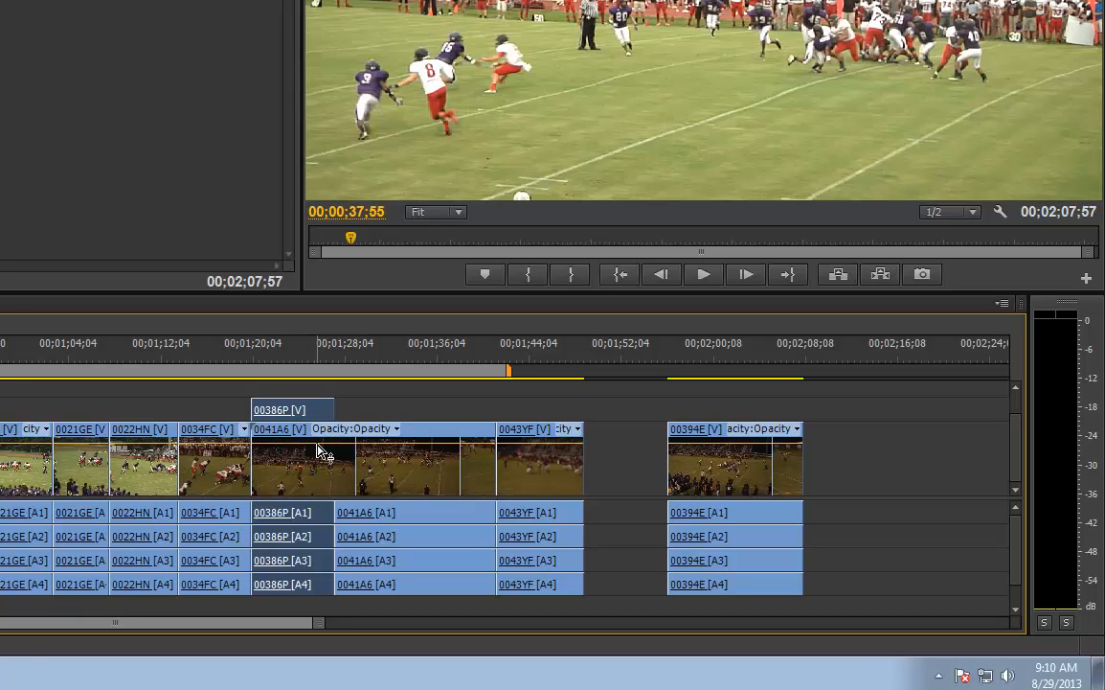
{"action": "key", "text": "ctrl+z"}
Insert clips 00386P and 00394E, in that order, between clips 0034FC and 0041A6 on Video 1, and scrub across the rearranged clips
{"action": "mouse_move", "coordinate": [621, 469]}
{"action": "left_mouse_down"}
{"action": "mouse_move", "coordinate": [337, 483]}
{"action": "mouse_move", "coordinate": [273, 450]}
{"action": "mouse_move", "coordinate": [254, 412]}
{"action": "mouse_move", "coordinate": [284, 449]}
{"action": "left_mouse_up"}
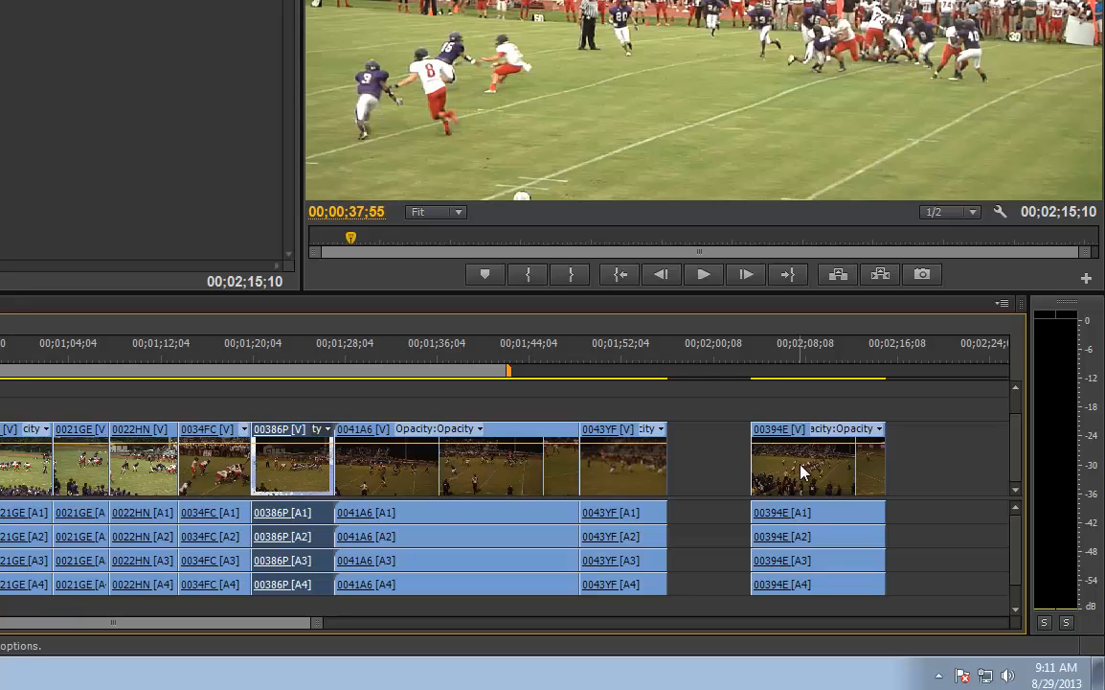
{"action": "left_click_drag", "start_coordinate": [784, 456], "coordinate": [386, 492]}
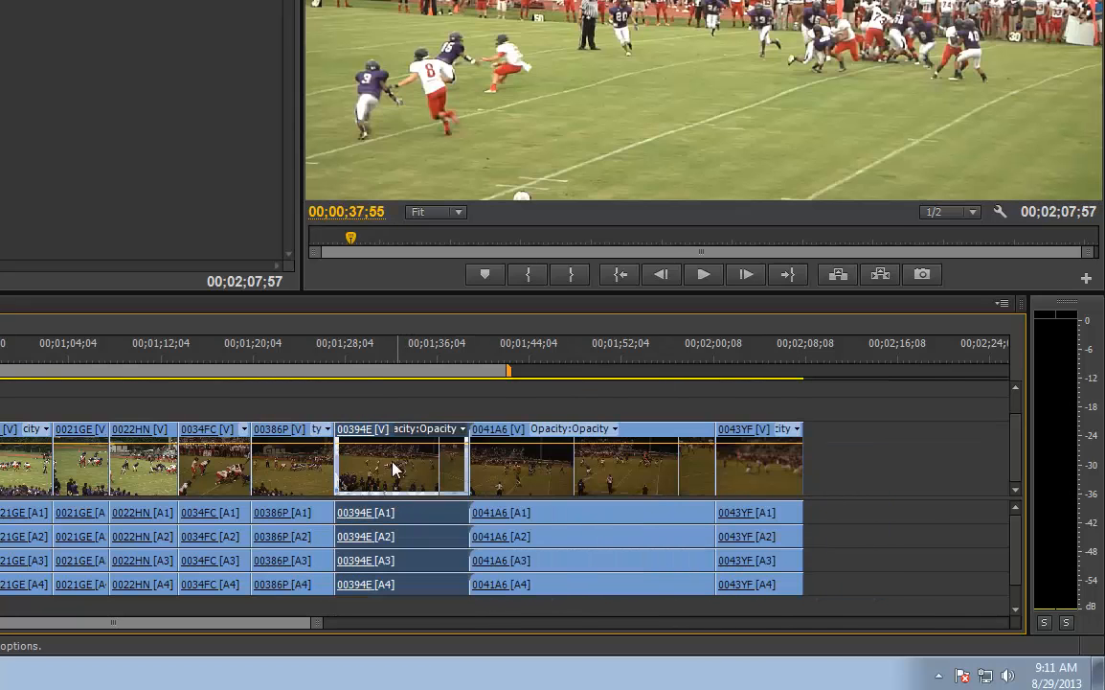
{"action": "left_click_drag", "start_coordinate": [360, 353], "coordinate": [511, 381]}
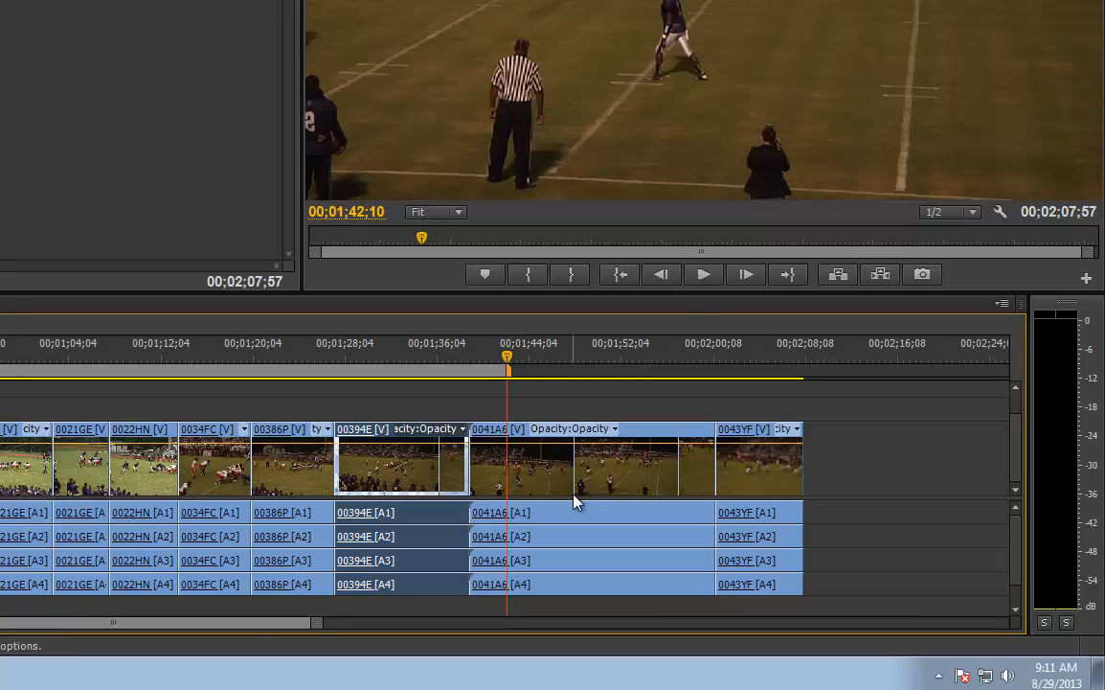
Play the sequence from its beginning through to the second 000888 clip to review the rearranged opening
{"action": "left_click_drag", "start_coordinate": [316, 625], "coordinate": [420, 624]}
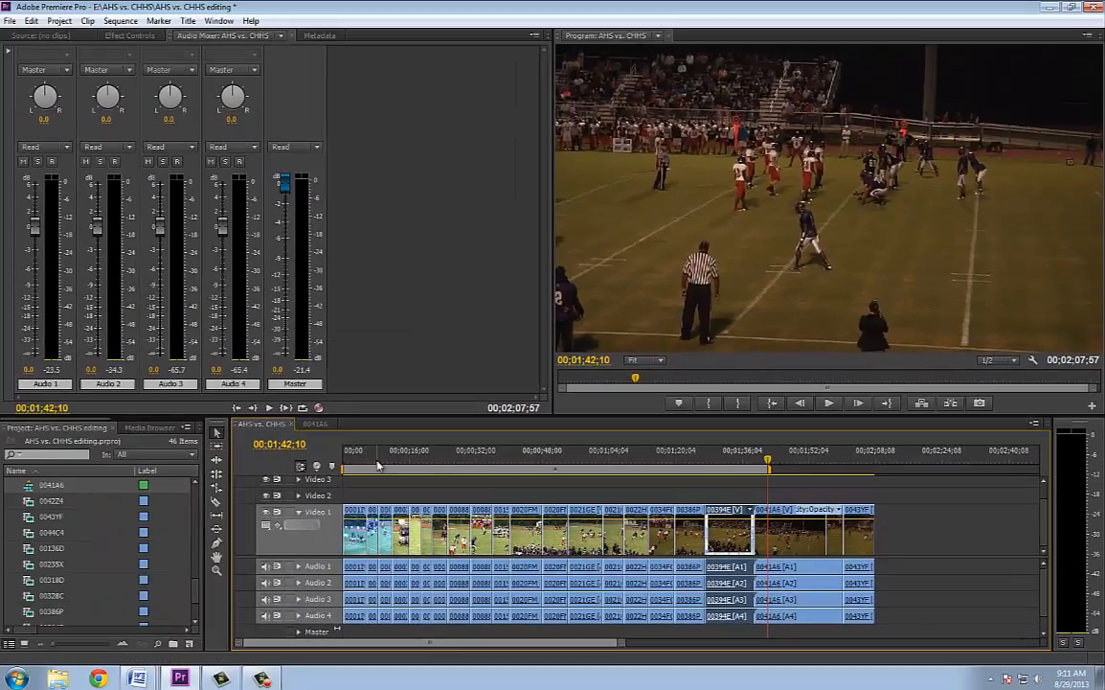
{"action": "left_click", "coordinate": [354, 463]}
{"action": "left_click_drag", "start_coordinate": [355, 463], "coordinate": [316, 482]}
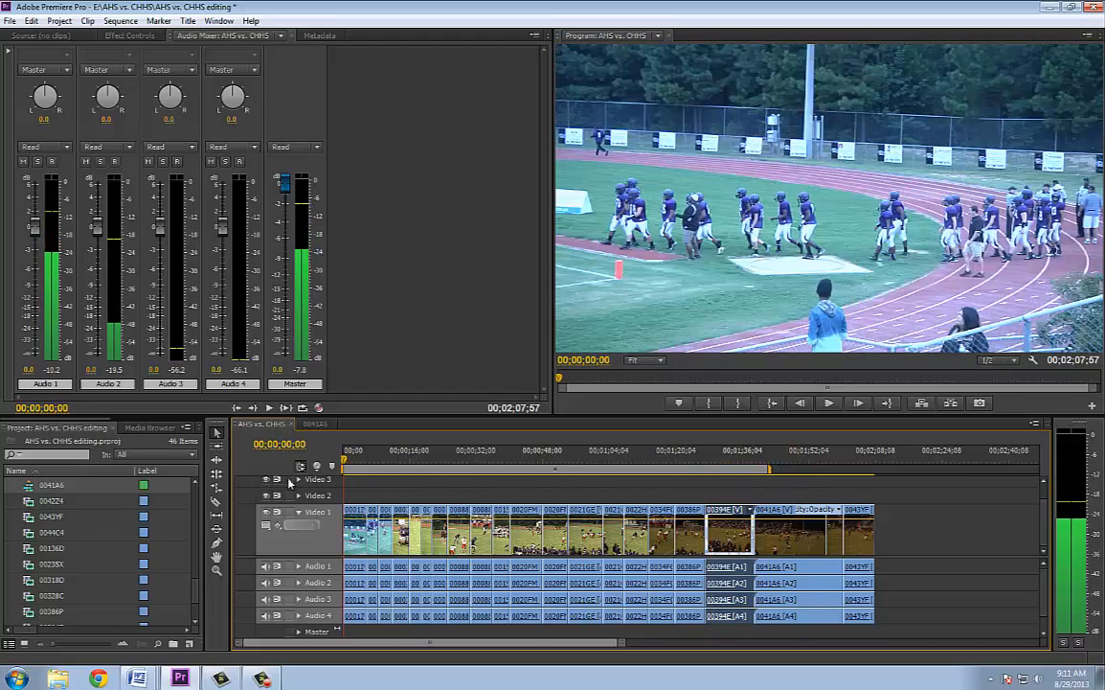
{"action": "left_click_drag", "start_coordinate": [619, 646], "coordinate": [534, 656]}
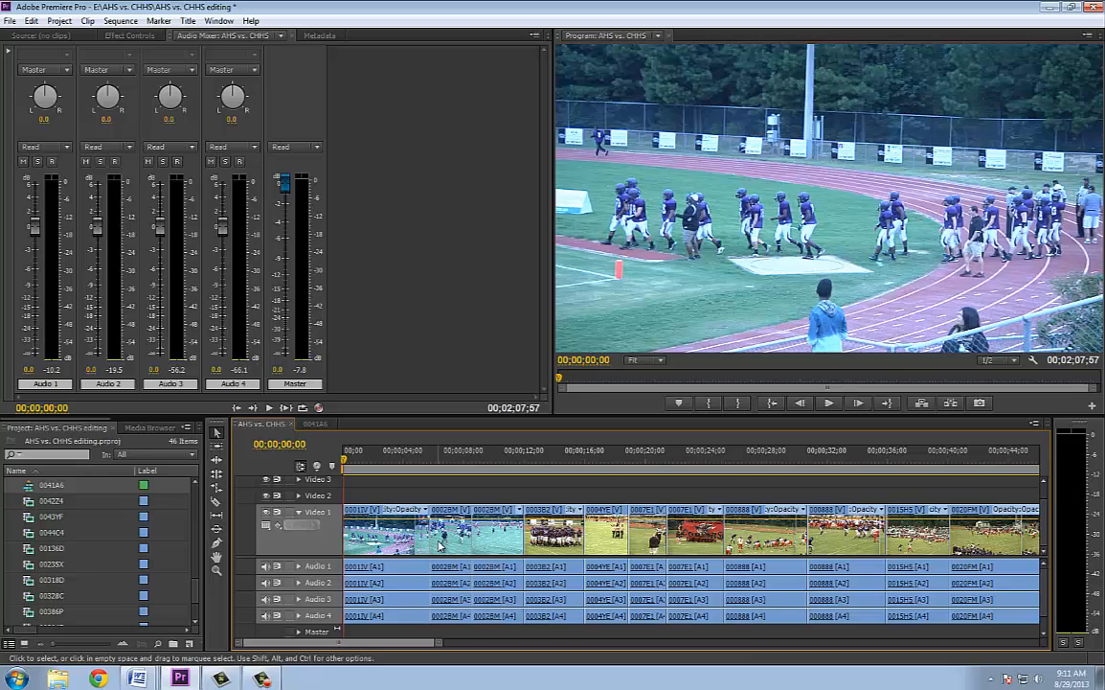
{"action": "key", "text": "space"}
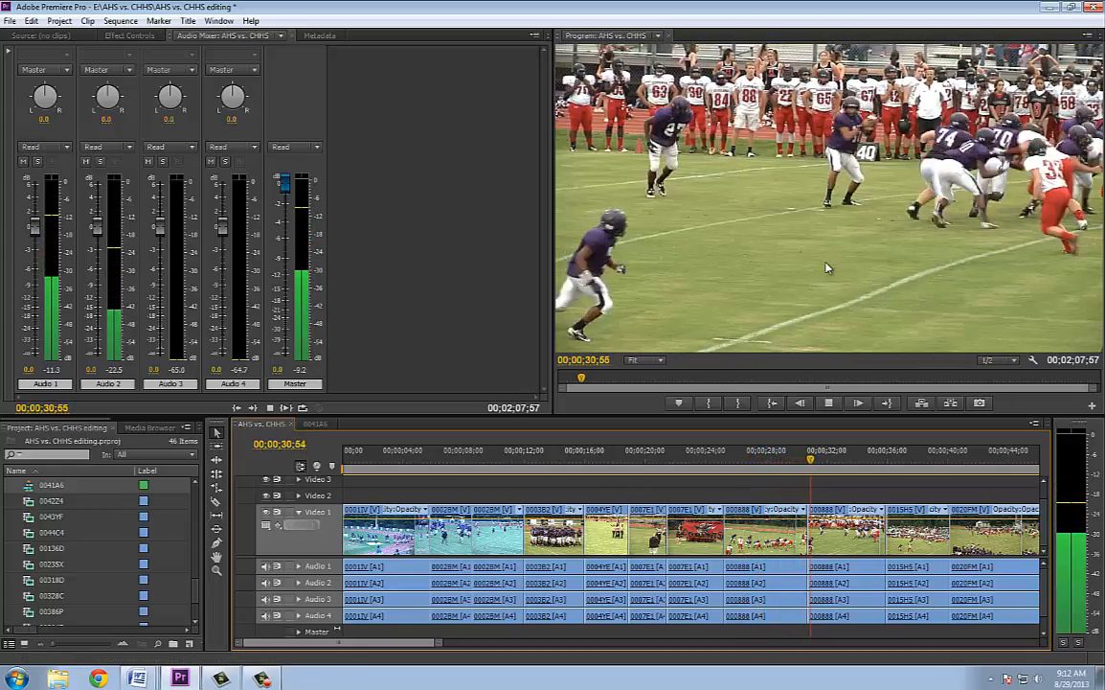
Replay the end of the first 000888 clip, and trim 00;00;00;55 off its end to where the play is over
{"action": "left_click", "coordinate": [813, 462]}
{"action": "left_click_drag", "start_coordinate": [813, 461], "coordinate": [763, 466]}
{"action": "key", "text": "space"}
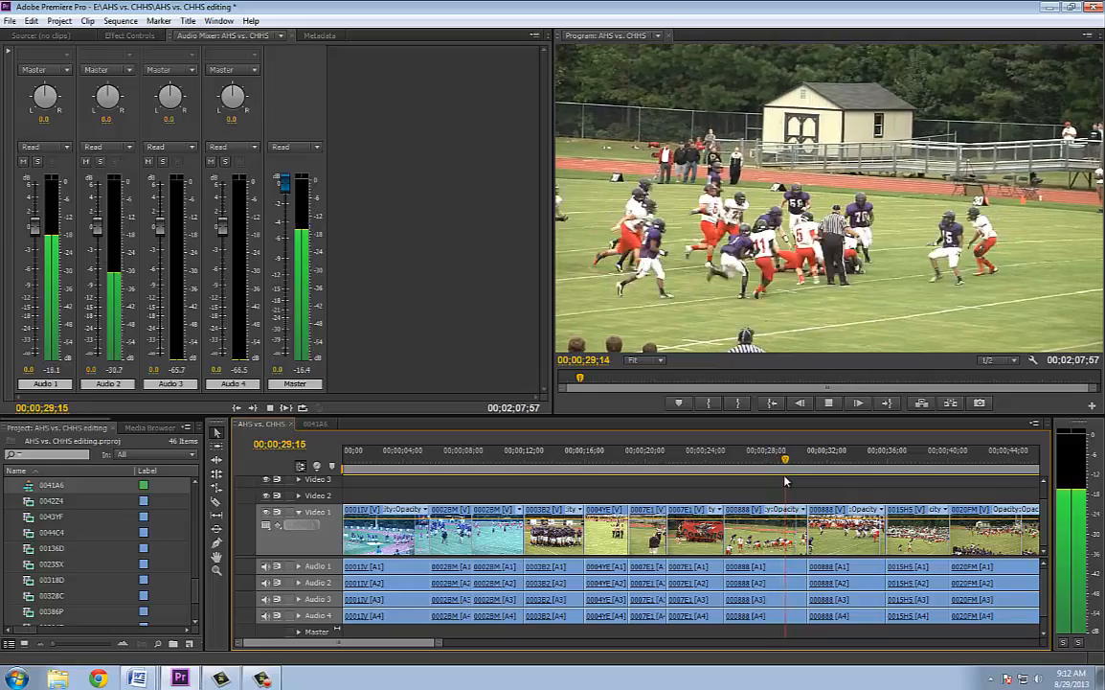
{"action": "key", "text": "space"}
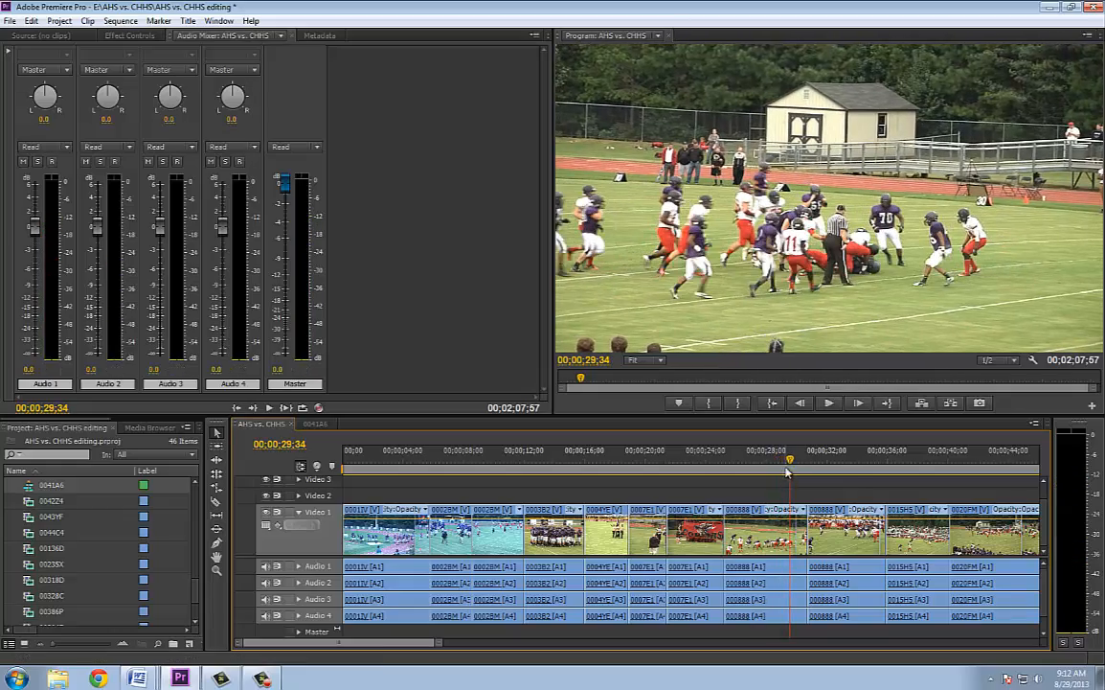
{"action": "left_click_drag", "start_coordinate": [789, 460], "coordinate": [793, 460]}
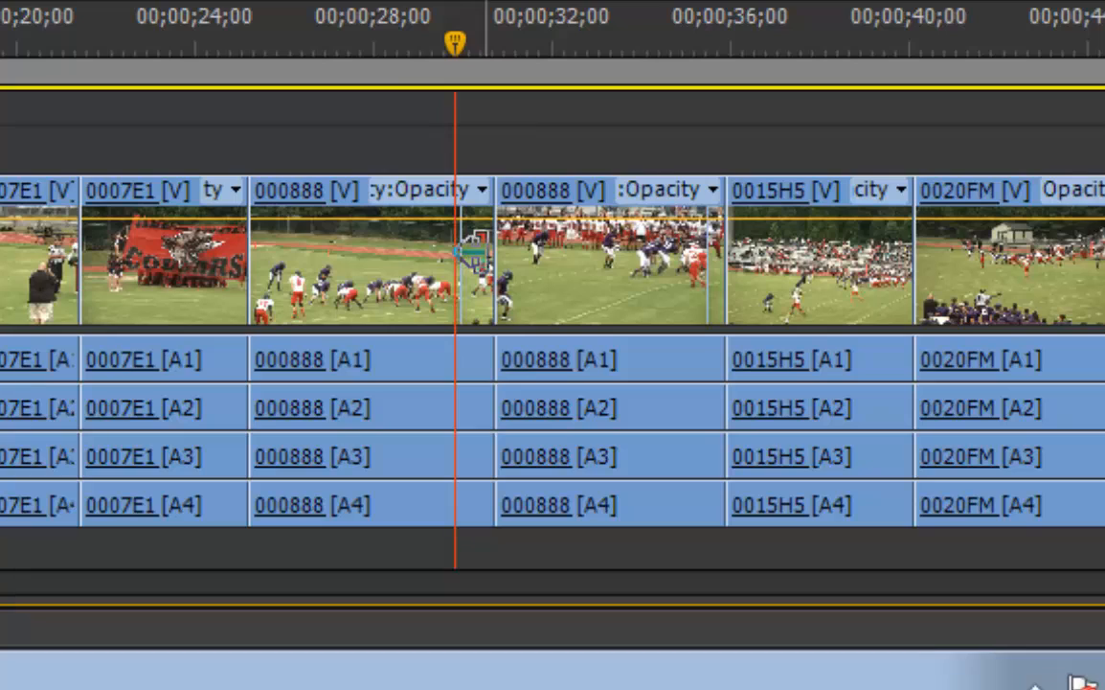
{"action": "left_click_drag", "start_coordinate": [476, 251], "coordinate": [448, 254]}
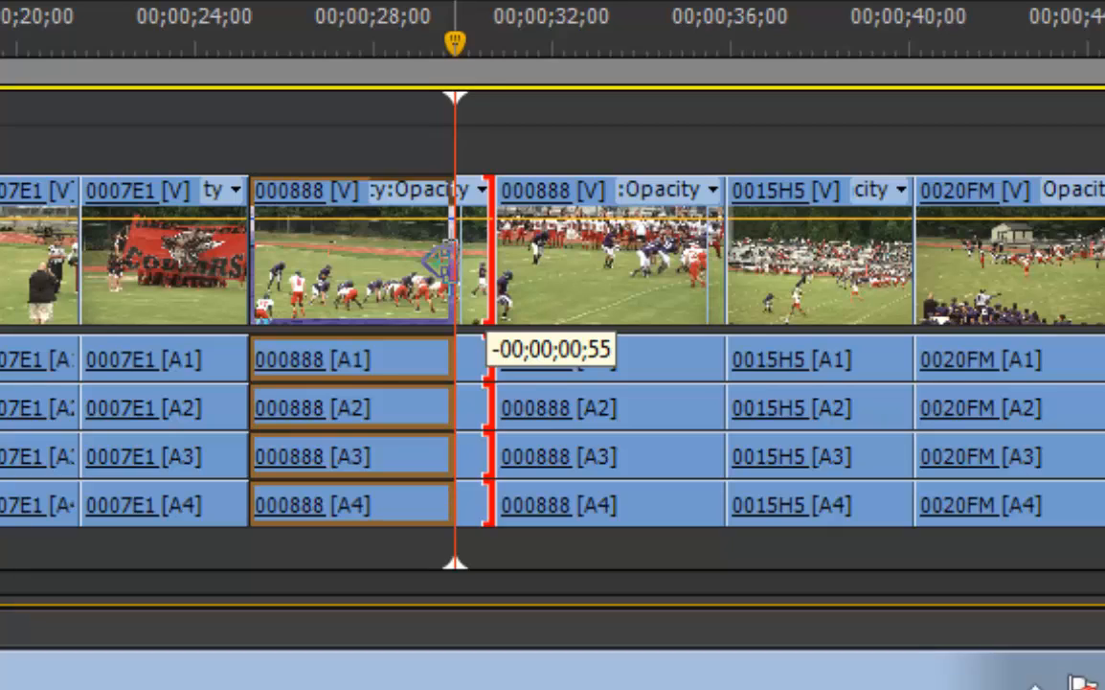
{"action": "left_click_drag", "start_coordinate": [439, 258], "coordinate": [441, 255]}
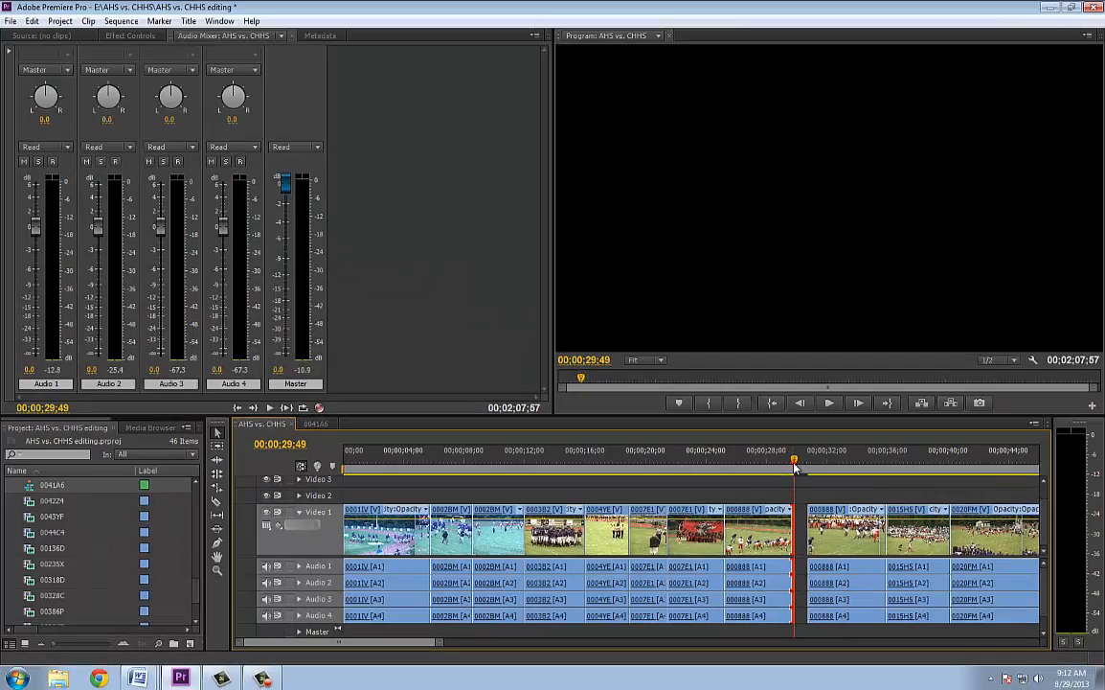
Play the second 000888 clip, and trim its end to 00;00;34;55
{"action": "left_click_drag", "start_coordinate": [794, 464], "coordinate": [803, 463]}
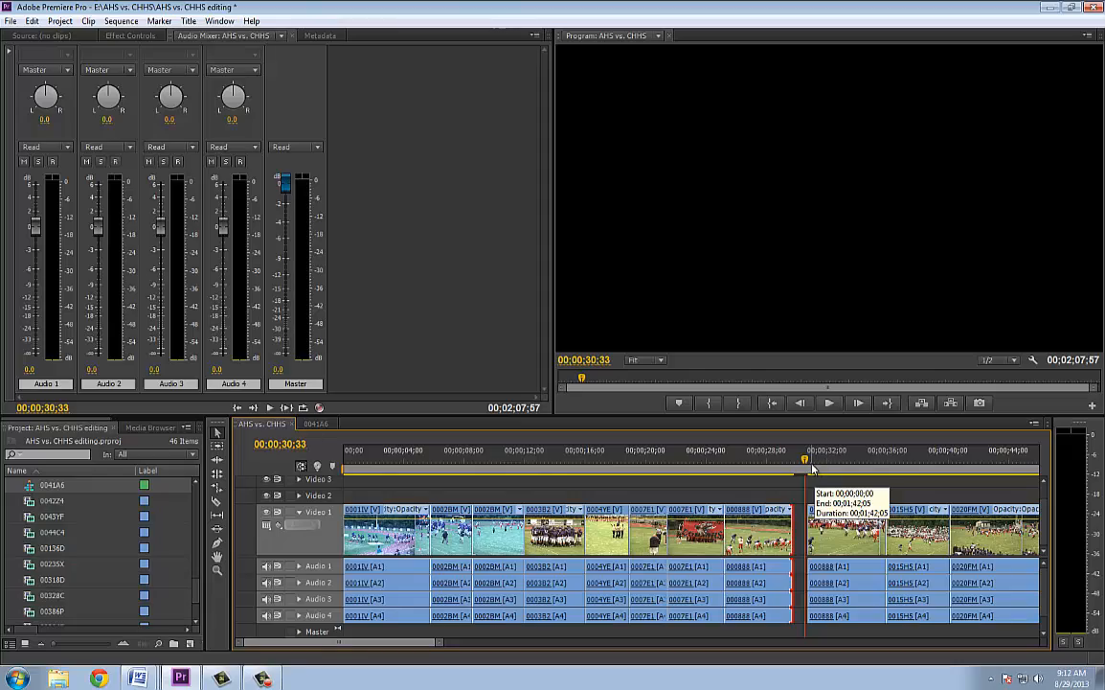
{"action": "key", "text": "space"}
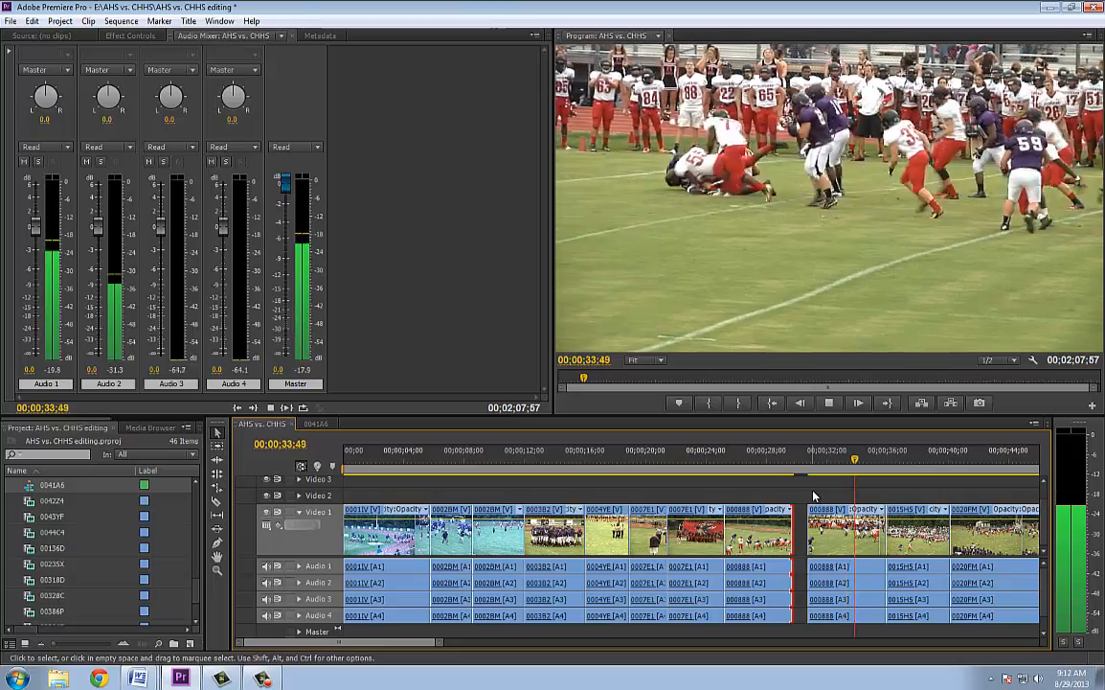
{"action": "key", "text": "space"}
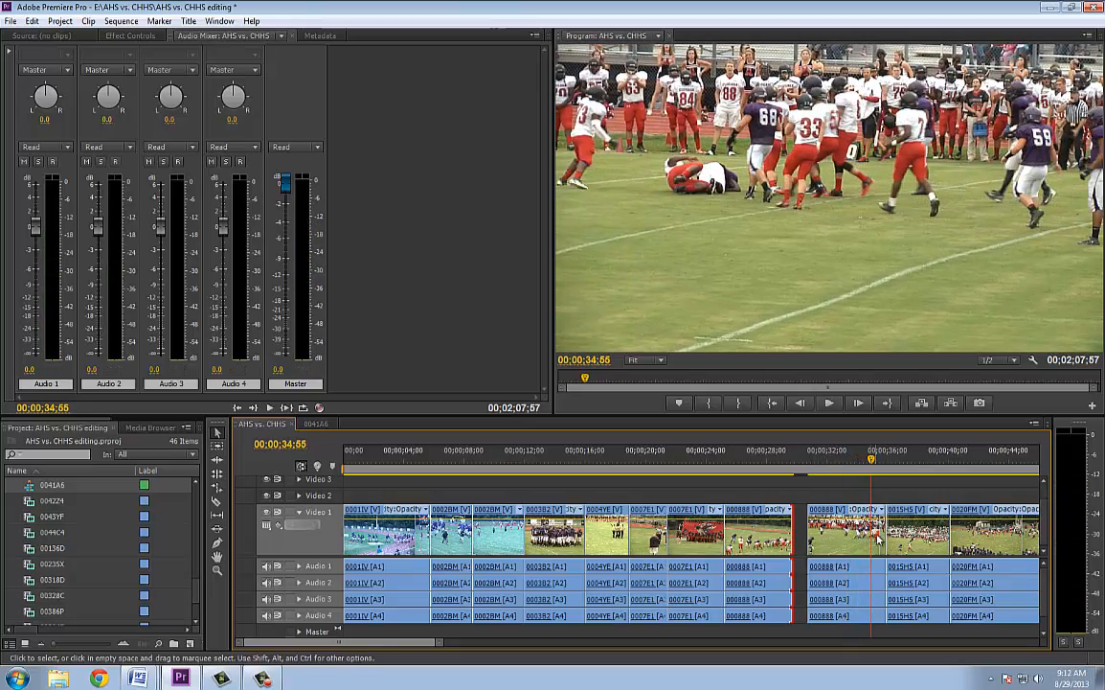
{"action": "left_click_drag", "start_coordinate": [883, 533], "coordinate": [869, 537]}
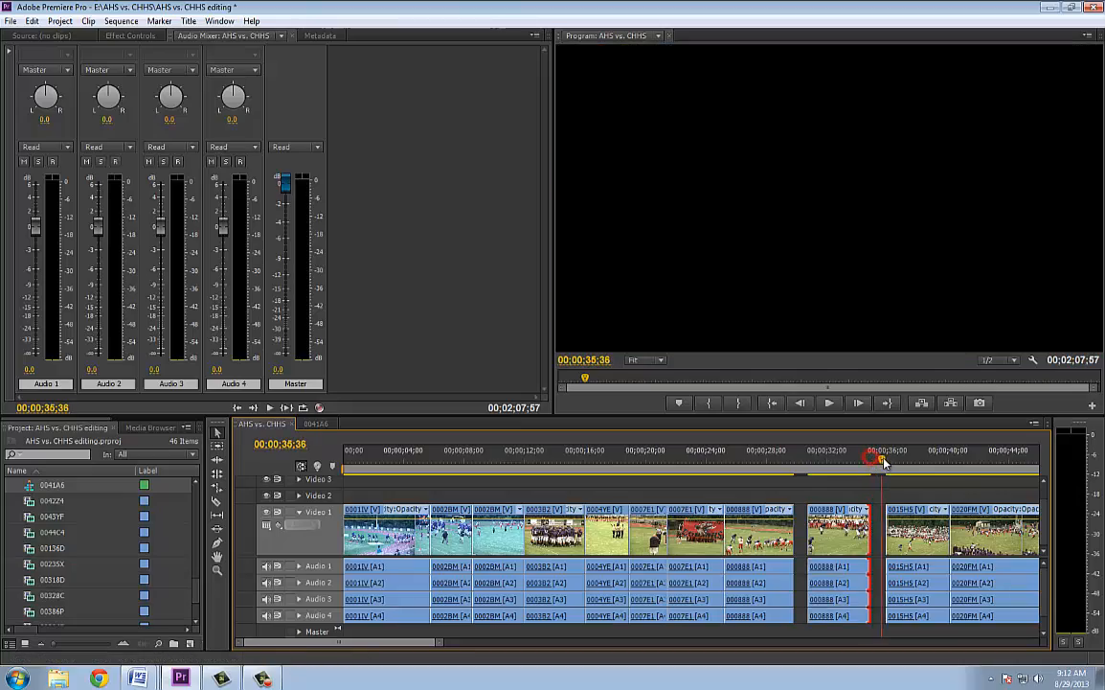
Play through clip 0015H5 and the first 0020FM clip, and trim the end of that 0020FM clip to 00;00;47;02
{"action": "key", "text": "space"}
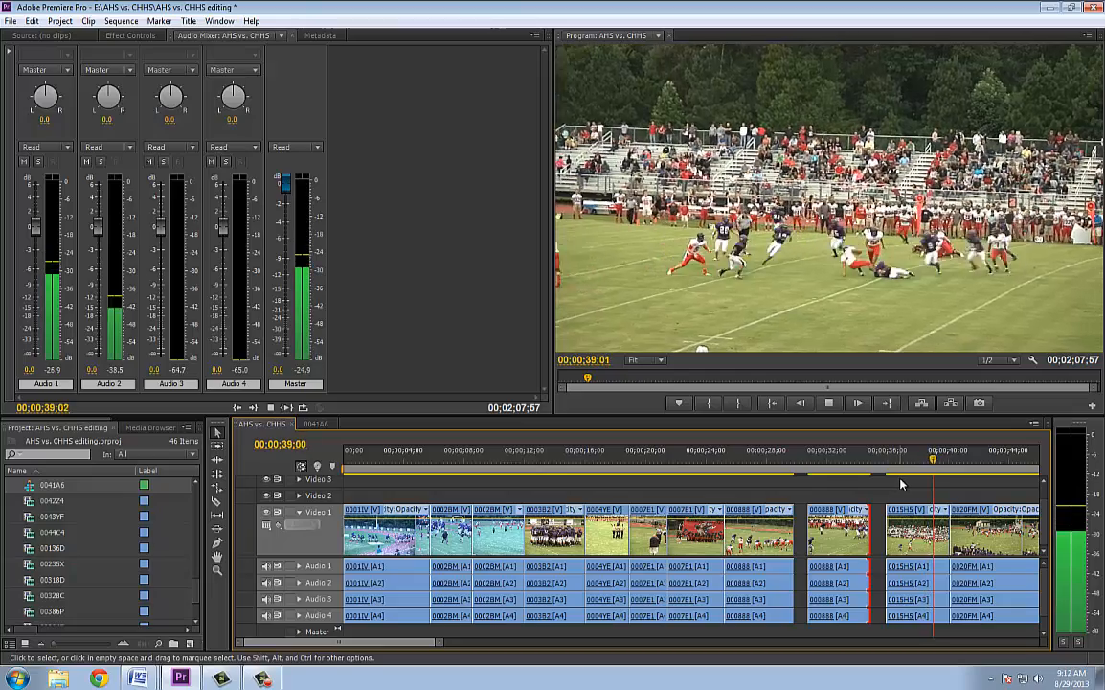
{"action": "key", "text": "space"}
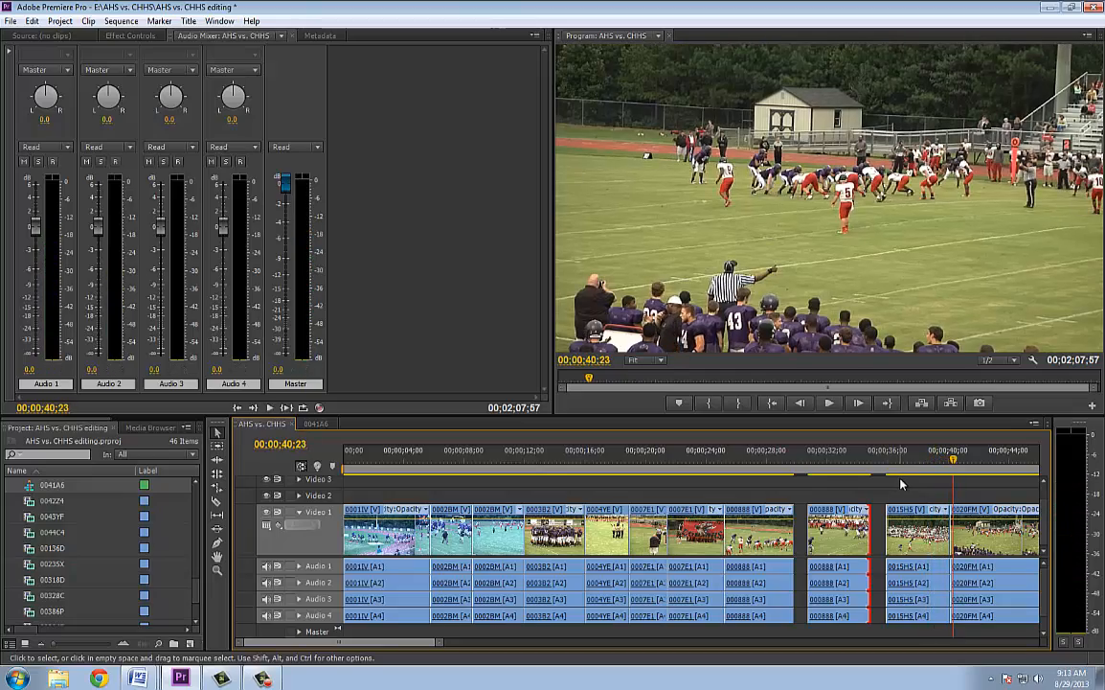
{"action": "key", "text": "space"}
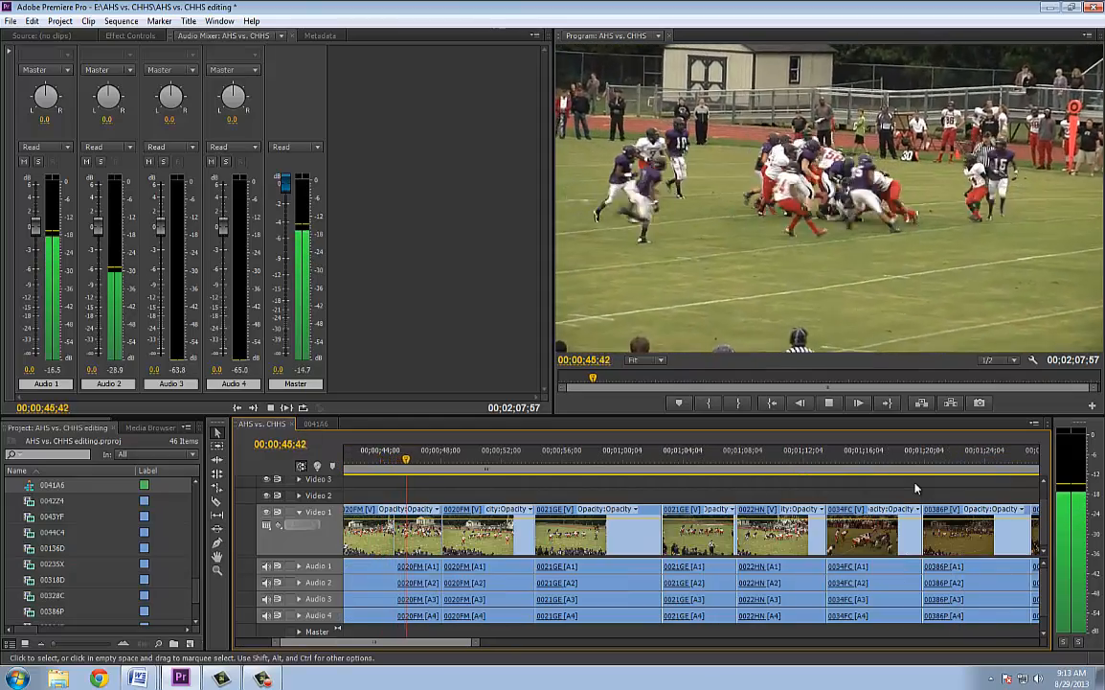
{"action": "key", "text": "space"}
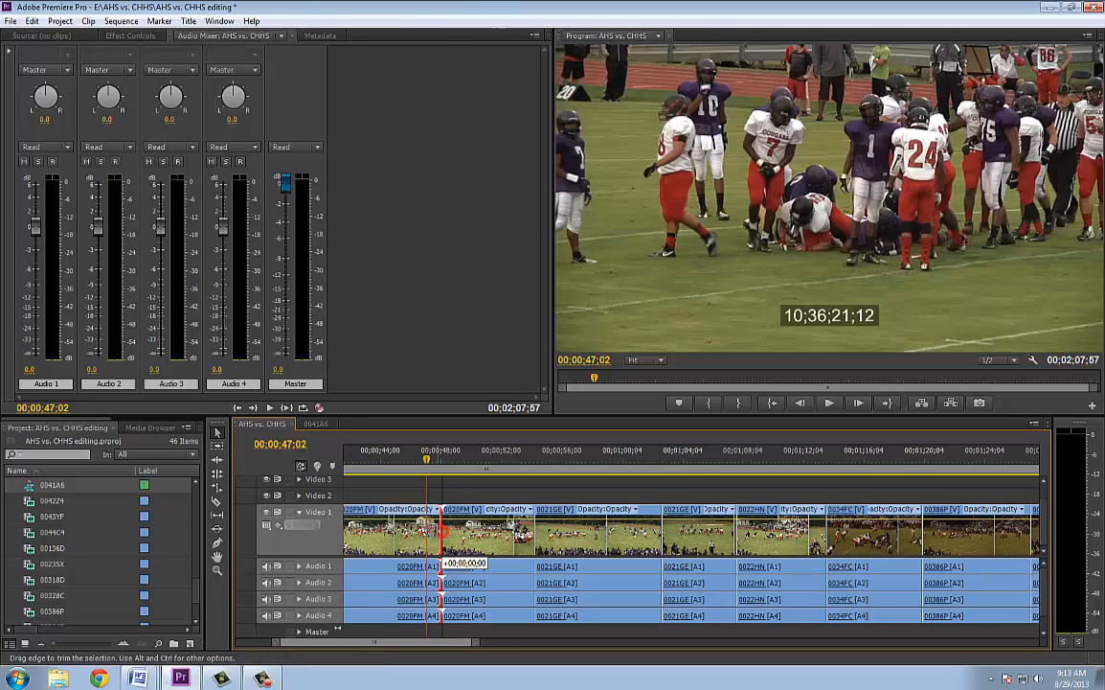
{"action": "left_click_drag", "start_coordinate": [442, 532], "coordinate": [424, 531]}
Play the second 0020FM clip, and trim its end to 00;00;53;37
{"action": "left_click", "coordinate": [430, 462]}
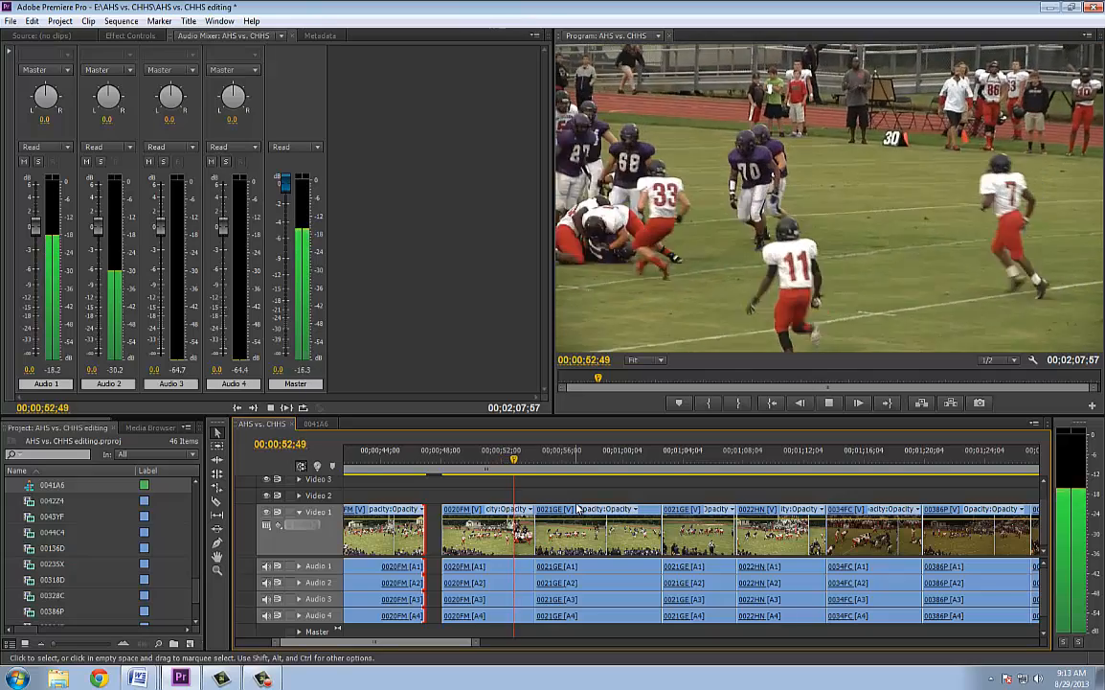
{"action": "key", "text": "space"}
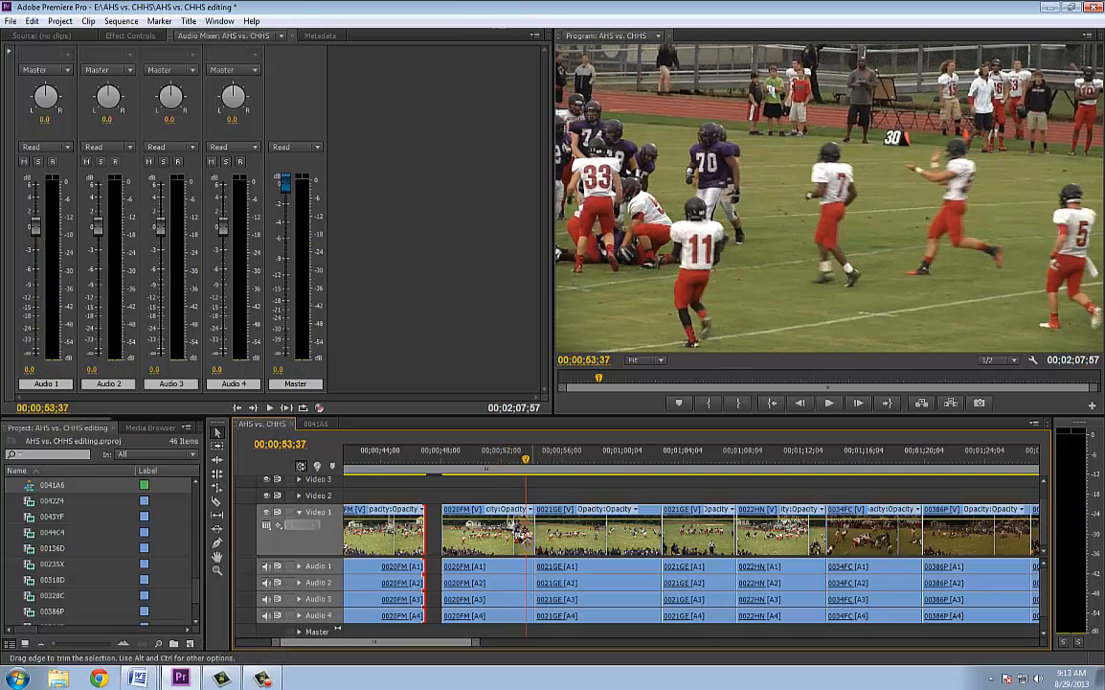
{"action": "left_click_drag", "start_coordinate": [532, 542], "coordinate": [526, 555]}
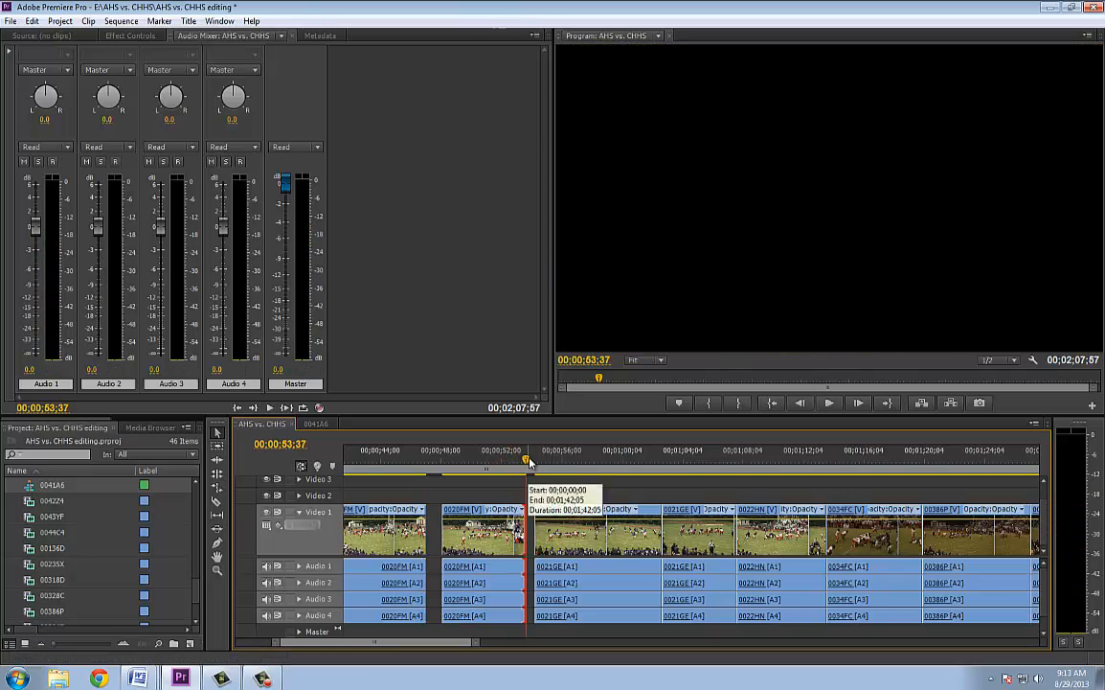
Play the first 0021GE clip, and trim its end to 00;01;01;45
{"action": "left_click", "coordinate": [531, 461]}
{"action": "key", "text": "space"}
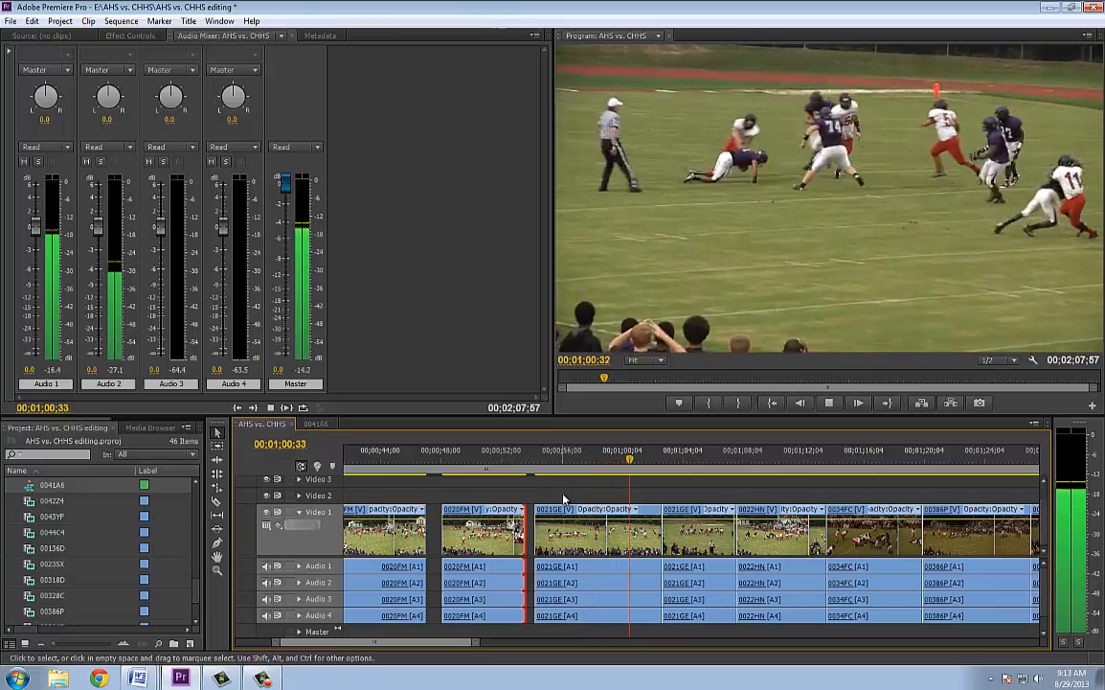
{"action": "key", "text": "space"}
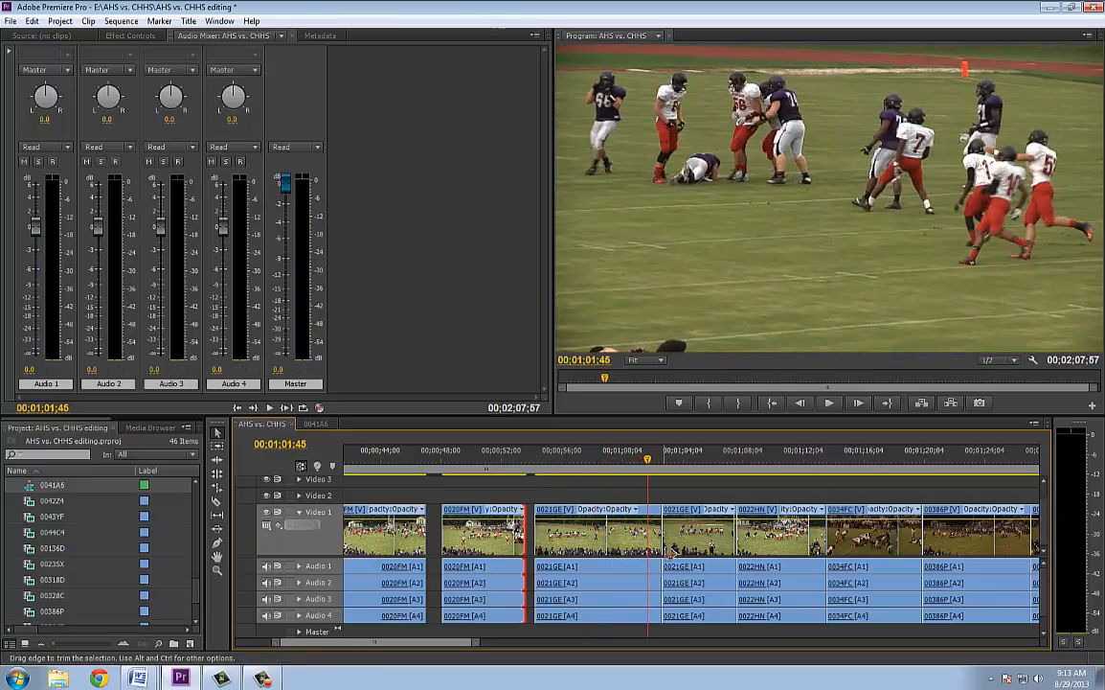
{"action": "left_click_drag", "start_coordinate": [658, 550], "coordinate": [646, 550]}
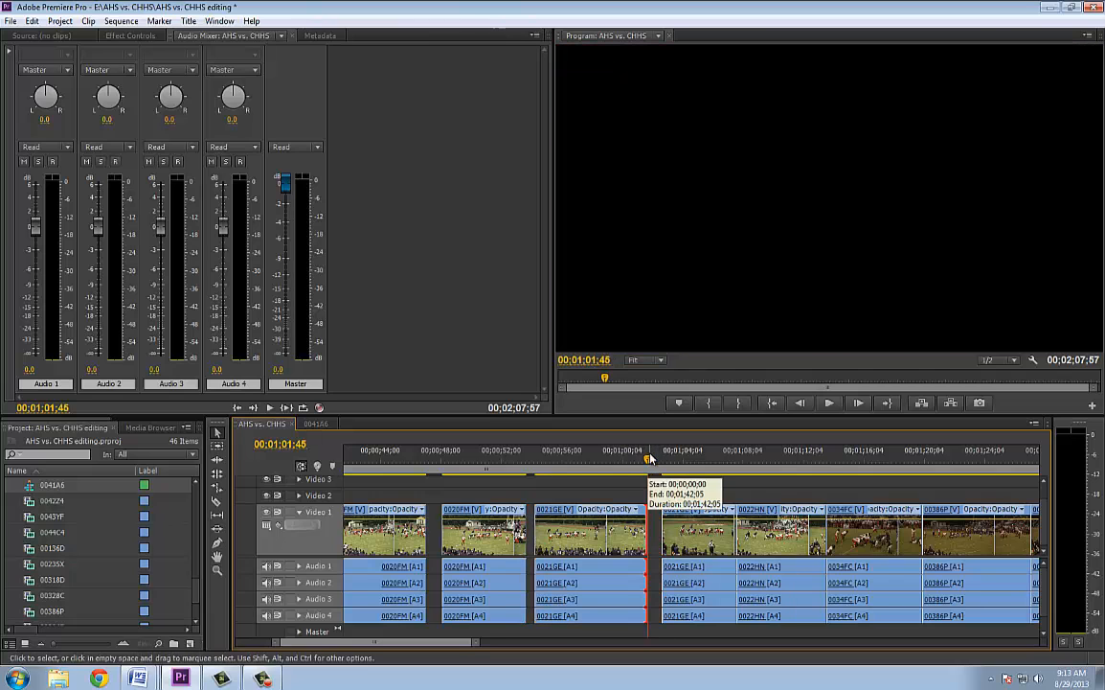
Replay the opening of the second 0021GE clip, and trim its start to 00;01;03;09, just before the play begins
{"action": "left_click_drag", "start_coordinate": [651, 459], "coordinate": [657, 459]}
{"action": "key", "text": "space"}
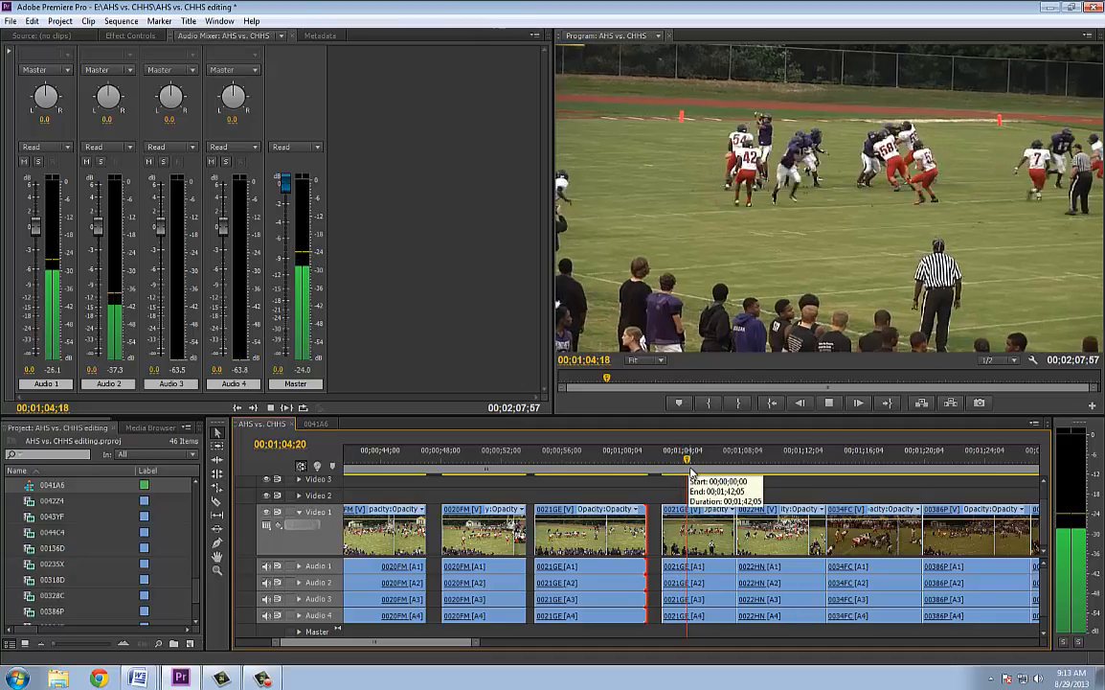
{"action": "key", "text": "space"}
{"action": "left_click_drag", "start_coordinate": [699, 458], "coordinate": [661, 461]}
{"action": "key", "text": "space"}
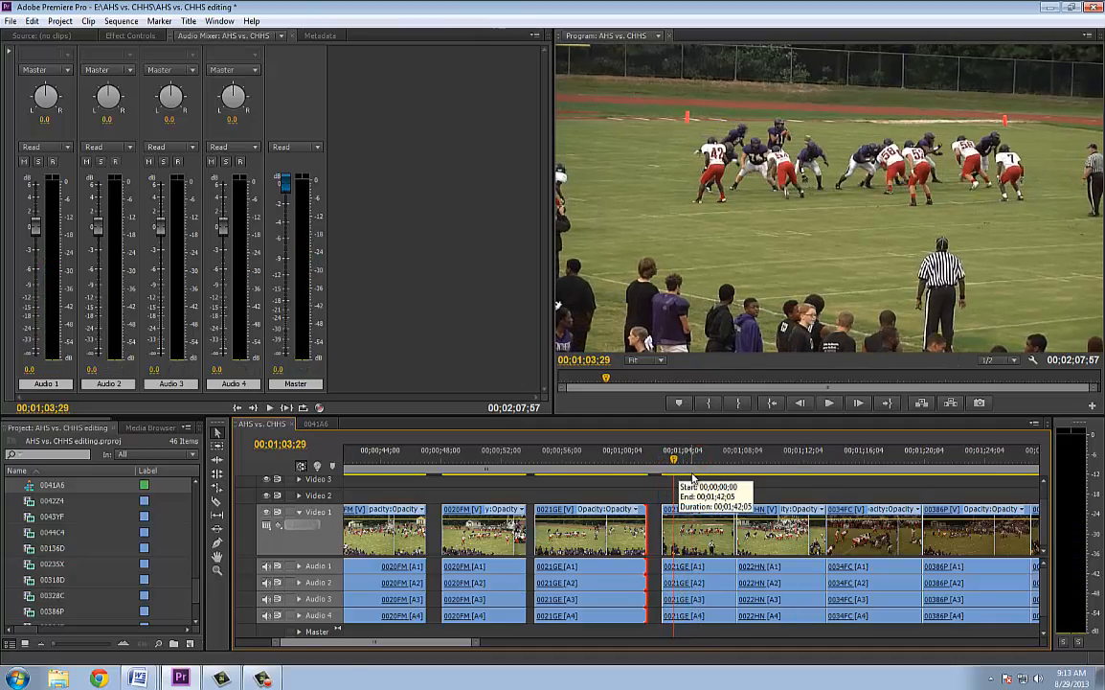
{"action": "left_click", "coordinate": [673, 461]}
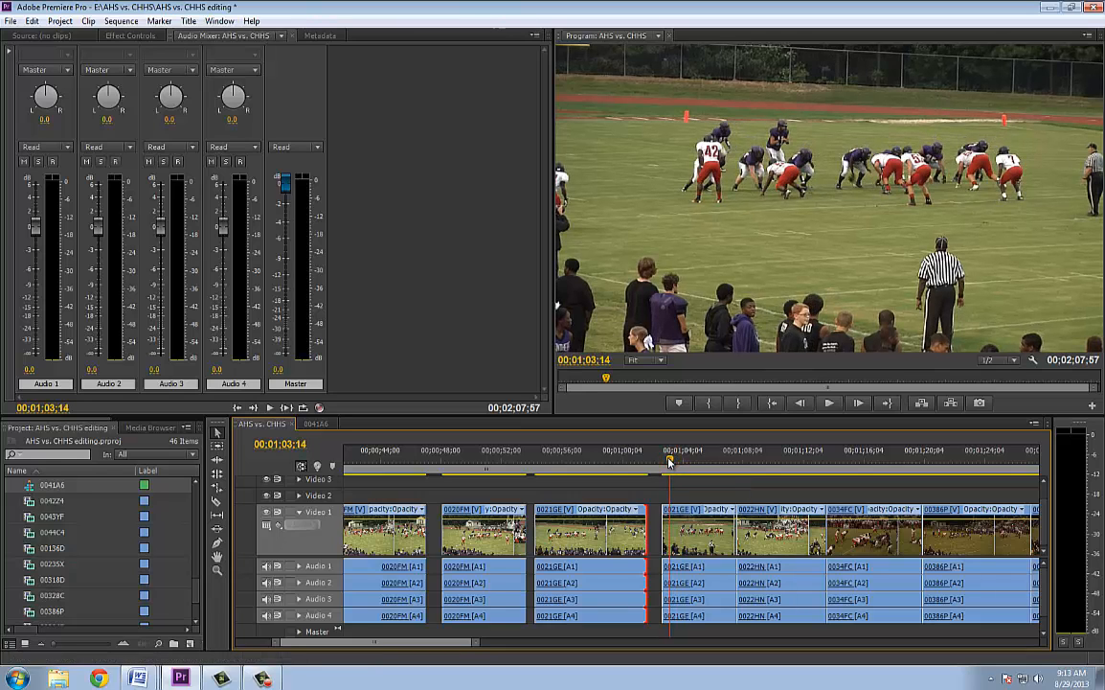
{"action": "left_click_drag", "start_coordinate": [670, 461], "coordinate": [668, 462]}
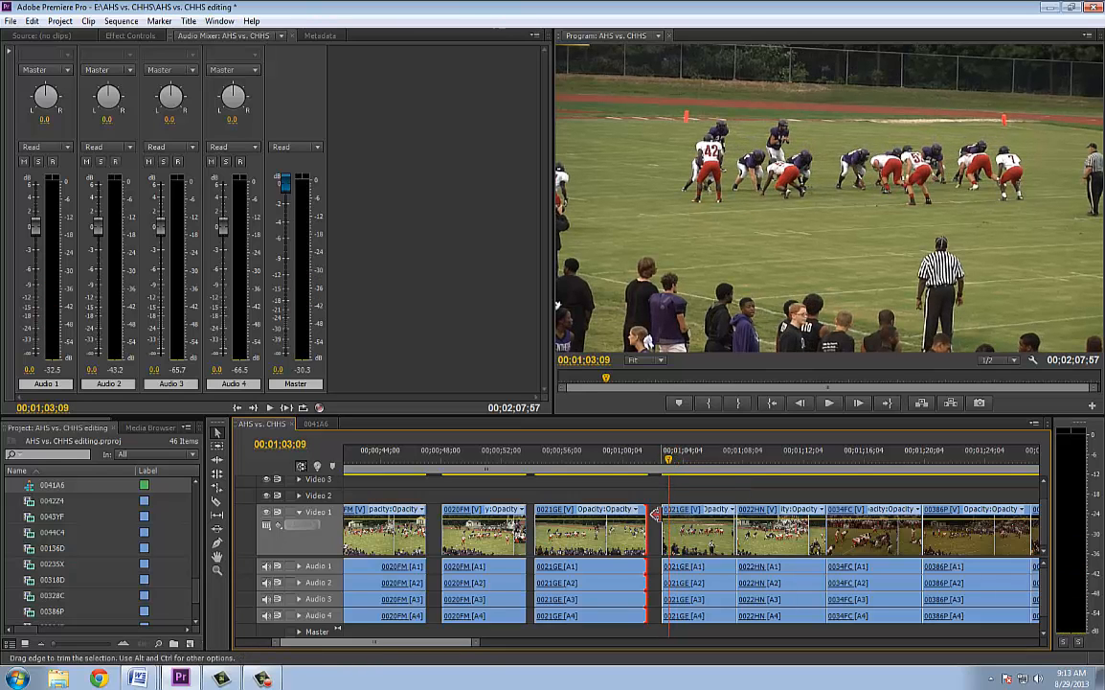
{"action": "left_click_drag", "start_coordinate": [656, 512], "coordinate": [661, 513]}
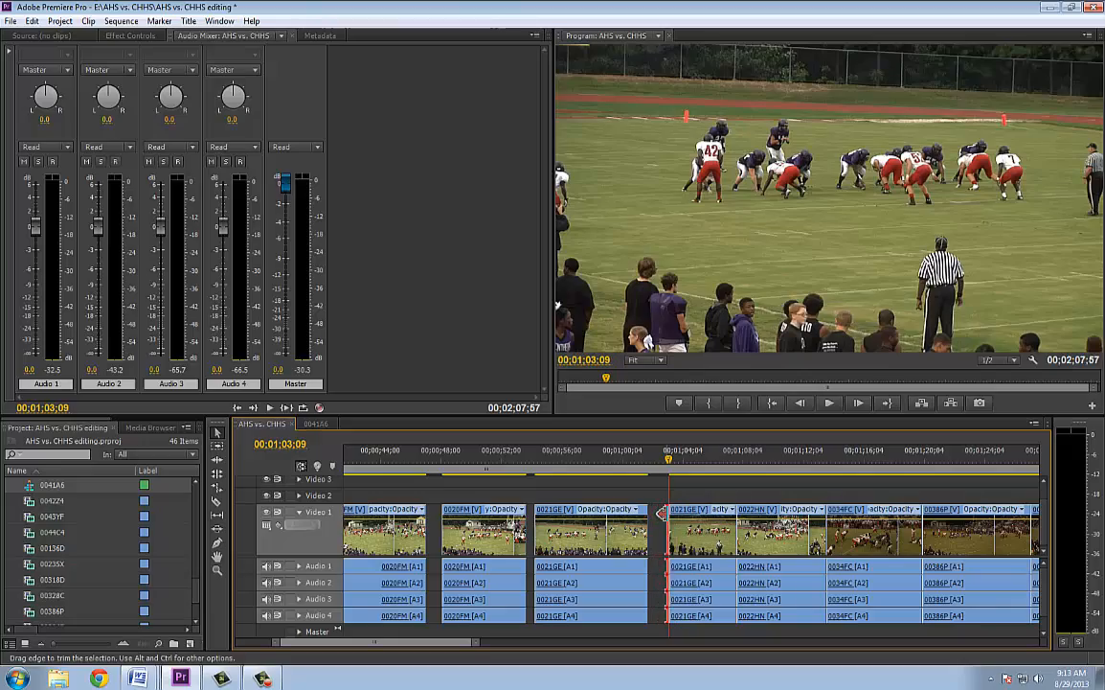
Play through the second 0021GE clip and clip 0022HN, and trim the end of 0022HN to 00;01;12;38
{"action": "key", "text": "space"}
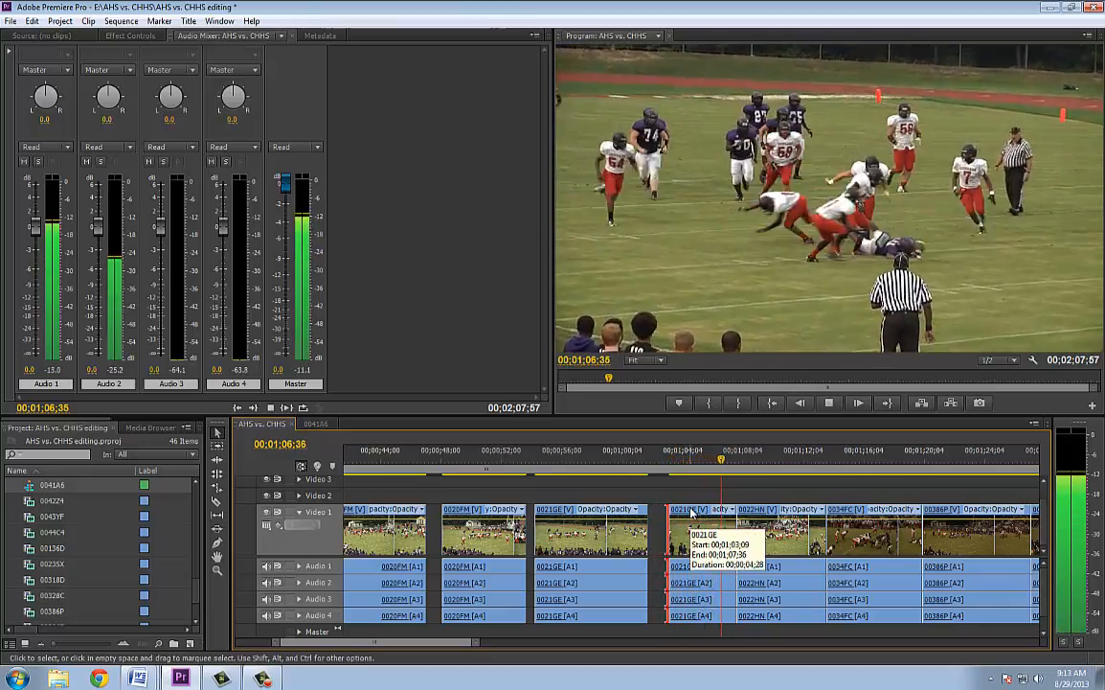
{"action": "key", "text": "space"}
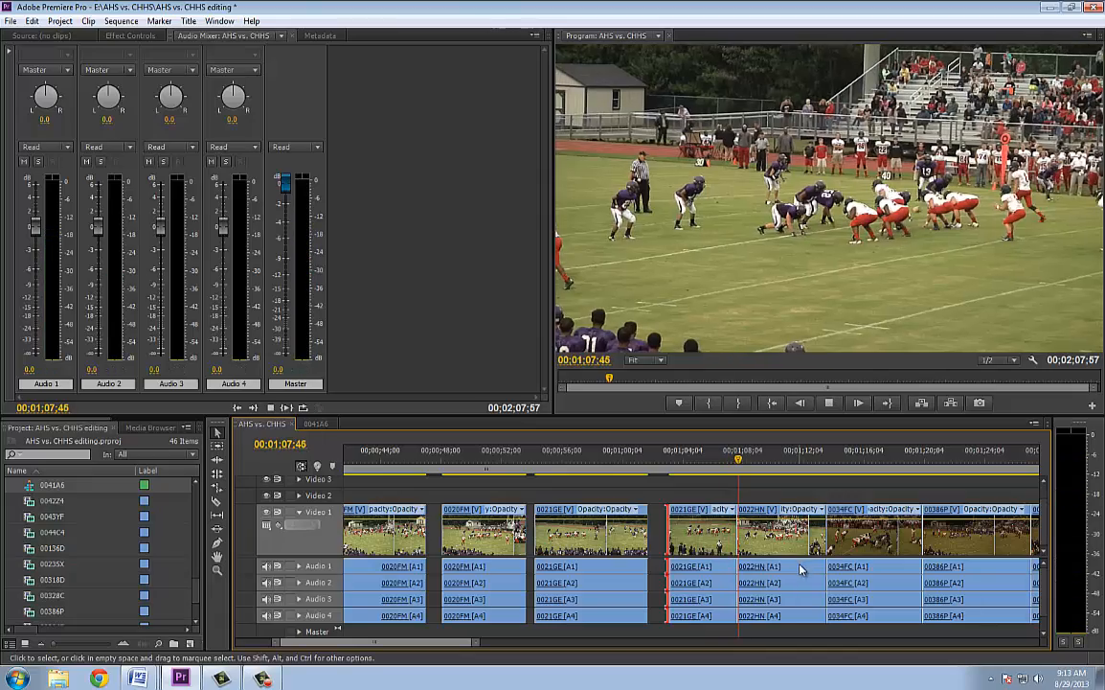
{"action": "key", "text": "space"}
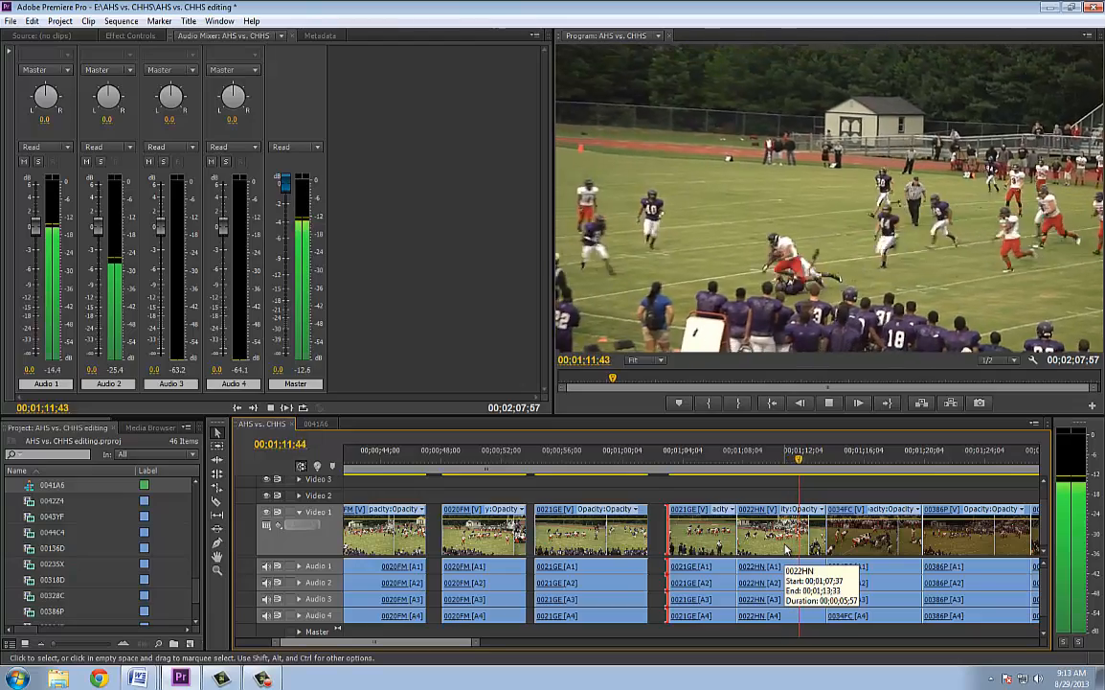
{"action": "key", "text": "space"}
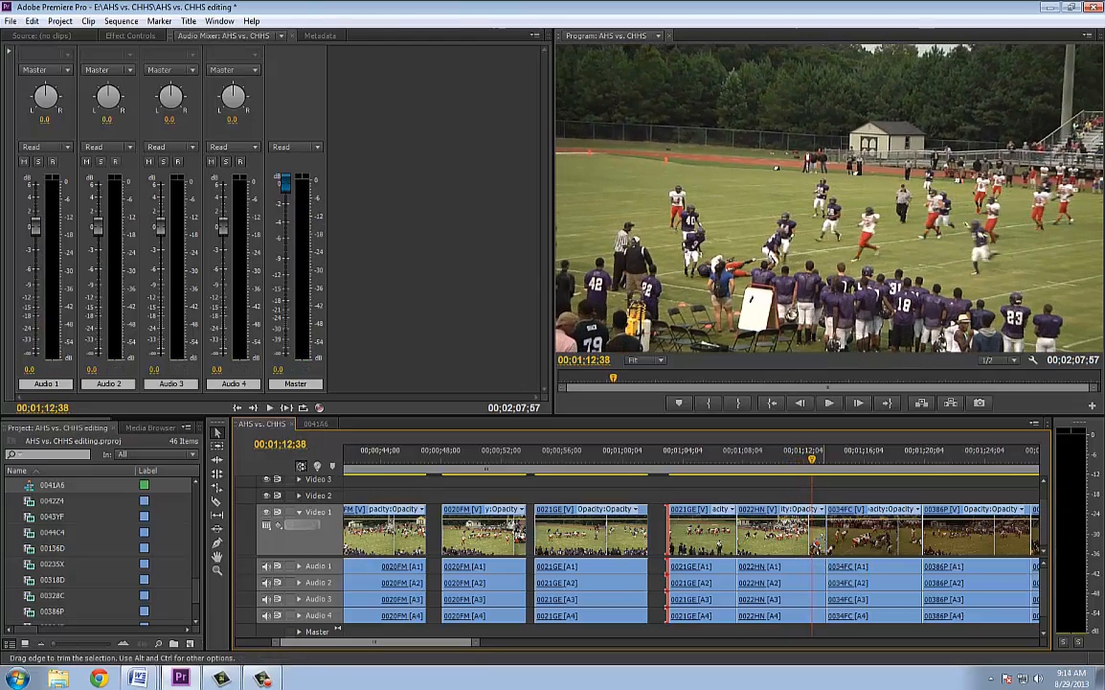
{"action": "left_click_drag", "start_coordinate": [822, 546], "coordinate": [809, 546]}
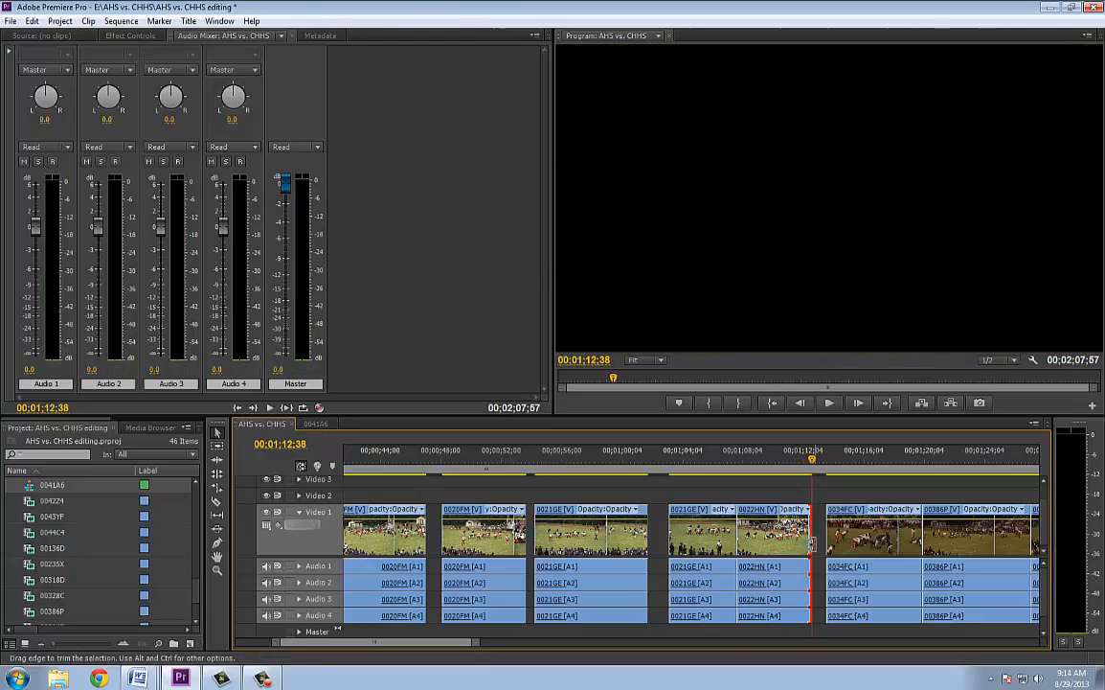
{"action": "mouse_move", "coordinate": [799, 470]}
{"action": "left_mouse_down"}
{"action": "mouse_move", "coordinate": [789, 468]}
{"action": "mouse_move", "coordinate": [813, 467]}
{"action": "left_mouse_up"}
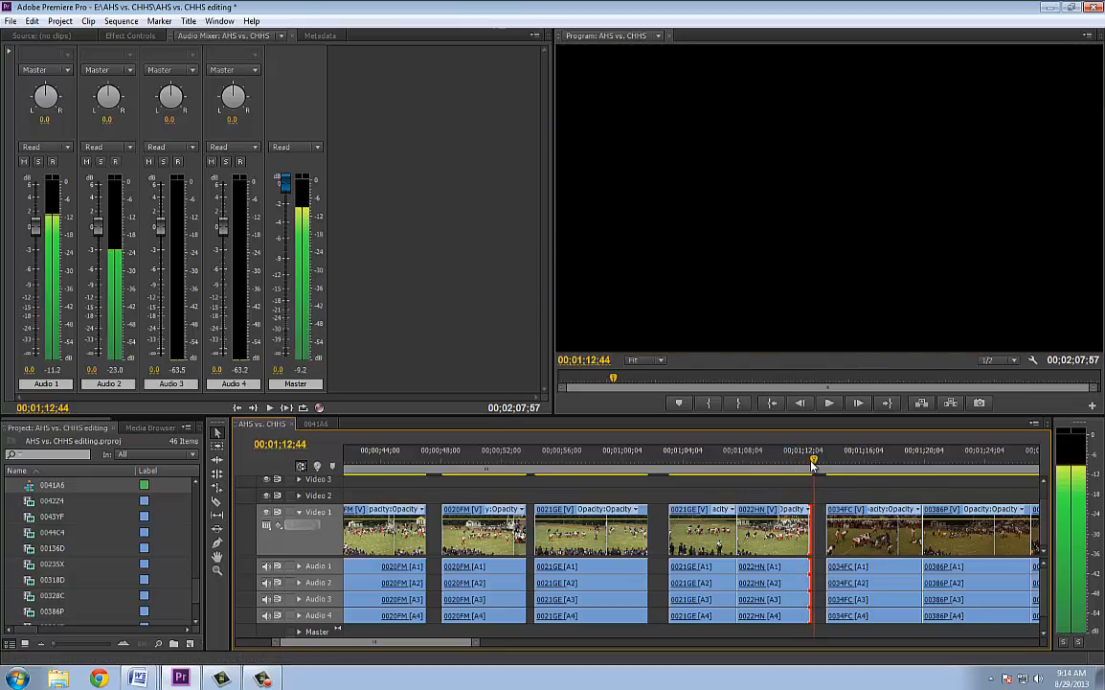
{"action": "left_click", "coordinate": [805, 514]}
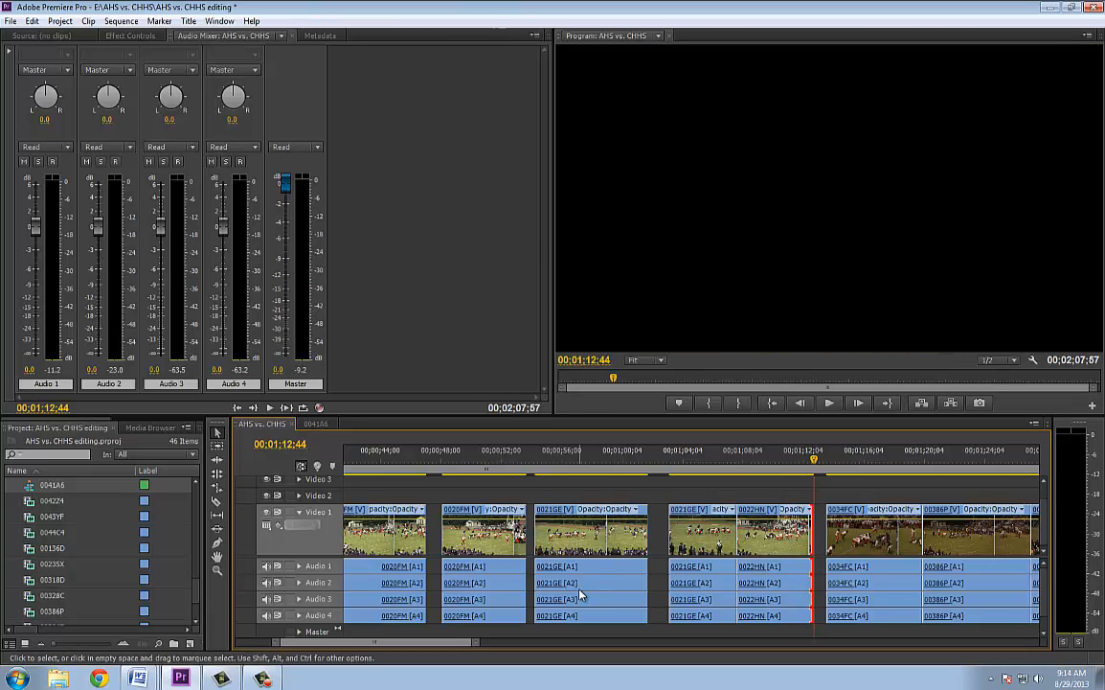
Ripple-delete the gaps between clips 00394E and 0041A6, 00386P and 00394E, and 0034FC and 00386P
{"action": "left_click_drag", "start_coordinate": [476, 642], "coordinate": [553, 644]}
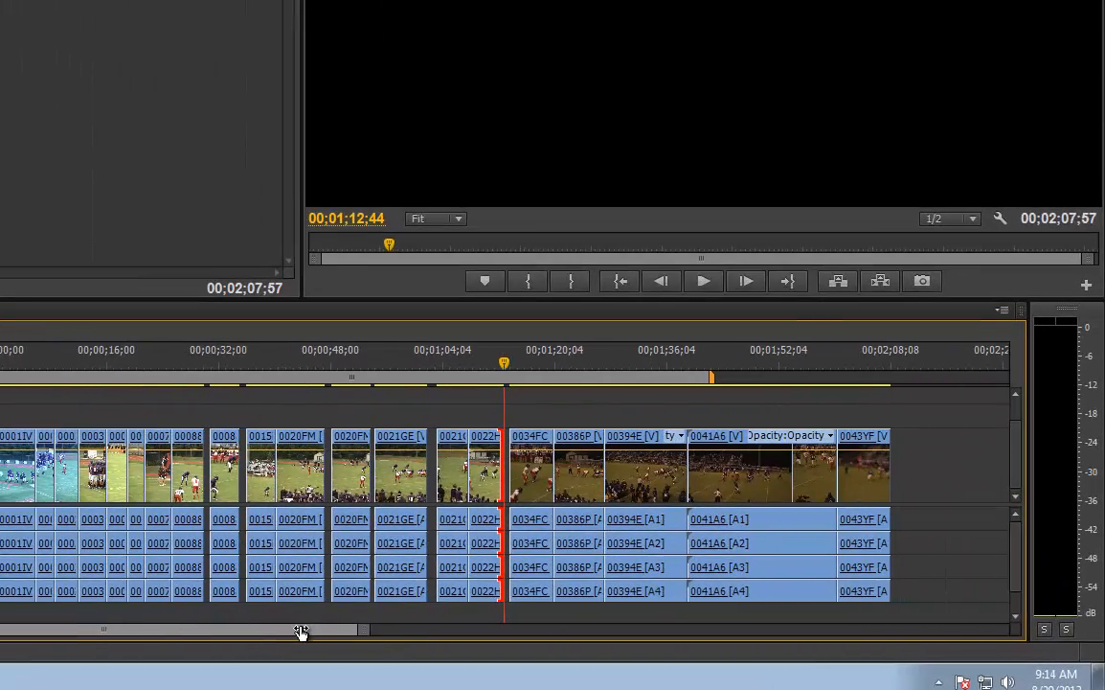
{"action": "key", "text": "space"}
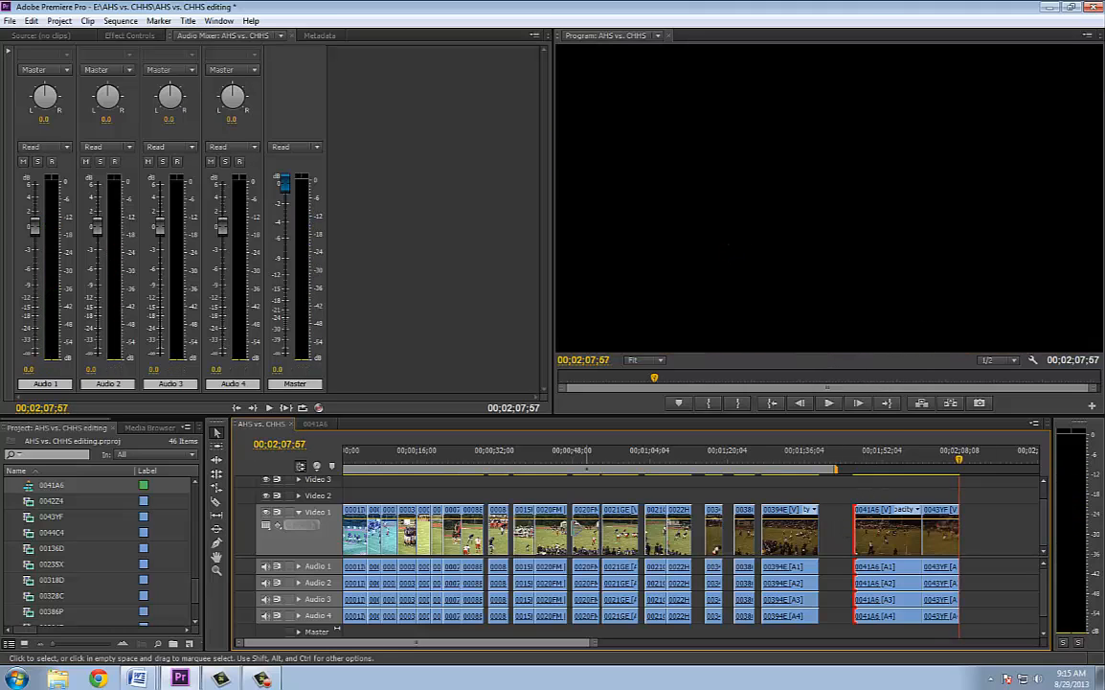
{"action": "right_click", "coordinate": [837, 529]}
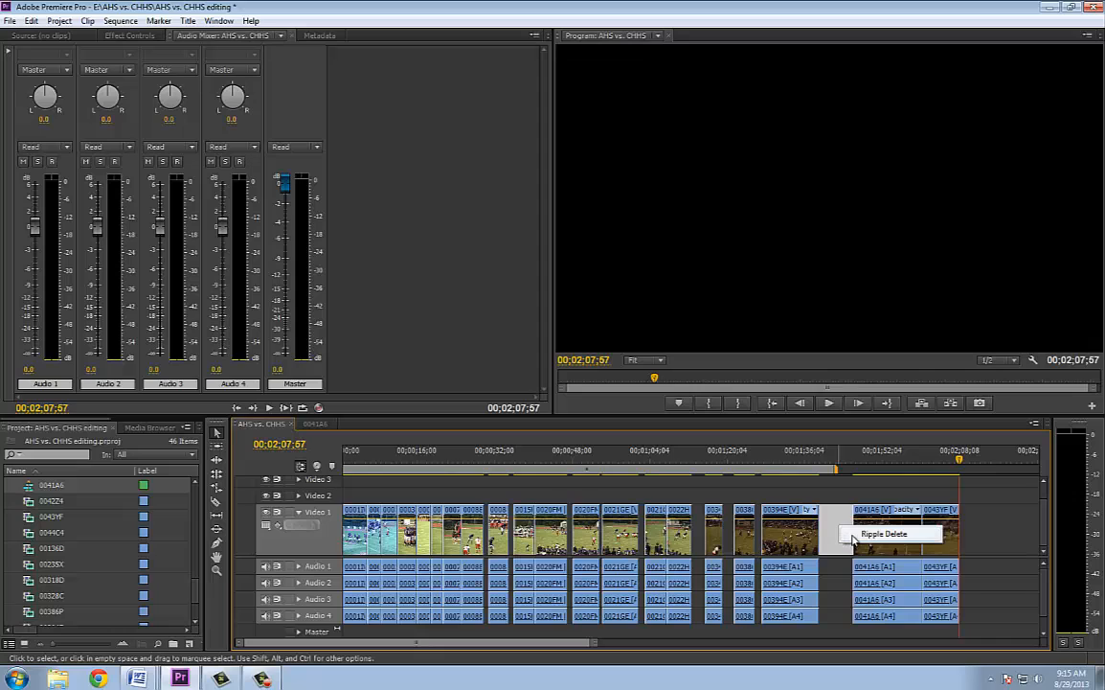
{"action": "left_click", "coordinate": [852, 533]}
{"action": "right_click", "coordinate": [758, 538]}
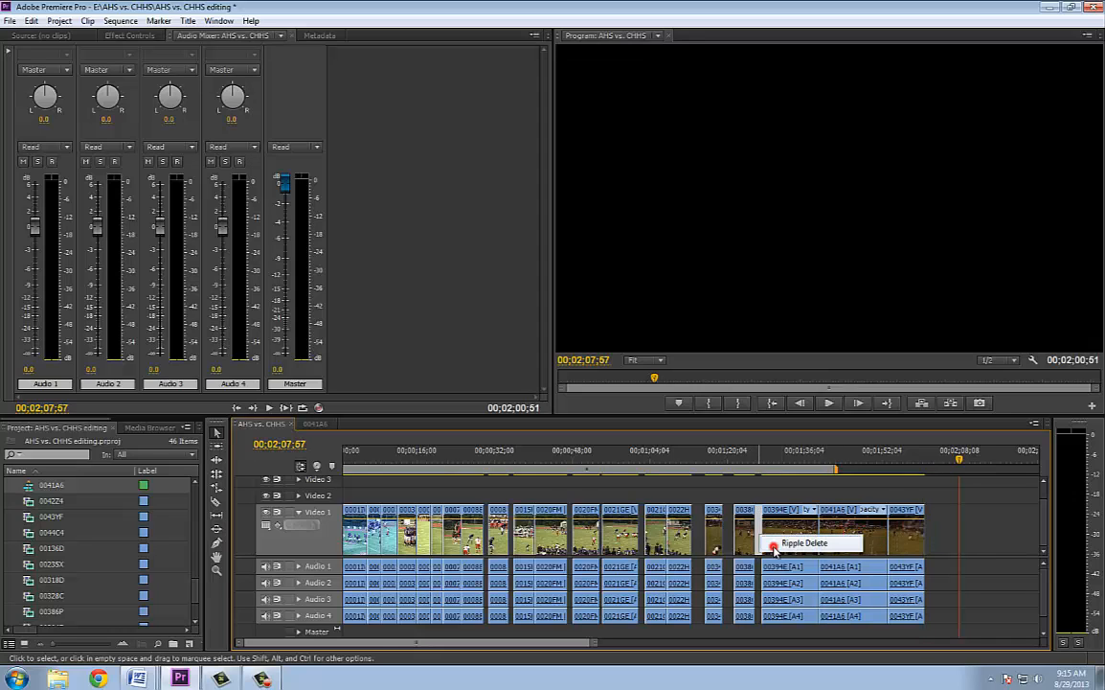
{"action": "left_click", "coordinate": [793, 545]}
{"action": "right_click", "coordinate": [730, 540]}
{"action": "left_click", "coordinate": [771, 548]}
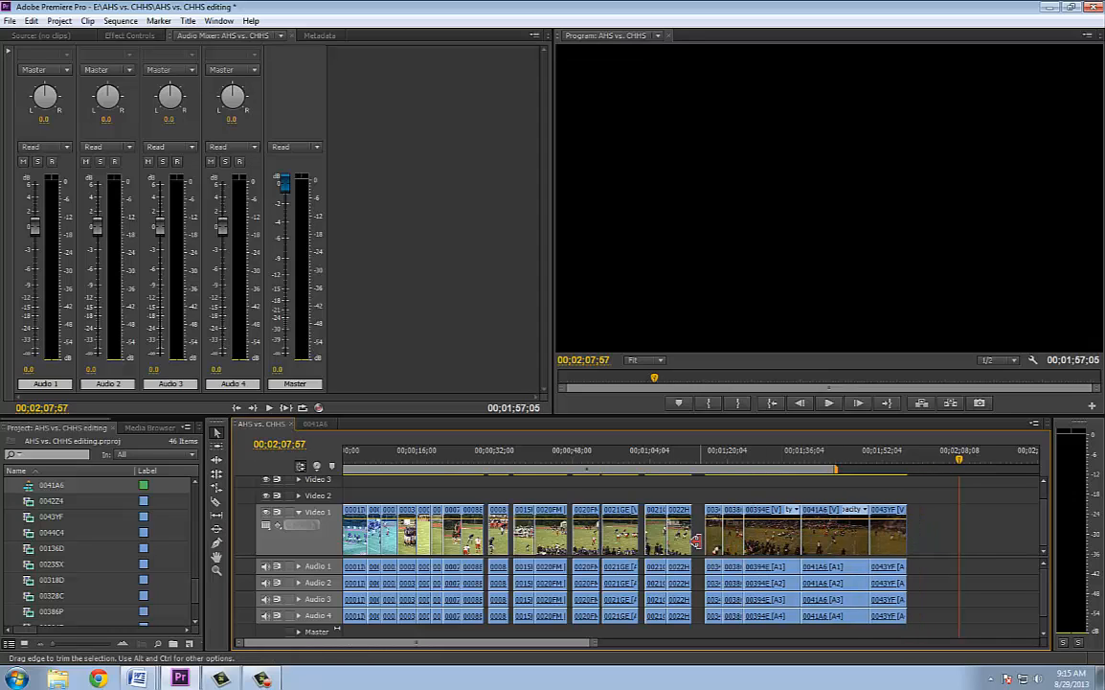
Ripple-delete the gap between clips 0022HN and 0034FC and the gap between the two 0021GE clips
{"action": "right_click", "coordinate": [702, 542]}
{"action": "right_click", "coordinate": [695, 533]}
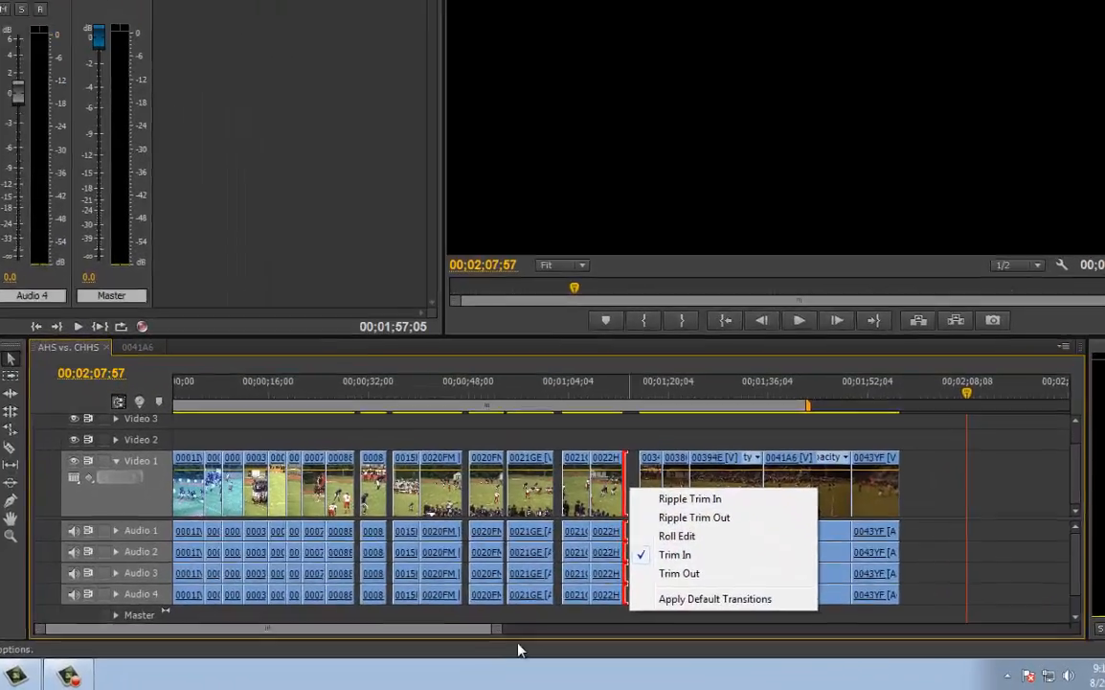
{"action": "left_click_drag", "start_coordinate": [592, 642], "coordinate": [586, 642]}
{"action": "left_click_drag", "start_coordinate": [428, 621], "coordinate": [276, 616]}
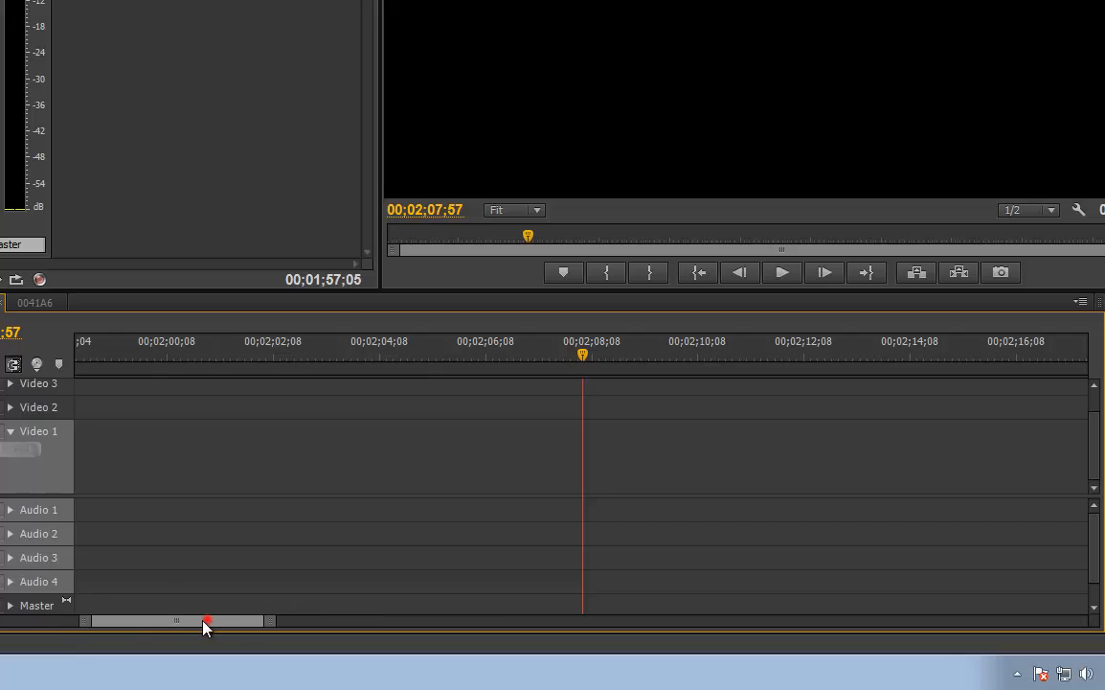
{"action": "left_click_drag", "start_coordinate": [203, 625], "coordinate": [127, 629]}
{"action": "right_click", "coordinate": [777, 448]}
{"action": "left_click", "coordinate": [795, 452]}
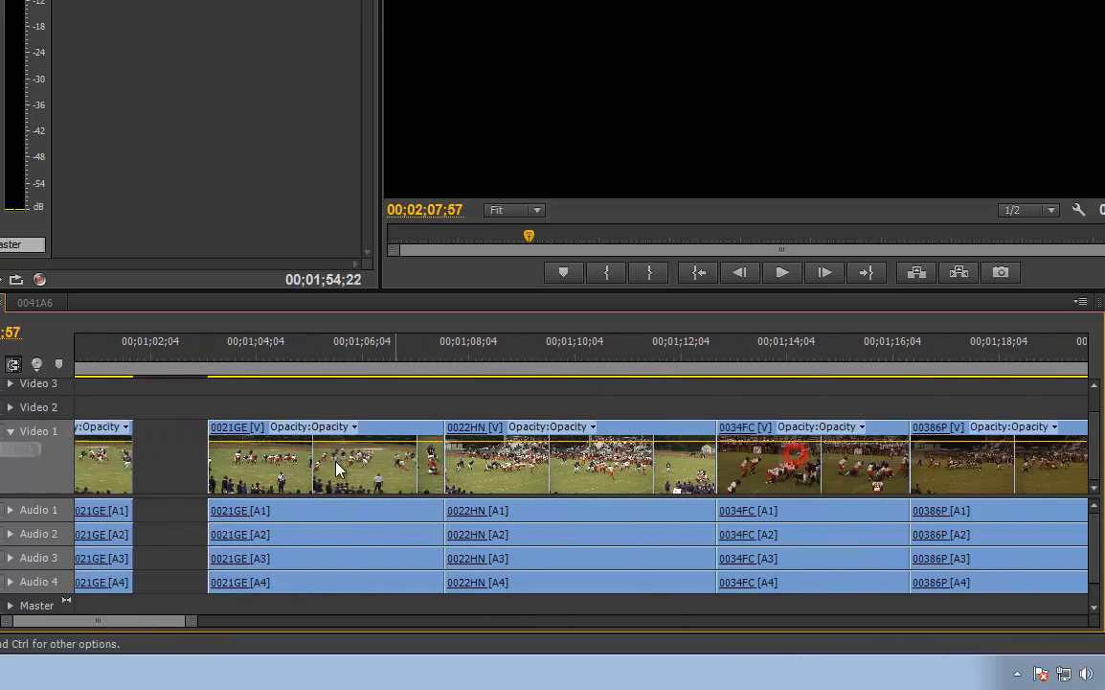
{"action": "right_click", "coordinate": [182, 472]}
{"action": "left_click", "coordinate": [204, 478]}
Ripple-delete the gap before the first 0021GE clip and the gap between the two 0020FM clips
{"action": "left_click_drag", "start_coordinate": [153, 624], "coordinate": [111, 623]}
{"action": "right_click", "coordinate": [918, 472]}
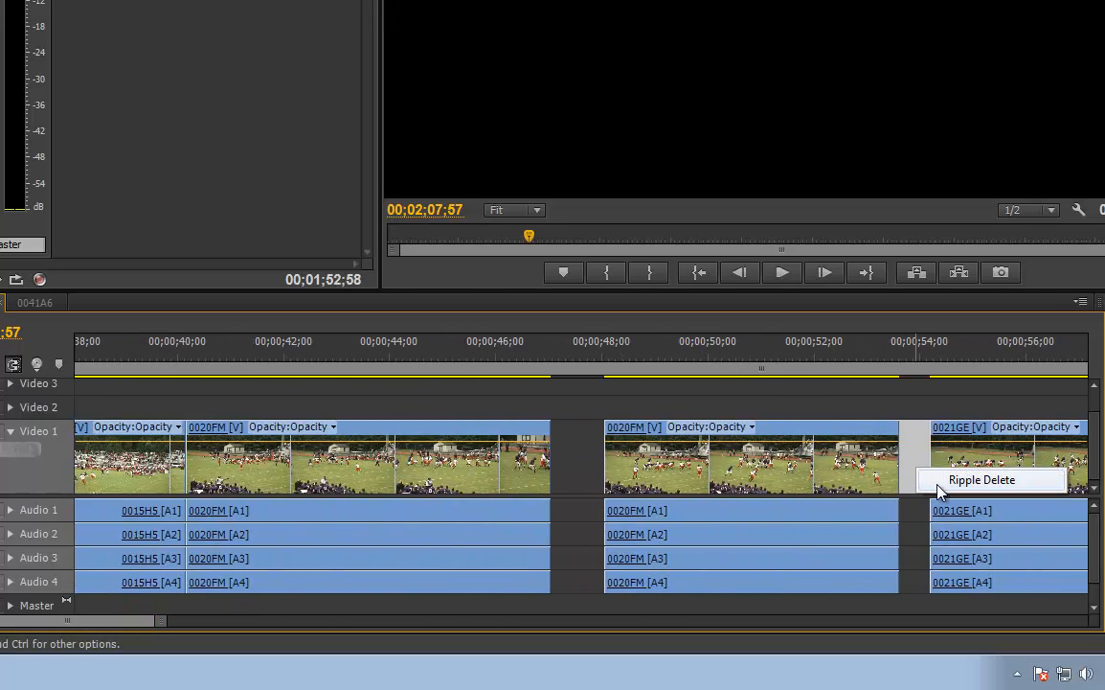
{"action": "left_click", "coordinate": [938, 482]}
{"action": "right_click", "coordinate": [586, 488]}
{"action": "left_click", "coordinate": [590, 485]}
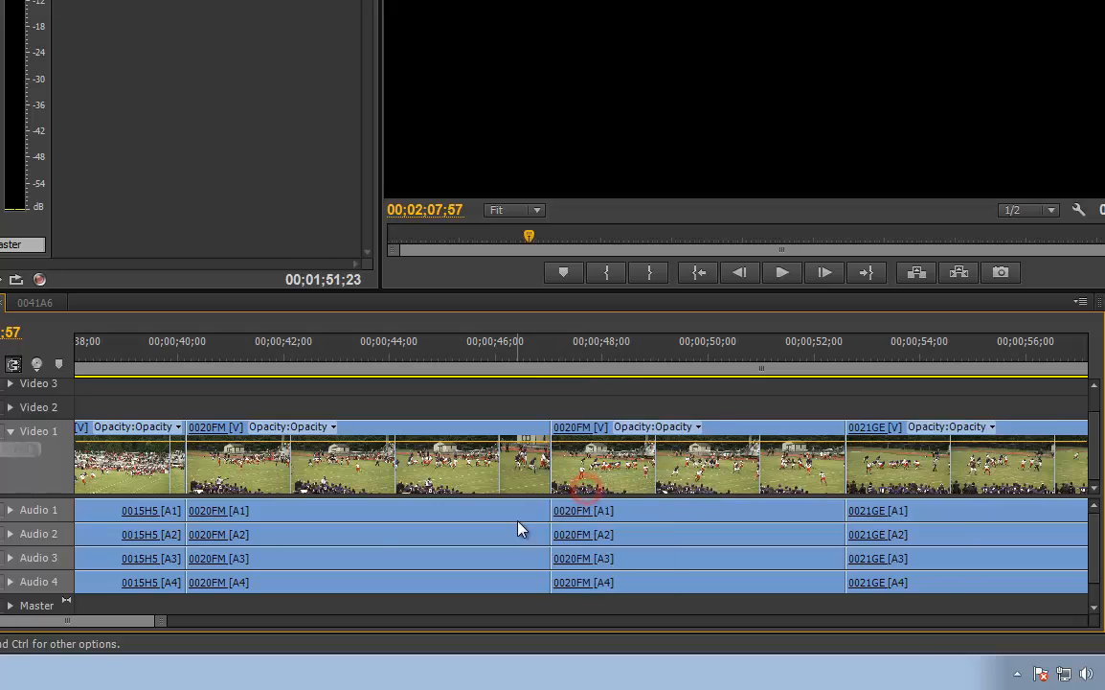
Ripple-delete the gap between the second 000888 clip and clip 0015H5, and the gap between the two 000888 clips
{"action": "left_click_drag", "start_coordinate": [153, 627], "coordinate": [129, 623]}
{"action": "right_click", "coordinate": [735, 443]}
{"action": "left_click", "coordinate": [785, 451]}
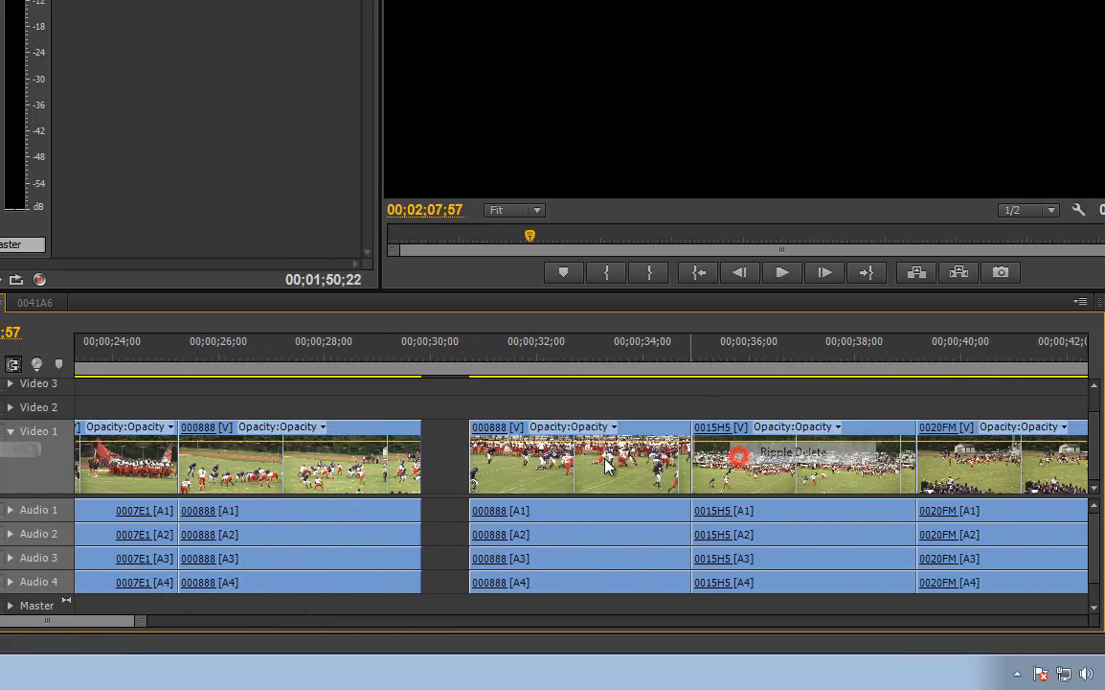
{"action": "right_click", "coordinate": [458, 465]}
{"action": "left_click", "coordinate": [462, 470]}
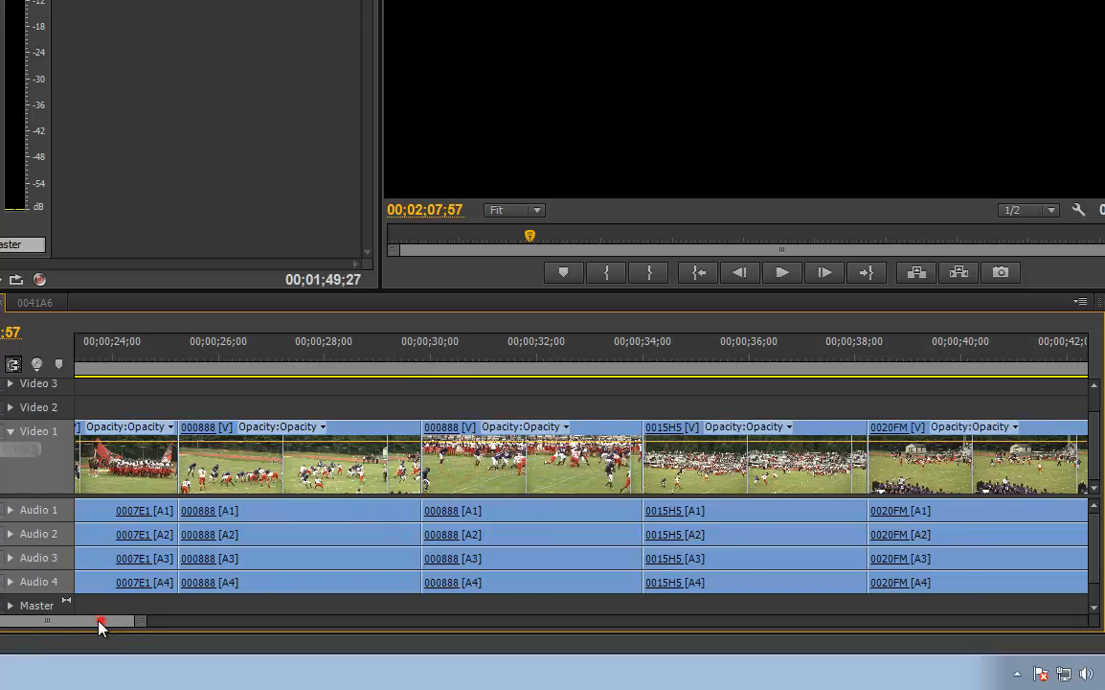
Show the whole sequence, check its last frames at the end of clip 0043YF, and return the playhead to the start
{"action": "left_click_drag", "start_coordinate": [102, 626], "coordinate": [50, 627]}
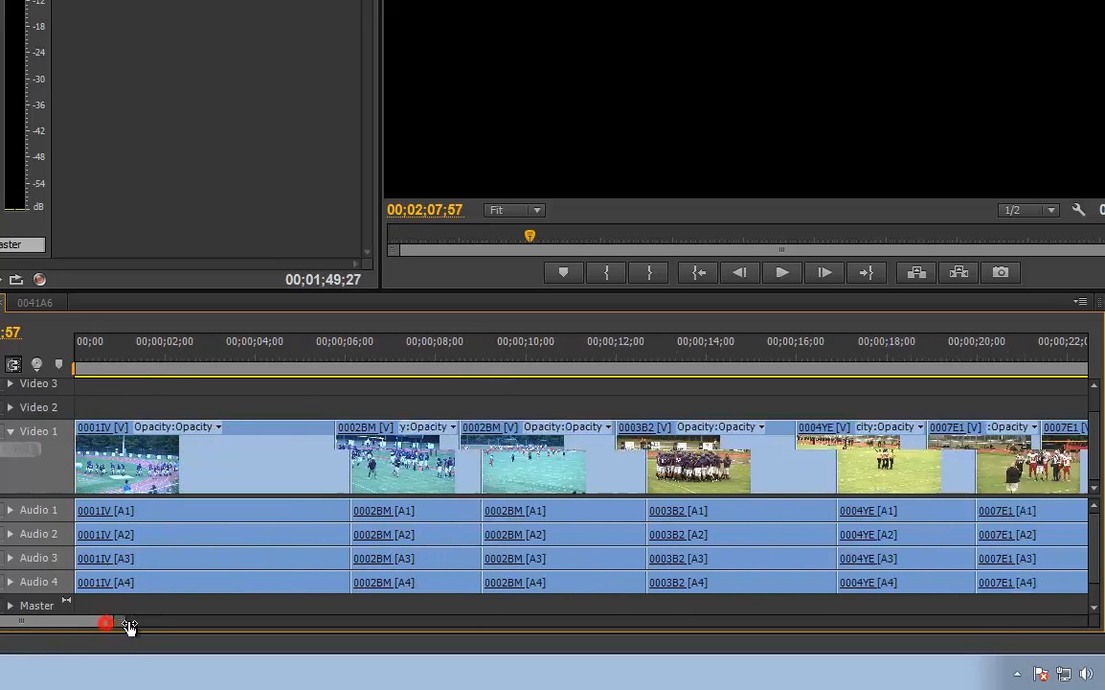
{"action": "left_click_drag", "start_coordinate": [130, 626], "coordinate": [422, 623]}
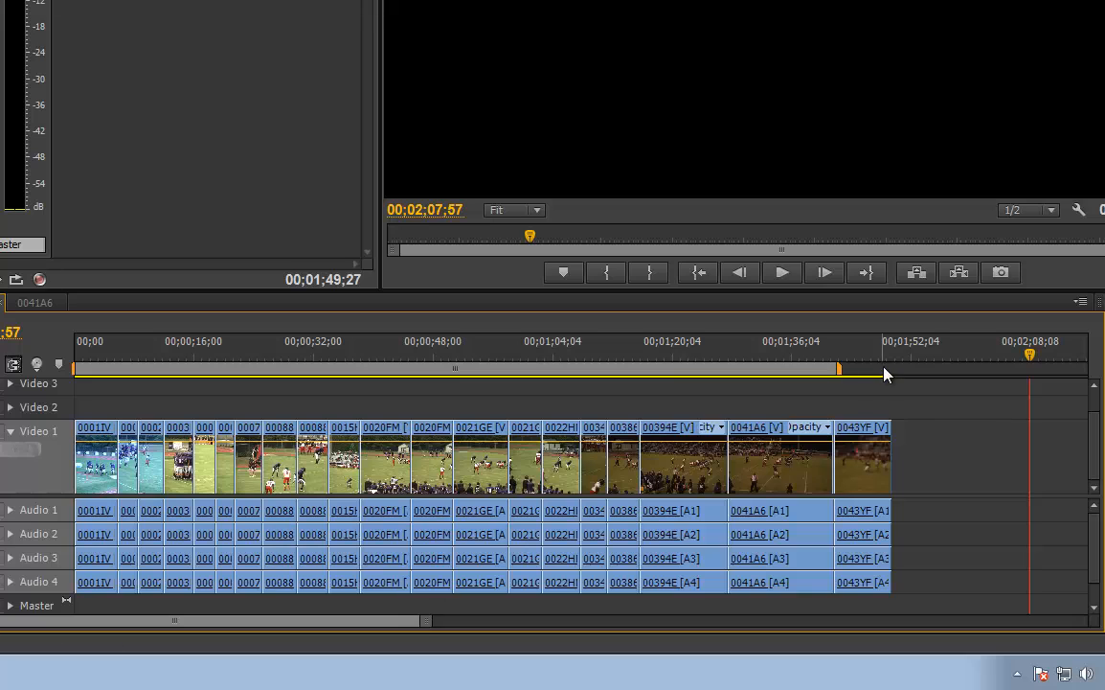
{"action": "left_click_drag", "start_coordinate": [886, 357], "coordinate": [892, 357]}
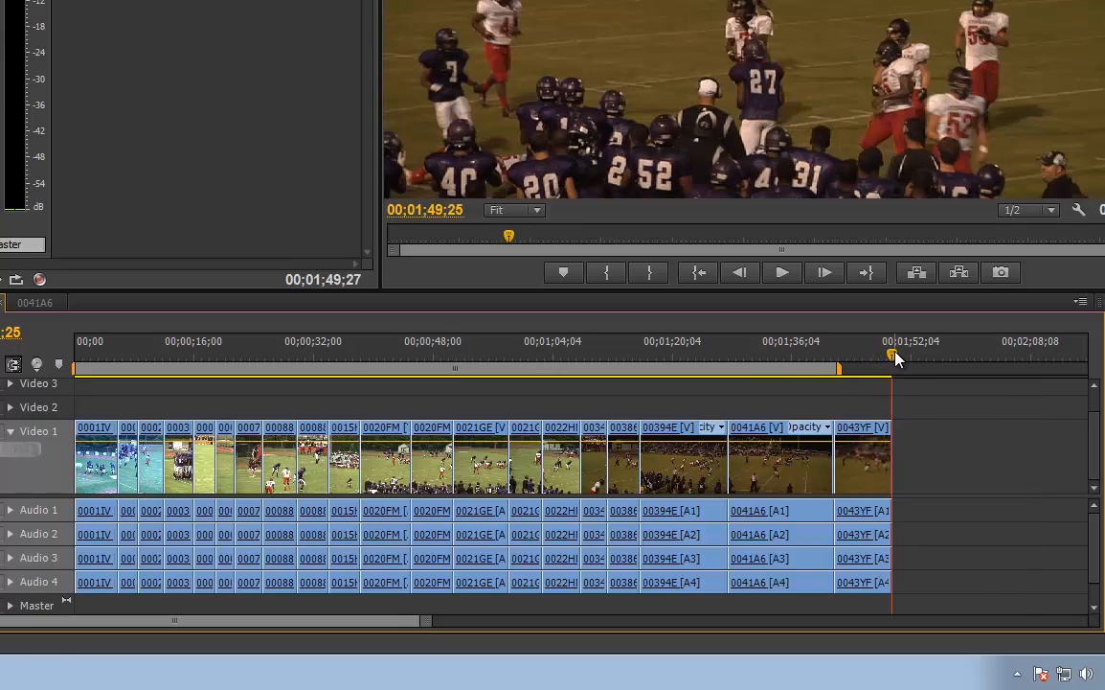
{"action": "left_click_drag", "start_coordinate": [892, 358], "coordinate": [66, 386]}
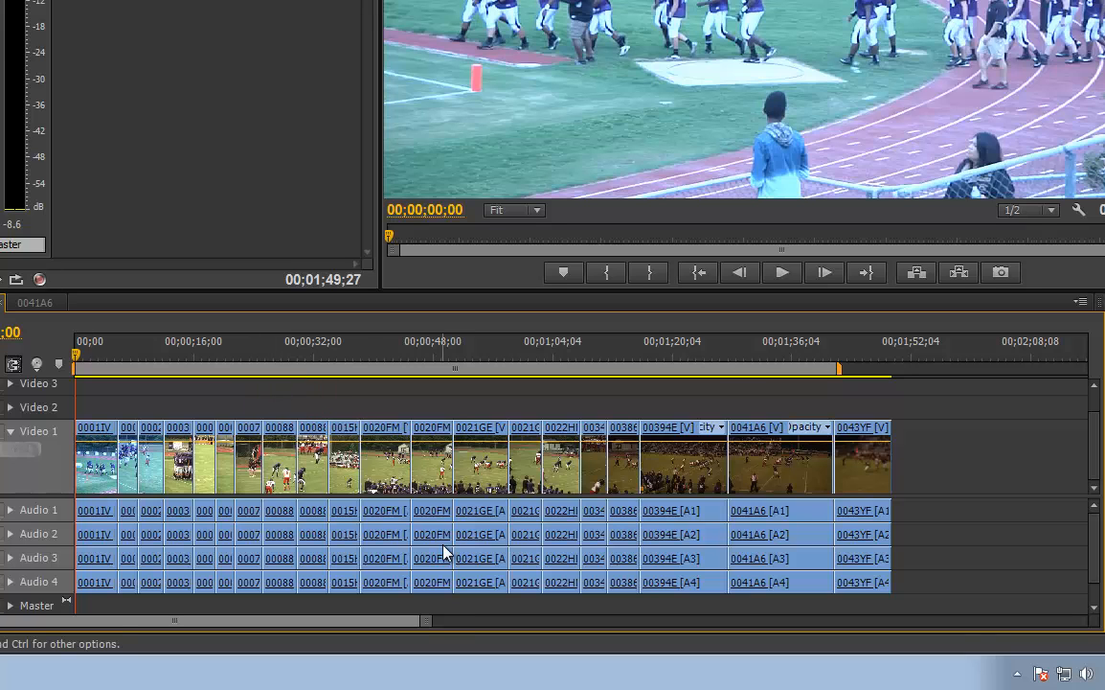
Play the sequence from its start, and scrub the playhead through the clips to about 00;01;29
{"action": "mouse_move", "coordinate": [427, 622]}
{"action": "left_mouse_down"}
{"action": "mouse_move", "coordinate": [395, 626]}
{"action": "mouse_move", "coordinate": [451, 627]}
{"action": "mouse_move", "coordinate": [419, 625]}
{"action": "left_mouse_up"}
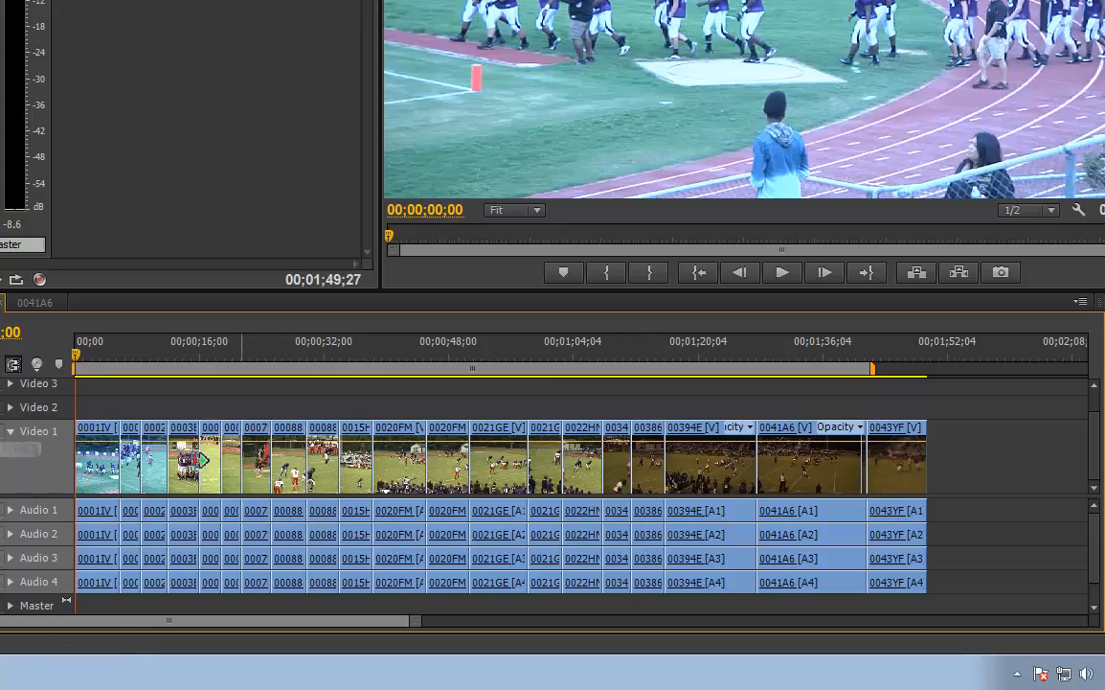
{"action": "left_click_drag", "start_coordinate": [81, 357], "coordinate": [116, 358]}
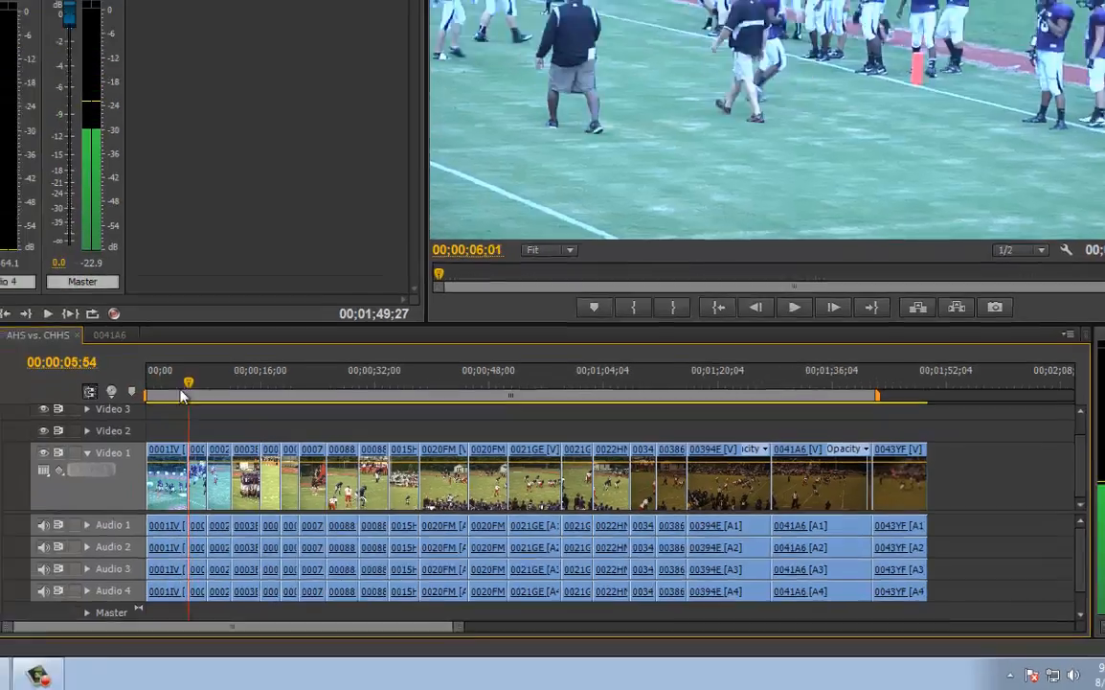
{"action": "left_click_drag", "start_coordinate": [185, 395], "coordinate": [144, 393]}
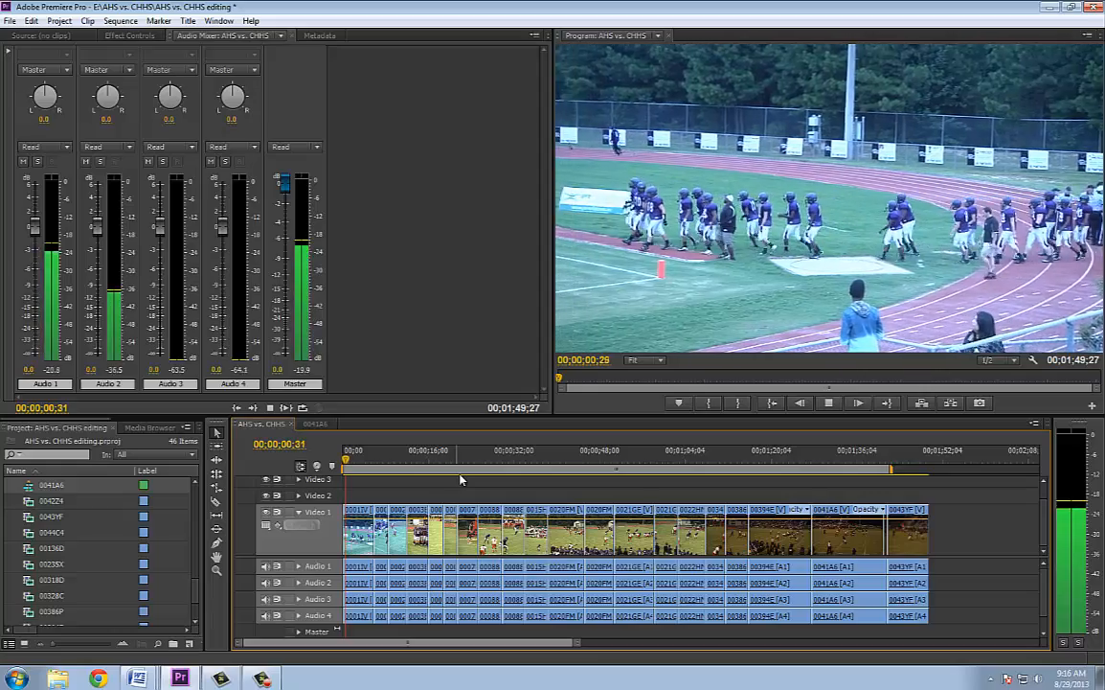
{"action": "left_click_drag", "start_coordinate": [418, 459], "coordinate": [508, 484]}
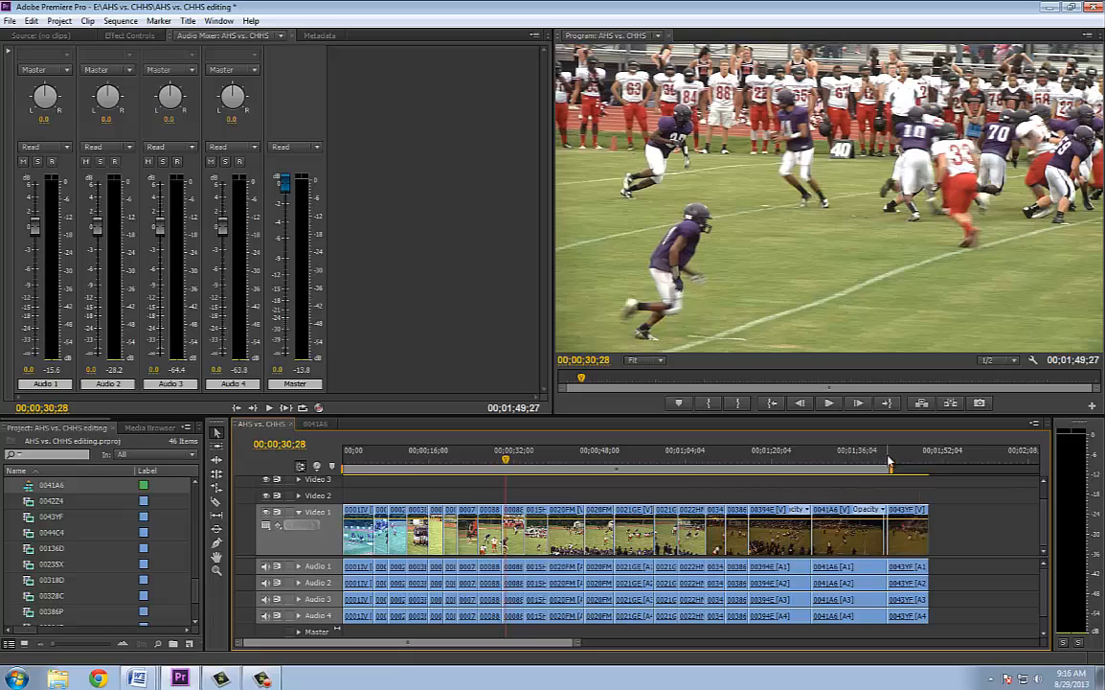
{"action": "left_click_drag", "start_coordinate": [855, 463], "coordinate": [824, 463]}
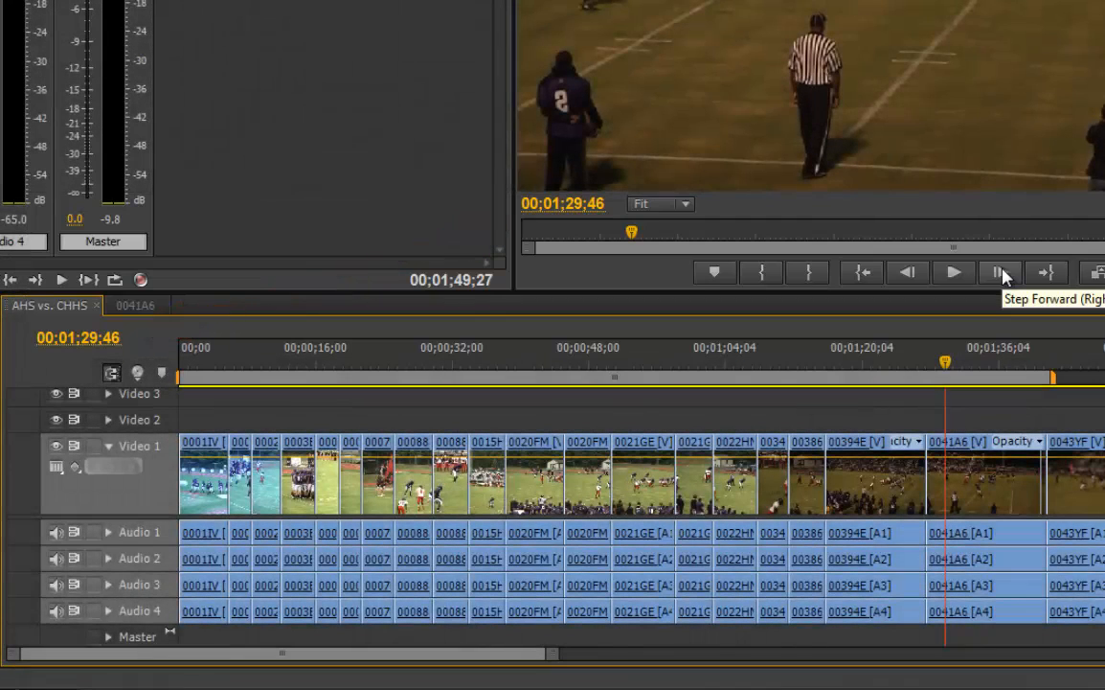
Step the playhead forward frame by frame to 00;01;30;00 and end the work area bar at that point
{"action": "left_click", "coordinate": [1002, 275]}
{"action": "left_click", "coordinate": [1001, 275]}
{"action": "left_click", "coordinate": [1002, 275]}
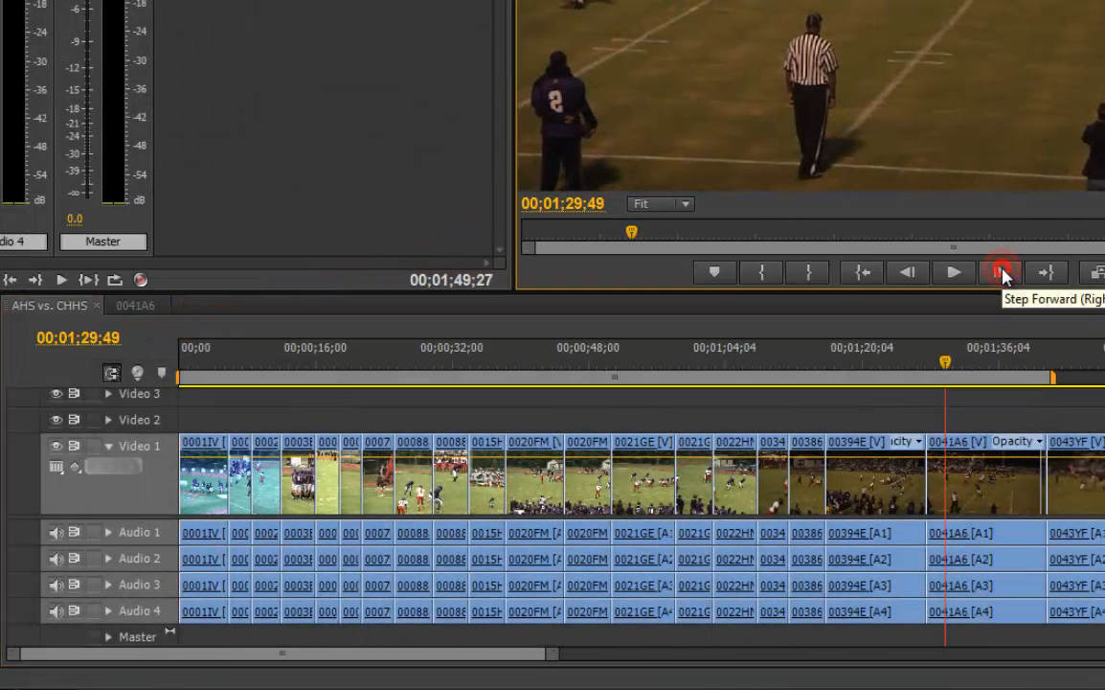
{"action": "left_click", "coordinate": [1002, 275]}
{"action": "left_click", "coordinate": [1002, 275]}
{"action": "left_click", "coordinate": [1002, 275]}
{"action": "left_click", "coordinate": [1002, 275]}
{"action": "left_click", "coordinate": [1002, 275]}
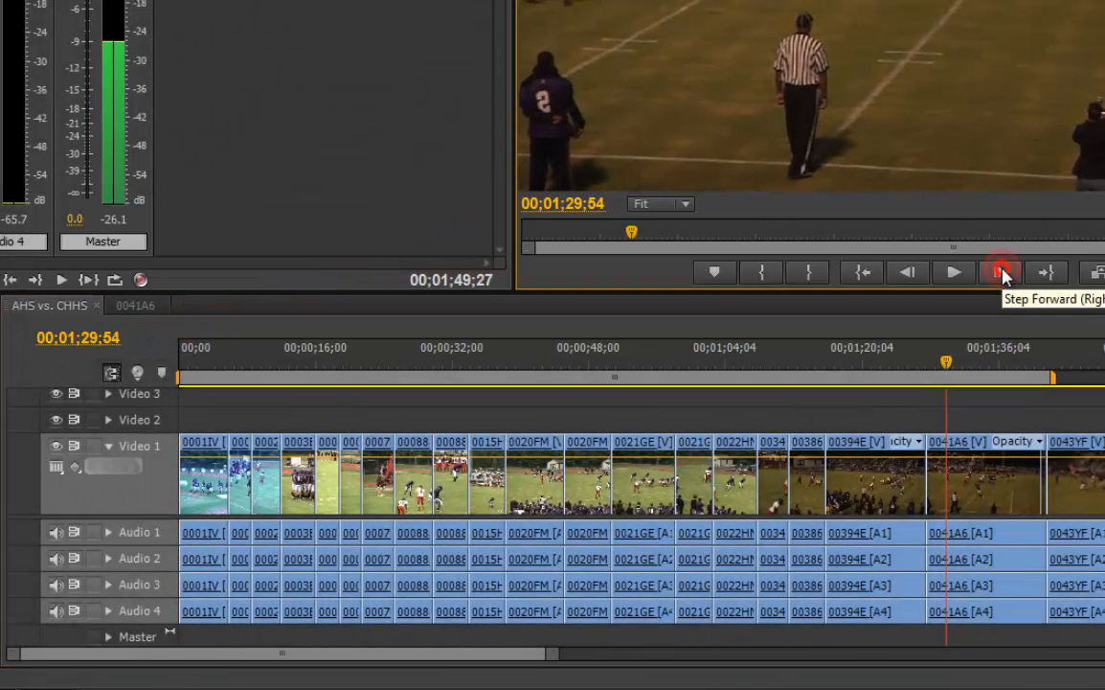
{"action": "left_click", "coordinate": [1002, 275]}
{"action": "left_click", "coordinate": [1002, 275]}
{"action": "left_click", "coordinate": [1002, 275]}
{"action": "left_click", "coordinate": [1002, 275]}
{"action": "left_click", "coordinate": [1002, 275]}
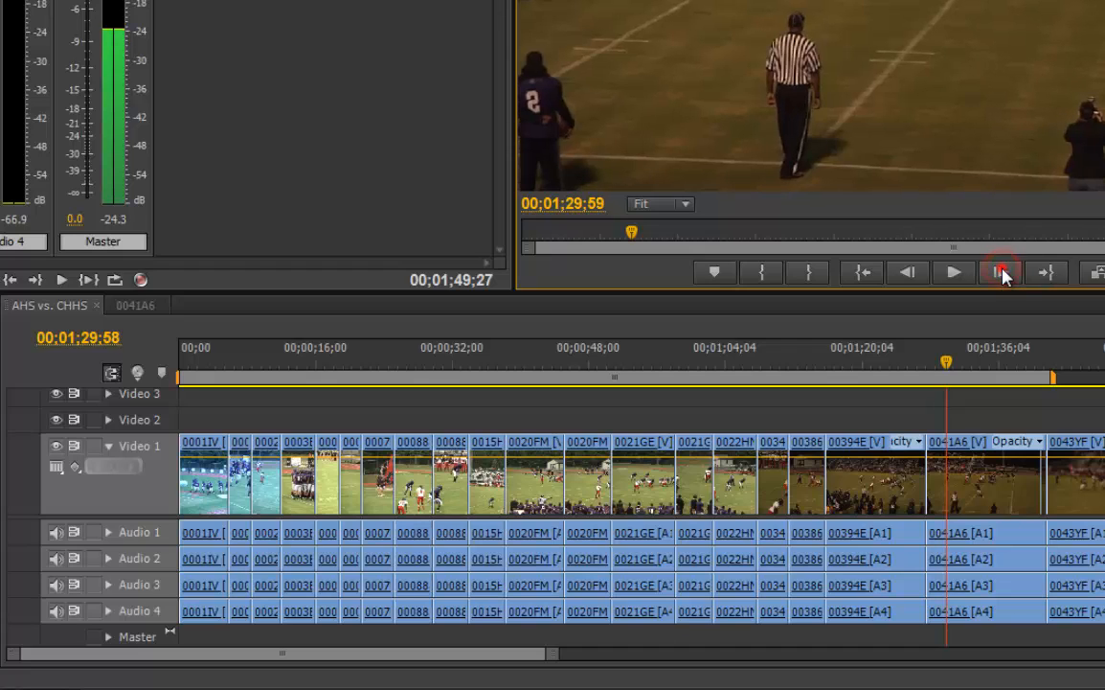
{"action": "left_click", "coordinate": [1002, 275]}
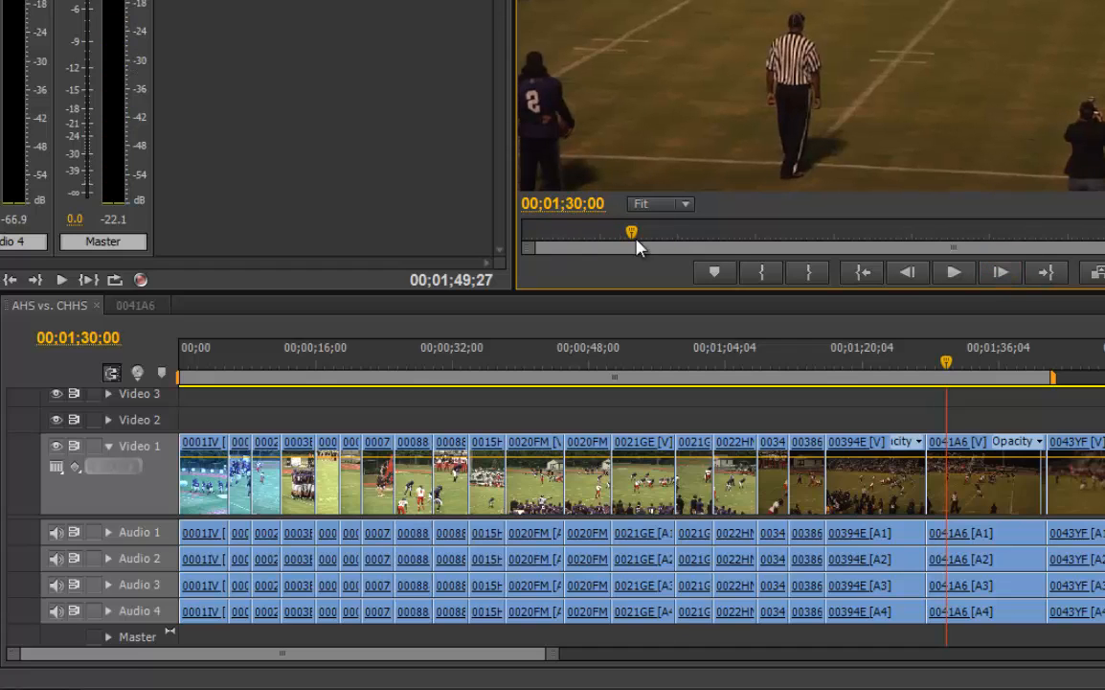
{"action": "left_click_drag", "start_coordinate": [1052, 377], "coordinate": [953, 383]}
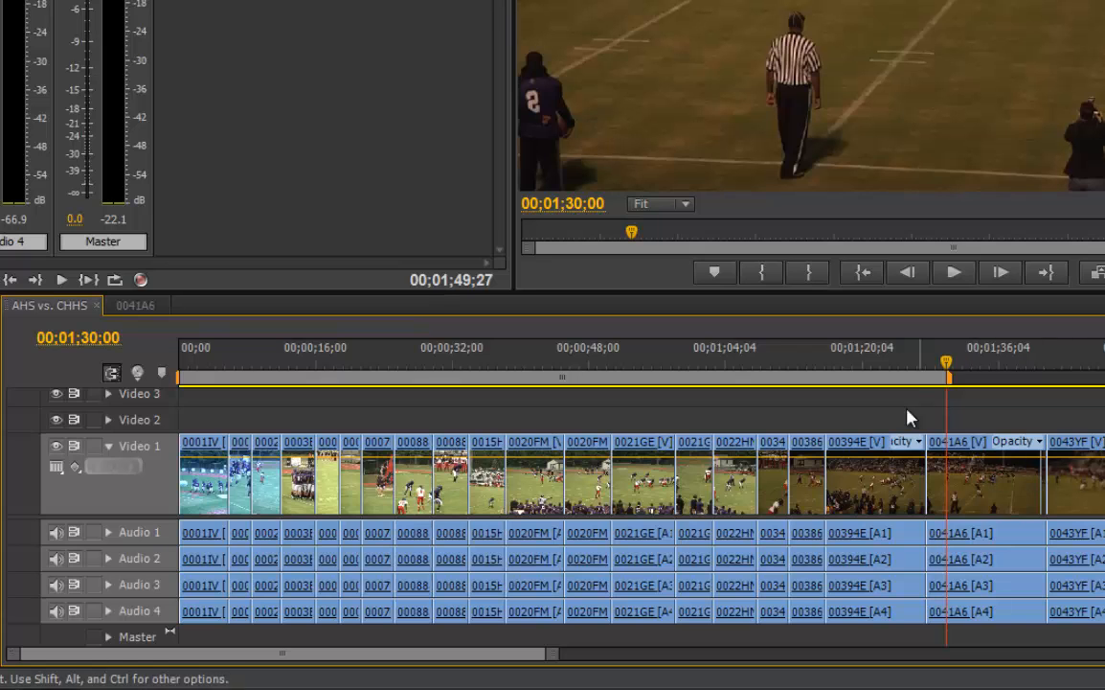
Play the sequence from its start, and scrub through the opening clips to 00;00;15;11 near the end of clip 0003B2
{"action": "left_click_drag", "start_coordinate": [946, 366], "coordinate": [150, 395]}
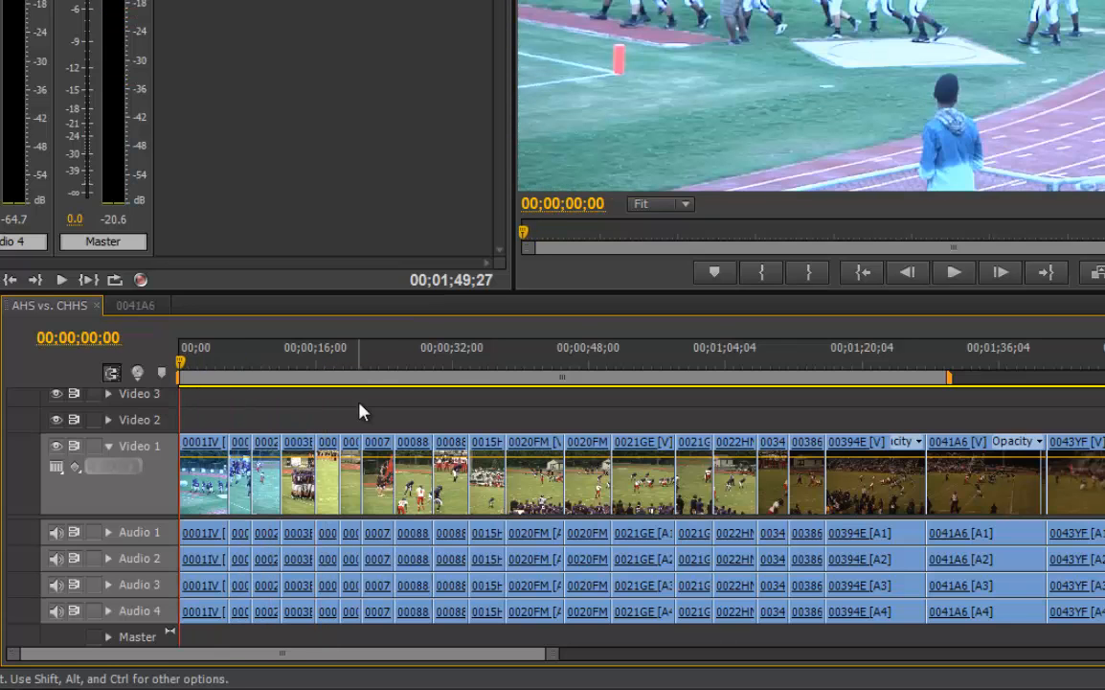
{"action": "key", "text": "space"}
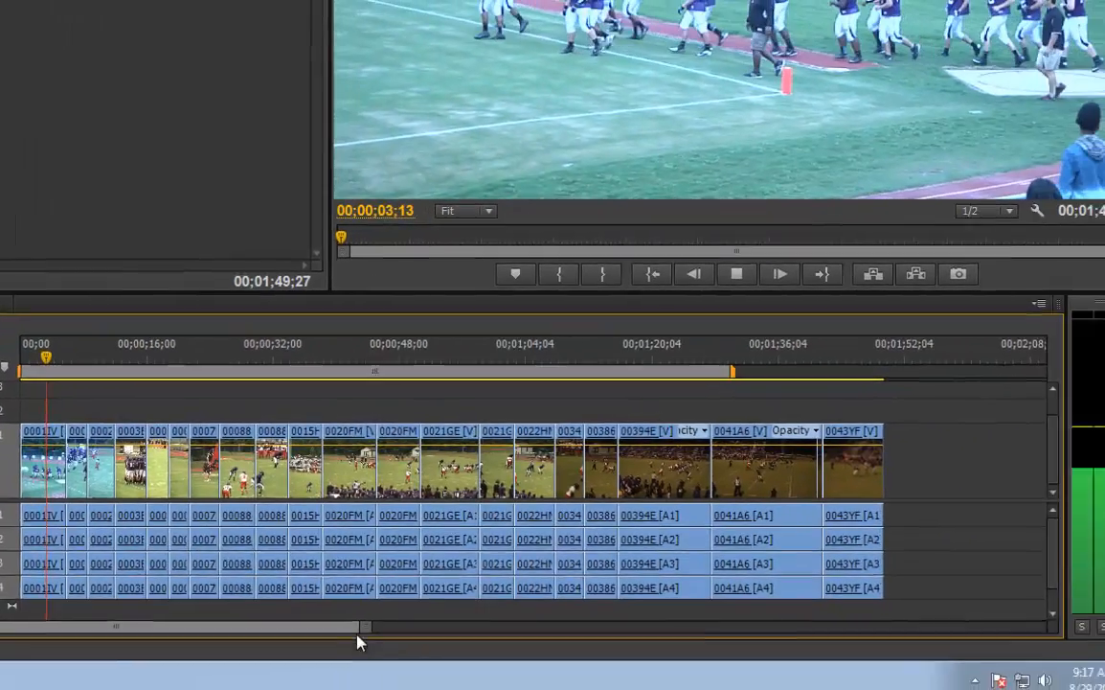
{"action": "left_click_drag", "start_coordinate": [363, 627], "coordinate": [250, 630]}
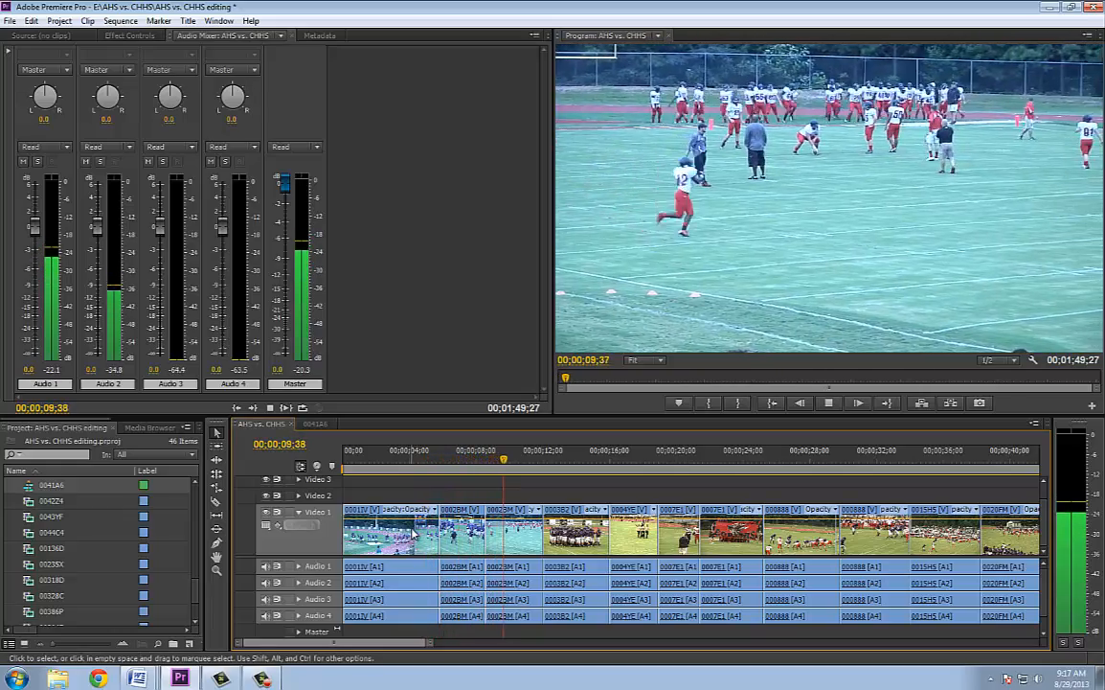
{"action": "key", "text": "space"}
{"action": "left_click_drag", "start_coordinate": [452, 462], "coordinate": [530, 480]}
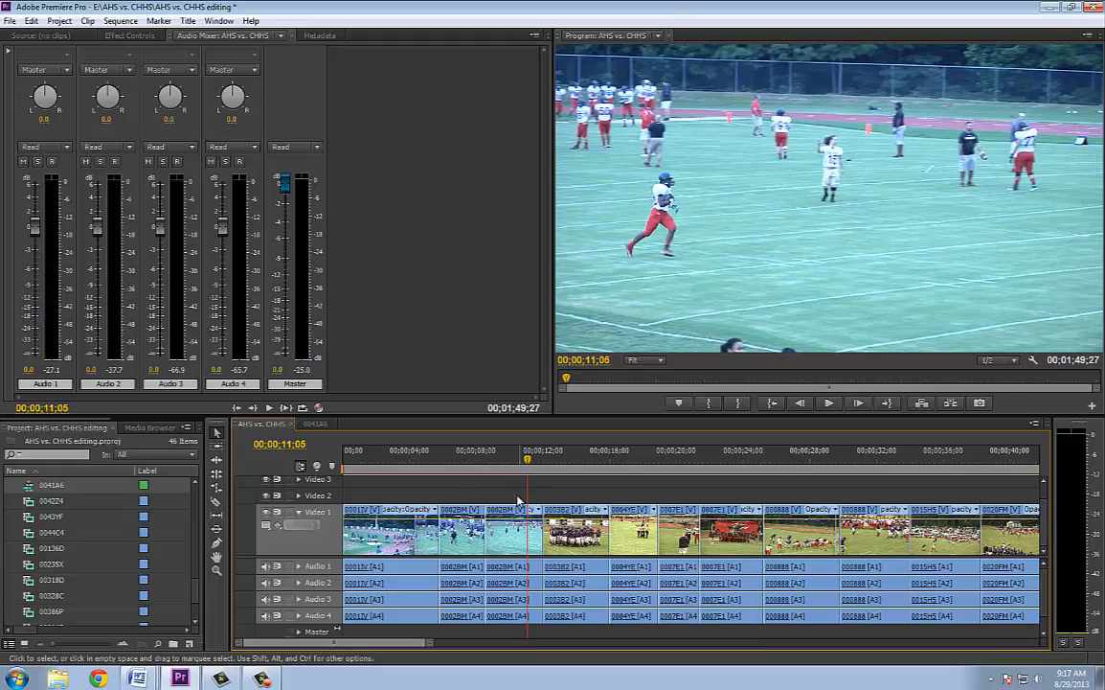
{"action": "left_click", "coordinate": [550, 468]}
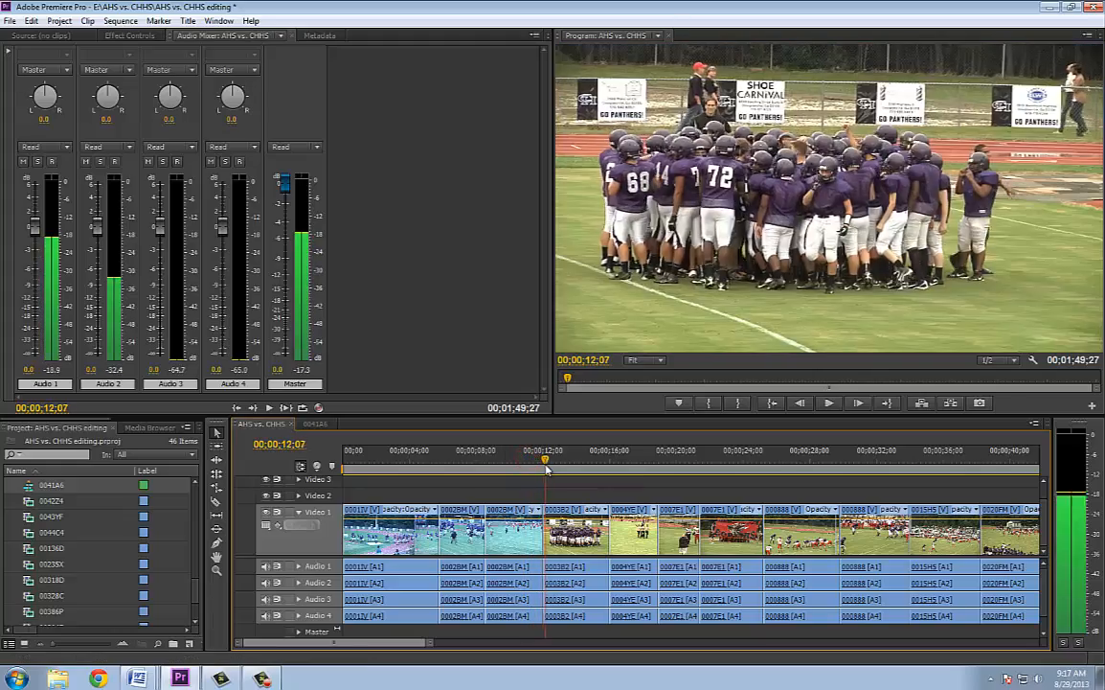
{"action": "left_click_drag", "start_coordinate": [557, 469], "coordinate": [596, 484]}
Delete the first 0002BM clip and trim the end of clip 0003B2 back to 00;00;15;11
{"action": "left_click", "coordinate": [460, 530]}
{"action": "key", "text": "Delete"}
{"action": "left_click", "coordinate": [613, 539]}
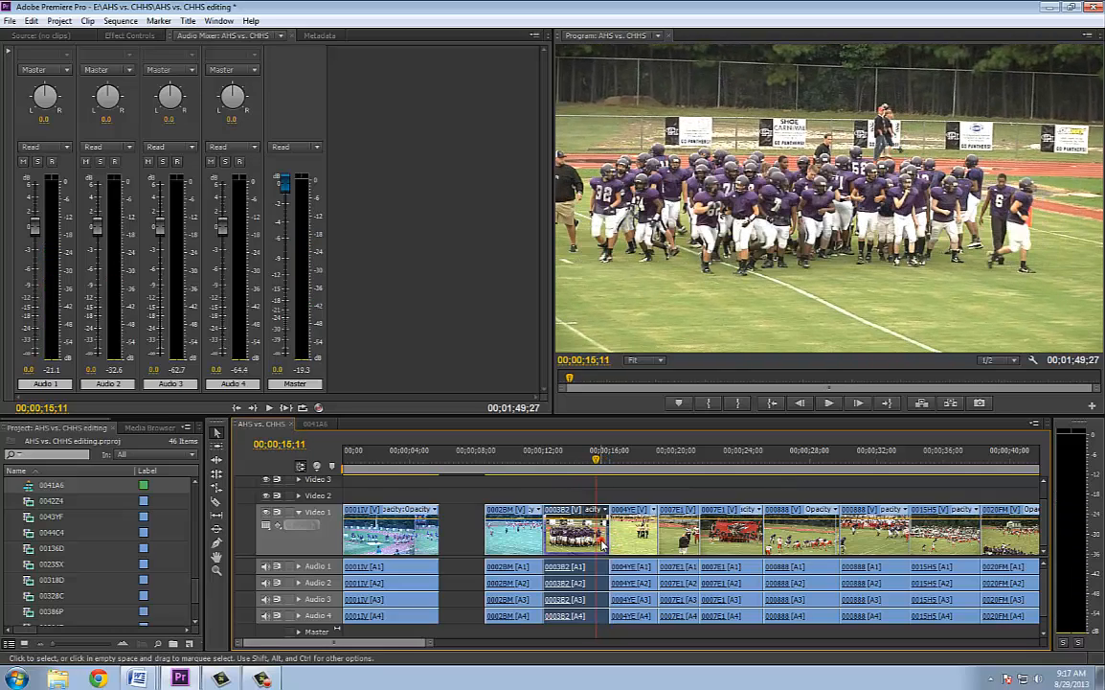
{"action": "left_click_drag", "start_coordinate": [613, 539], "coordinate": [594, 541]}
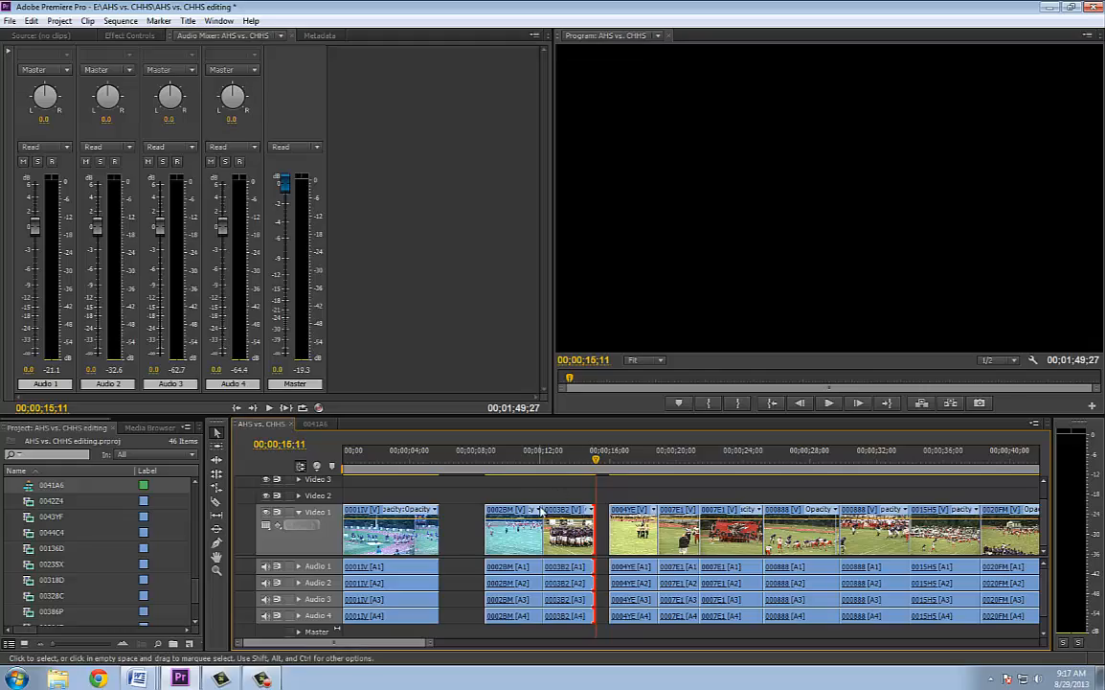
{"action": "left_click_drag", "start_coordinate": [593, 464], "coordinate": [607, 497]}
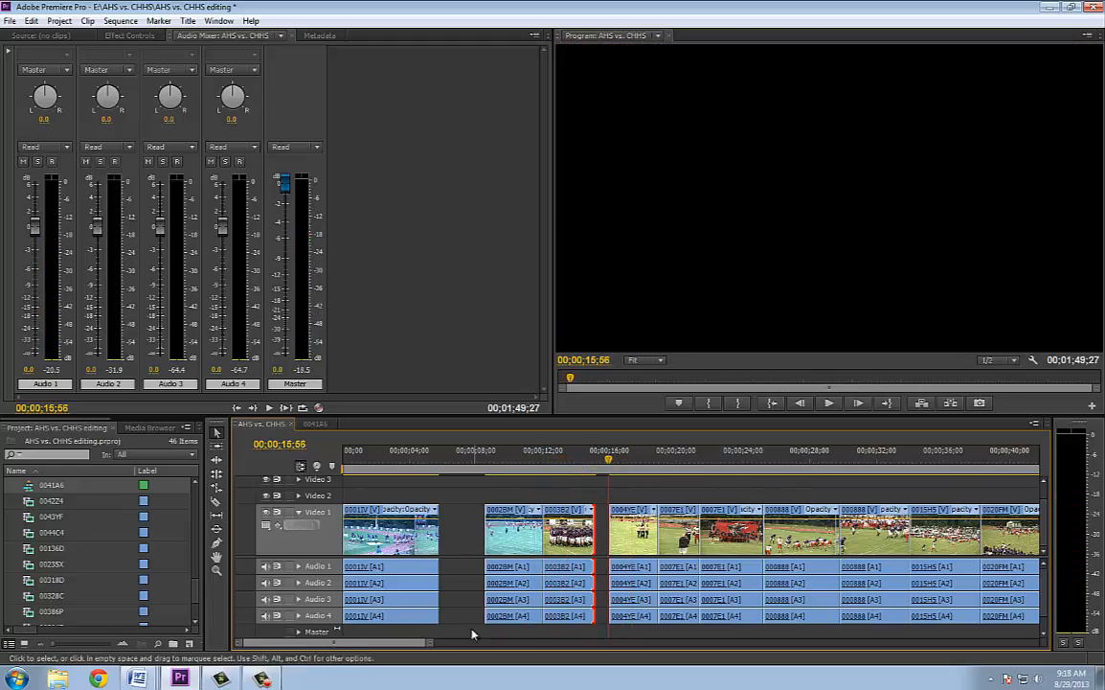
{"action": "left_click_drag", "start_coordinate": [429, 643], "coordinate": [579, 642]}
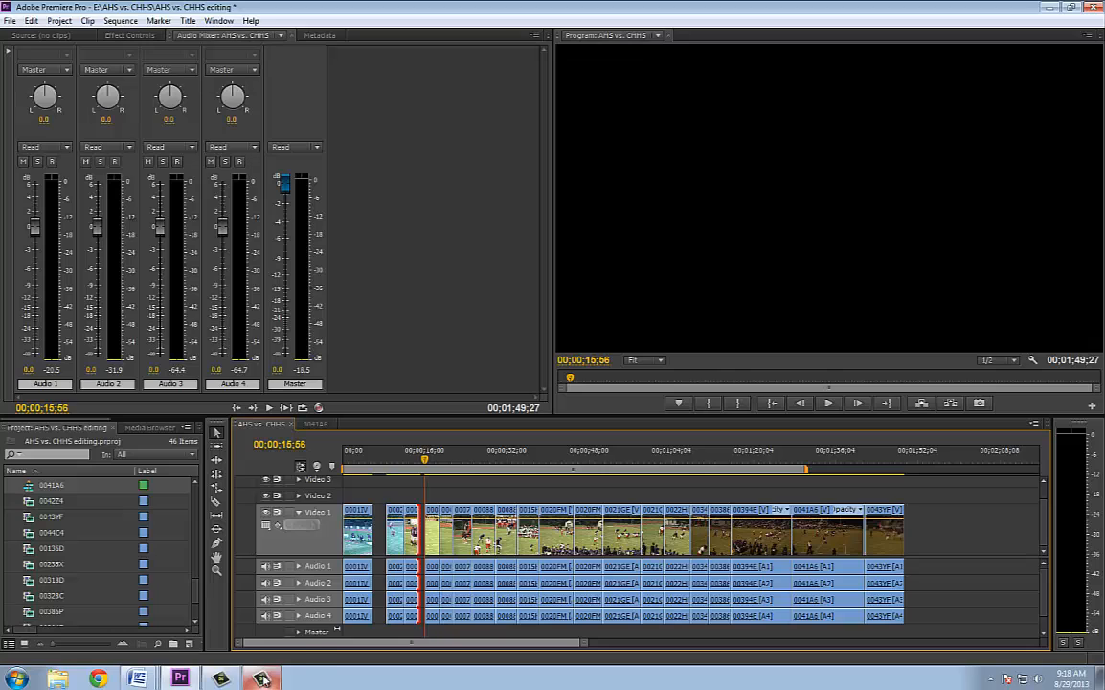
{"action": "mouse_move", "coordinate": [261, 679]}
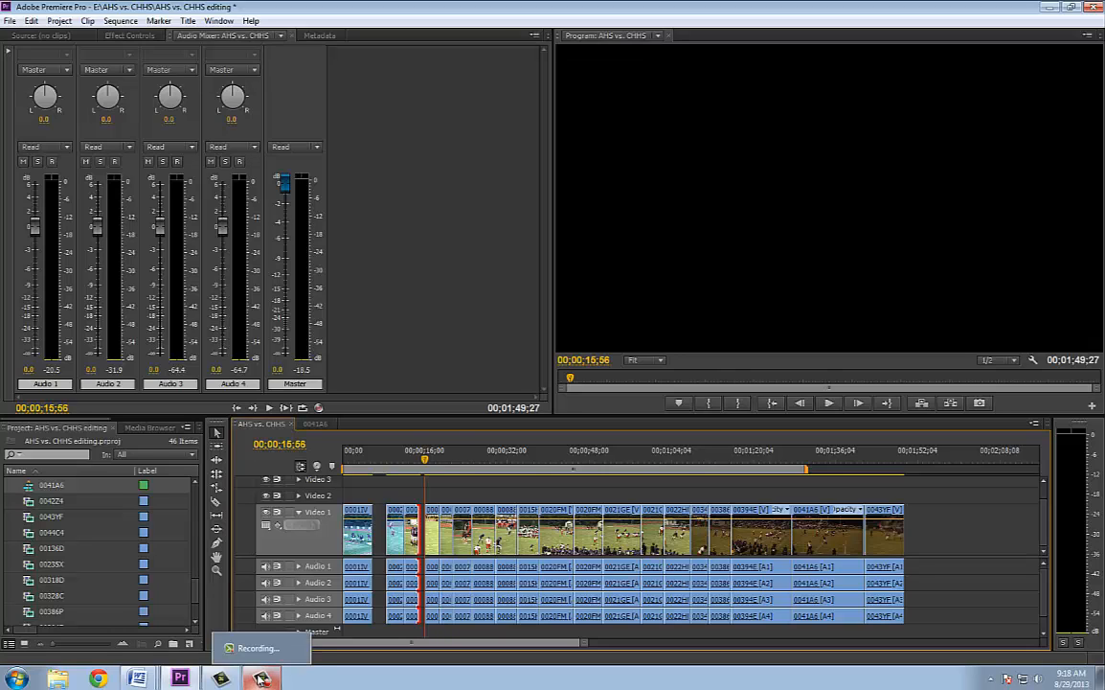
{"action": "left_click", "coordinate": [257, 648]}
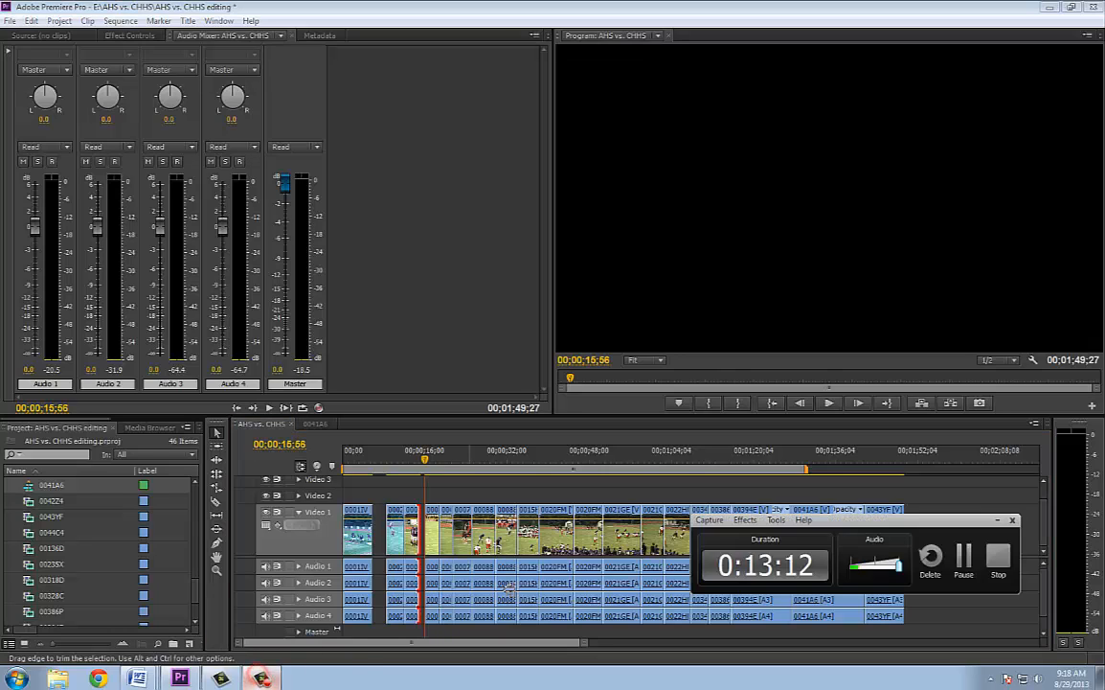
{"action": "left_click", "coordinate": [964, 558]}
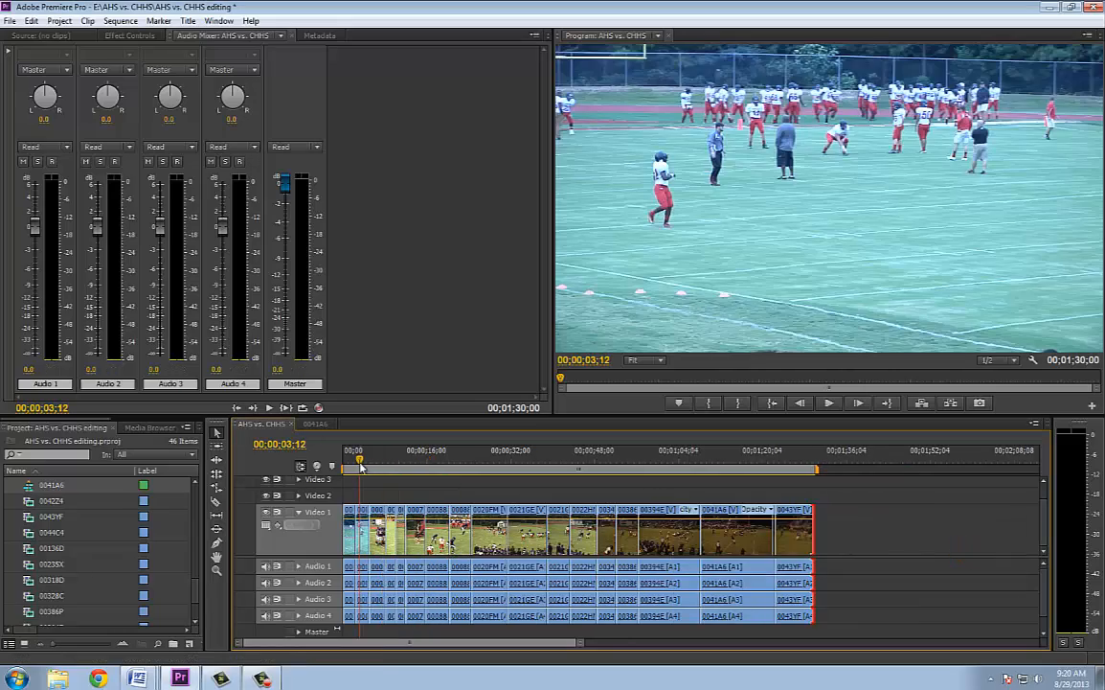
Scrub the playhead through the huddle shot in clip 0003B2 and back to 00;00;03;12 to compare the clips' colours
{"action": "left_click_drag", "start_coordinate": [361, 467], "coordinate": [384, 467]}
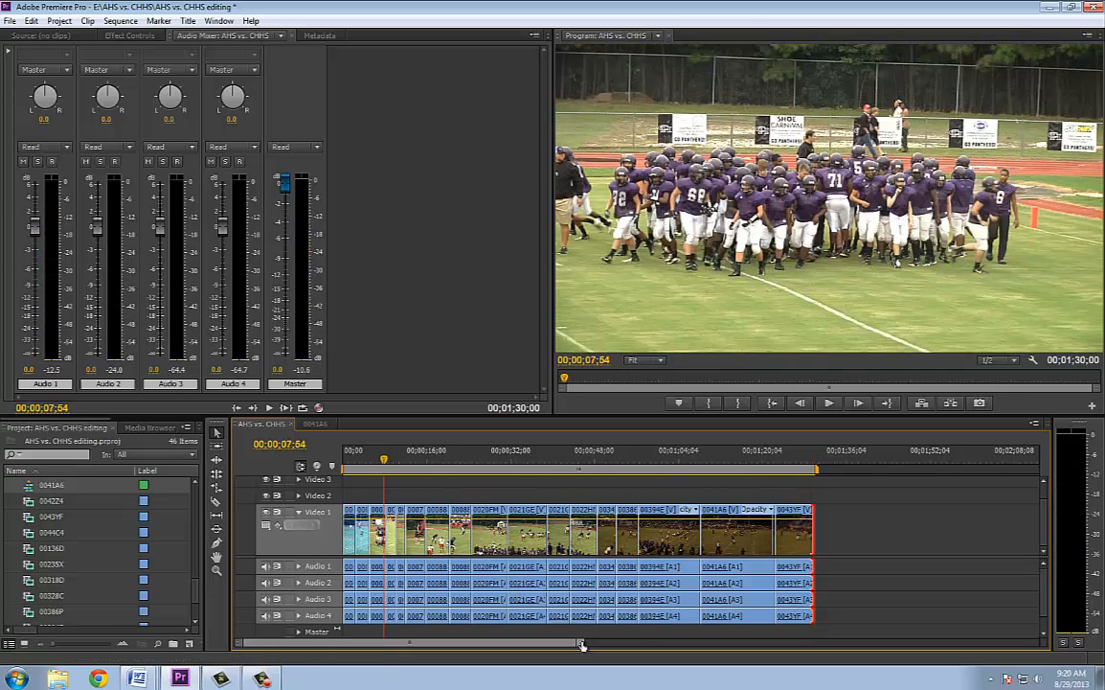
{"action": "left_click_drag", "start_coordinate": [580, 642], "coordinate": [518, 643]}
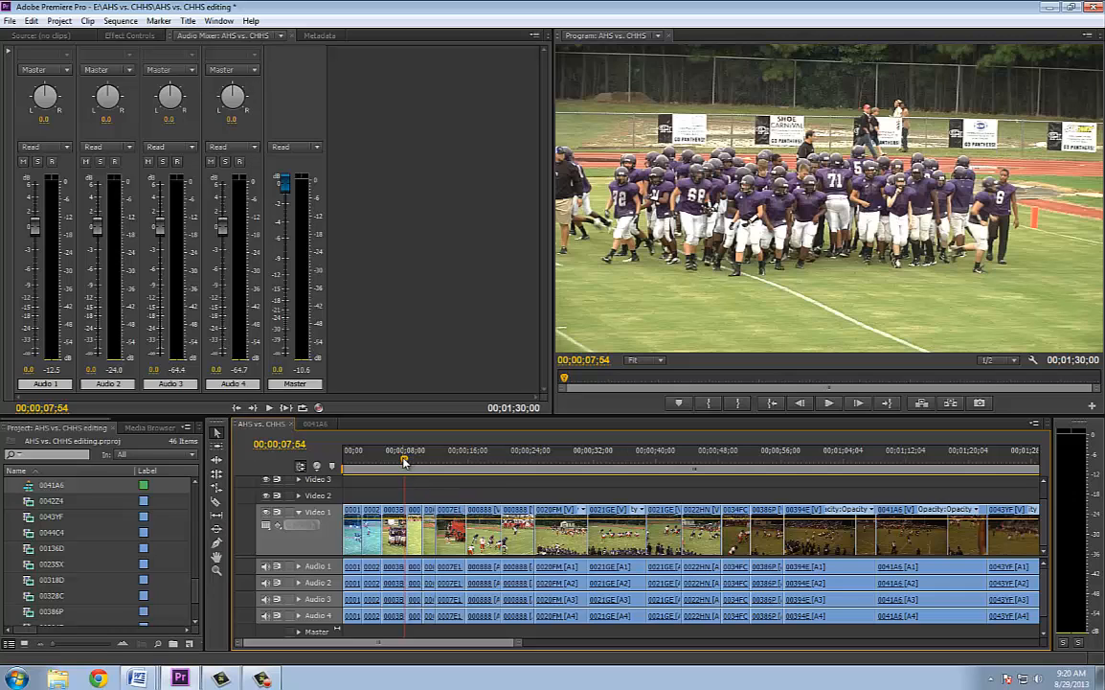
{"action": "mouse_move", "coordinate": [404, 460]}
{"action": "left_mouse_down"}
{"action": "mouse_move", "coordinate": [353, 460]}
{"action": "mouse_move", "coordinate": [390, 465]}
{"action": "left_mouse_up"}
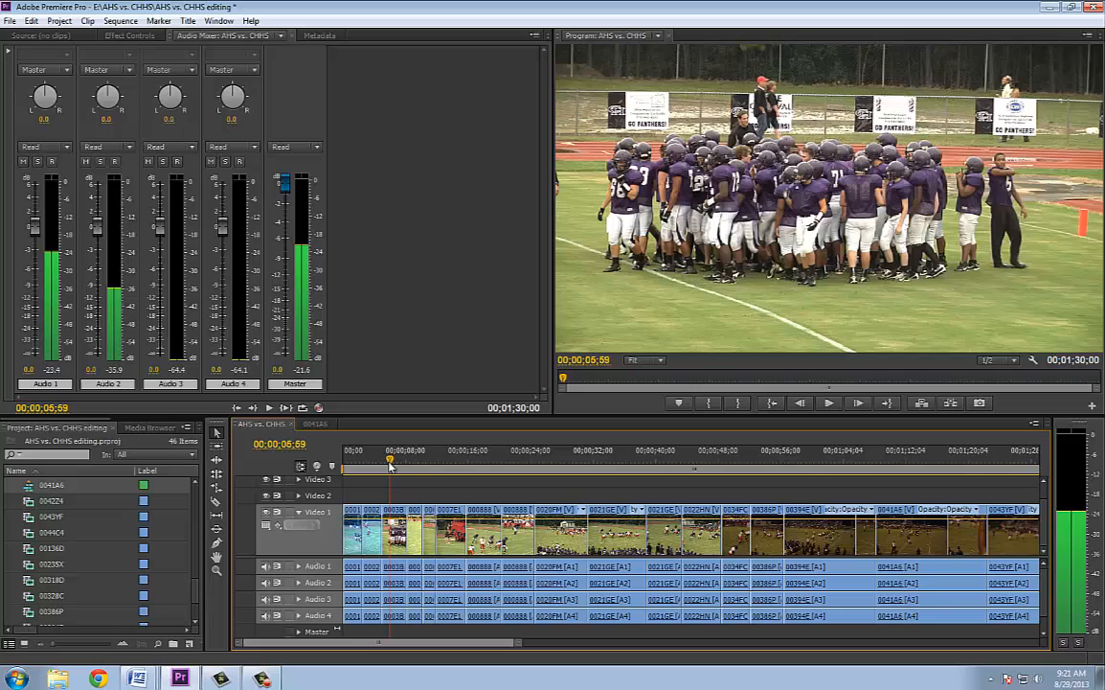
{"action": "left_click_drag", "start_coordinate": [389, 464], "coordinate": [369, 471]}
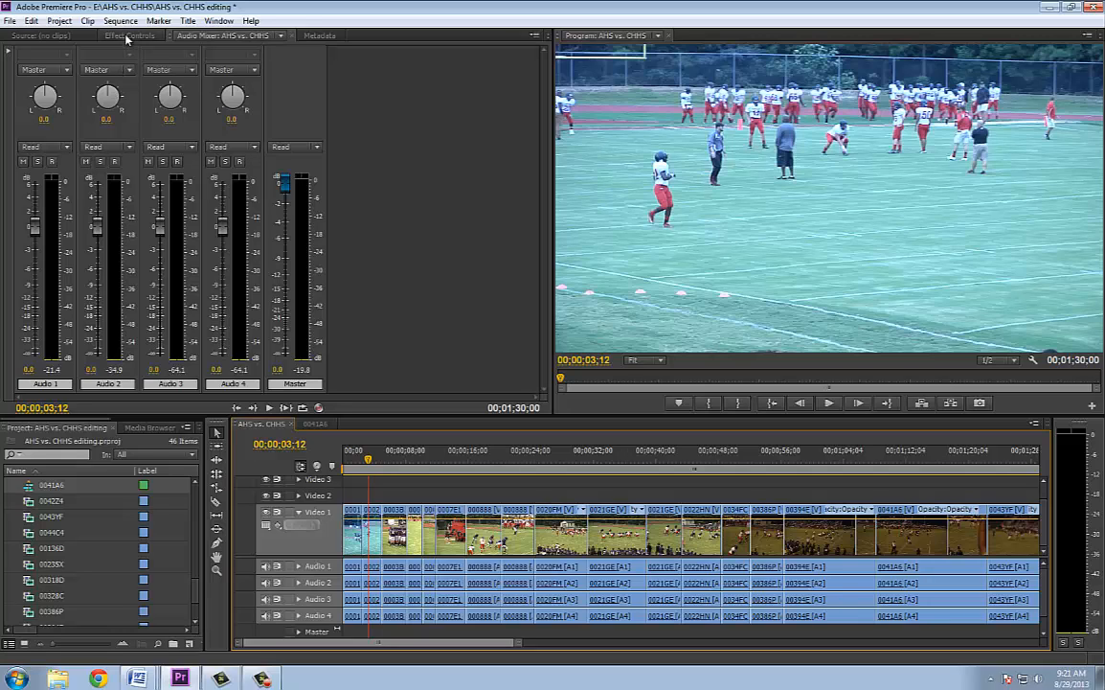
Dock the Effects panel between Effect Controls and Audio Mixer, and shrink the project panel group to widen the timeline
{"action": "left_click_drag", "start_coordinate": [204, 436], "coordinate": [272, 439]}
{"action": "left_click", "coordinate": [232, 427]}
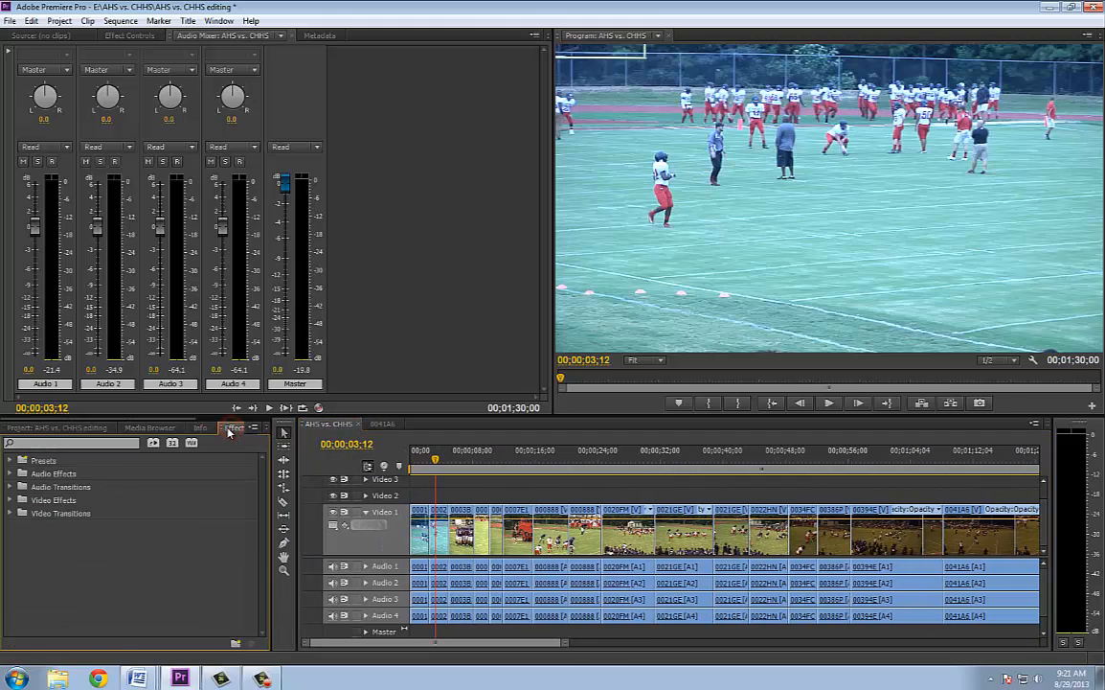
{"action": "left_click_drag", "start_coordinate": [222, 431], "coordinate": [358, 36]}
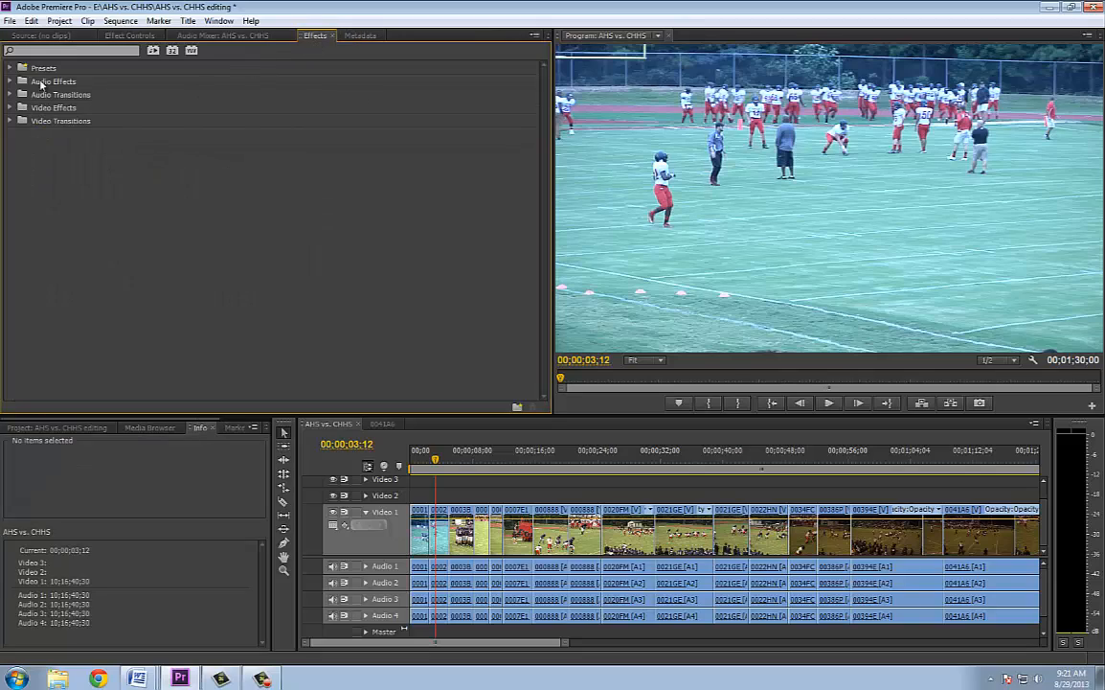
{"action": "left_click_drag", "start_coordinate": [304, 36], "coordinate": [205, 36]}
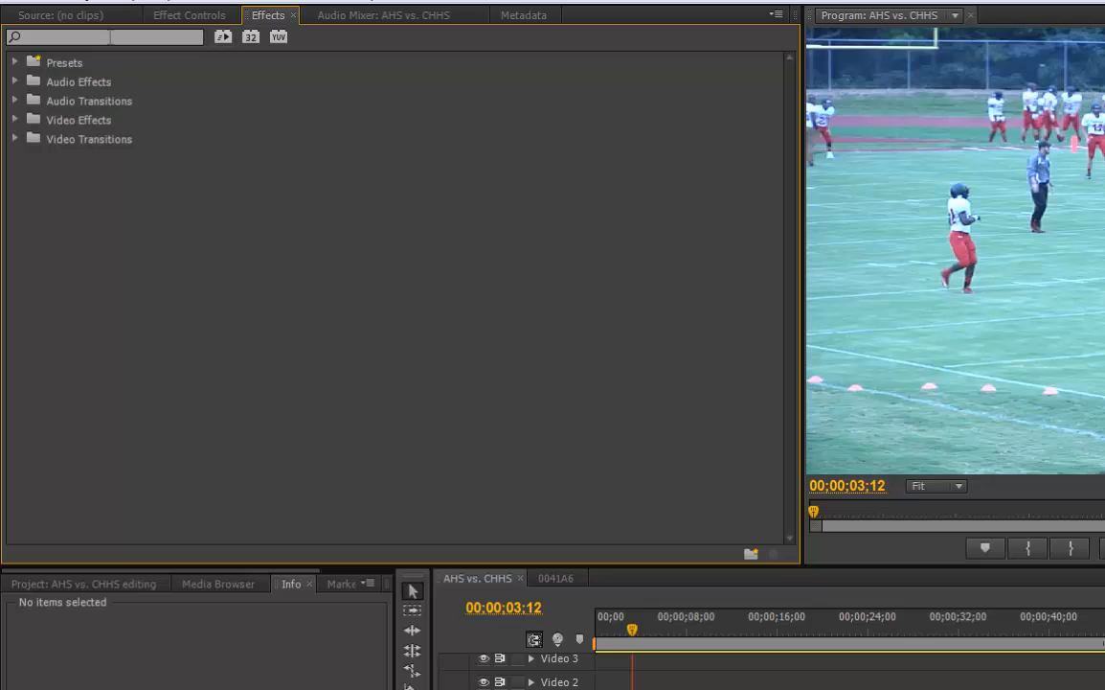
{"action": "left_click_drag", "start_coordinate": [431, 627], "coordinate": [58, 629]}
Search the effects for "curve" and apply RGB Curves to the first clip, 0001IV, on Video 1
{"action": "left_click", "coordinate": [122, 35]}
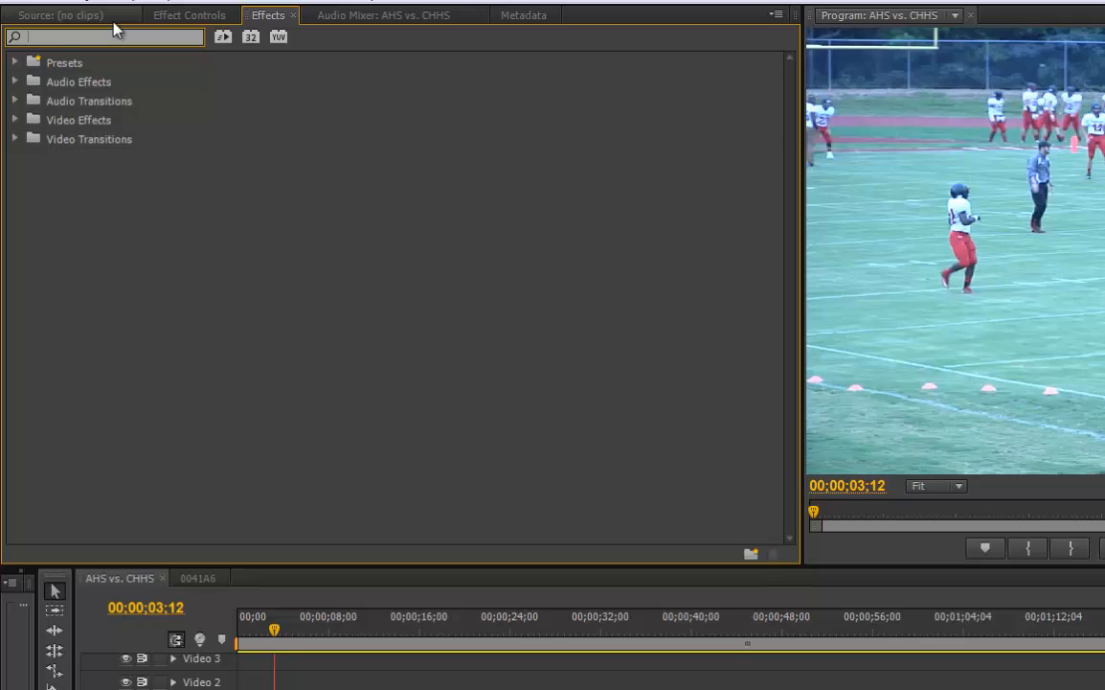
{"action": "type", "text": "curve"}
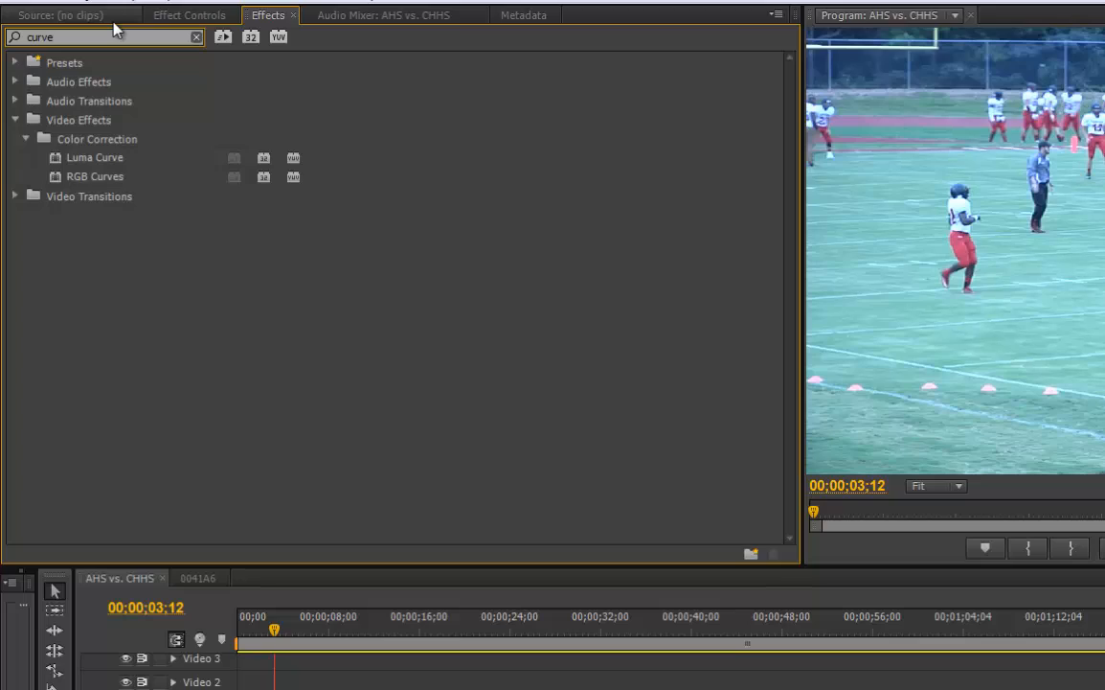
{"action": "left_click", "coordinate": [59, 176]}
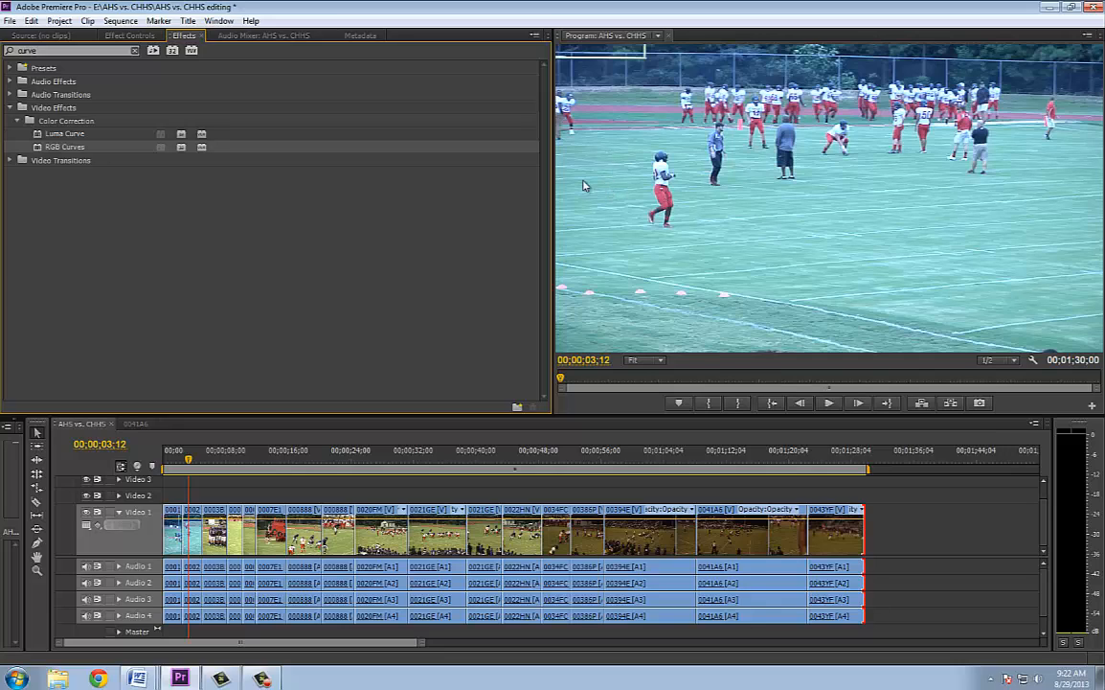
{"action": "left_click_drag", "start_coordinate": [38, 152], "coordinate": [171, 521]}
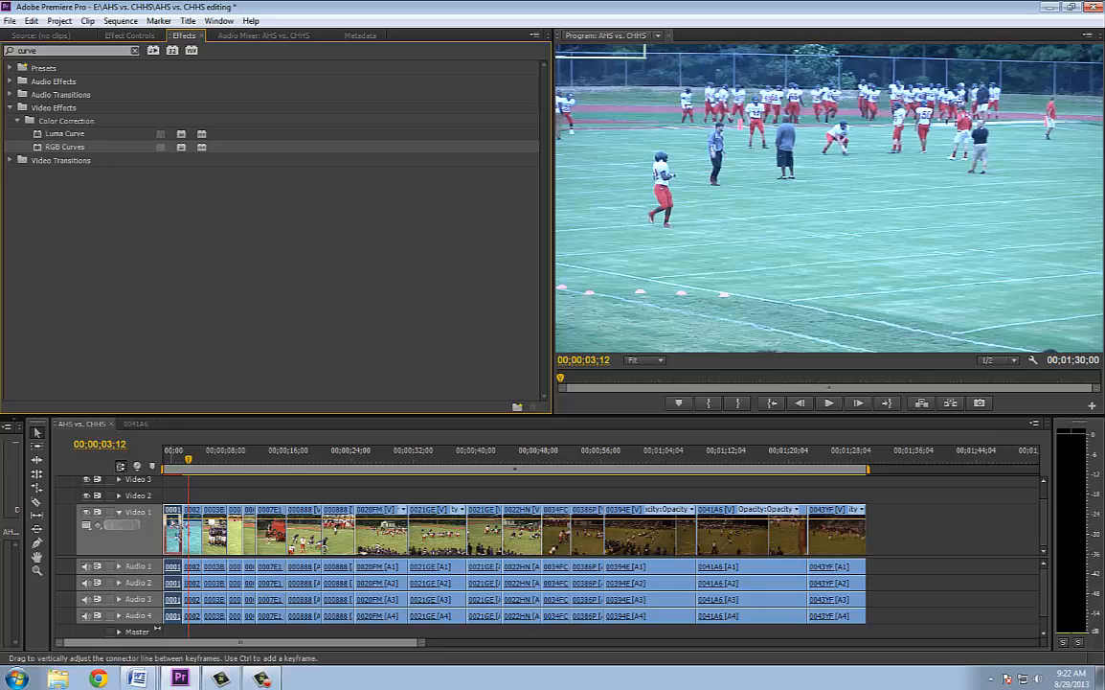
Place the playhead at 00;00;01;31 in clip 0001IV, enlarge the program monitor, and show the clip's RGB Curves settings
{"action": "left_click_drag", "start_coordinate": [180, 469], "coordinate": [176, 463]}
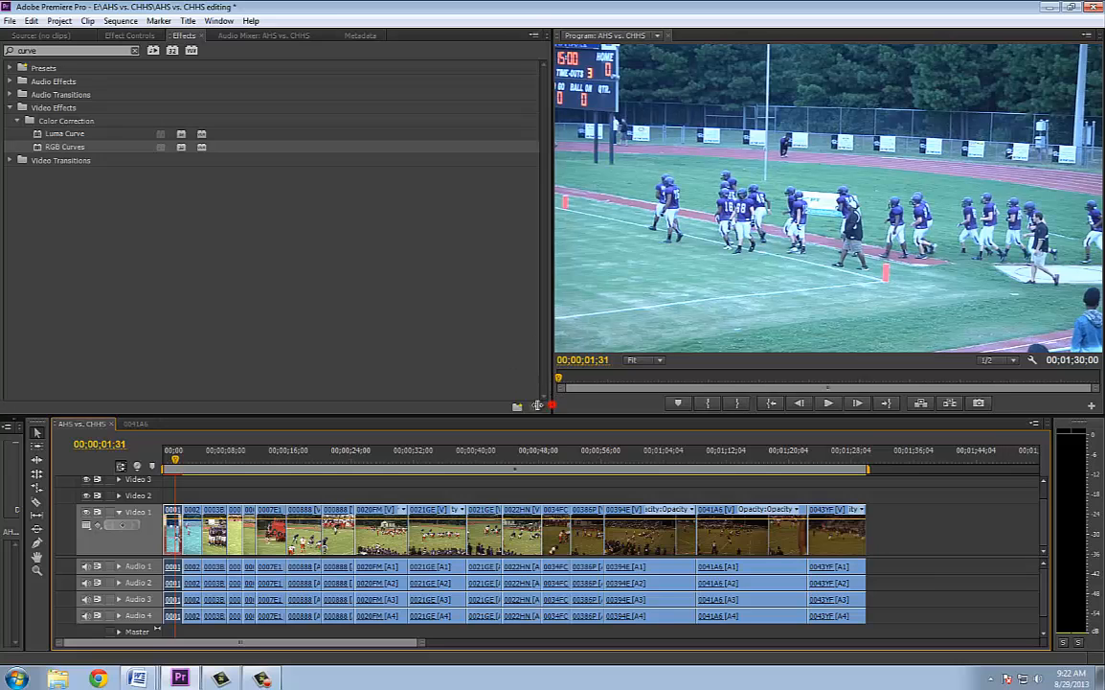
{"action": "left_click_drag", "start_coordinate": [537, 405], "coordinate": [456, 428]}
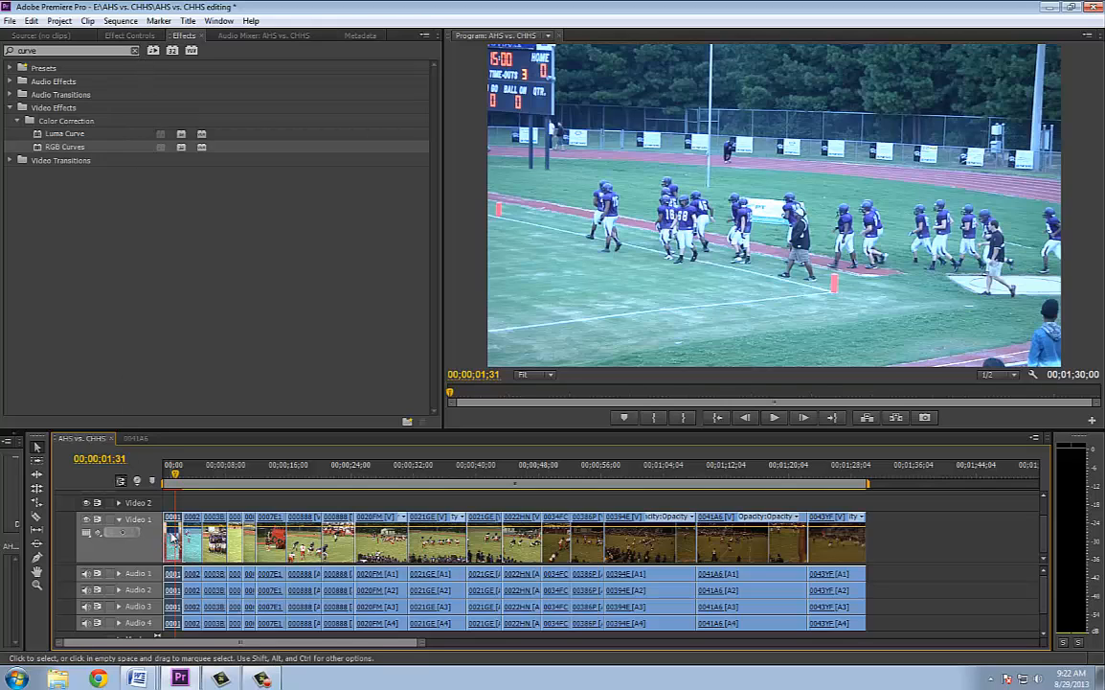
{"action": "left_click", "coordinate": [114, 35]}
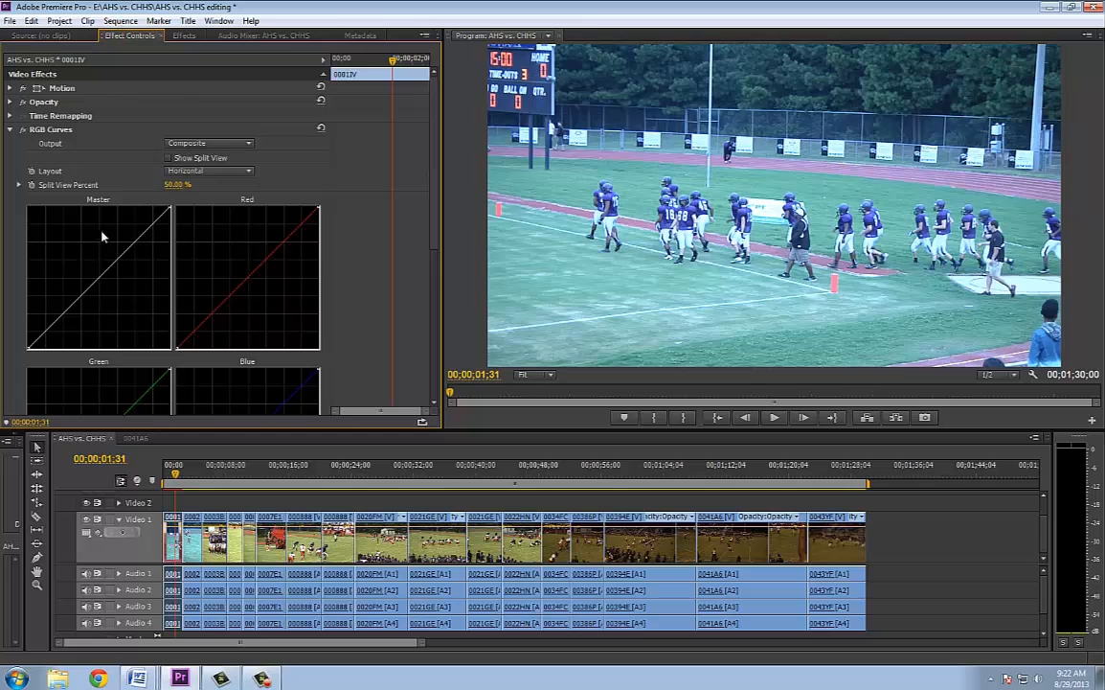
{"action": "scroll", "coordinate": [389, 194], "scroll_direction": "down", "scroll_amount": 2}
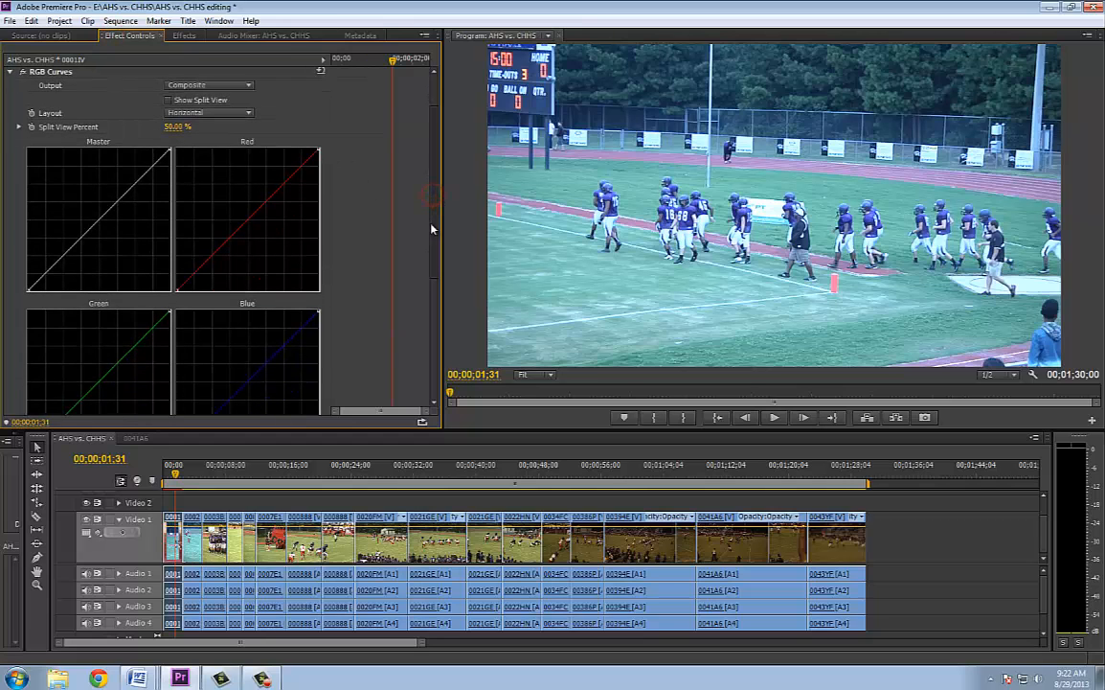
Enlarge the upper panels to fit all four curve graphs, and switch the program monitor display to RGB Parade
{"action": "left_click_drag", "start_coordinate": [203, 430], "coordinate": [227, 499]}
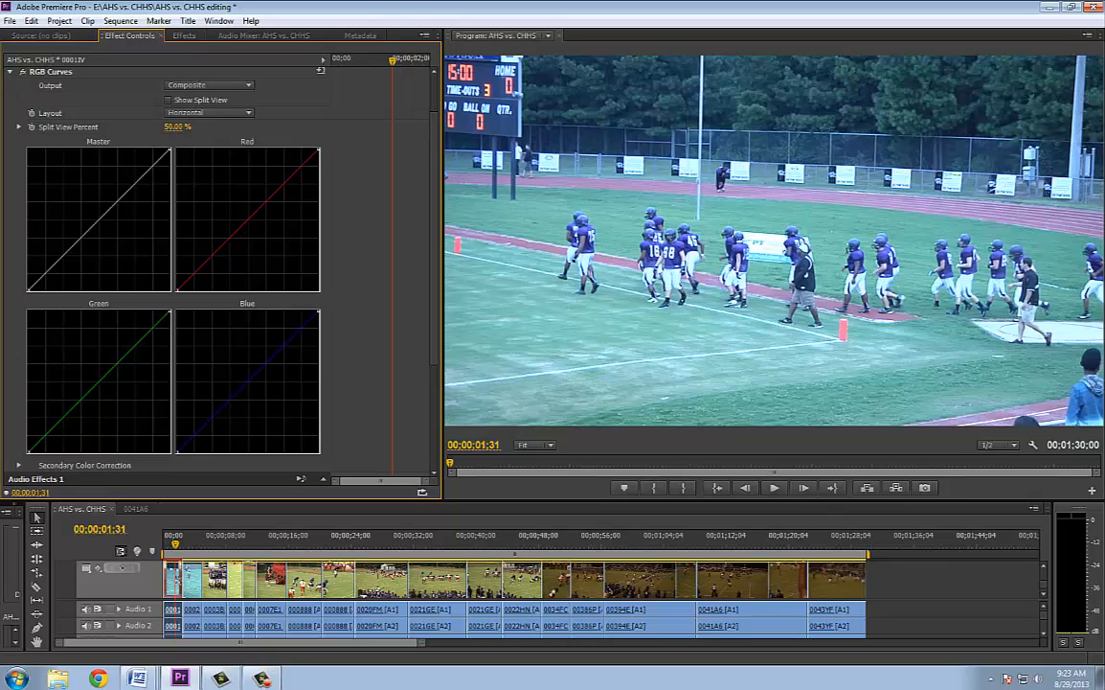
{"action": "left_click", "coordinate": [1088, 38]}
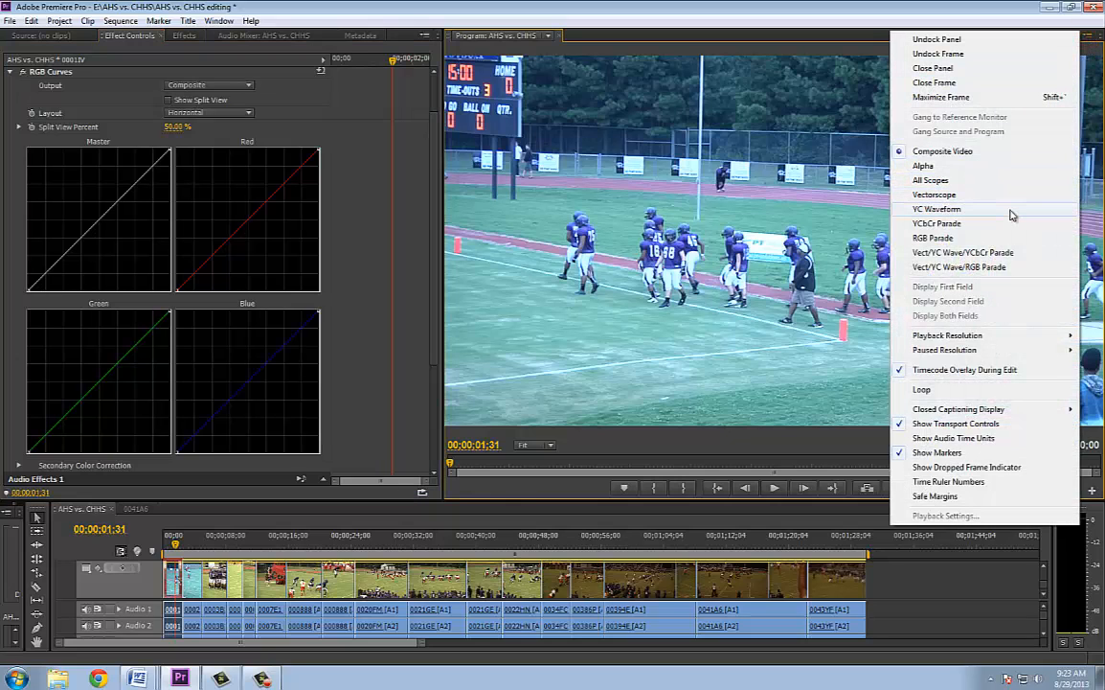
{"action": "left_click", "coordinate": [939, 238]}
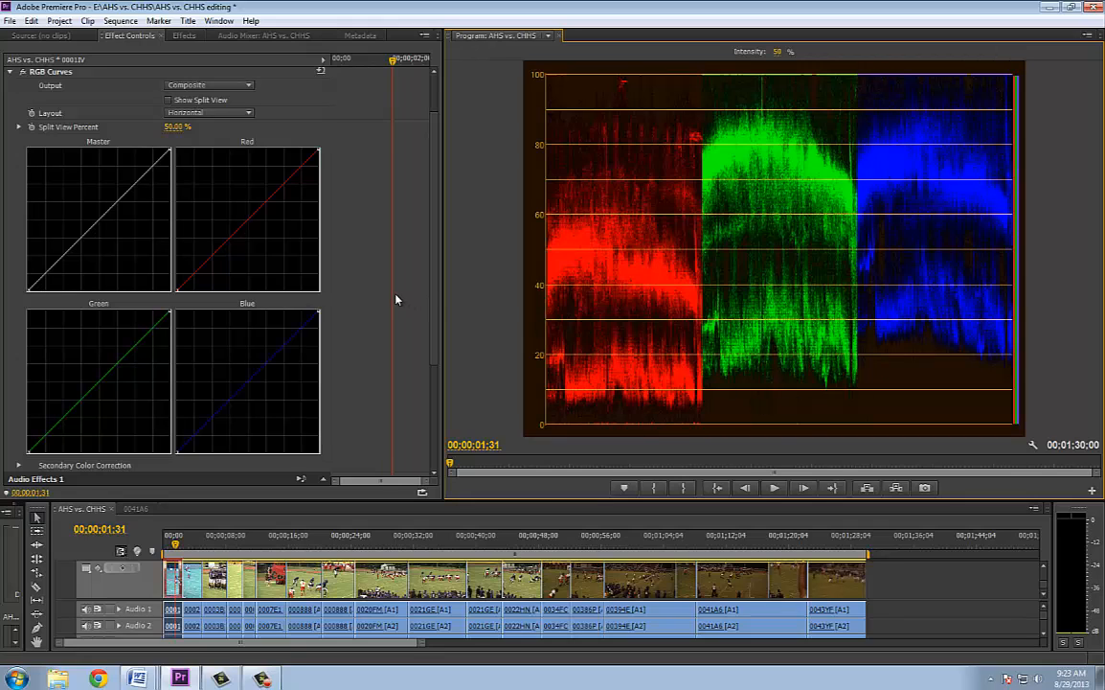
Move the red curve's white point slightly inward along the upper edge, and the blue curve's black point inward along the base
{"action": "scroll", "coordinate": [434, 291], "scroll_direction": "down", "scroll_amount": 3}
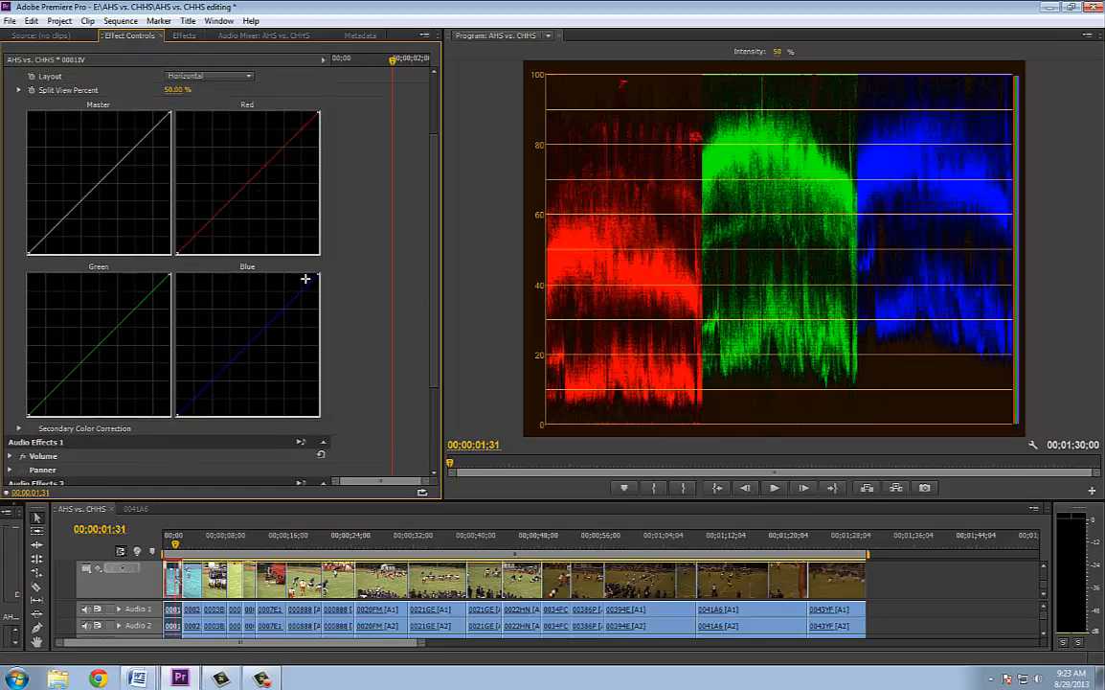
{"action": "left_click", "coordinate": [314, 113]}
{"action": "left_click_drag", "start_coordinate": [314, 112], "coordinate": [307, 112]}
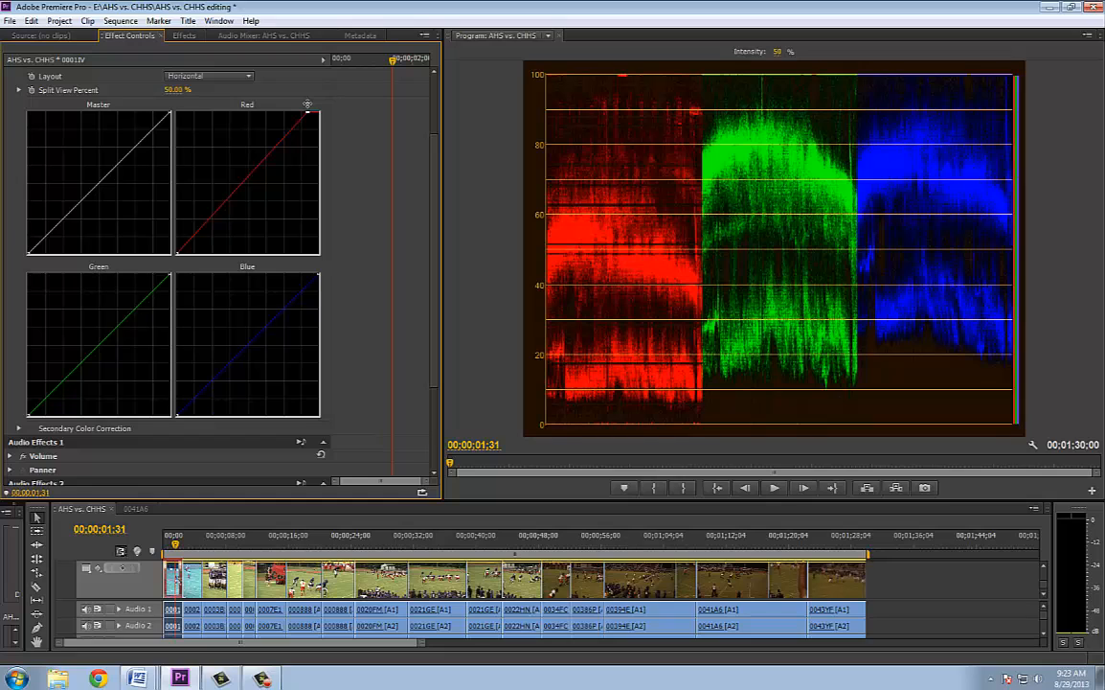
{"action": "left_click", "coordinate": [176, 413]}
{"action": "left_click_drag", "start_coordinate": [175, 413], "coordinate": [198, 420]}
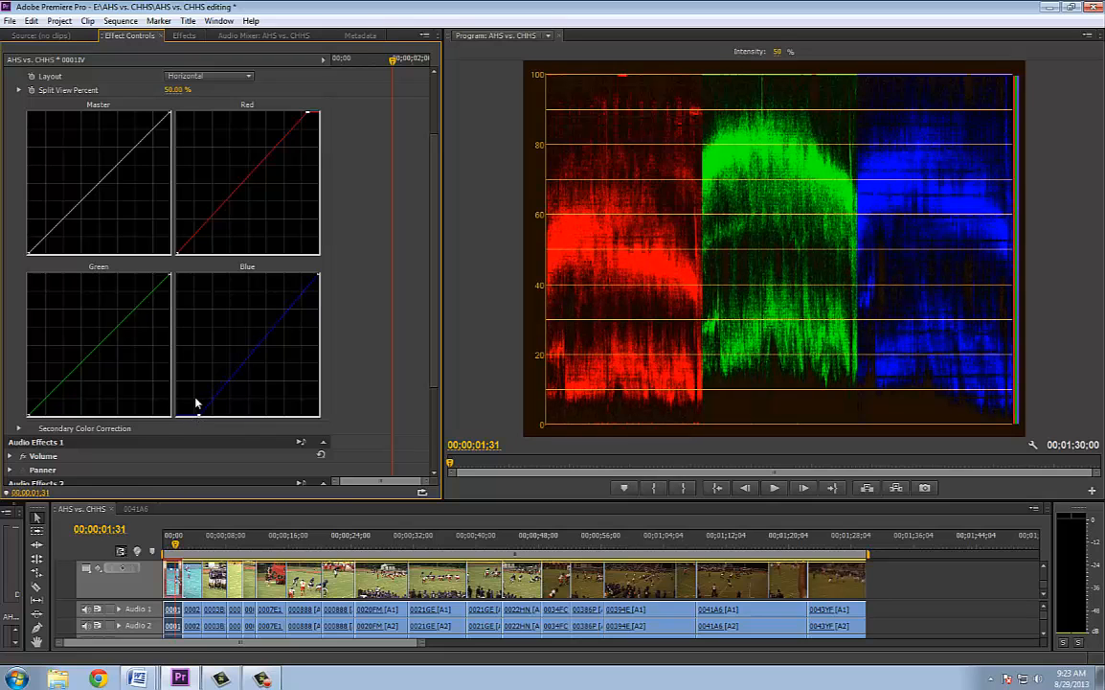
Move the green curve's black point slightly inward, and nudge the red white point and blue black point a little further inward
{"action": "left_click_drag", "start_coordinate": [28, 417], "coordinate": [38, 417]}
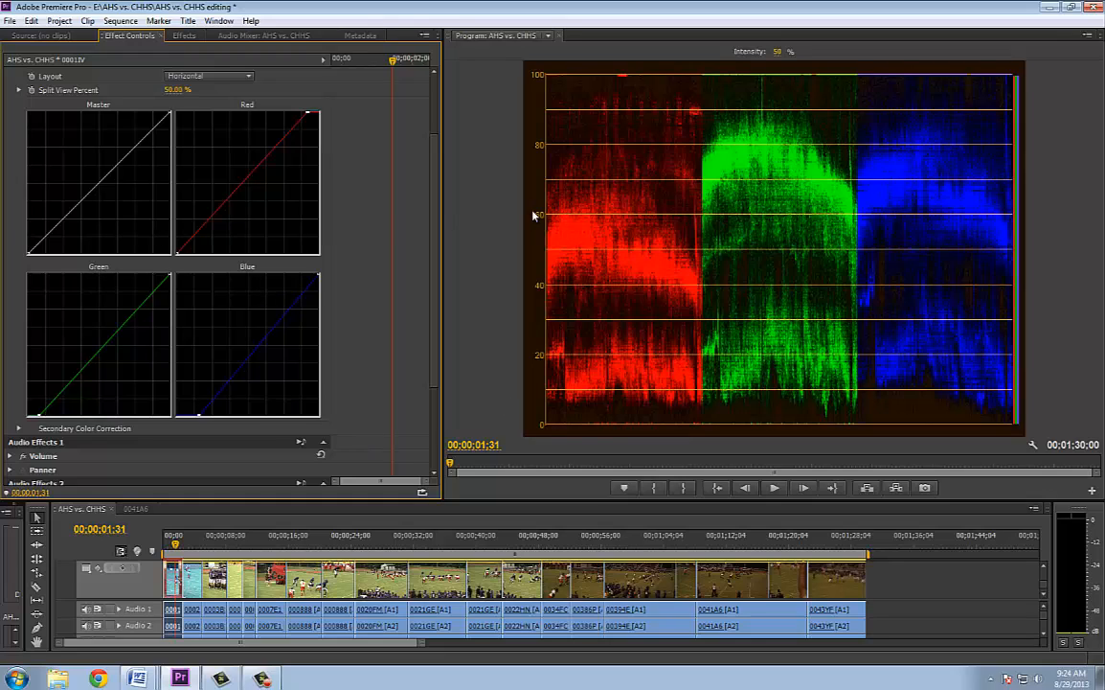
{"action": "left_click_drag", "start_coordinate": [307, 113], "coordinate": [305, 113]}
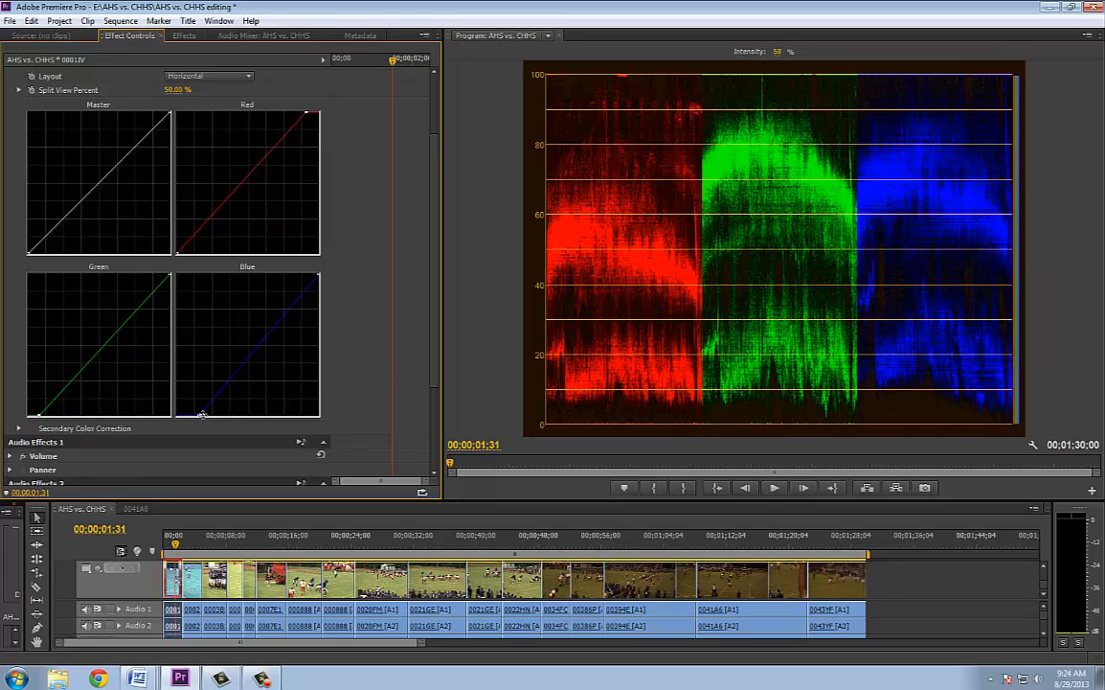
{"action": "left_click_drag", "start_coordinate": [201, 415], "coordinate": [203, 414]}
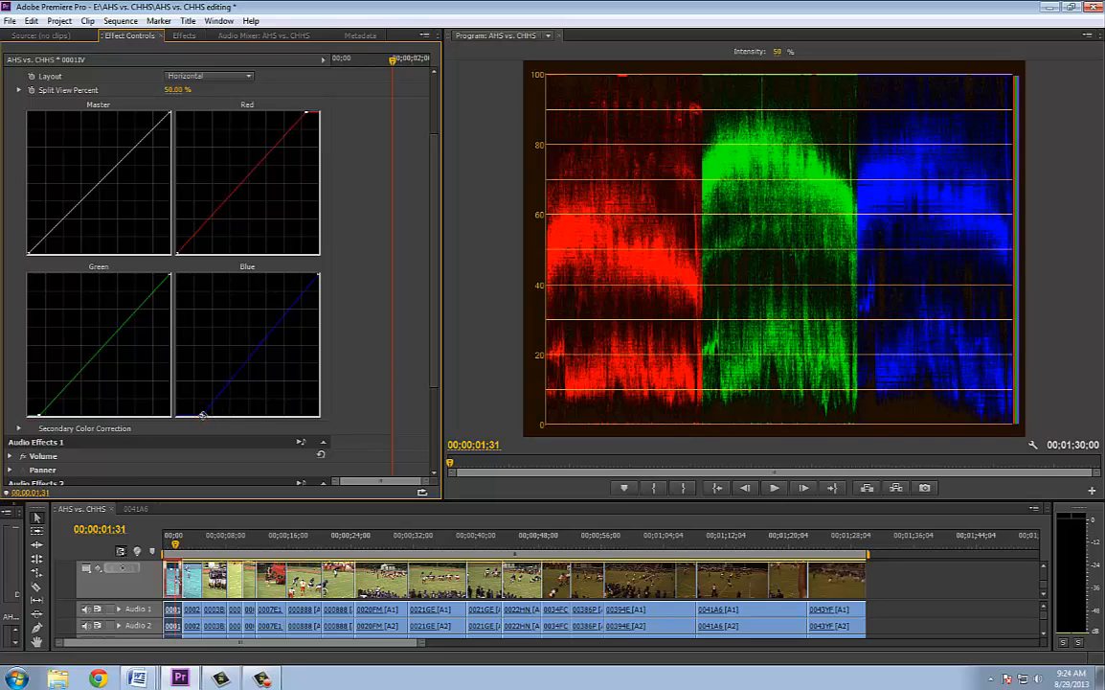
Switch the program monitor back to Composite Video and toggle RGB Curves off and on to compare the corrected picture with the original
{"action": "left_click", "coordinate": [1089, 36]}
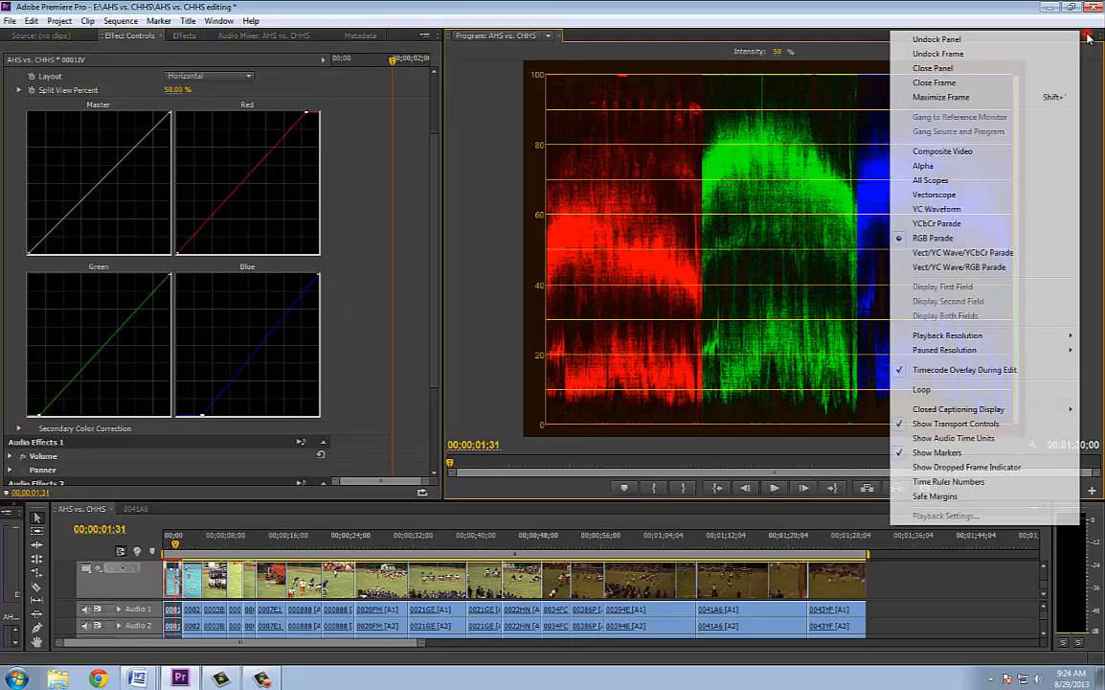
{"action": "left_click", "coordinate": [941, 153]}
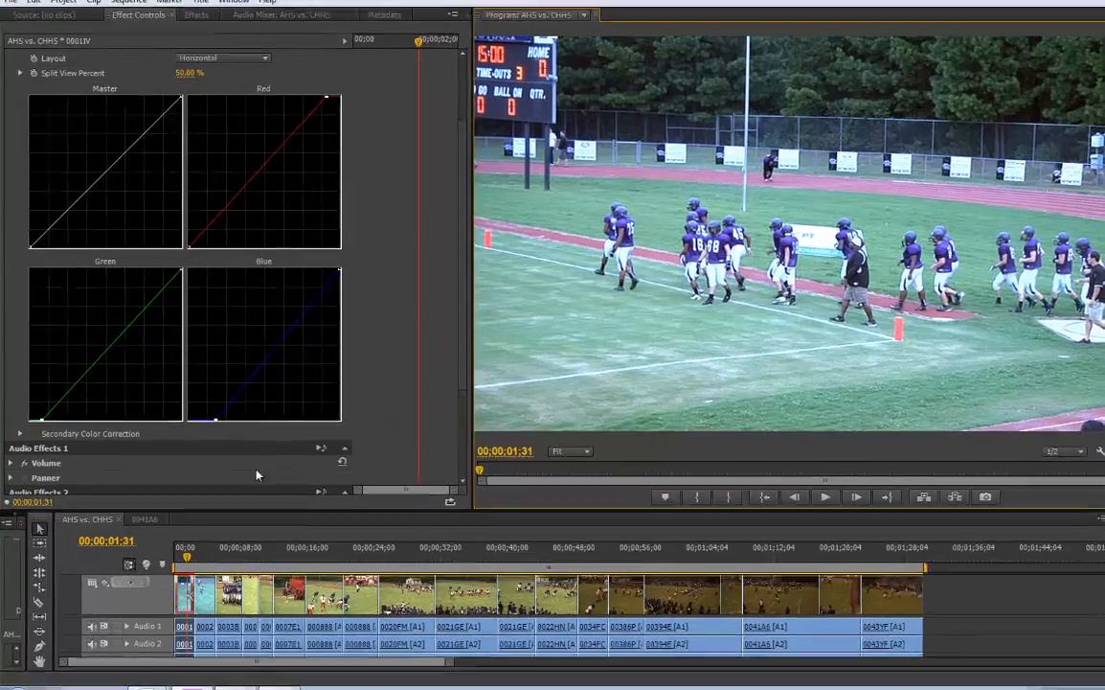
{"action": "left_click_drag", "start_coordinate": [186, 558], "coordinate": [187, 558]}
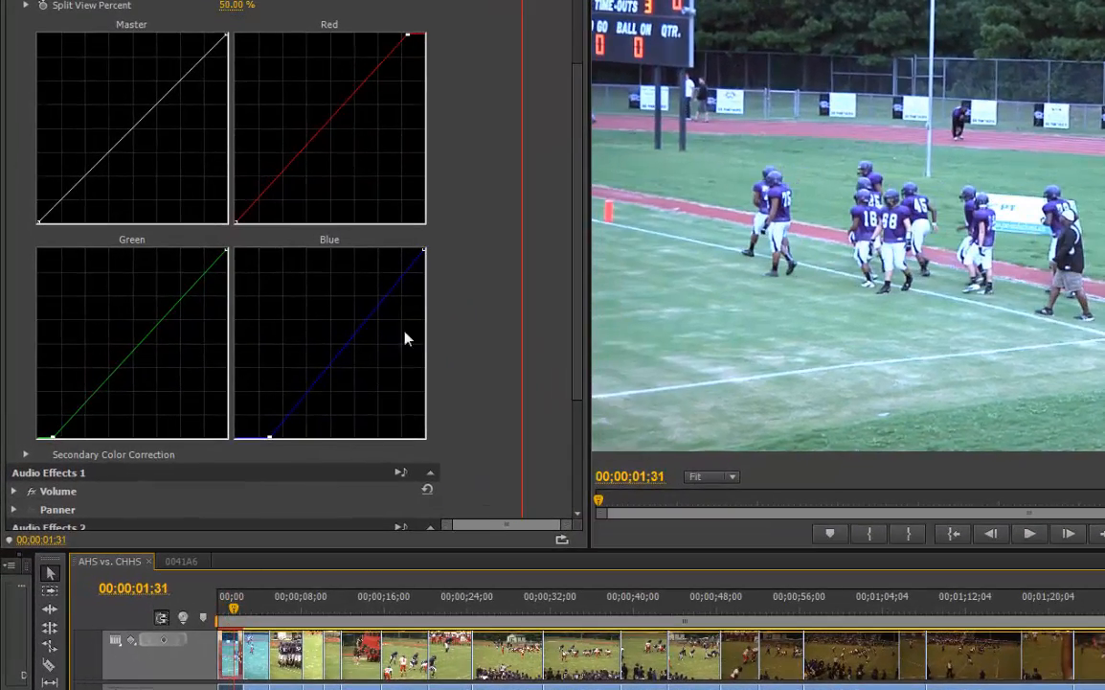
{"action": "left_click_drag", "start_coordinate": [575, 303], "coordinate": [573, 209]}
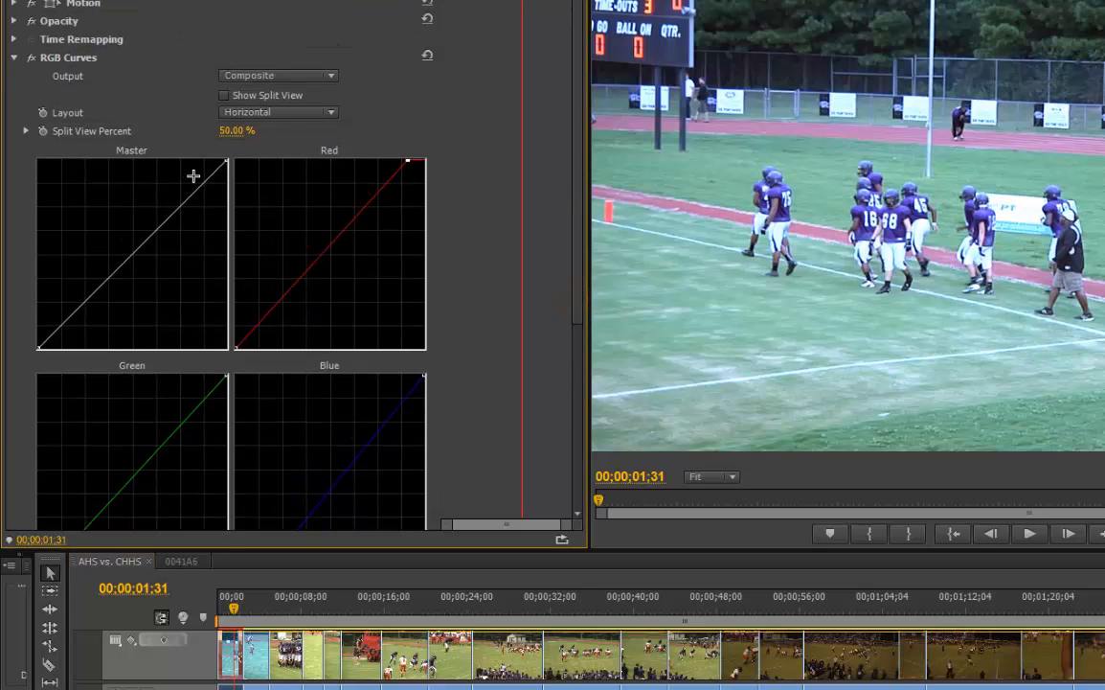
{"action": "left_click", "coordinate": [32, 58]}
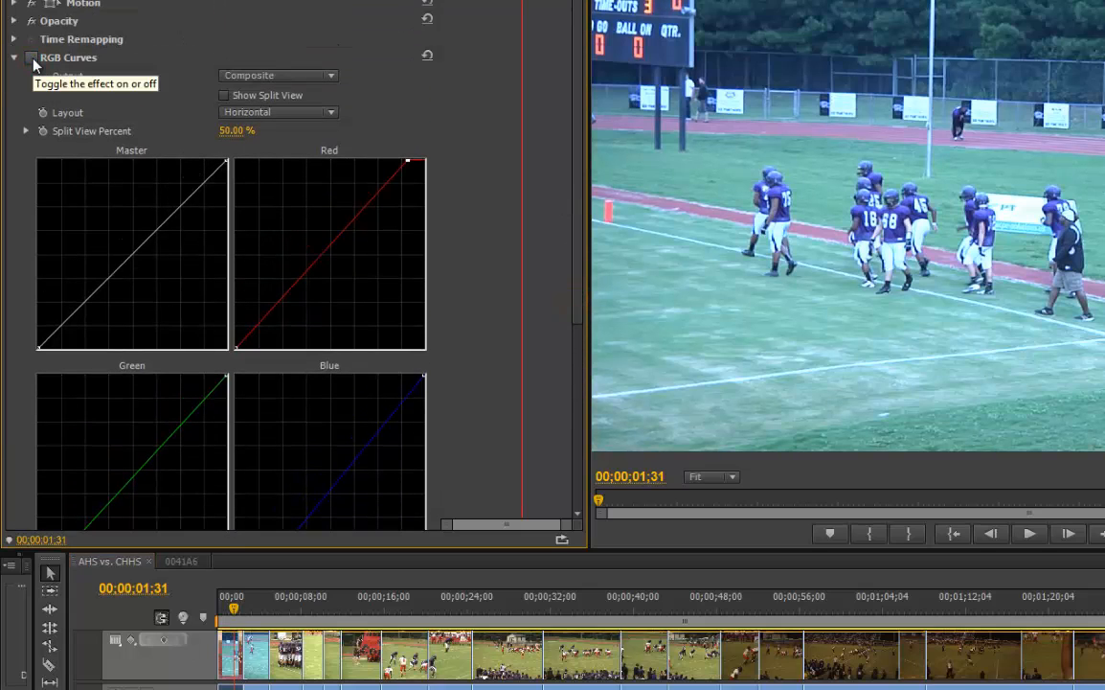
{"action": "left_click", "coordinate": [33, 58]}
{"action": "left_click", "coordinate": [32, 59]}
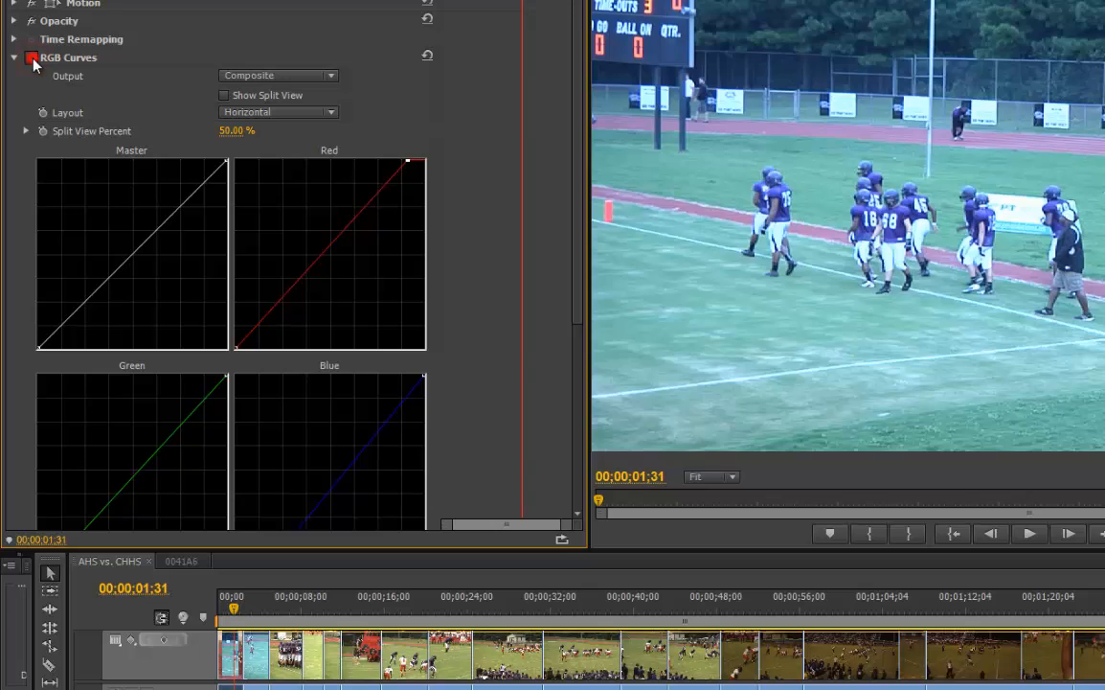
{"action": "left_click", "coordinate": [33, 58]}
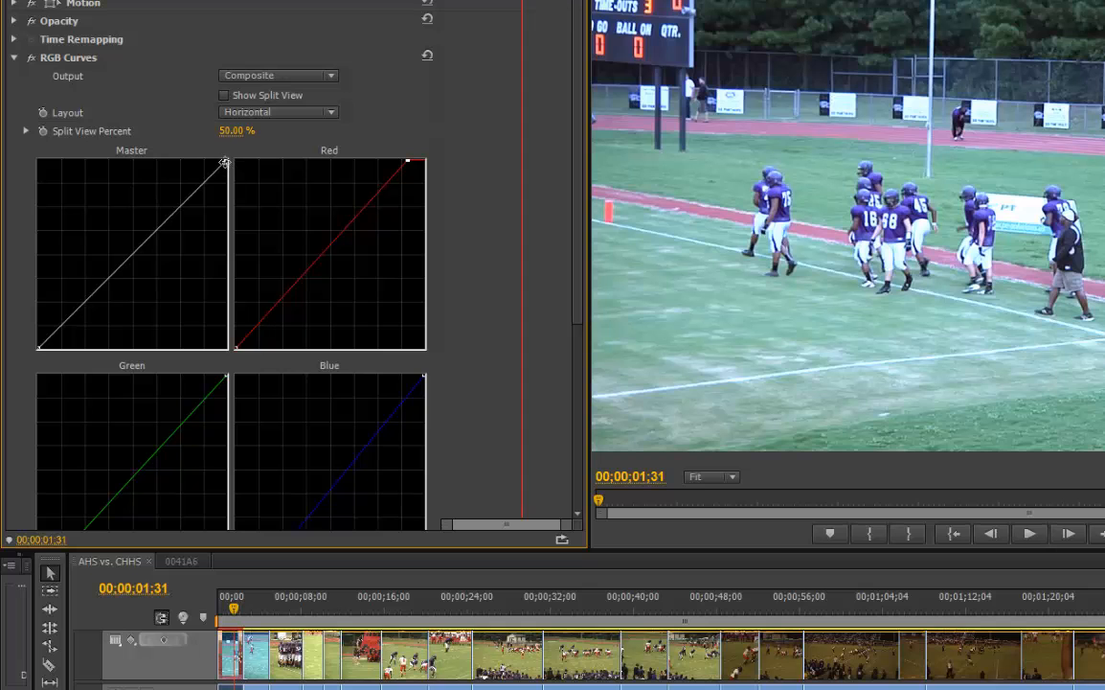
Pull the middle of the Master curve slightly down and raise its black point a little
{"action": "left_click", "coordinate": [129, 258]}
{"action": "mouse_move", "coordinate": [129, 259]}
{"action": "left_mouse_down"}
{"action": "mouse_move", "coordinate": [146, 269]}
{"action": "mouse_move", "coordinate": [137, 263]}
{"action": "left_mouse_up"}
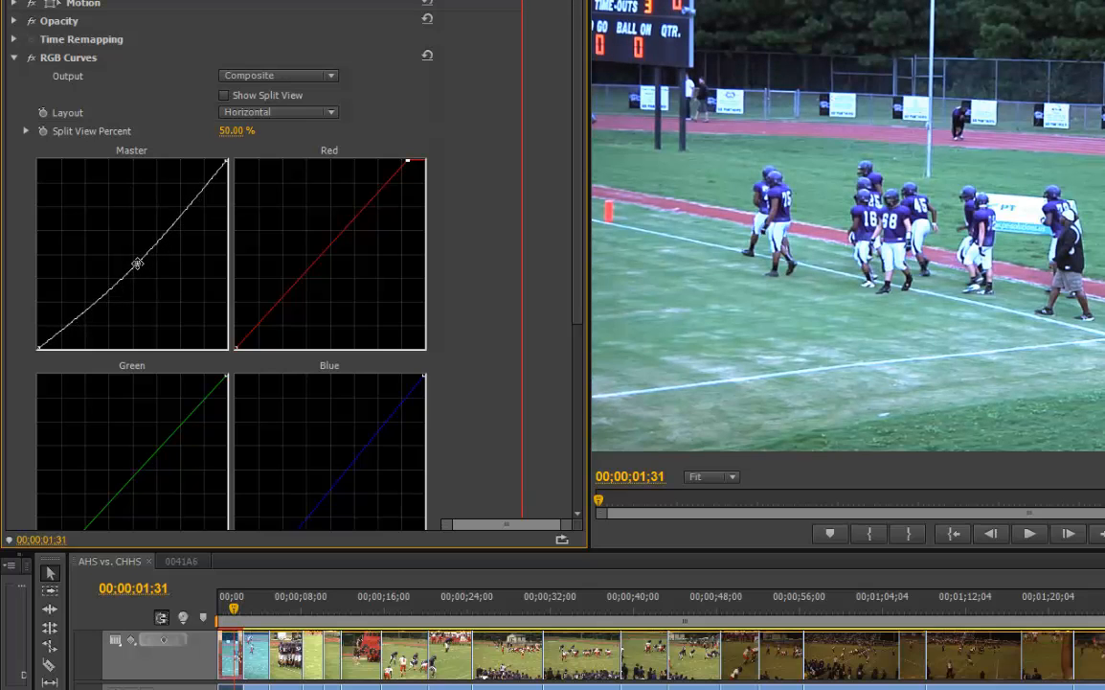
{"action": "left_click", "coordinate": [33, 343]}
{"action": "mouse_move", "coordinate": [34, 343]}
{"action": "left_mouse_down"}
{"action": "mouse_move", "coordinate": [12, 326]}
{"action": "mouse_move", "coordinate": [18, 338]}
{"action": "left_mouse_up"}
{"action": "left_click", "coordinate": [135, 260]}
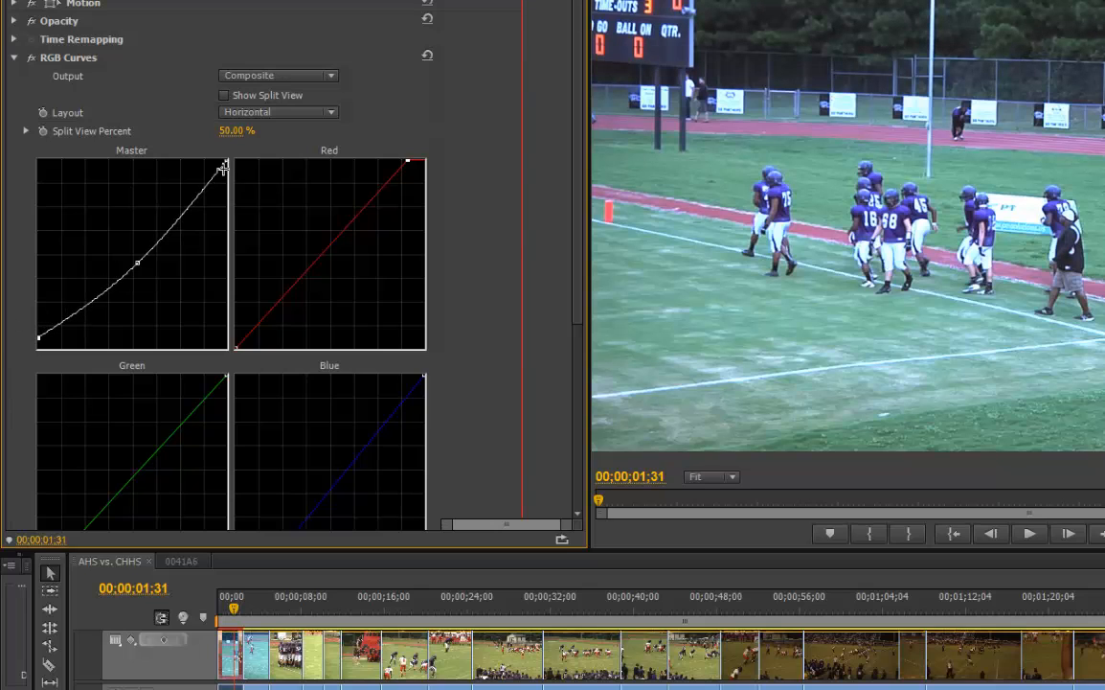
Place the playhead at 00;00;01;16 and toggle RGB Curves off and on to check the Master curve adjustment
{"action": "mouse_move", "coordinate": [233, 609]}
{"action": "left_mouse_down"}
{"action": "mouse_move", "coordinate": [301, 614]}
{"action": "mouse_move", "coordinate": [231, 611]}
{"action": "left_mouse_up"}
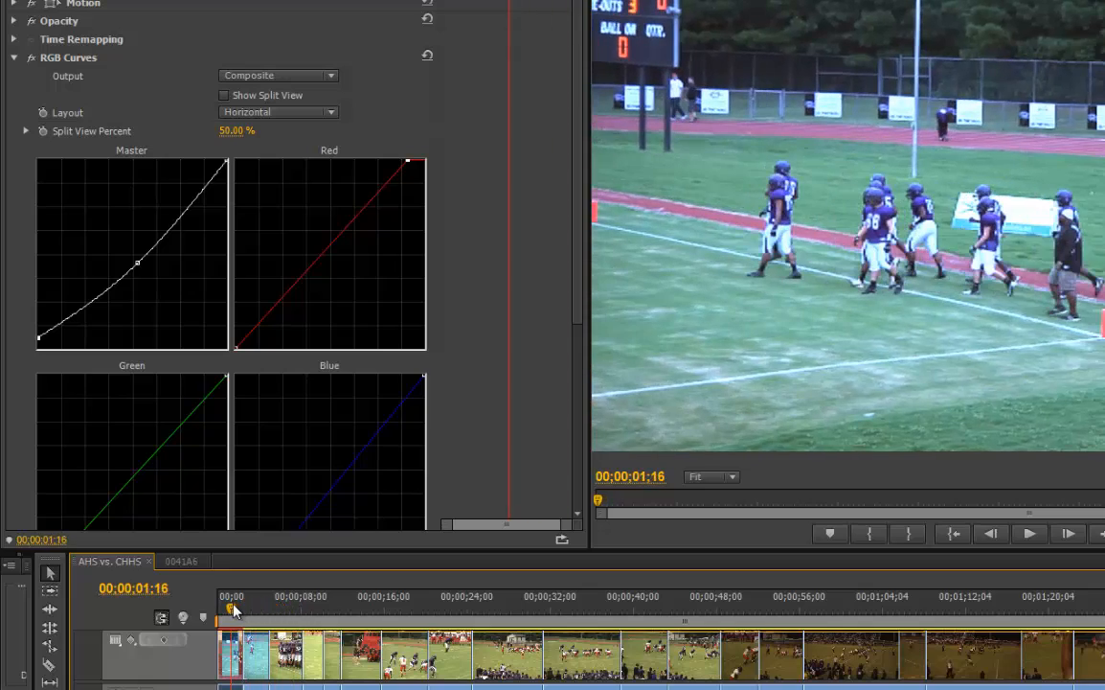
{"action": "left_click", "coordinate": [29, 59]}
{"action": "left_click", "coordinate": [29, 58]}
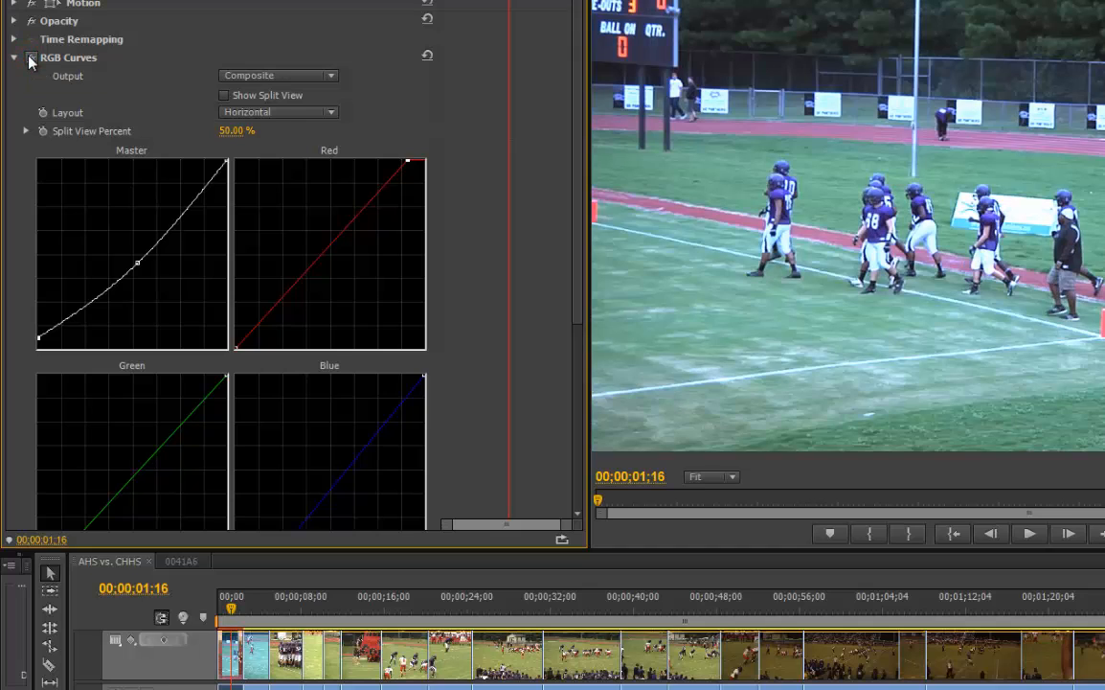
Copy RGB Curves from clip 0001IV to clip 0002BM, move the playhead to 00;00;03;27, and widen the clips in the timeline
{"action": "left_click", "coordinate": [52, 59]}
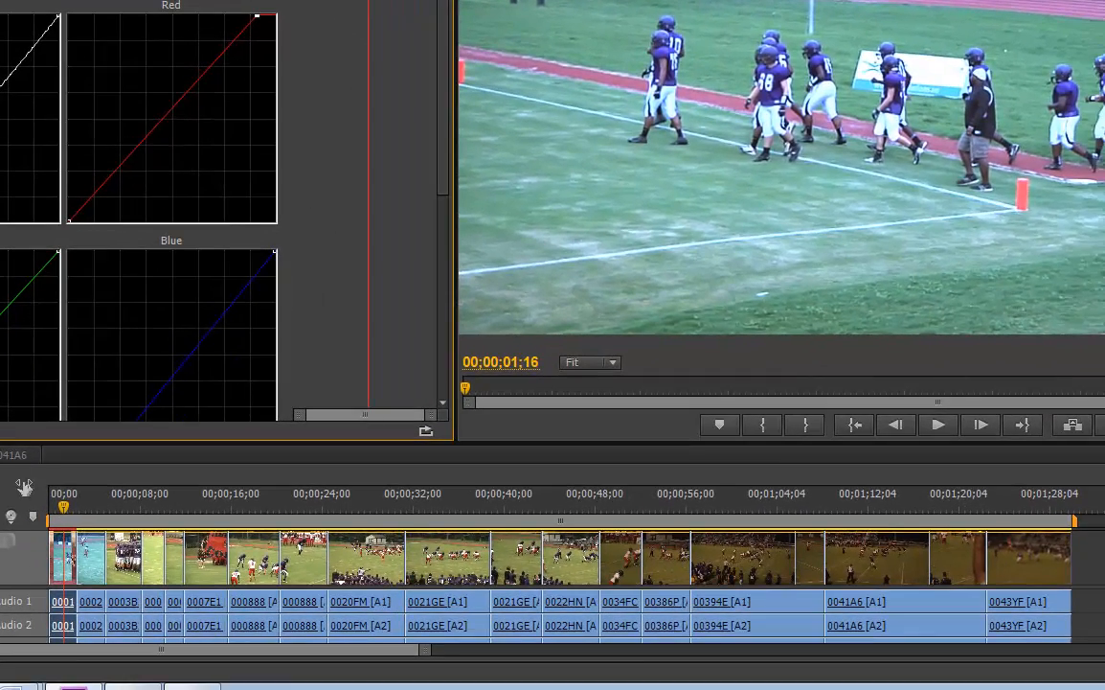
{"action": "left_click", "coordinate": [89, 546]}
{"action": "left_click", "coordinate": [63, 508]}
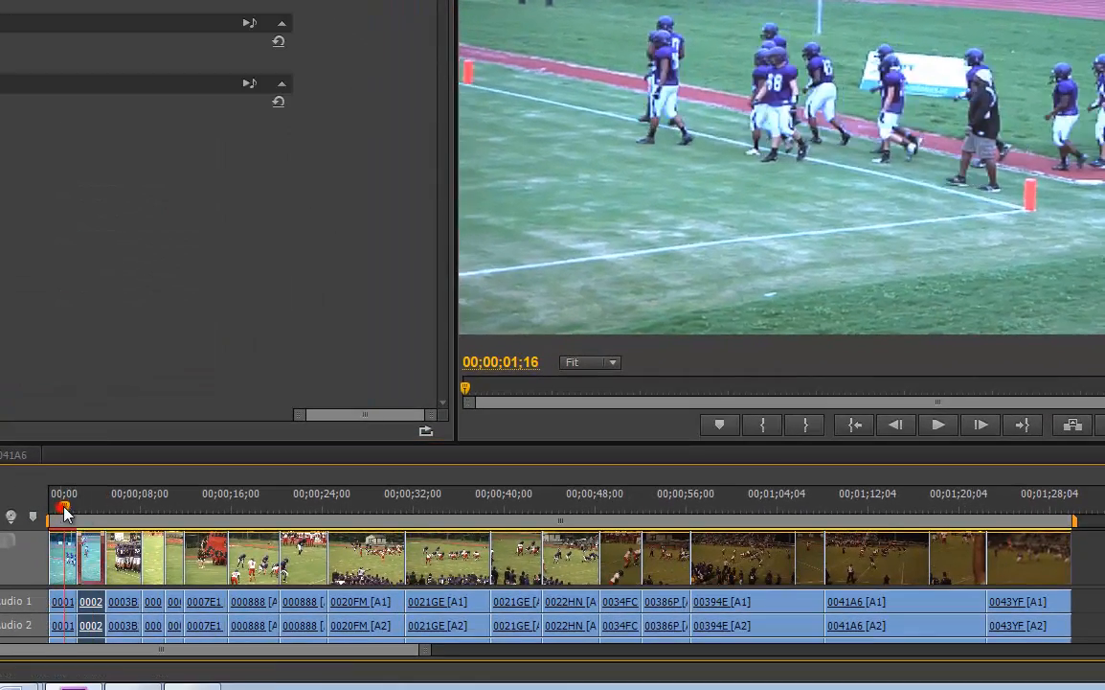
{"action": "left_click_drag", "start_coordinate": [63, 510], "coordinate": [87, 507]}
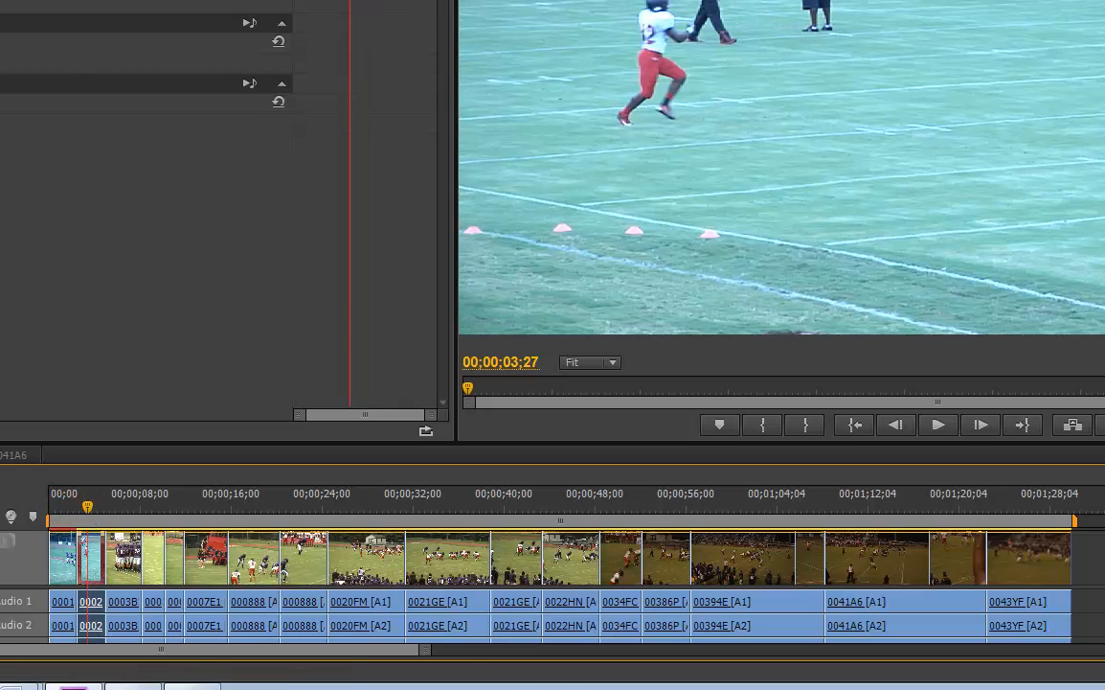
{"action": "left_click_drag", "start_coordinate": [424, 650], "coordinate": [334, 649]}
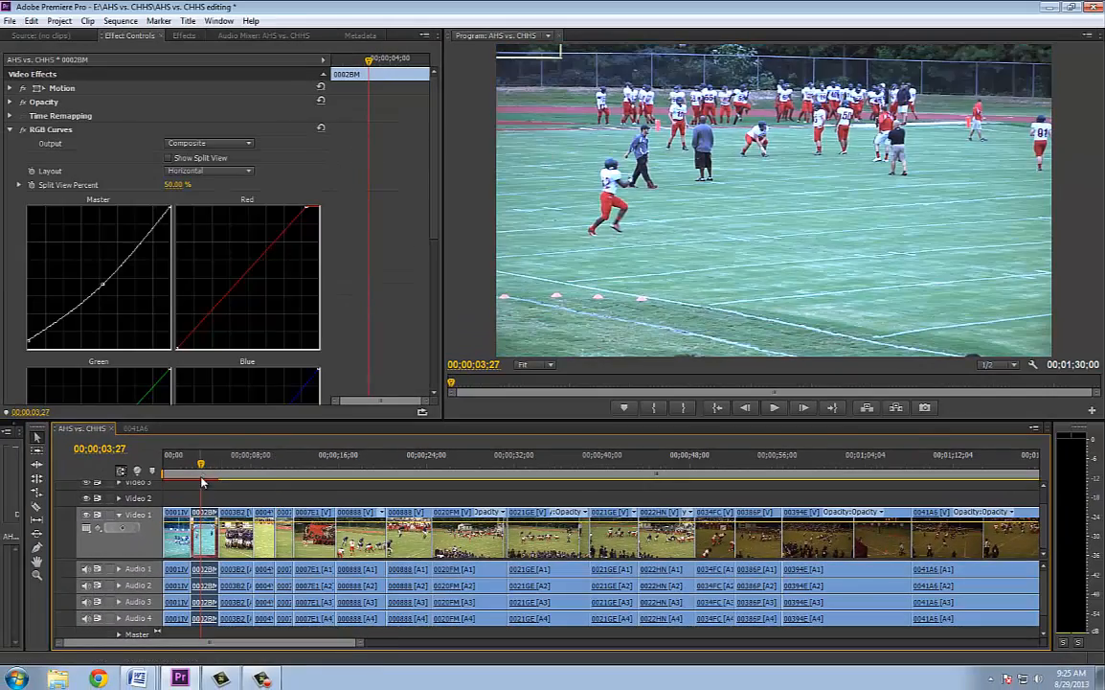
Toggle RGB Curves on clip 0002BM off and on at 00;00;03;21 to compare the picture, and collapse the effect's settings
{"action": "left_click", "coordinate": [179, 466]}
{"action": "mouse_move", "coordinate": [194, 476]}
{"action": "left_mouse_down"}
{"action": "mouse_move", "coordinate": [177, 472]}
{"action": "mouse_move", "coordinate": [199, 472]}
{"action": "left_mouse_up"}
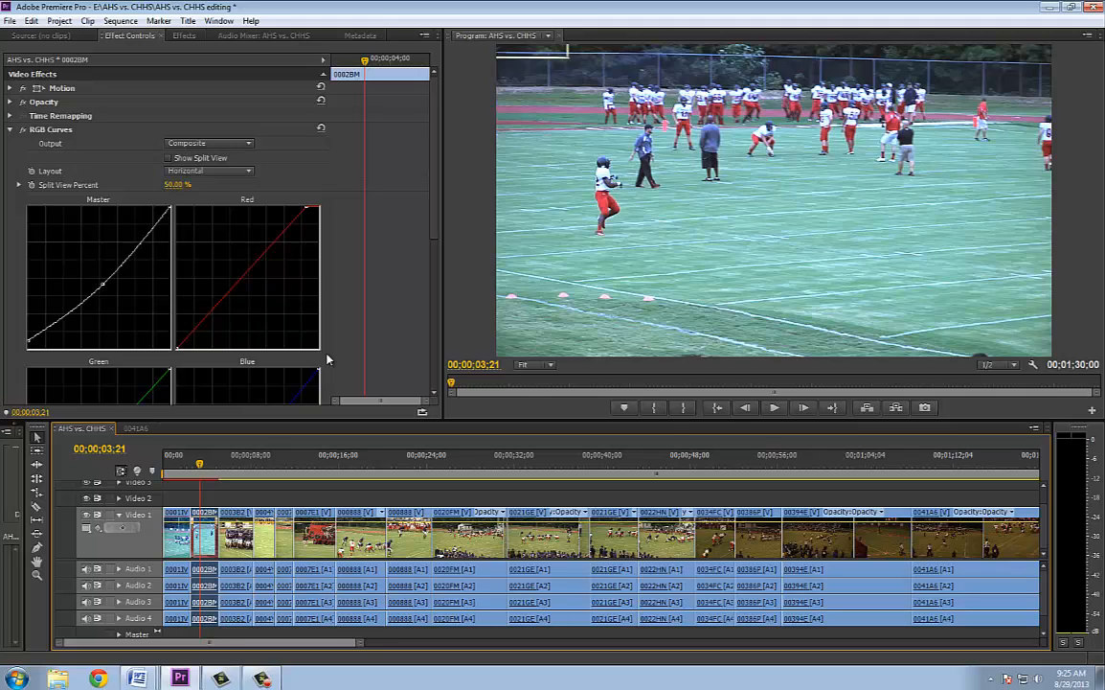
{"action": "left_click", "coordinate": [177, 501]}
{"action": "left_click", "coordinate": [200, 530]}
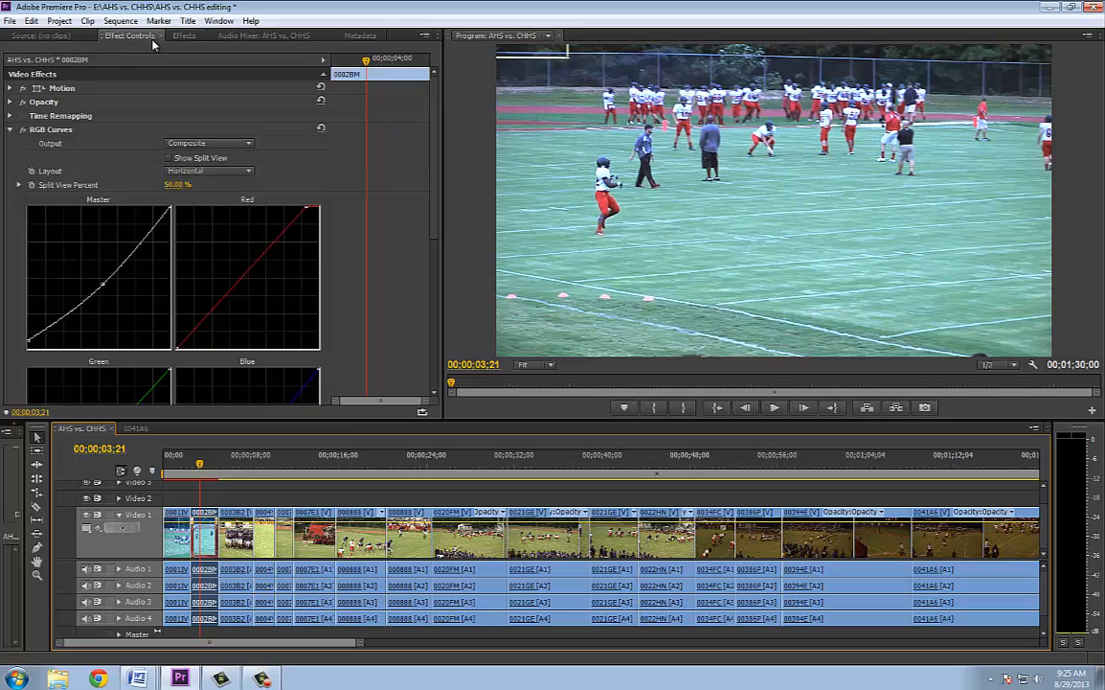
{"action": "left_click", "coordinate": [23, 133]}
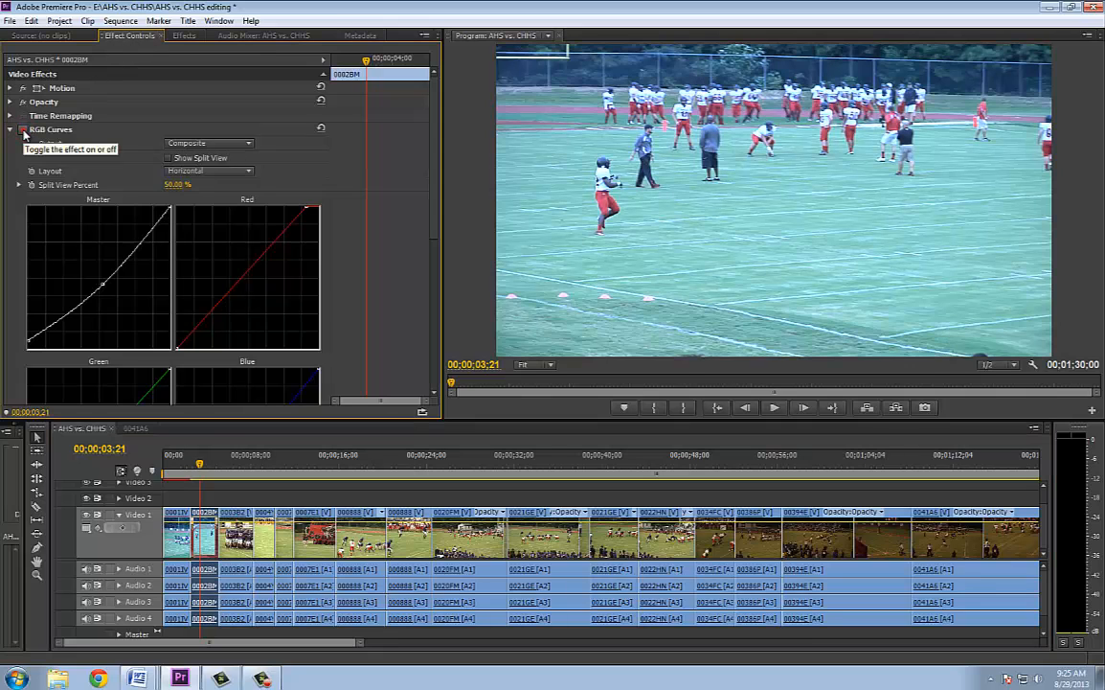
{"action": "left_click", "coordinate": [23, 133]}
{"action": "left_click", "coordinate": [23, 132]}
{"action": "left_click", "coordinate": [23, 132]}
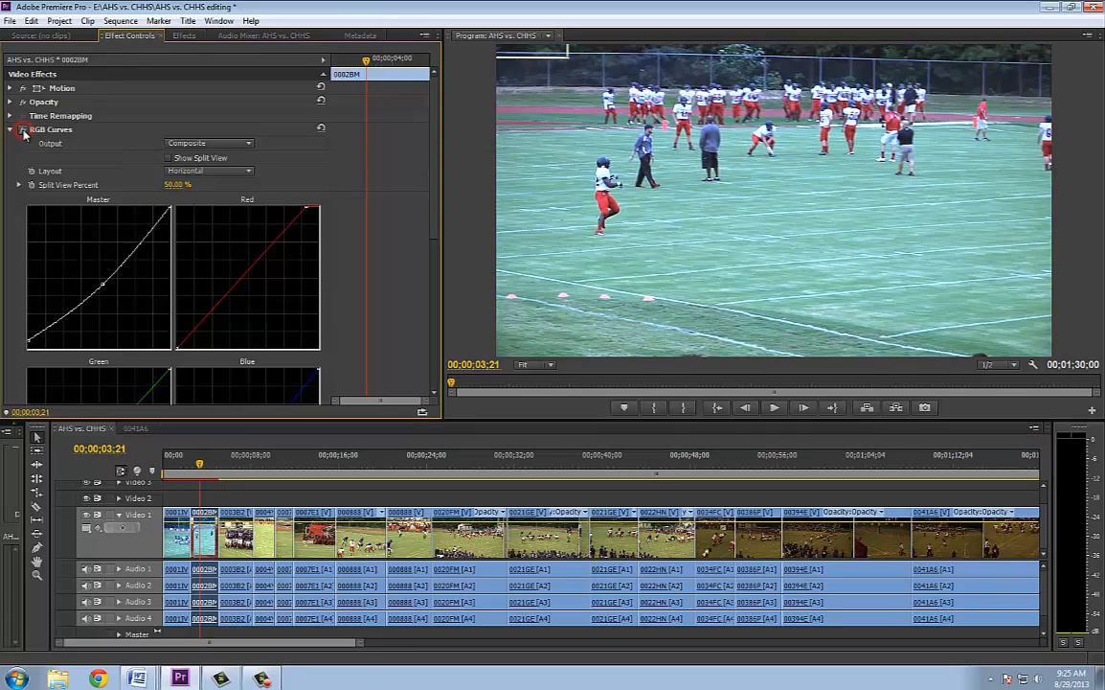
{"action": "left_click", "coordinate": [23, 132]}
{"action": "left_click", "coordinate": [24, 133]}
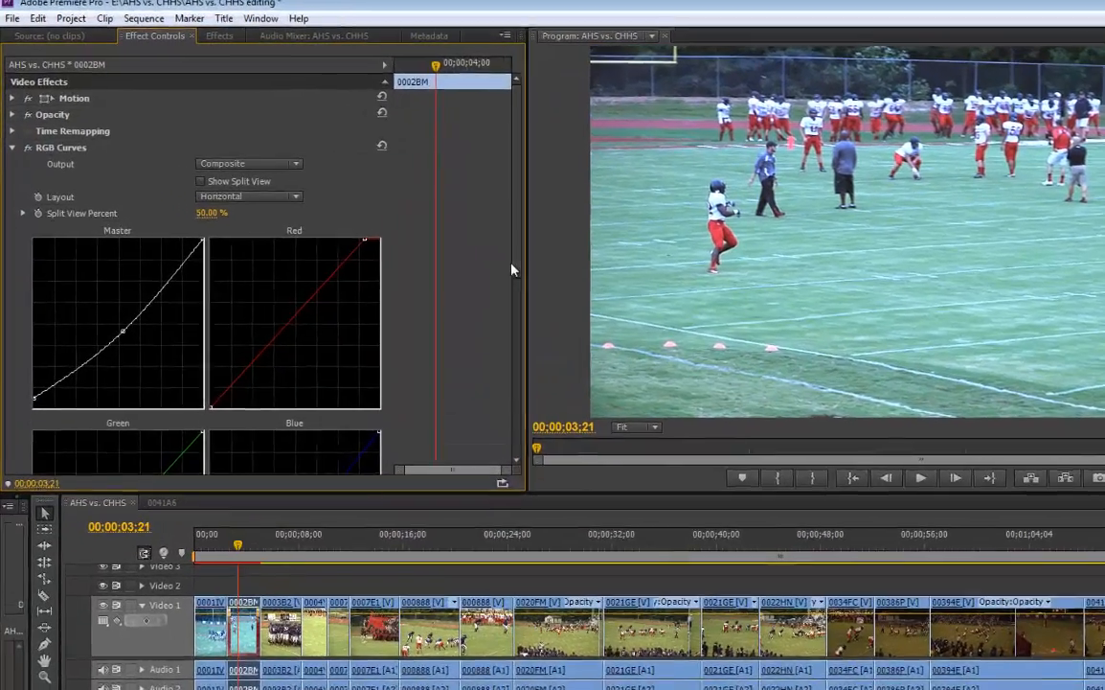
{"action": "left_click_drag", "start_coordinate": [432, 229], "coordinate": [434, 242]}
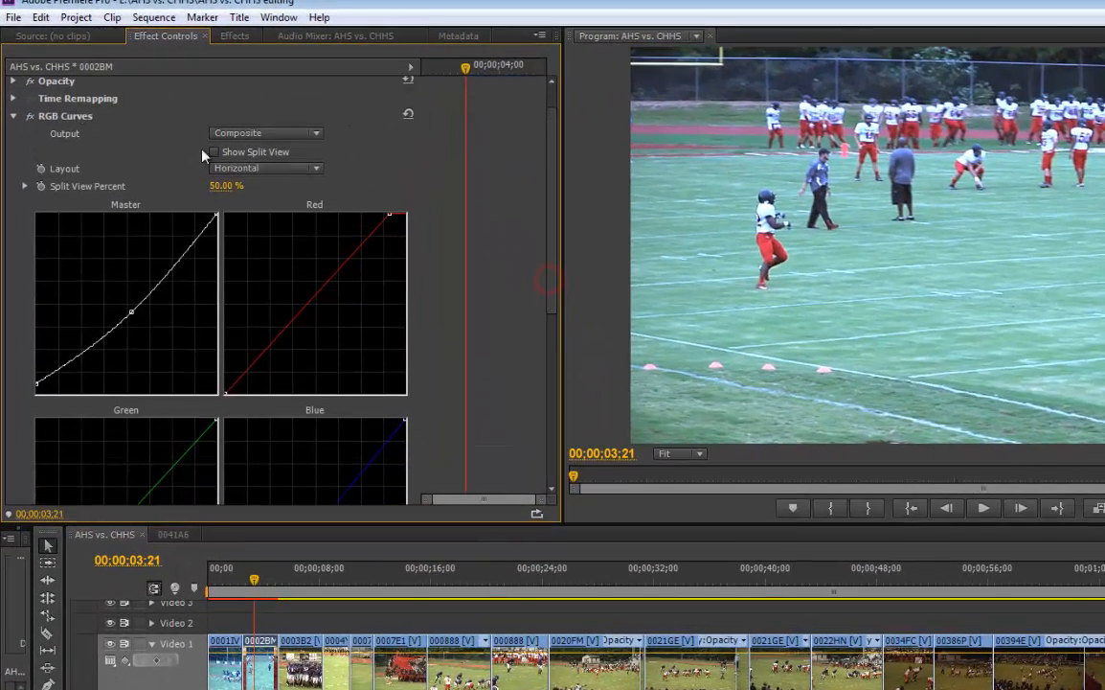
{"action": "left_click", "coordinate": [14, 116]}
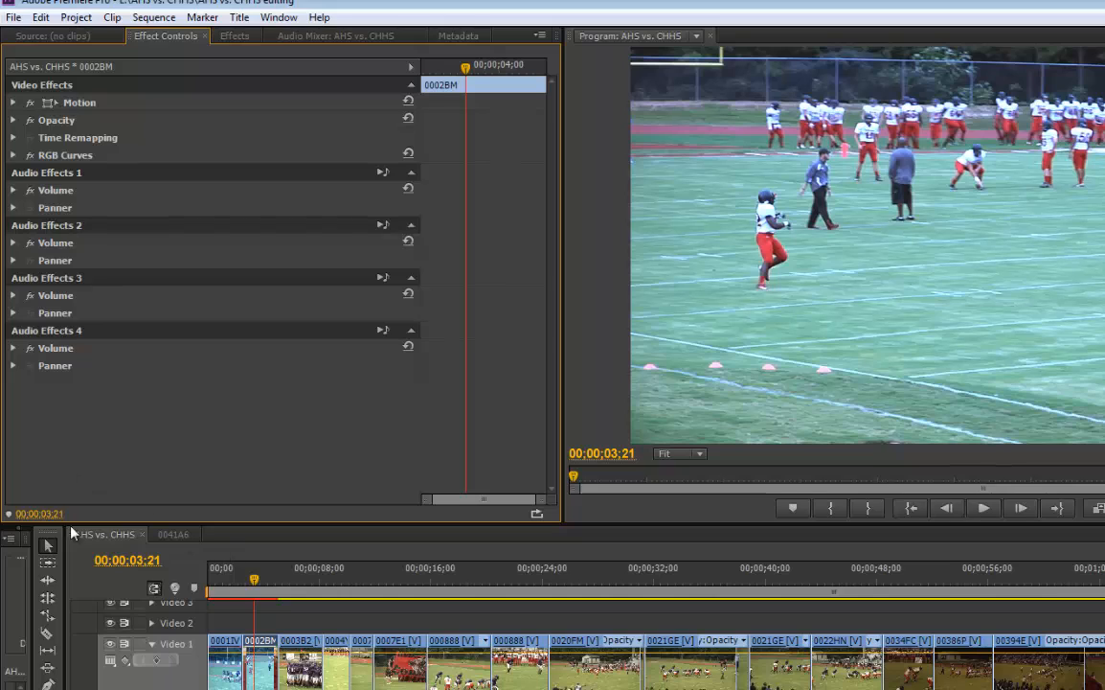
Search the effects for "three" and apply Three-Way Color Corrector to clip 0001IV
{"action": "left_click", "coordinate": [236, 37]}
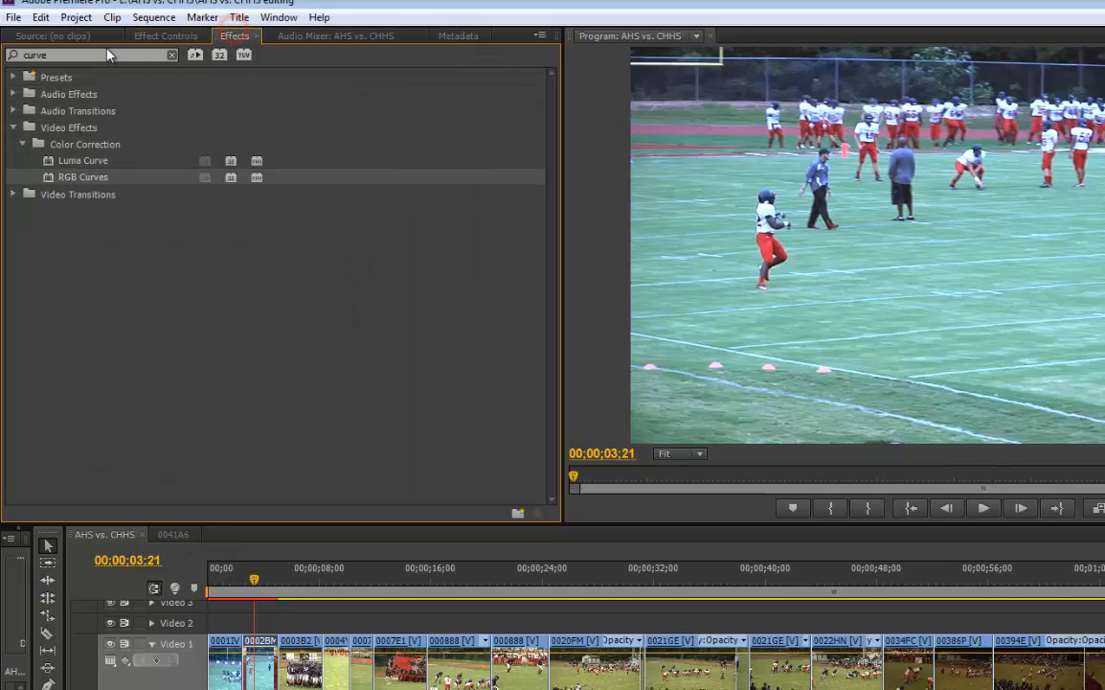
{"action": "left_click", "coordinate": [169, 56]}
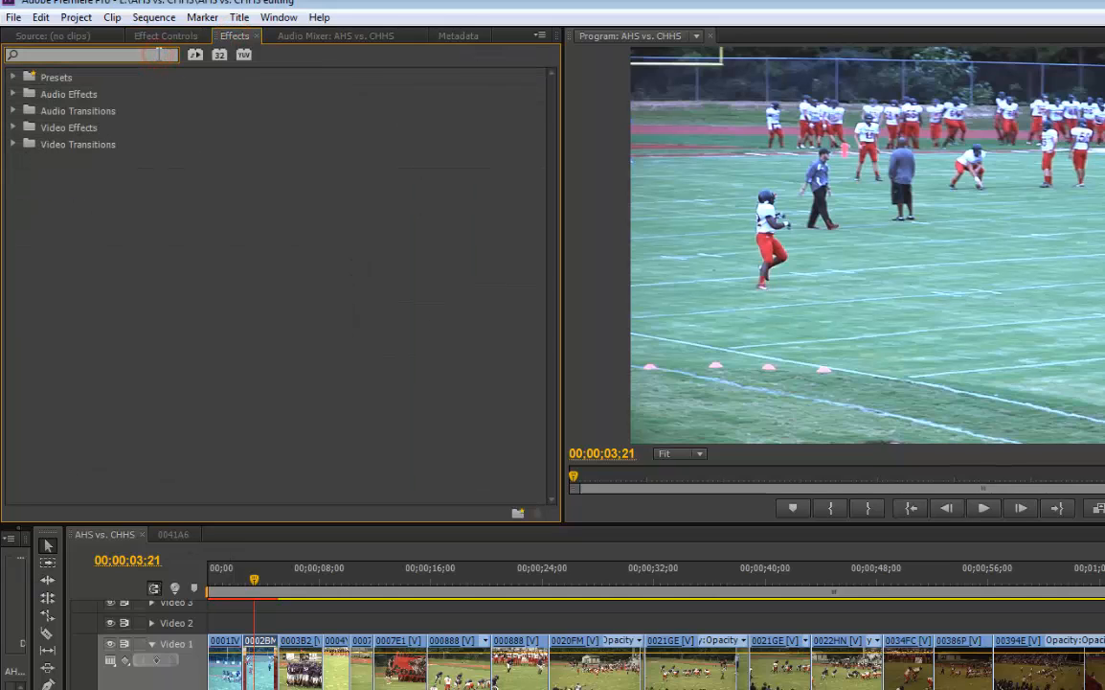
{"action": "type", "text": "three"}
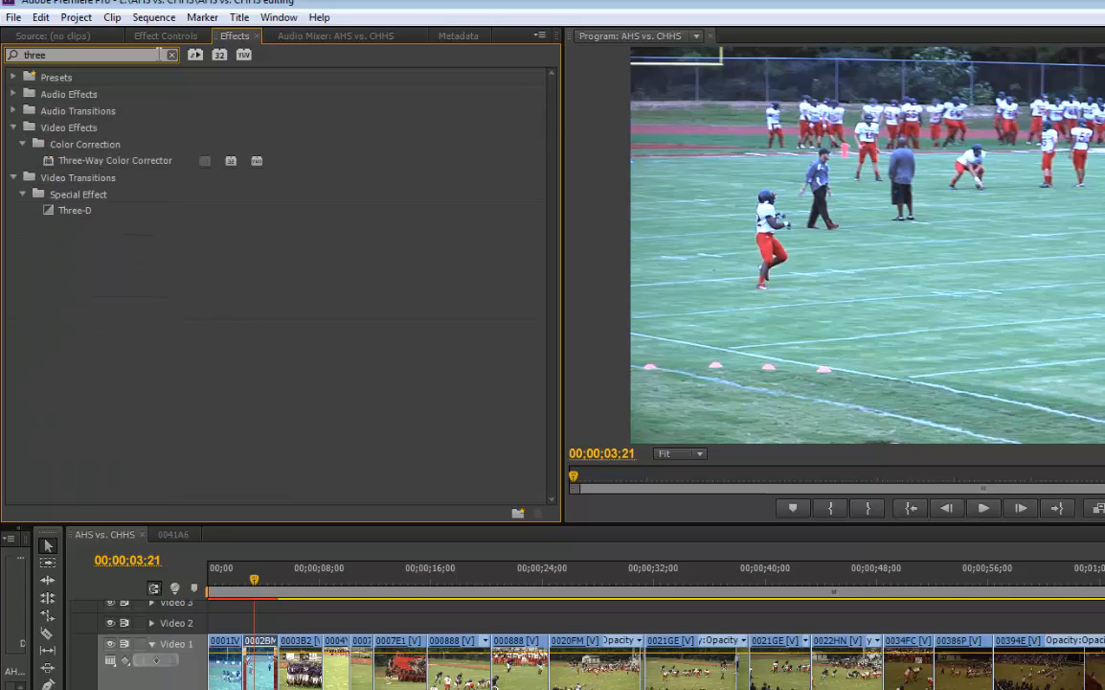
{"action": "left_click_drag", "start_coordinate": [48, 160], "coordinate": [223, 651]}
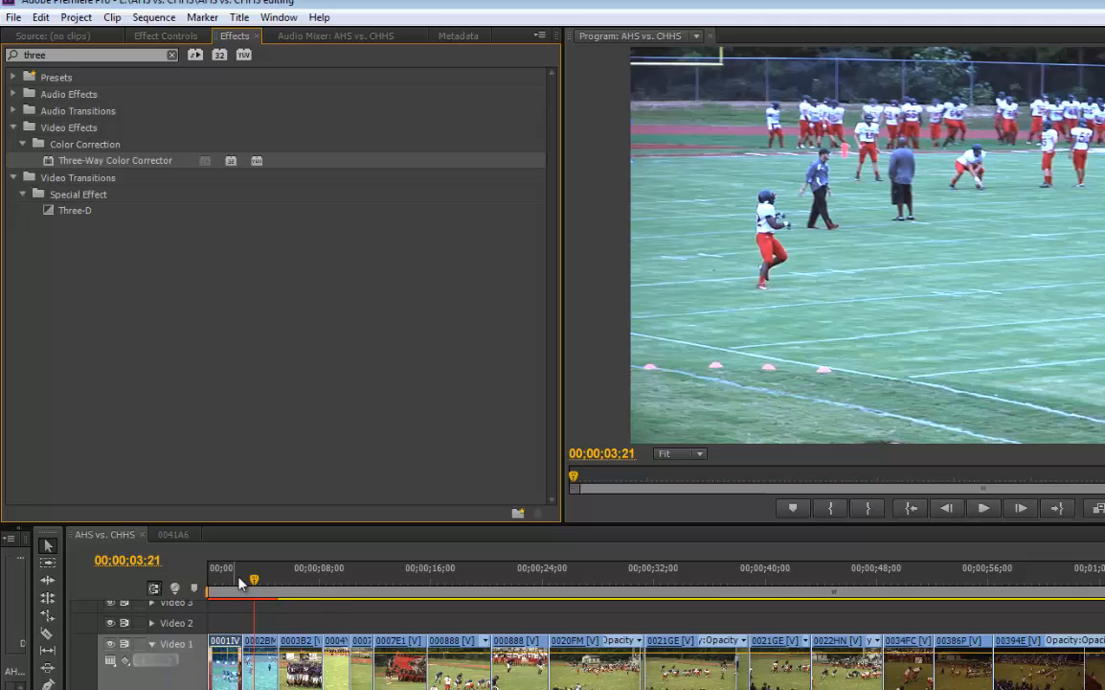
Place the playhead at 00;00;01;05 and show clip 0001IV's Three-Way Color Corrector settings with RGB Curves collapsed
{"action": "left_click_drag", "start_coordinate": [247, 579], "coordinate": [221, 588]}
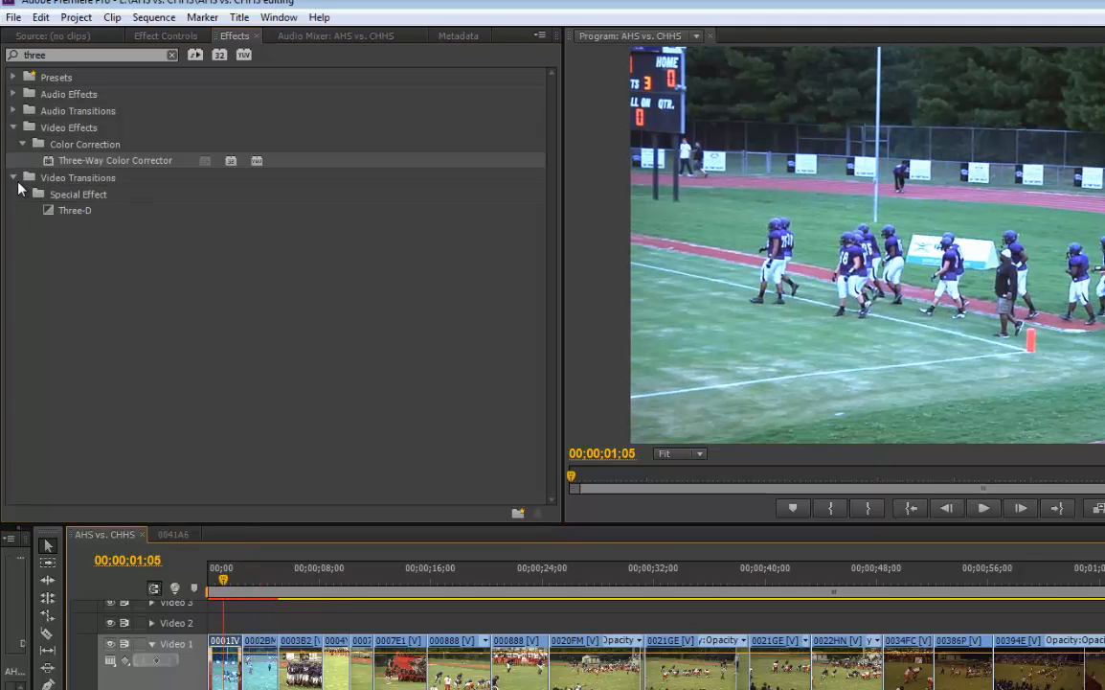
{"action": "left_click", "coordinate": [167, 37]}
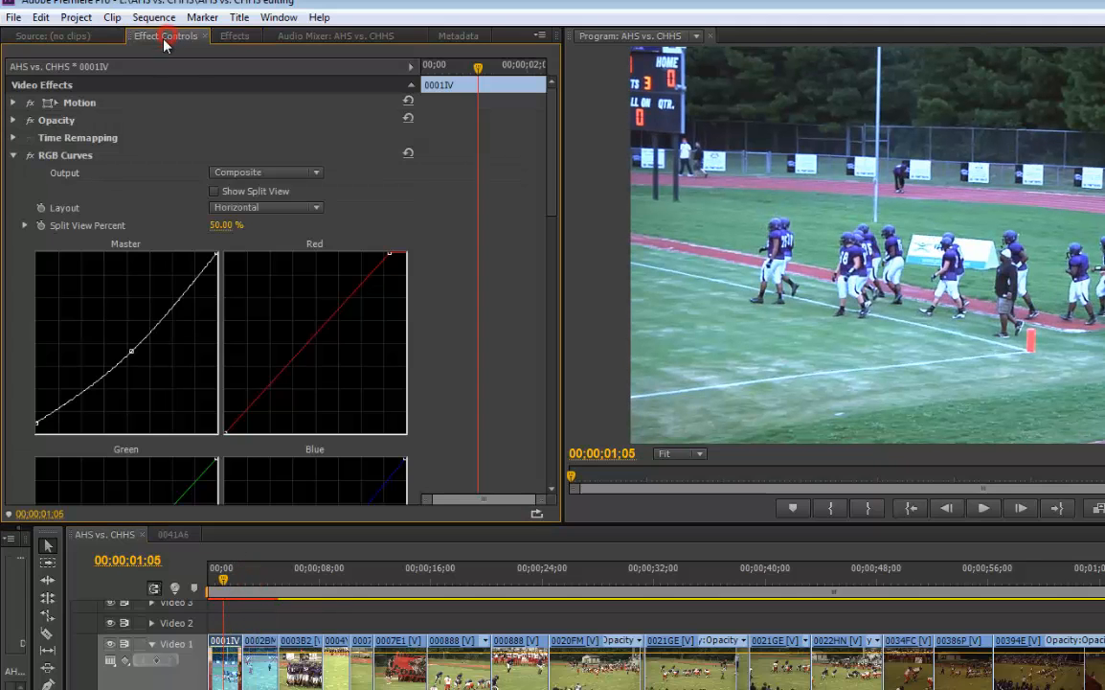
{"action": "left_click", "coordinate": [13, 156]}
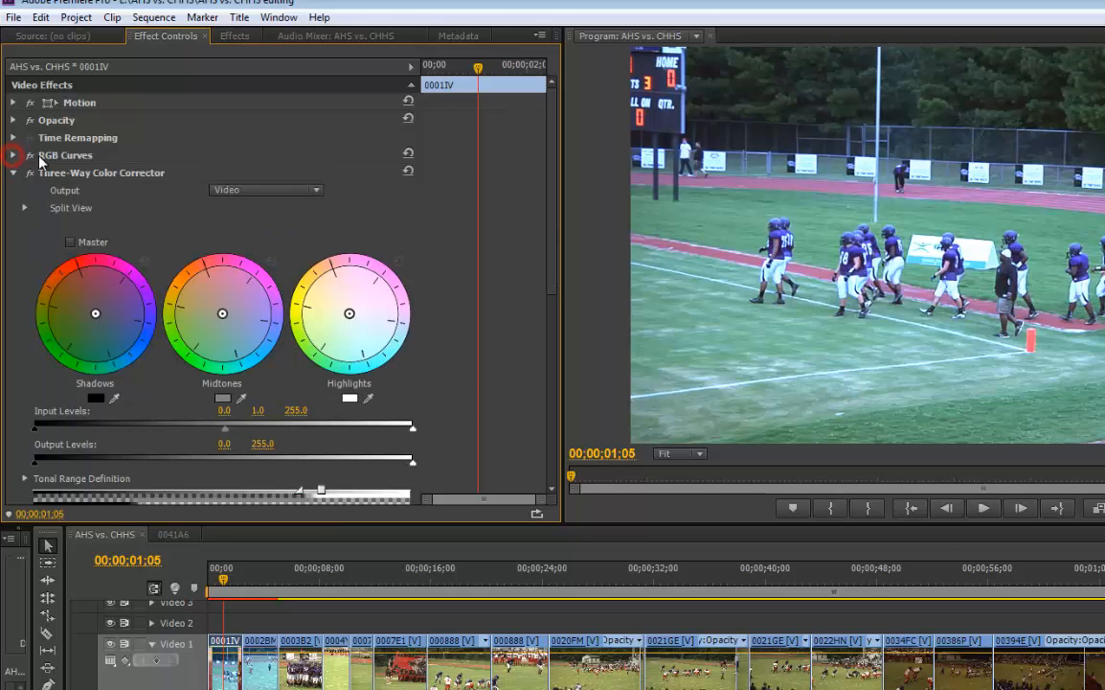
Check the frame at 00;00;06;18 for colour comparison and return the playhead to clip 0001IV at 00;00;01;08
{"action": "left_click", "coordinate": [240, 191]}
{"action": "left_click", "coordinate": [169, 182]}
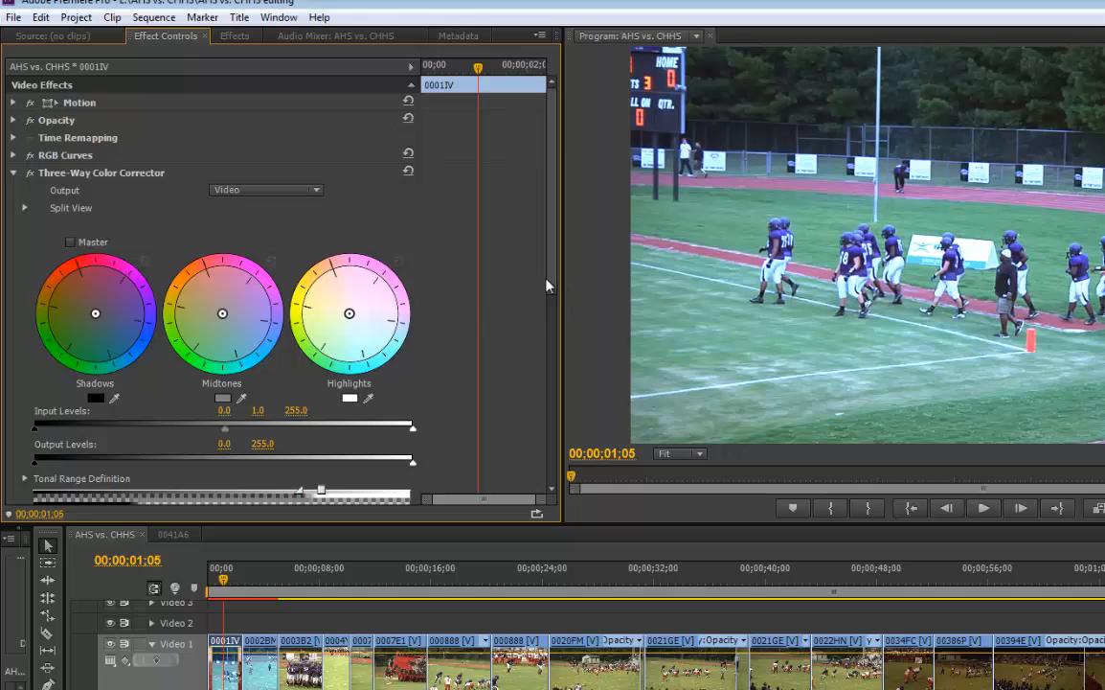
{"action": "left_click_drag", "start_coordinate": [548, 290], "coordinate": [554, 362]}
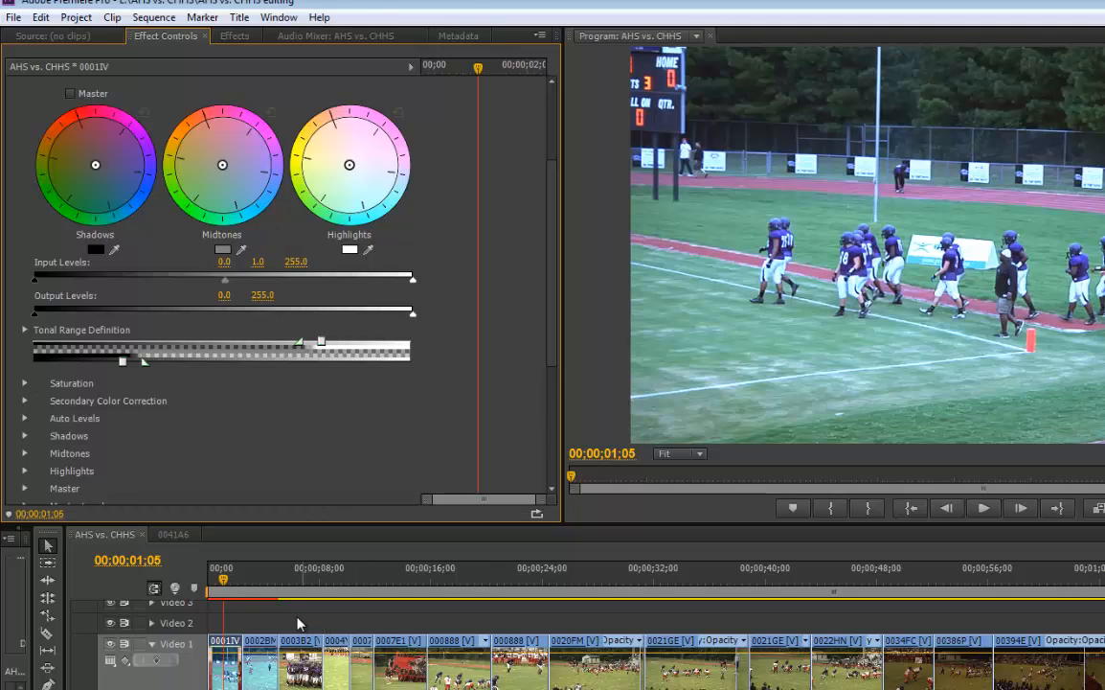
{"action": "left_click", "coordinate": [296, 578]}
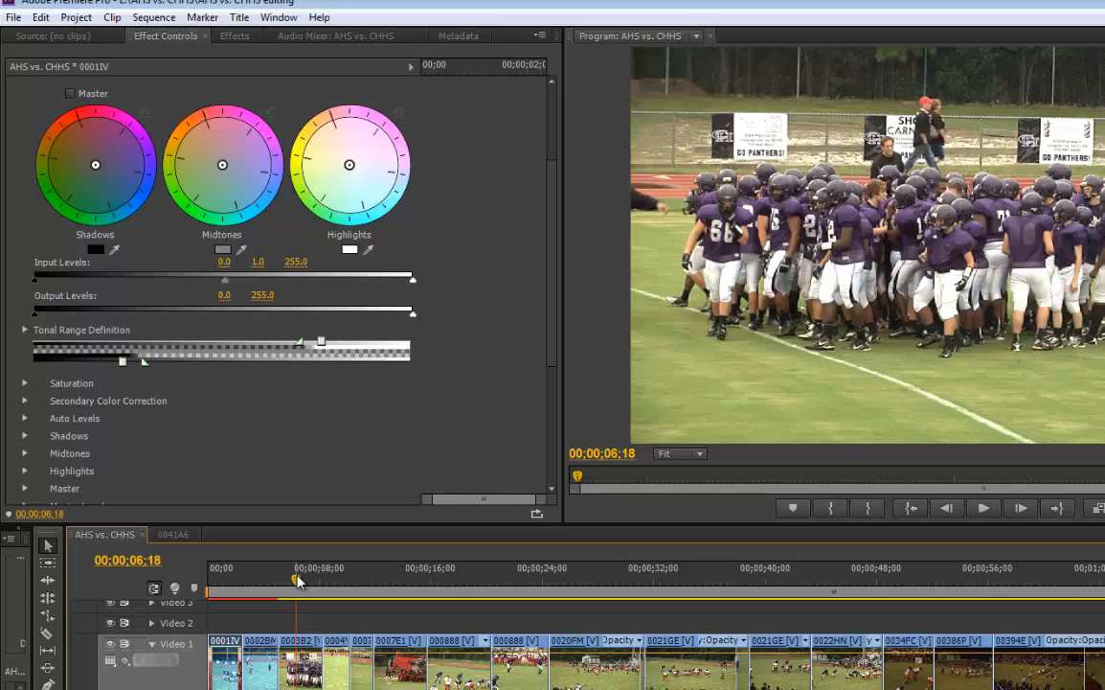
{"action": "left_click_drag", "start_coordinate": [298, 580], "coordinate": [223, 601]}
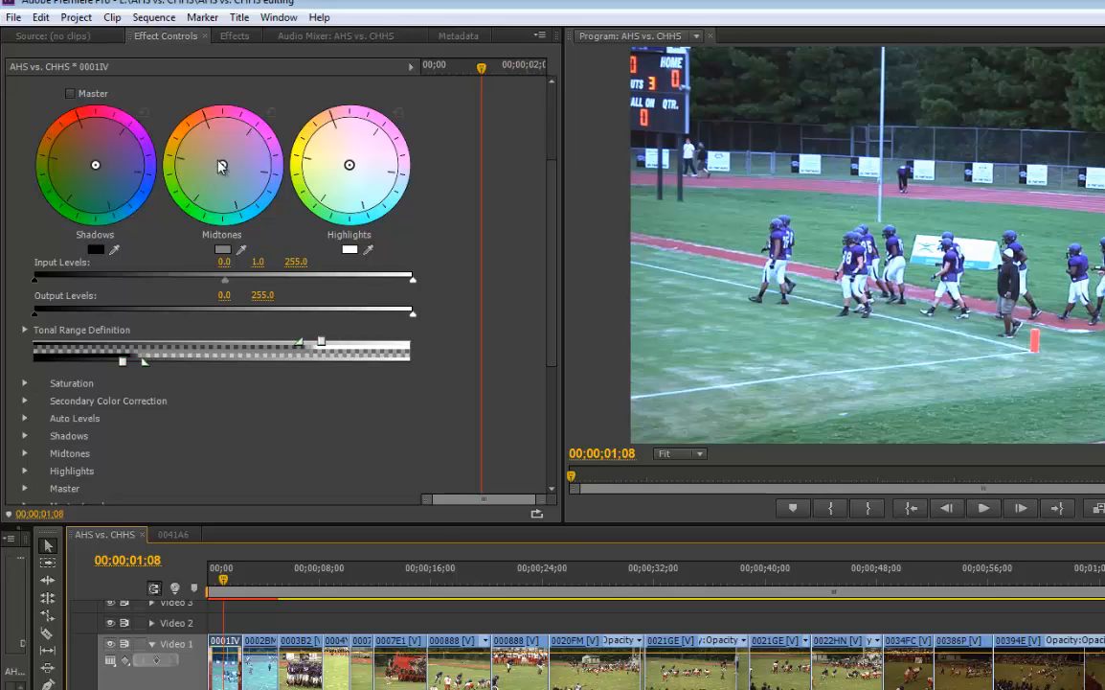
Shift clip 0001IV's midtones towards orange, keep the midtone input level at 1.0, and move the playhead to 00;00;00;47
{"action": "mouse_move", "coordinate": [222, 166]}
{"action": "left_mouse_down"}
{"action": "mouse_move", "coordinate": [191, 157]}
{"action": "mouse_move", "coordinate": [202, 157]}
{"action": "left_mouse_up"}
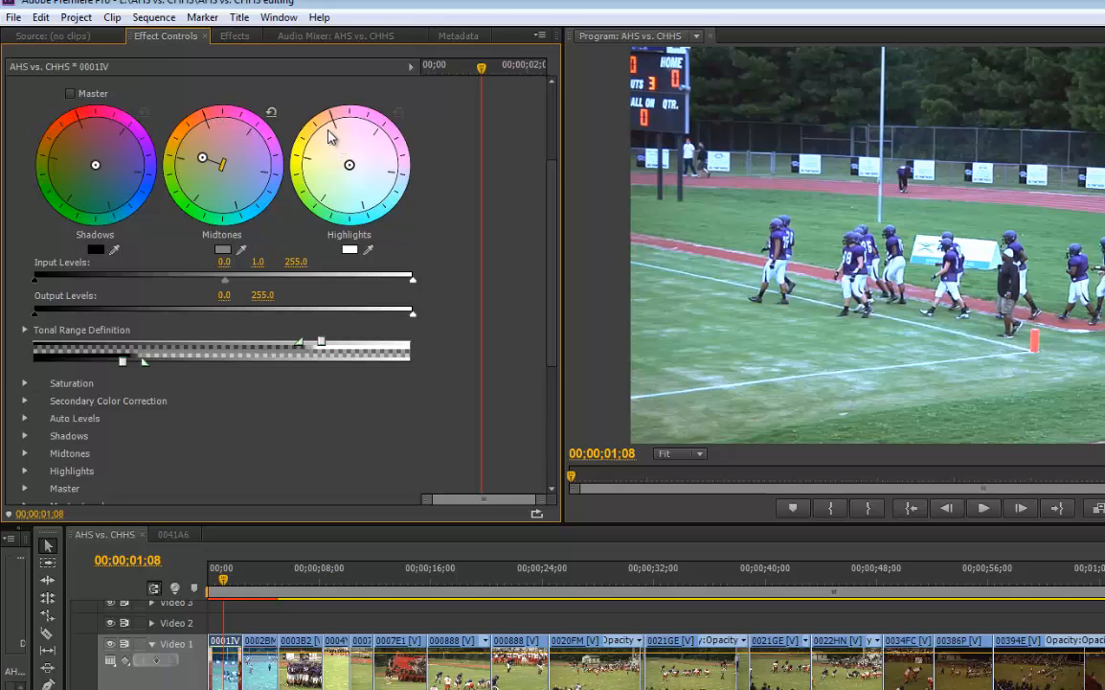
{"action": "left_click_drag", "start_coordinate": [202, 158], "coordinate": [179, 152]}
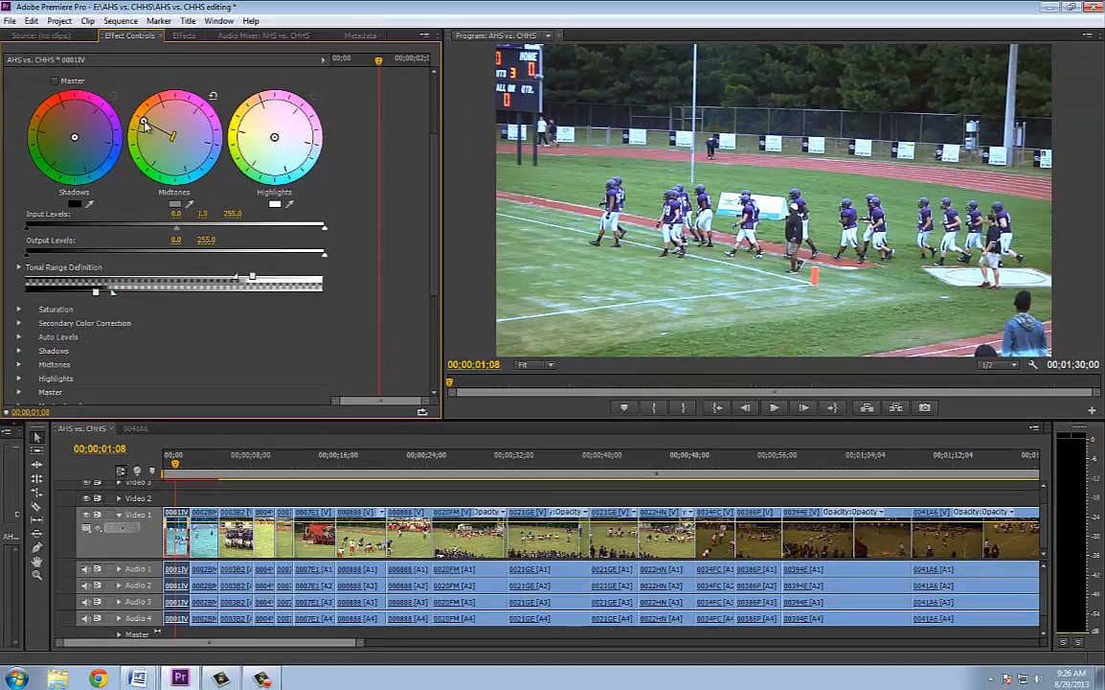
{"action": "left_click_drag", "start_coordinate": [145, 122], "coordinate": [147, 122]}
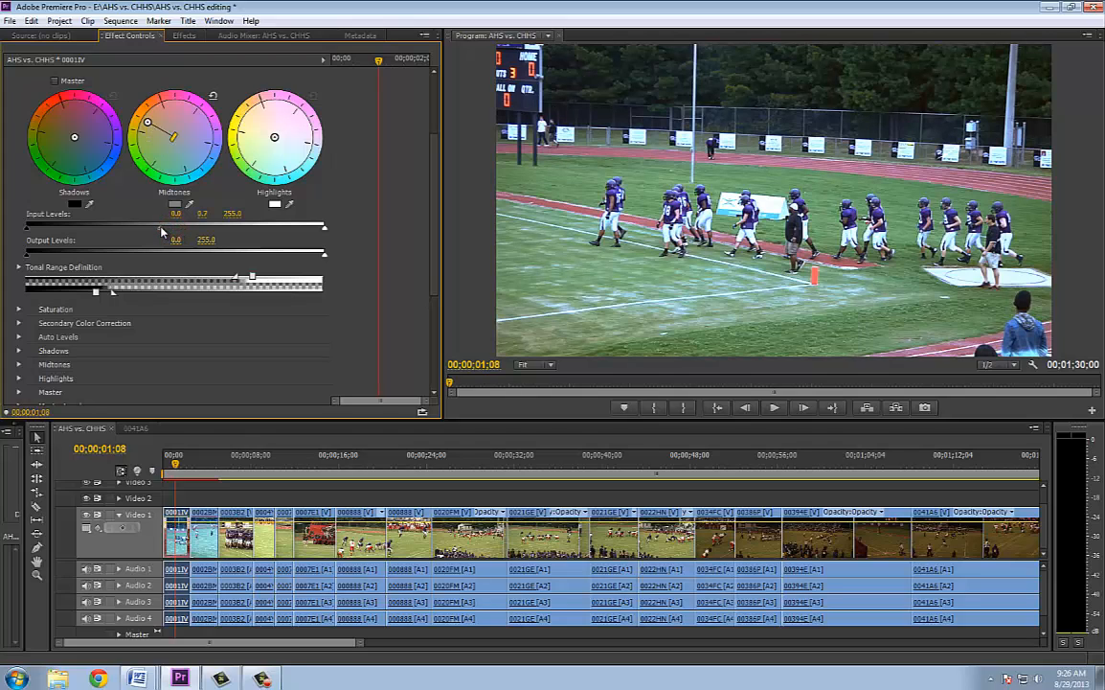
{"action": "left_click_drag", "start_coordinate": [162, 231], "coordinate": [176, 230]}
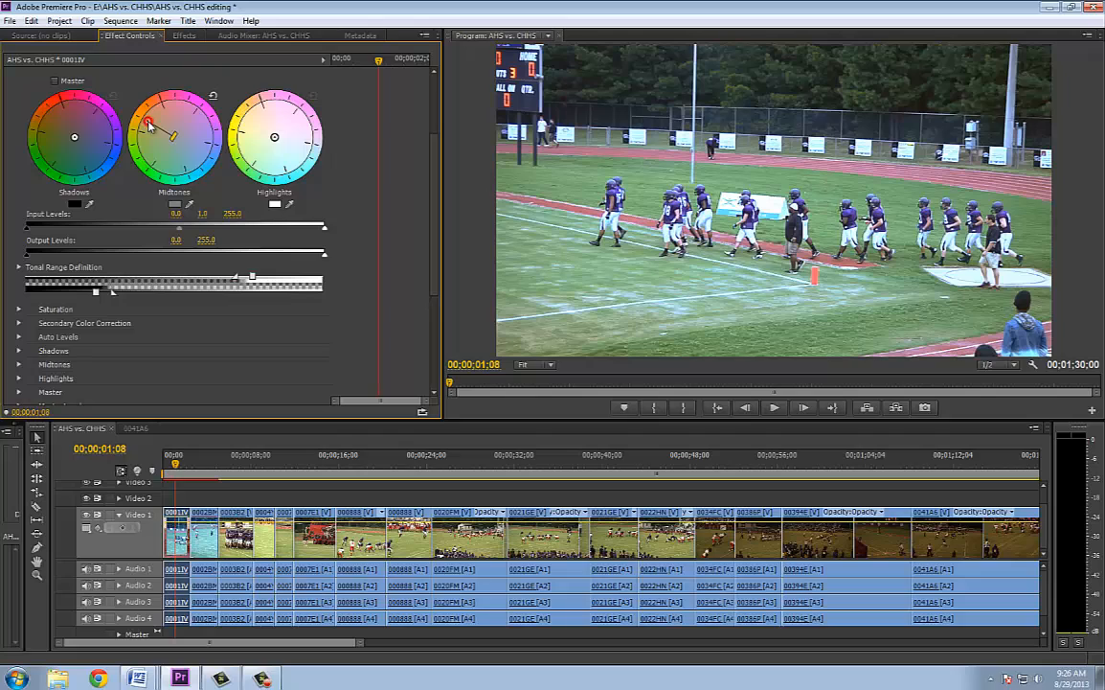
{"action": "mouse_move", "coordinate": [150, 126]}
{"action": "left_mouse_down"}
{"action": "mouse_move", "coordinate": [139, 113]}
{"action": "mouse_move", "coordinate": [149, 122]}
{"action": "left_mouse_up"}
{"action": "mouse_move", "coordinate": [176, 464]}
{"action": "left_mouse_down"}
{"action": "mouse_move", "coordinate": [246, 464]}
{"action": "mouse_move", "coordinate": [172, 465]}
{"action": "left_mouse_up"}
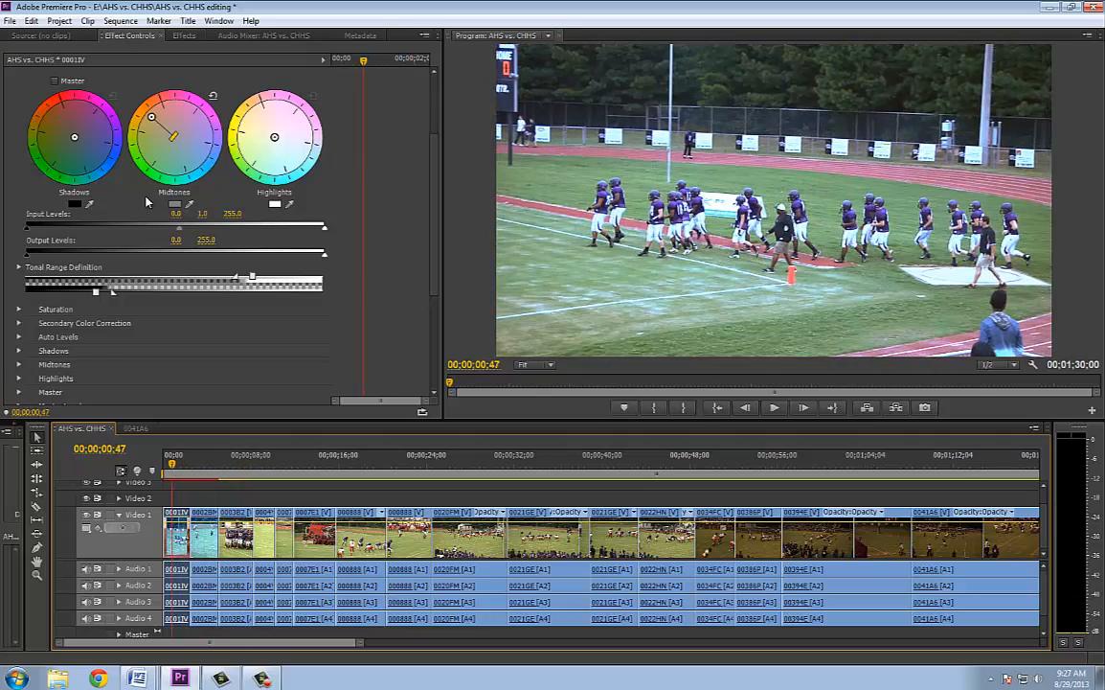
Toggle clip 0001IV's colour correction effects off and on to compare the picture, and collapse the Three-Way Color Corrector settings
{"action": "scroll", "coordinate": [35, 133], "scroll_direction": "up", "scroll_amount": 2}
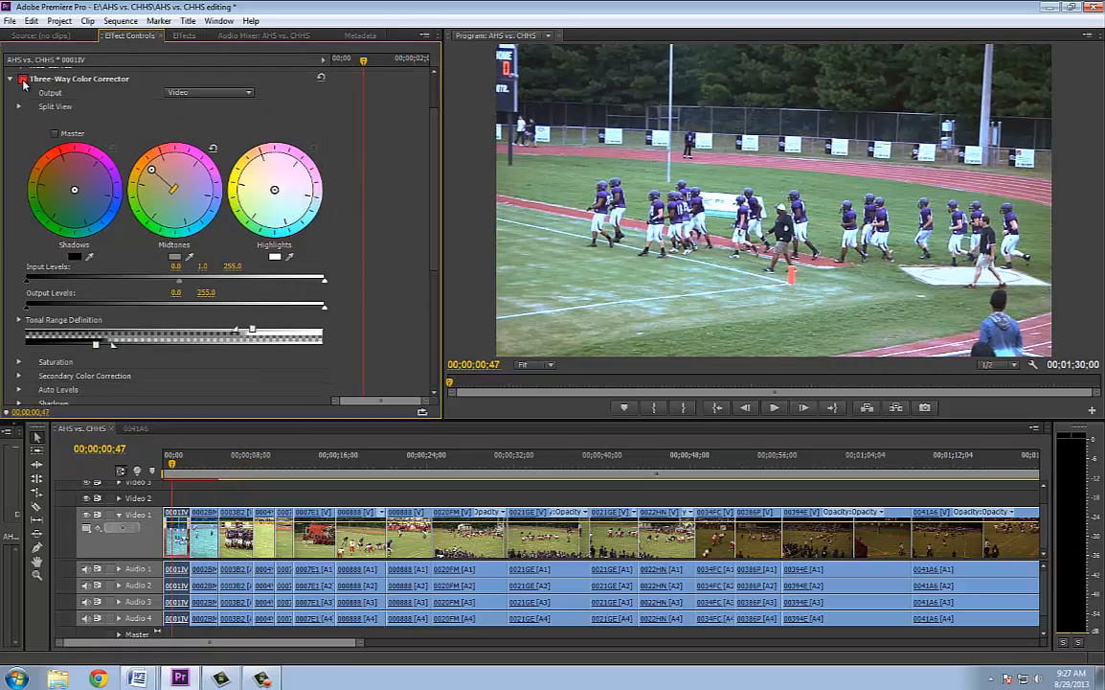
{"action": "scroll", "coordinate": [26, 101], "scroll_direction": "up", "scroll_amount": 2}
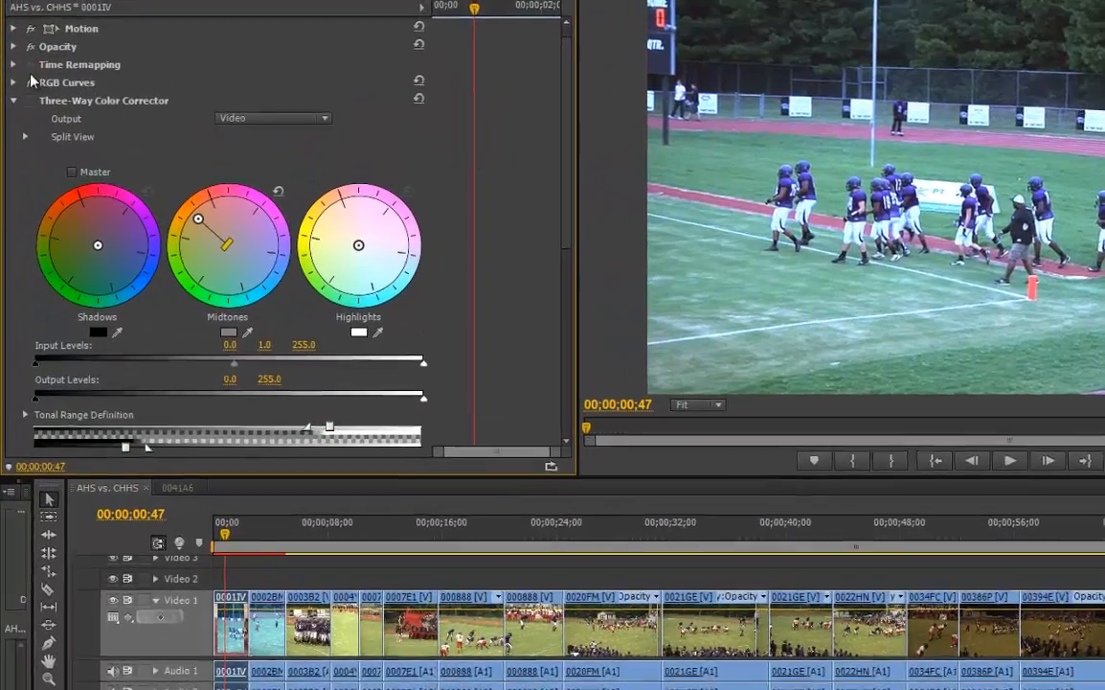
{"action": "left_click", "coordinate": [31, 82]}
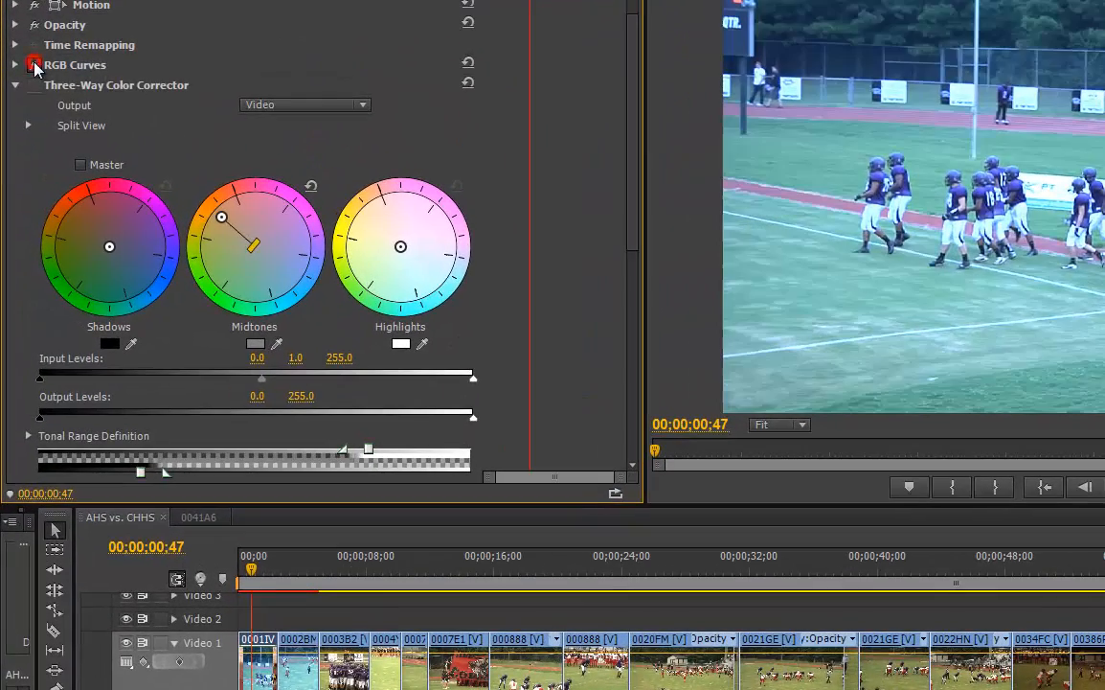
{"action": "left_click", "coordinate": [30, 83]}
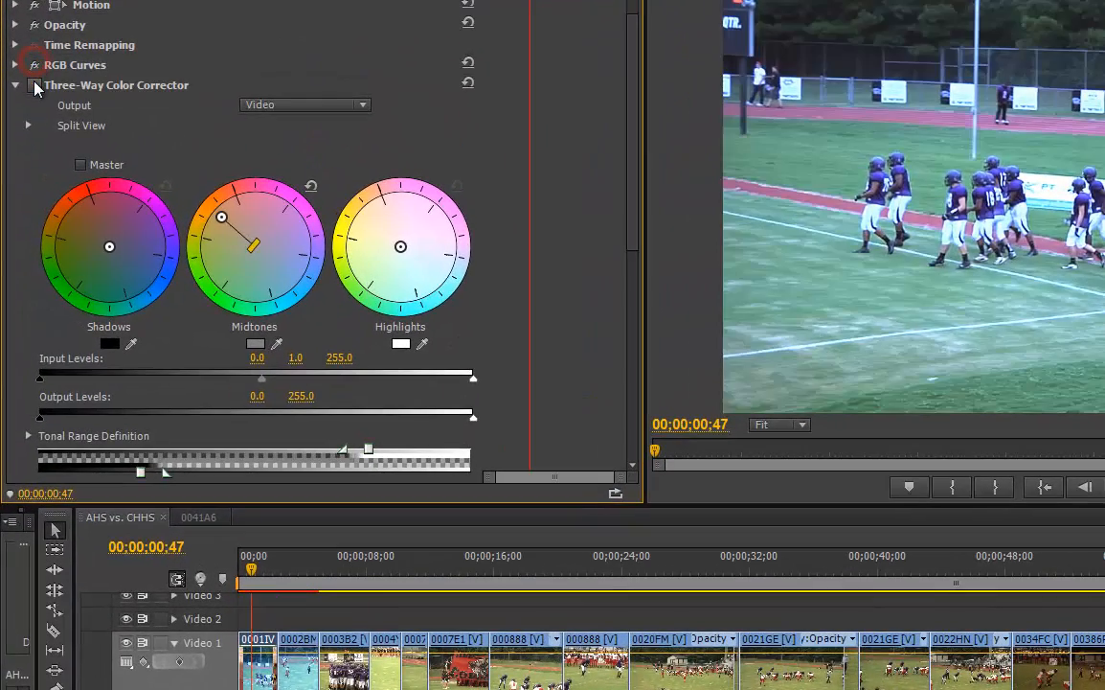
{"action": "left_click", "coordinate": [34, 85]}
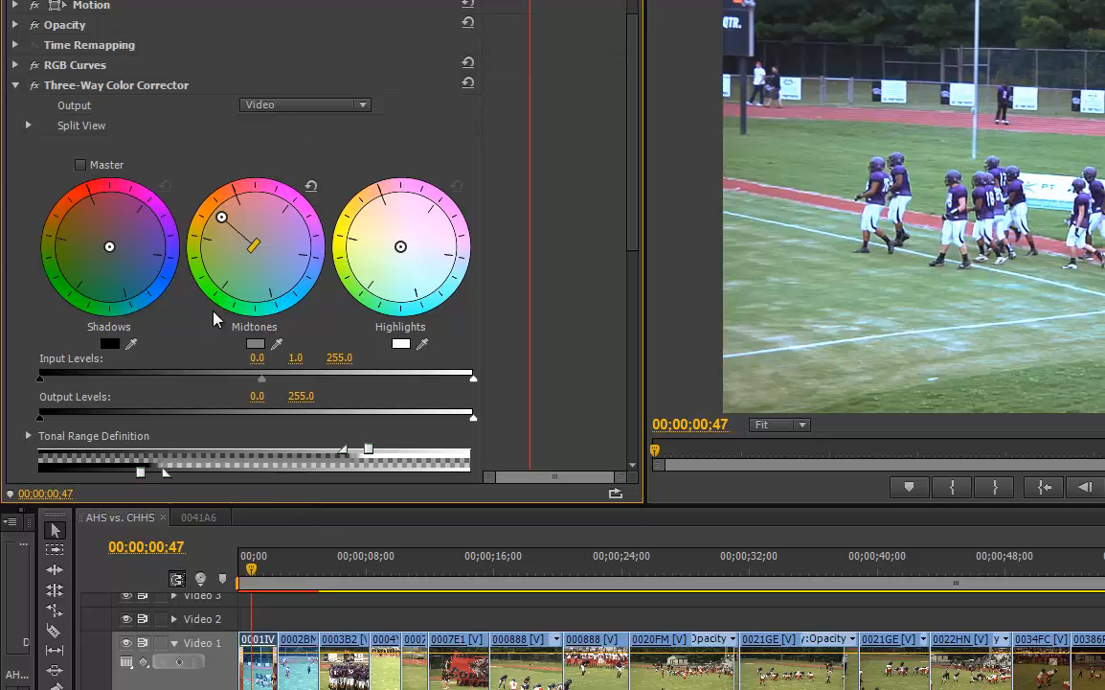
{"action": "left_click", "coordinate": [14, 85]}
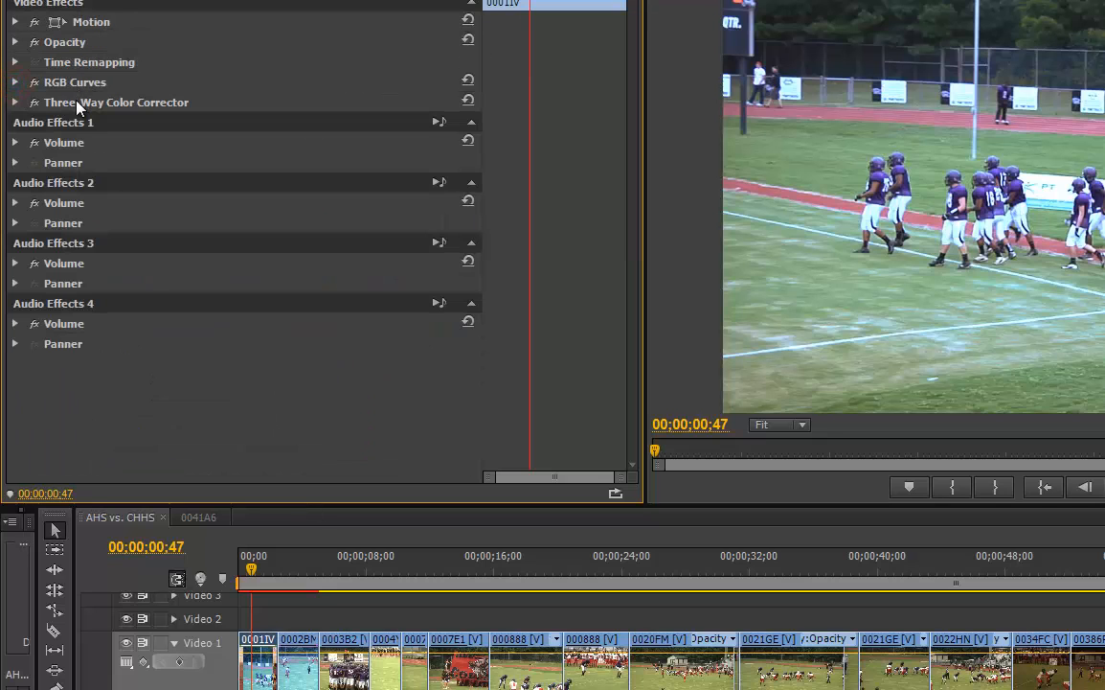
Copy Three-Way Color Corrector from clip 0001IV to clip 0002BM and move the playhead to 00;00;04;26
{"action": "left_click", "coordinate": [76, 101]}
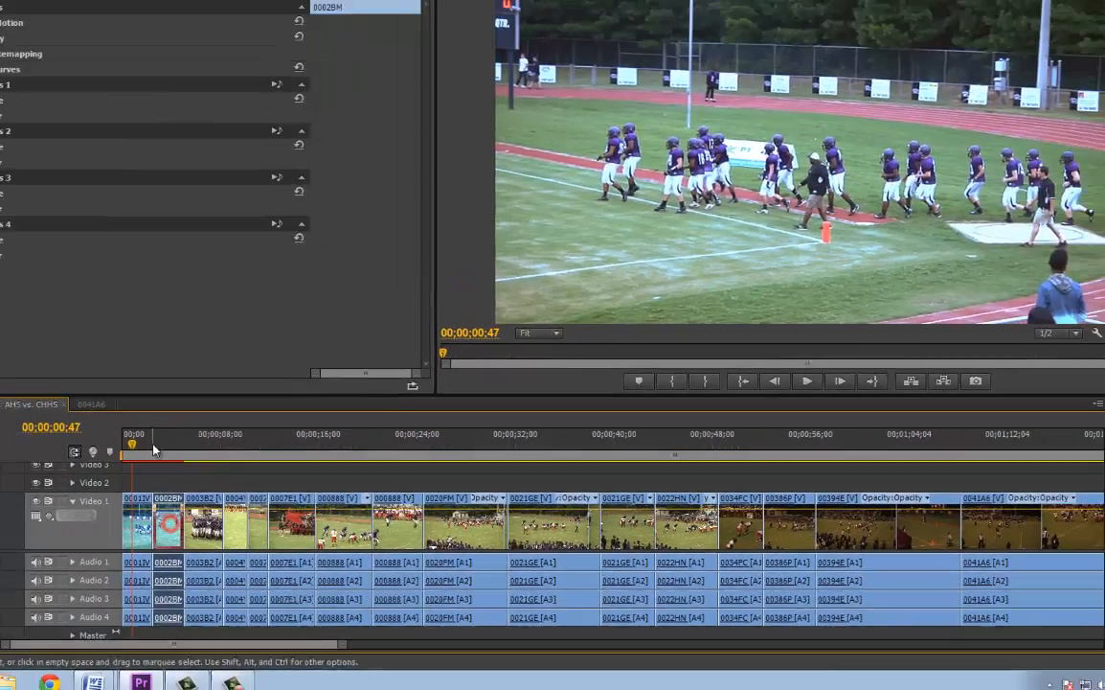
{"action": "left_click", "coordinate": [93, 407]}
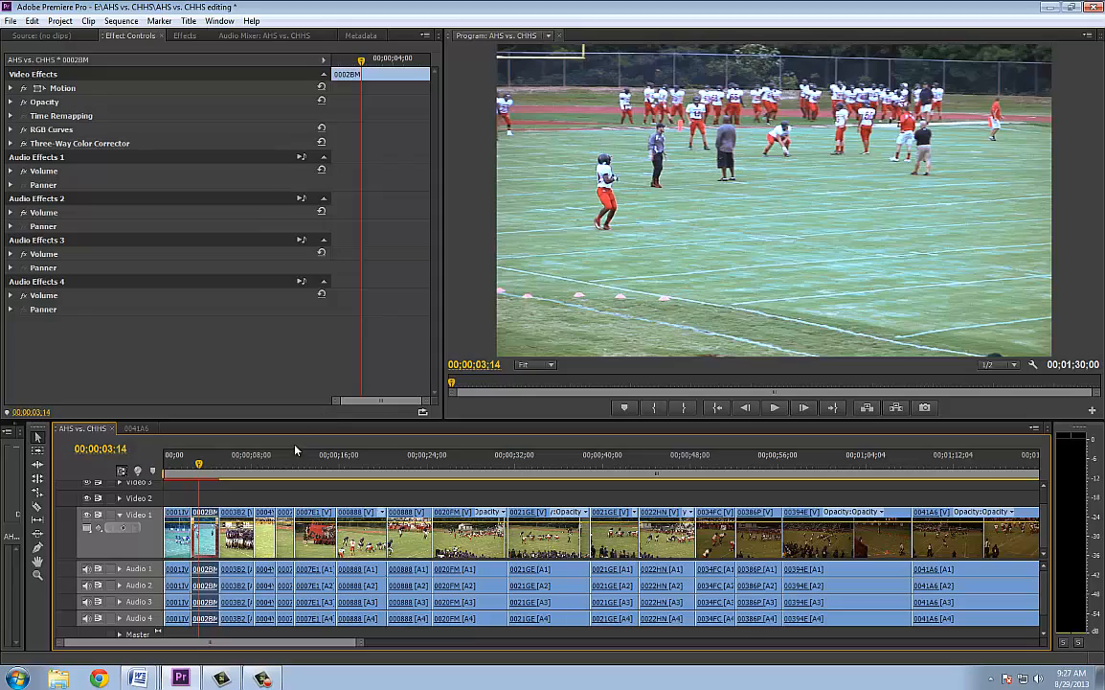
{"action": "mouse_move", "coordinate": [200, 463]}
{"action": "left_mouse_down"}
{"action": "mouse_move", "coordinate": [235, 468]}
{"action": "mouse_move", "coordinate": [212, 469]}
{"action": "left_mouse_up"}
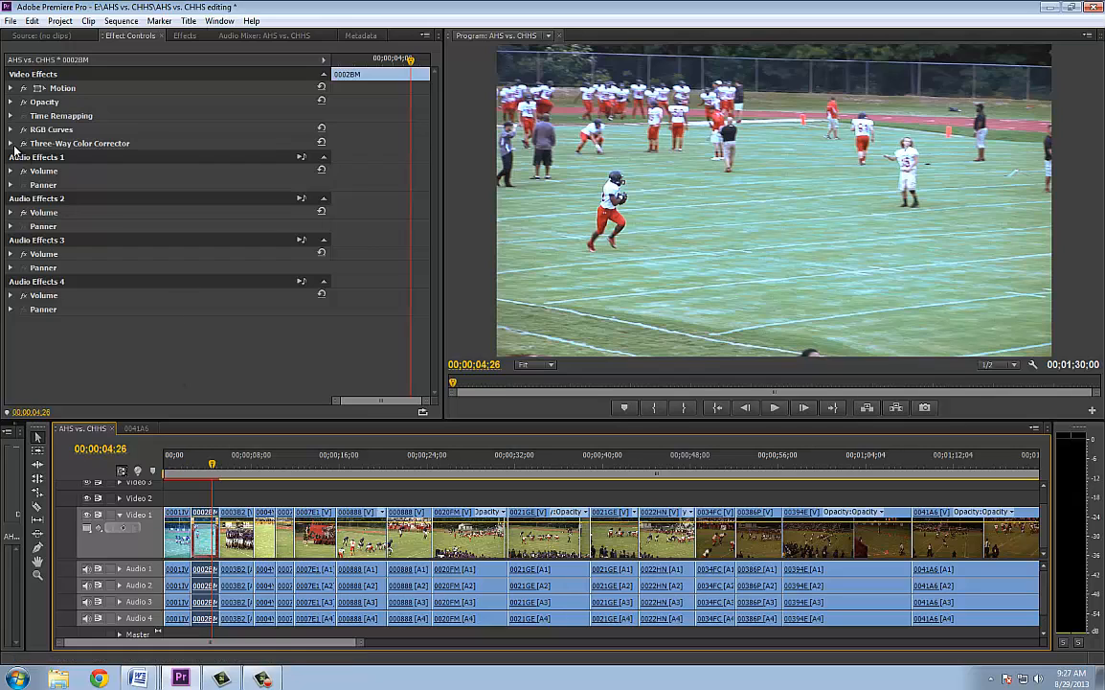
In clip 0002BM's Three-Way Color Corrector, shift the highlights and shadows towards orange and set the midtone input level to 0.9
{"action": "left_click", "coordinate": [11, 143]}
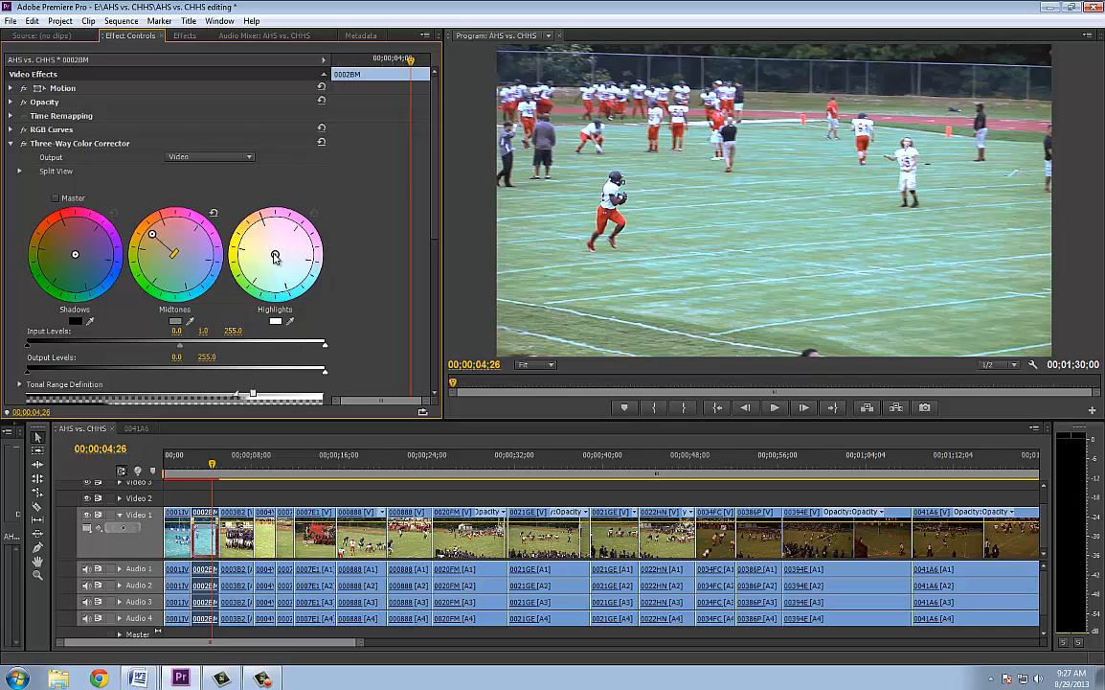
{"action": "left_click_drag", "start_coordinate": [274, 256], "coordinate": [250, 238]}
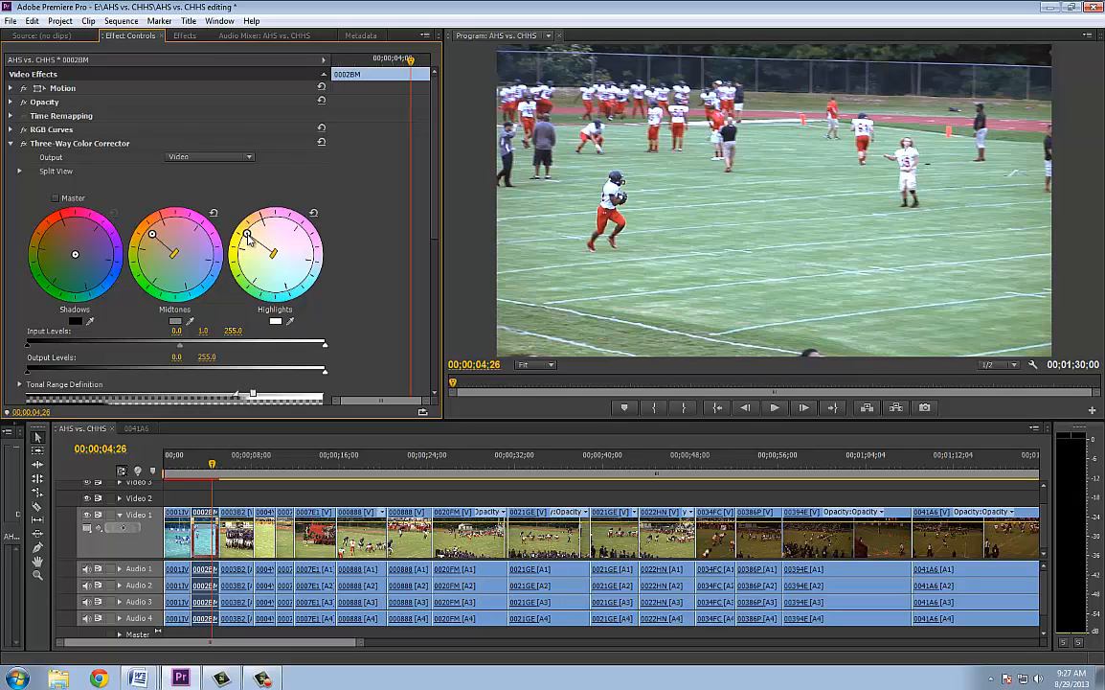
{"action": "left_click_drag", "start_coordinate": [76, 257], "coordinate": [74, 257]}
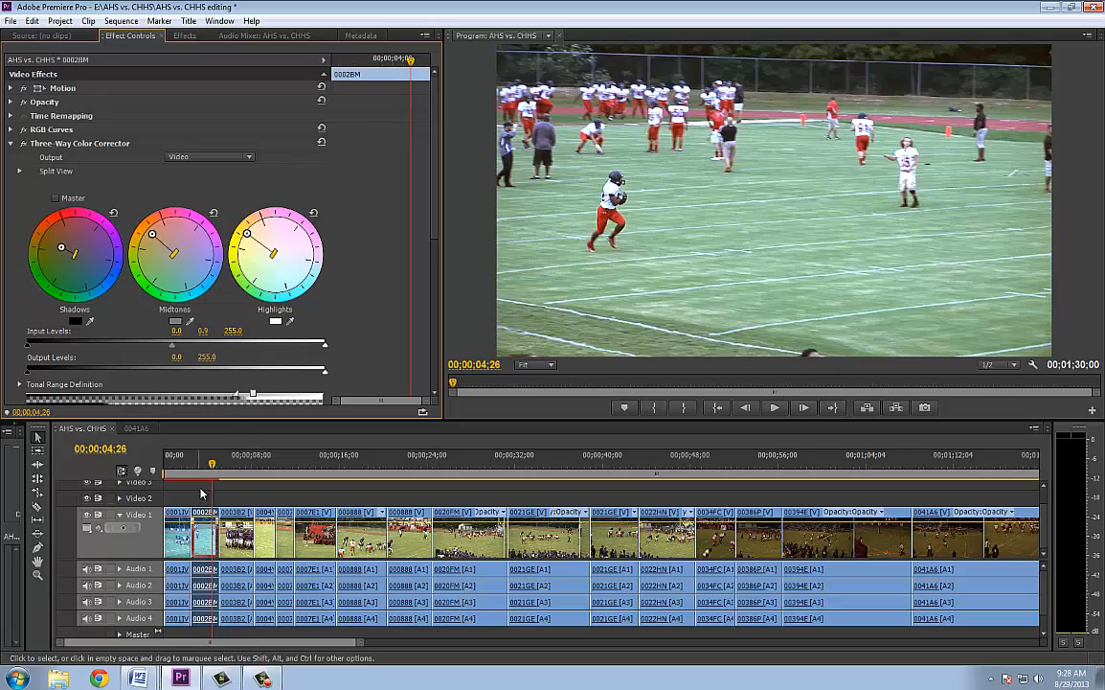
Scrub through the following clips to 00;00;14;42 and enlarge the timeline and clip information areas of the workspace
{"action": "left_click", "coordinate": [225, 467]}
{"action": "left_click_drag", "start_coordinate": [225, 467], "coordinate": [311, 479]}
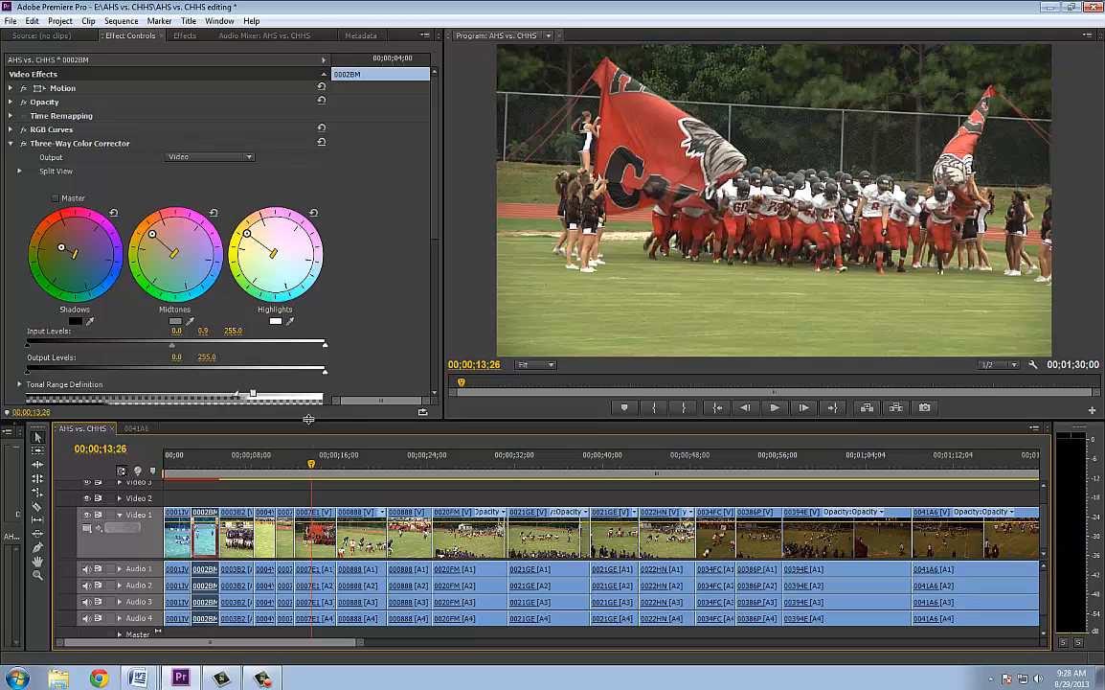
{"action": "left_click_drag", "start_coordinate": [309, 421], "coordinate": [308, 335]}
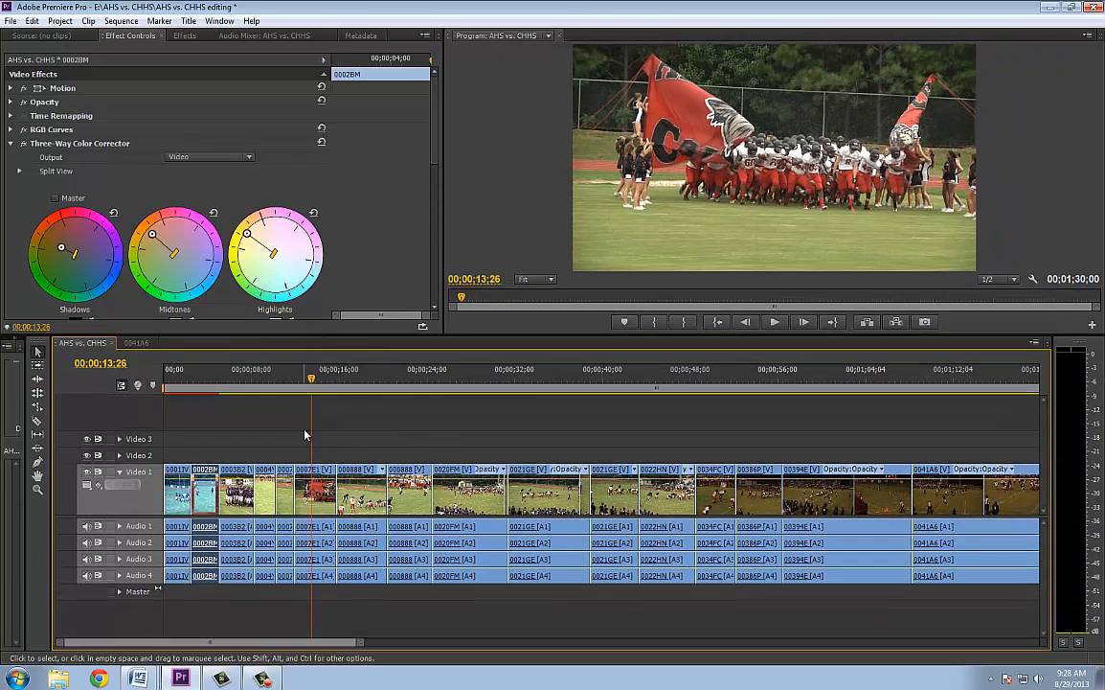
{"action": "left_click_drag", "start_coordinate": [311, 379], "coordinate": [326, 399]}
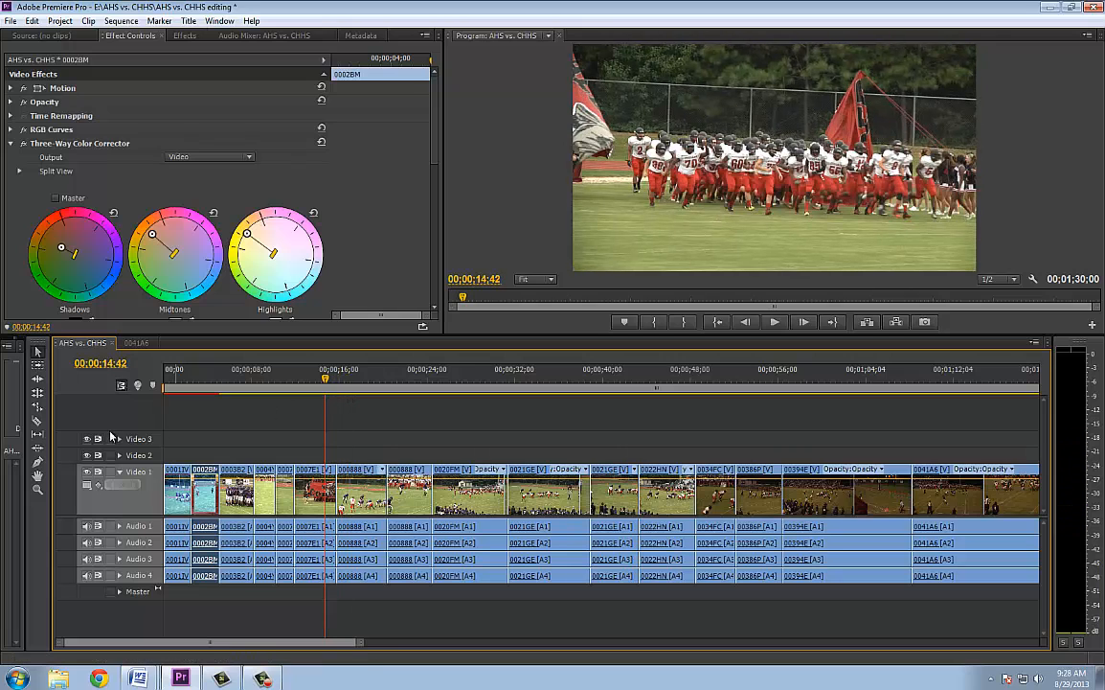
{"action": "left_click_drag", "start_coordinate": [23, 437], "coordinate": [82, 436]}
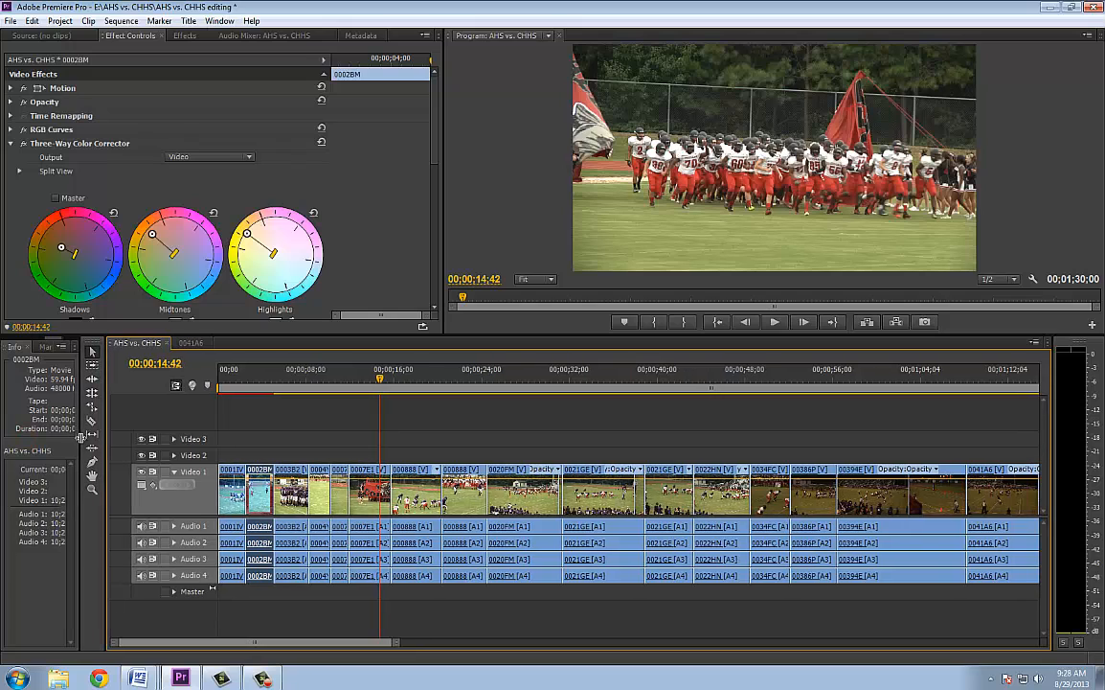
Place the playhead at 00;00;01;30 and open the uncorrected clip 0001IV as source at 10;16;16;31 to compare it with the corrected picture
{"action": "left_click", "coordinate": [236, 379]}
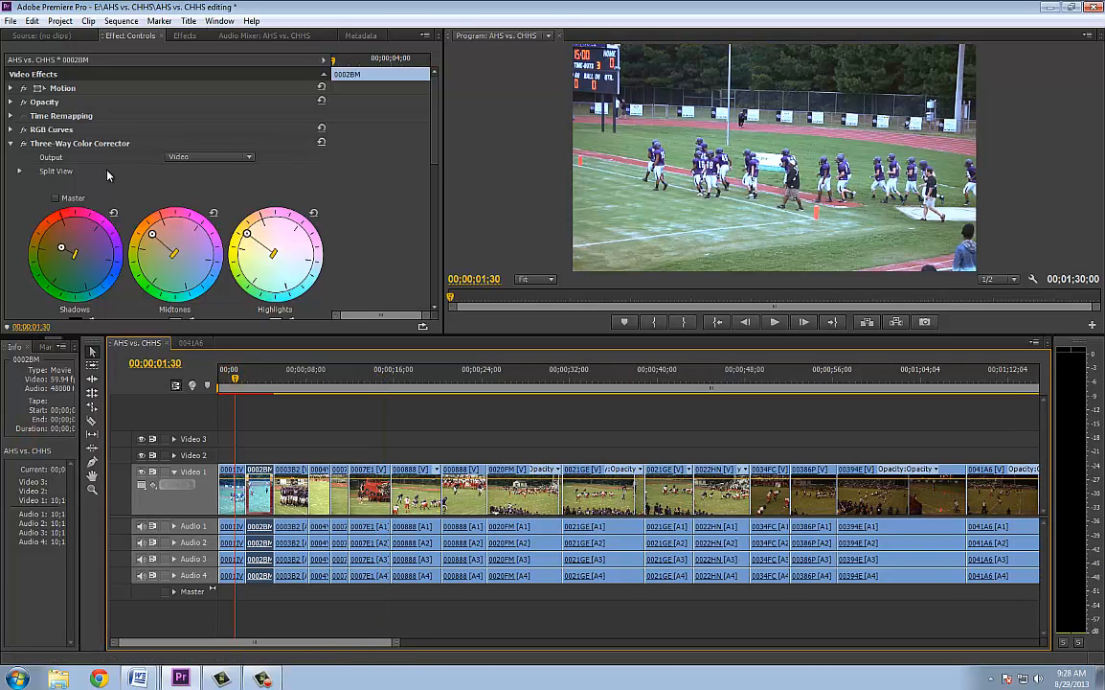
{"action": "left_click", "coordinate": [10, 143]}
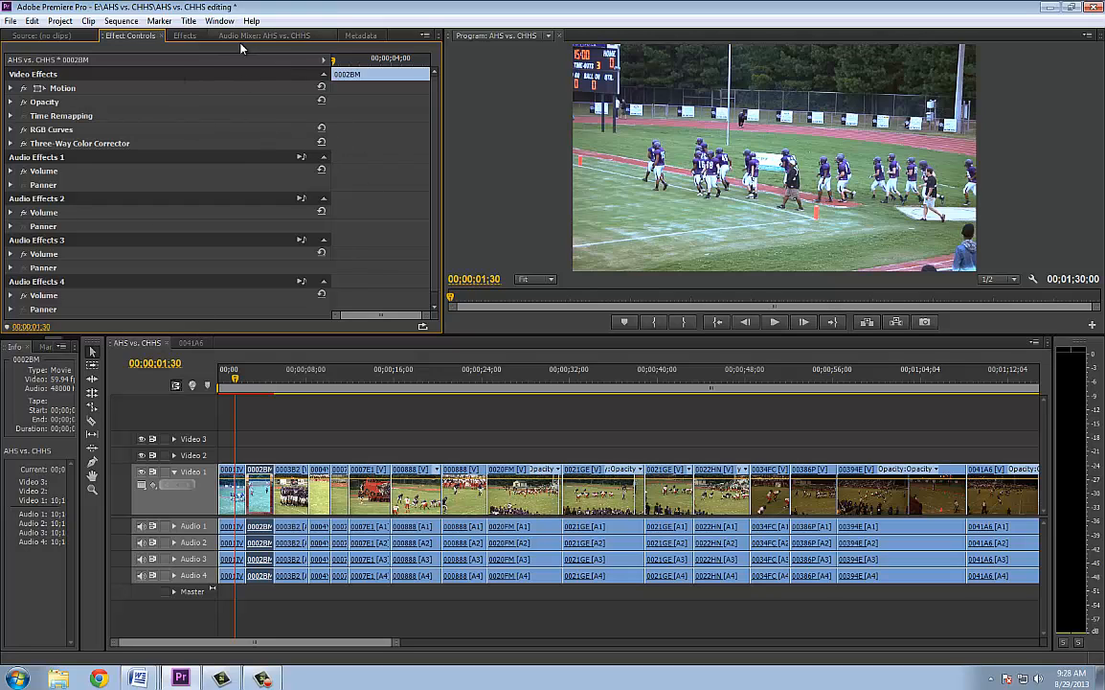
{"action": "left_click", "coordinate": [30, 36]}
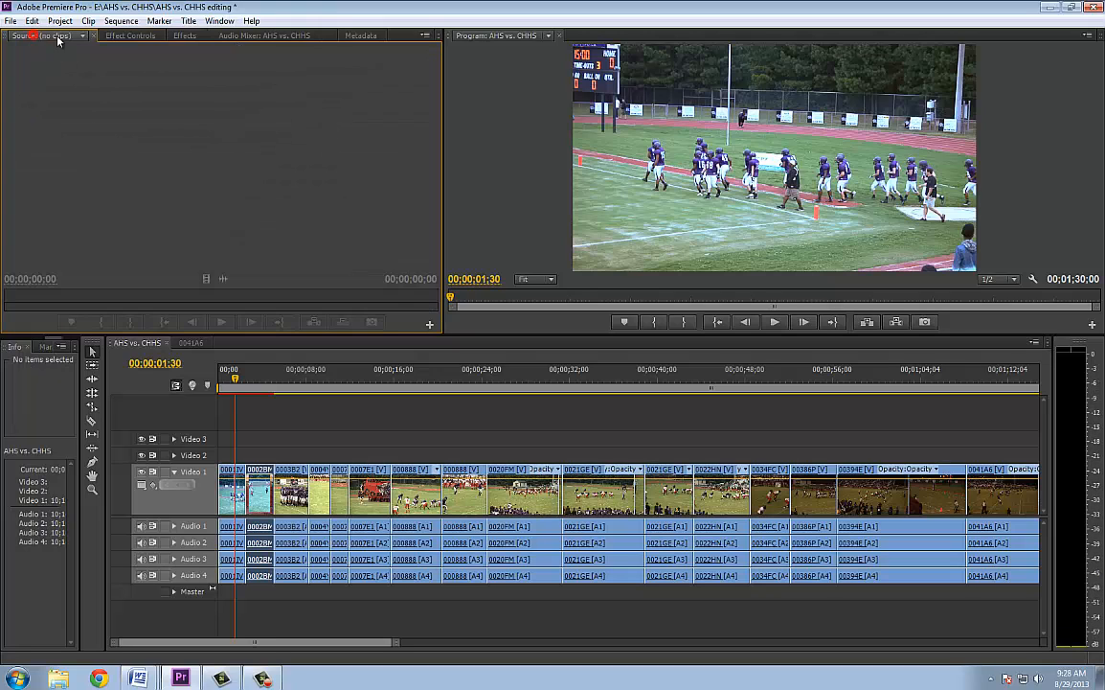
{"action": "double_click", "coordinate": [233, 496]}
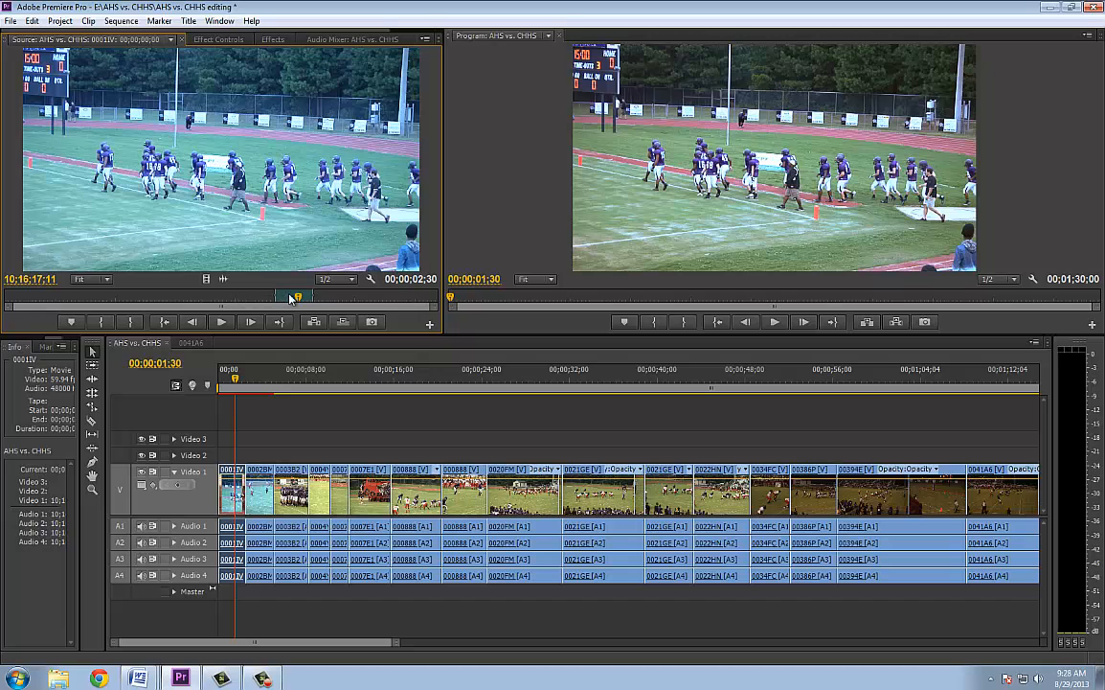
{"action": "left_click_drag", "start_coordinate": [292, 299], "coordinate": [288, 299]}
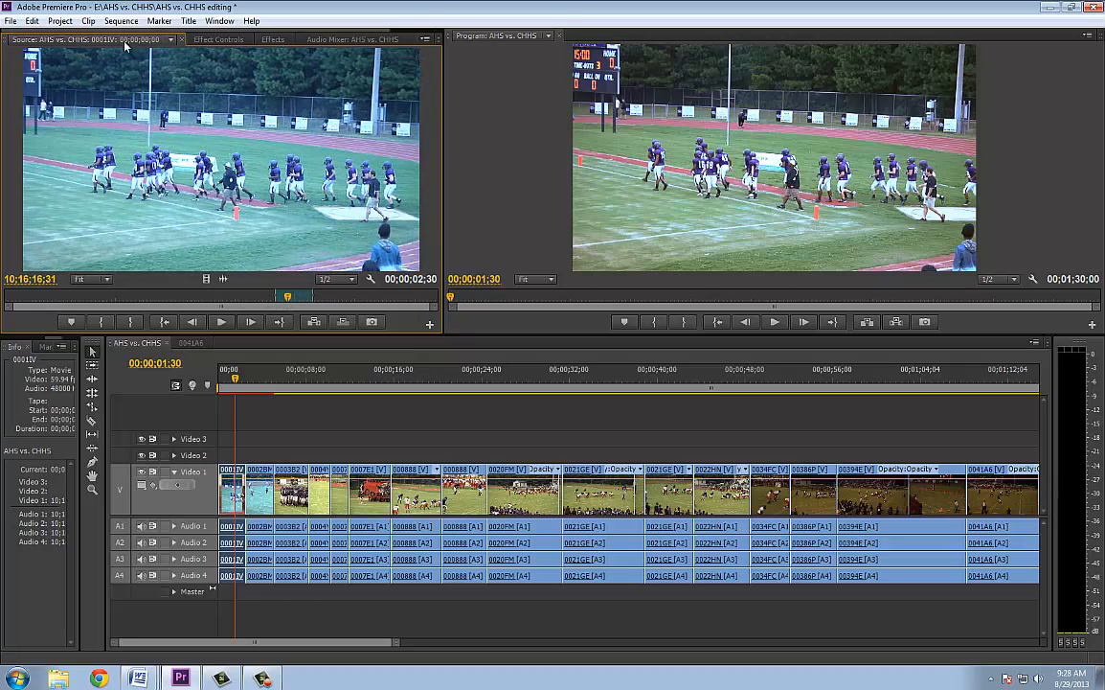
Look over clip 0001IV's applied effects and the sequence's audio mixer, and clear the "three" effects search
{"action": "left_click", "coordinate": [199, 39]}
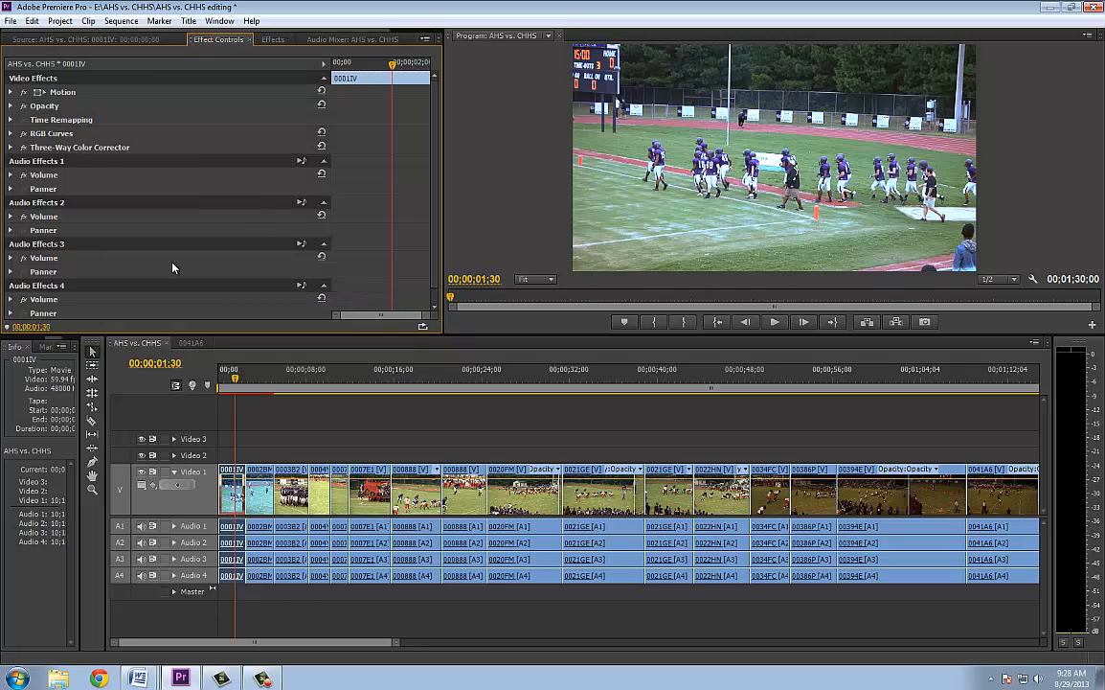
{"action": "left_click", "coordinate": [274, 39]}
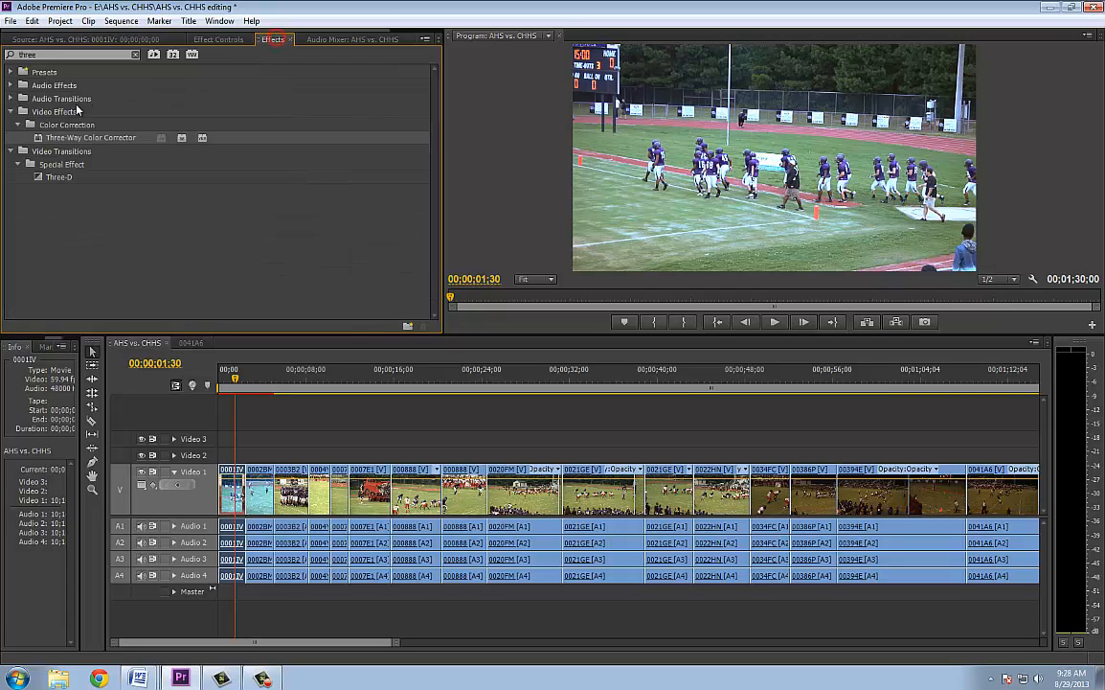
{"action": "left_click", "coordinate": [134, 54]}
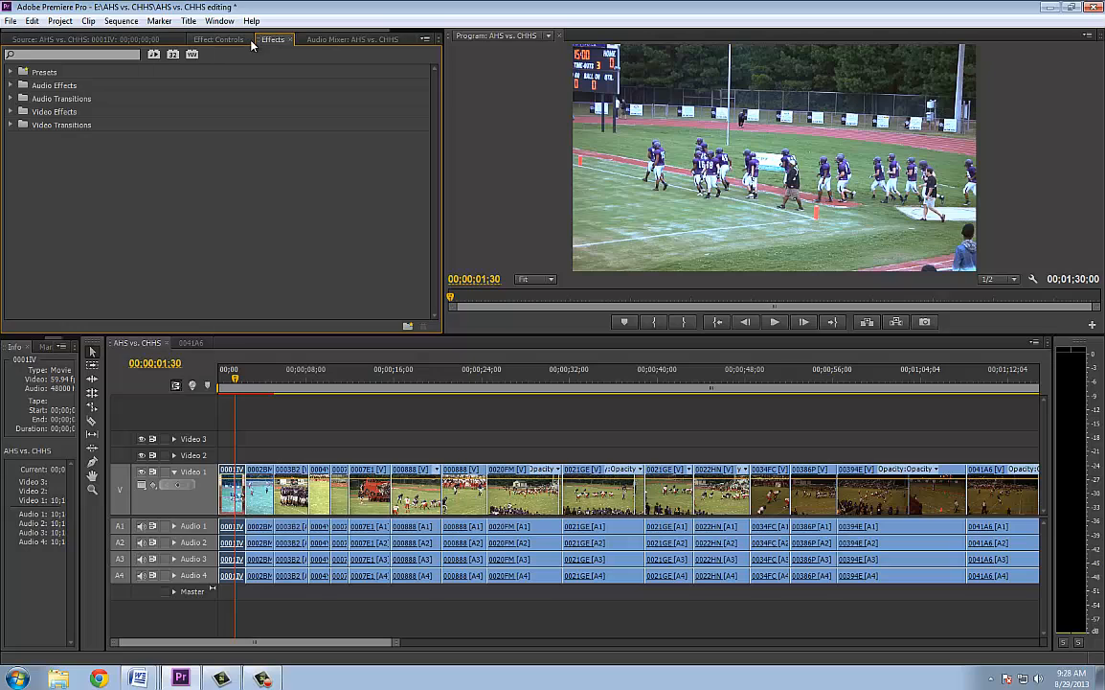
{"action": "left_click", "coordinate": [348, 40]}
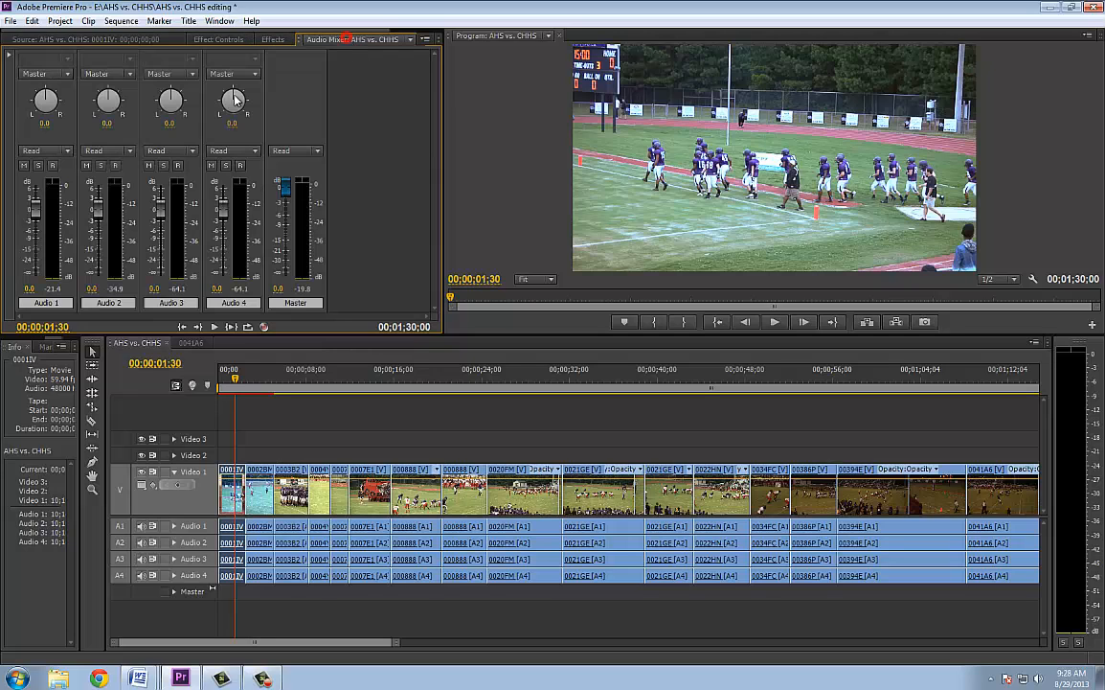
{"action": "left_click", "coordinate": [274, 40]}
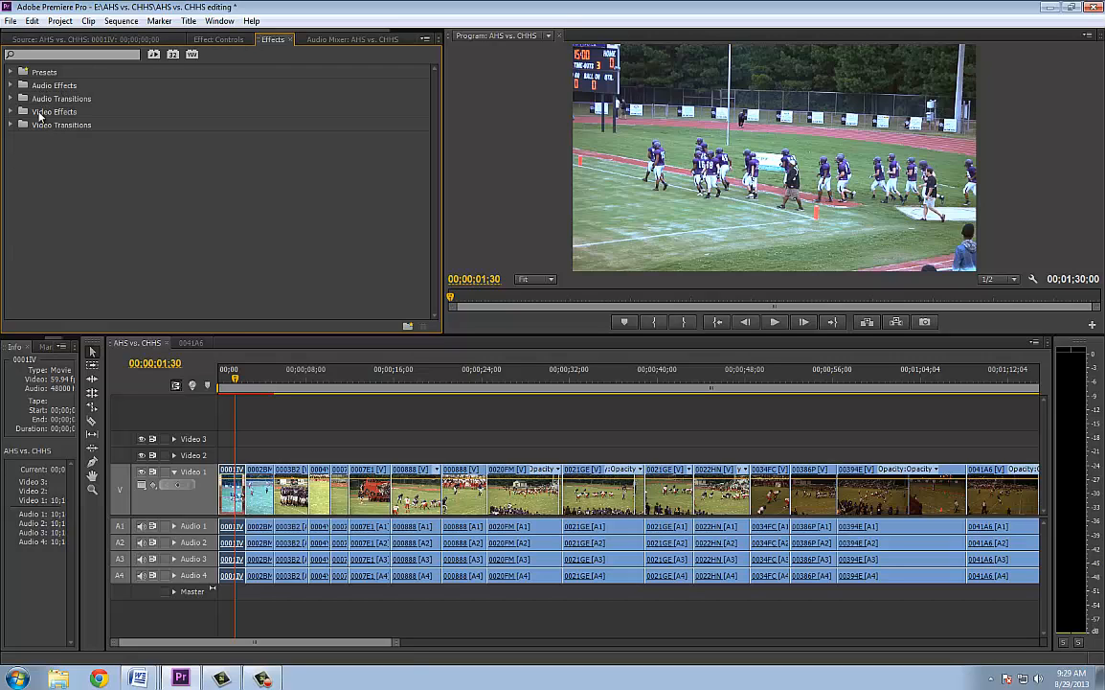
Expand the video effects and browse the effects in the Stylize group
{"action": "left_click", "coordinate": [11, 112]}
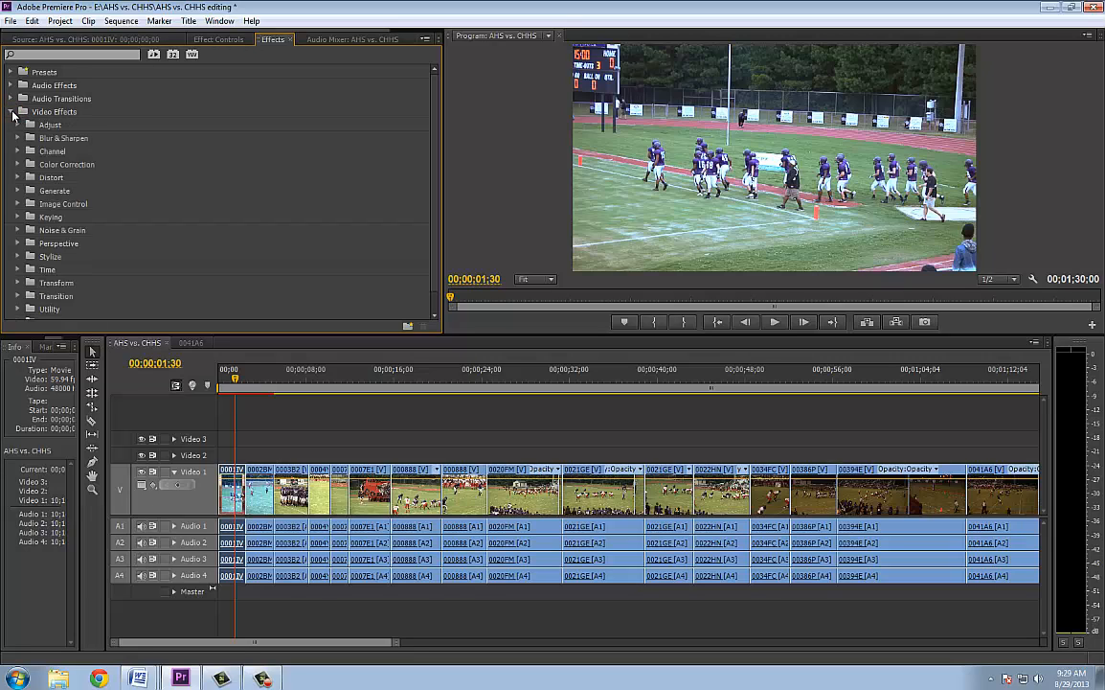
{"action": "left_click", "coordinate": [11, 112]}
{"action": "left_click", "coordinate": [11, 111]}
{"action": "left_click", "coordinate": [16, 258]}
{"action": "scroll", "coordinate": [70, 254], "scroll_direction": "down", "scroll_amount": 3}
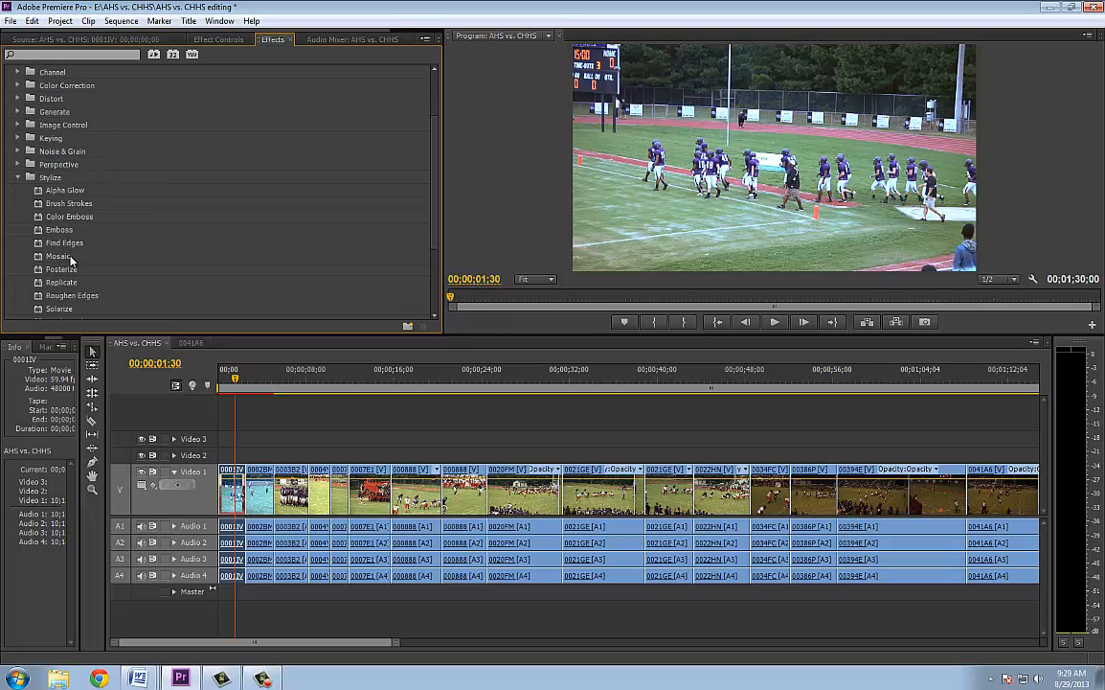
{"action": "scroll", "coordinate": [70, 262], "scroll_direction": "down", "scroll_amount": 1}
{"action": "scroll", "coordinate": [70, 263], "scroll_direction": "up", "scroll_amount": 1}
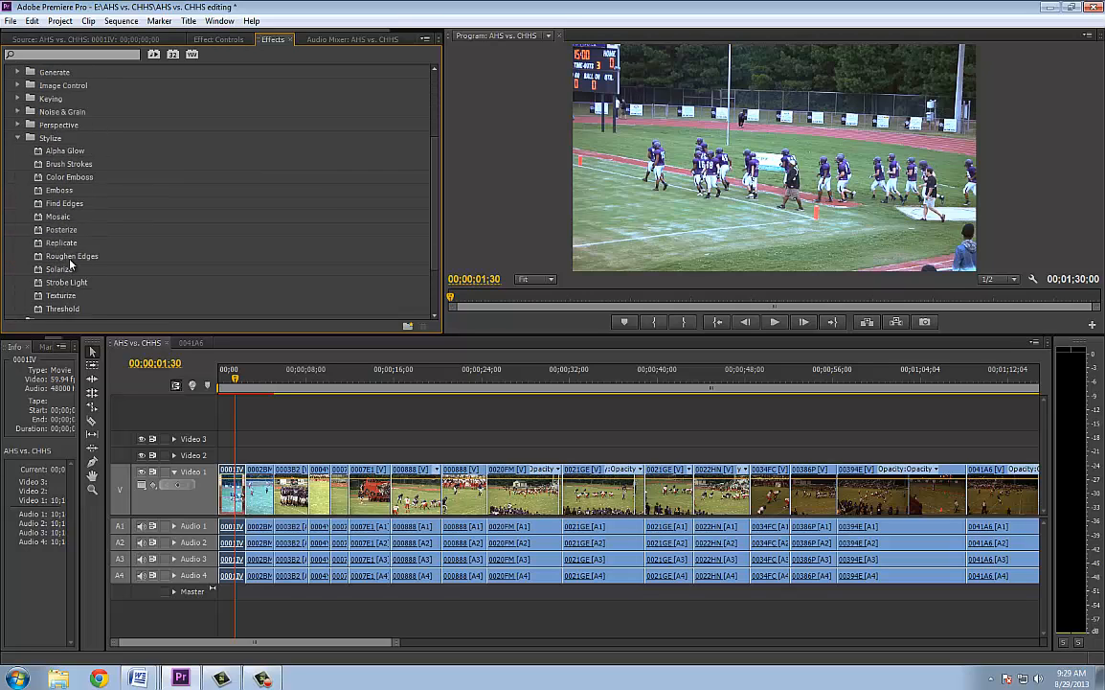
Collapse the Stylize group and check the Video group of the video effects
{"action": "left_click", "coordinate": [17, 150]}
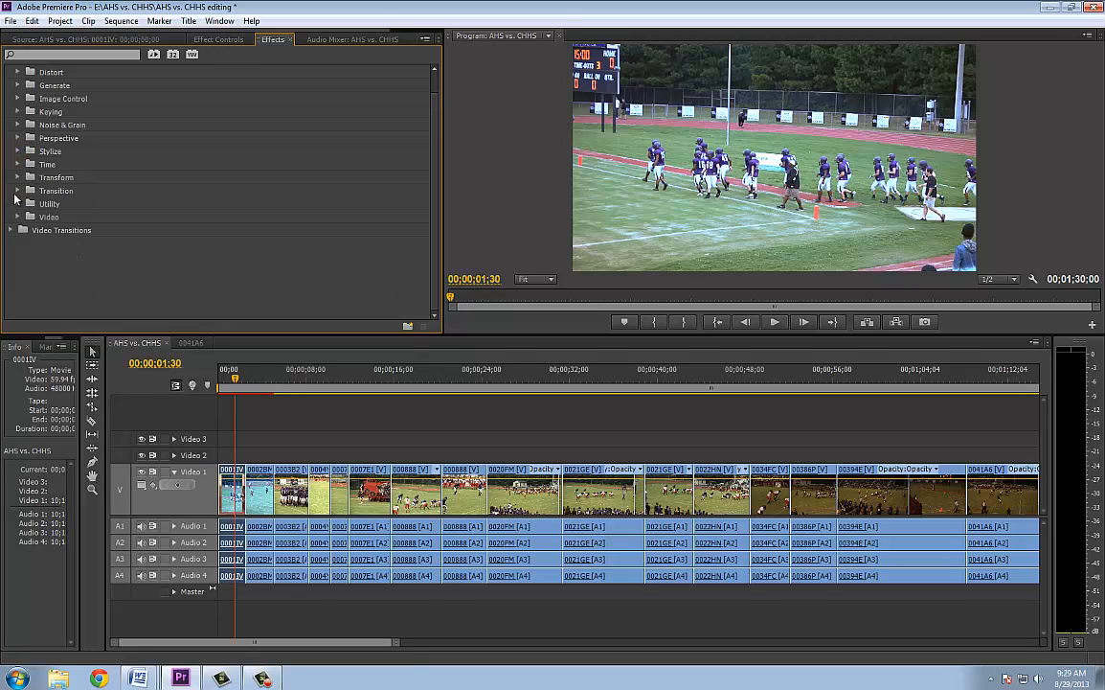
{"action": "left_click", "coordinate": [17, 217]}
{"action": "left_click", "coordinate": [18, 218]}
{"action": "left_click", "coordinate": [59, 55]}
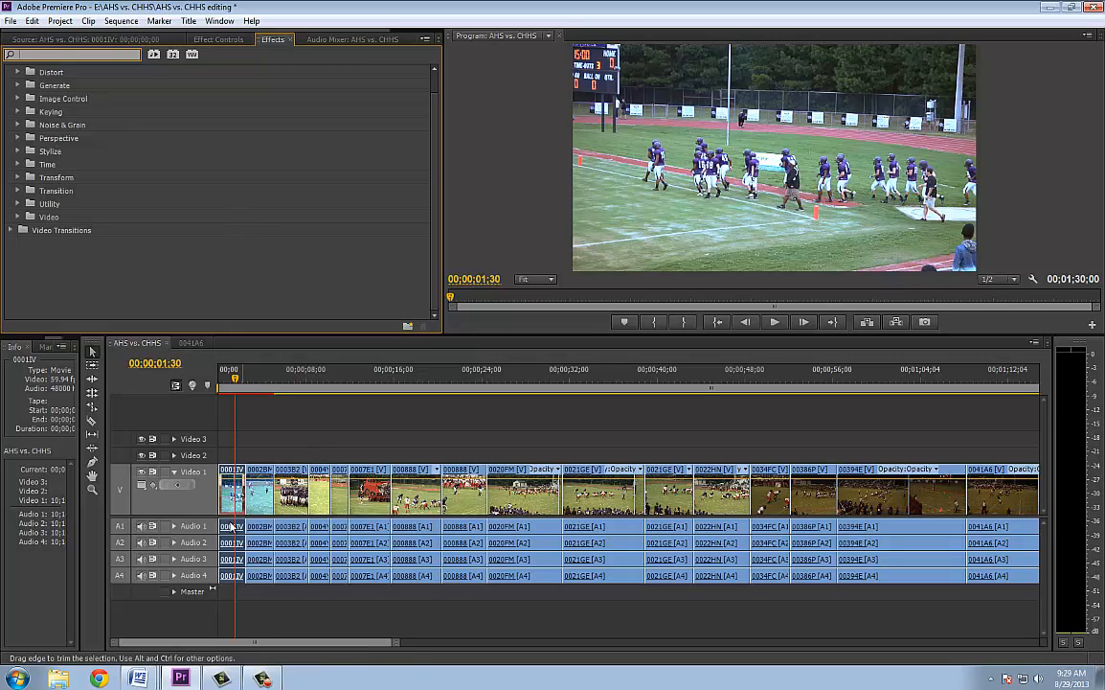
Turn off RGB Curves and Three-Way Color Corrector on clips 0001IV and 0002BM and place the playhead at 00;00;01;44
{"action": "left_click", "coordinate": [218, 40]}
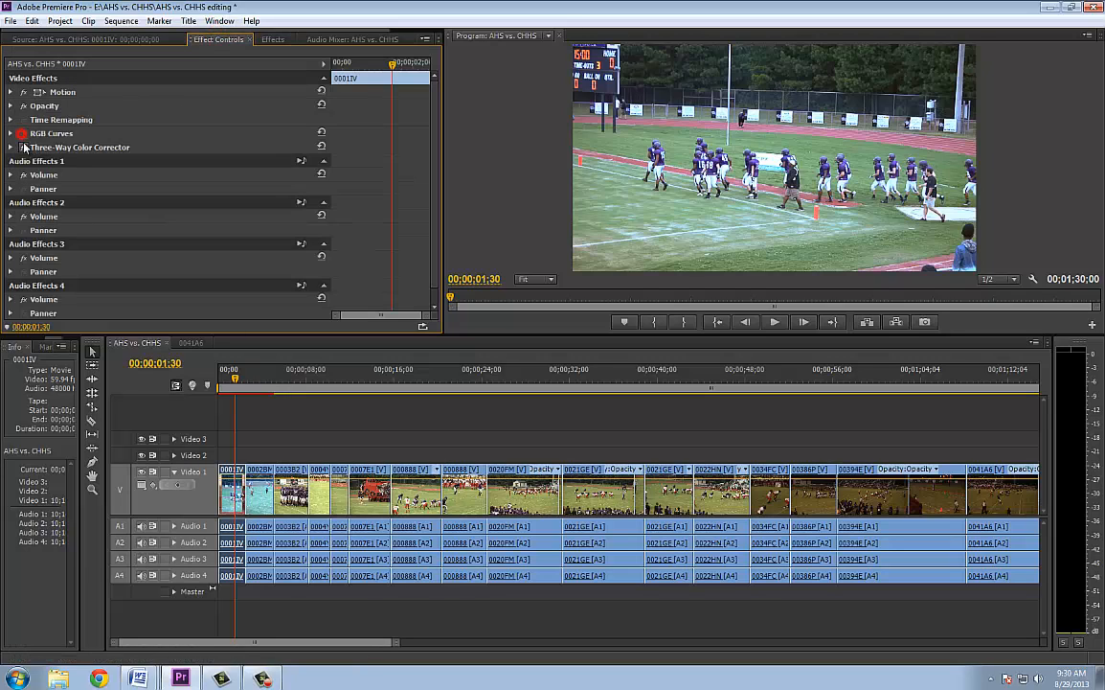
{"action": "left_click", "coordinate": [272, 40]}
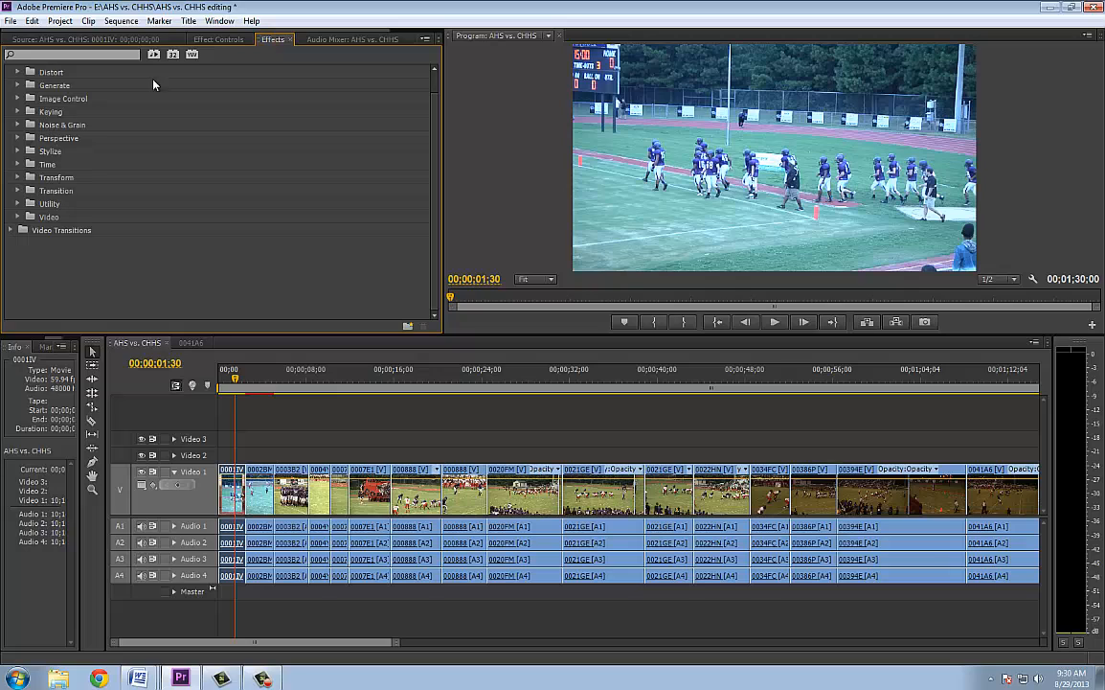
{"action": "left_click", "coordinate": [219, 41]}
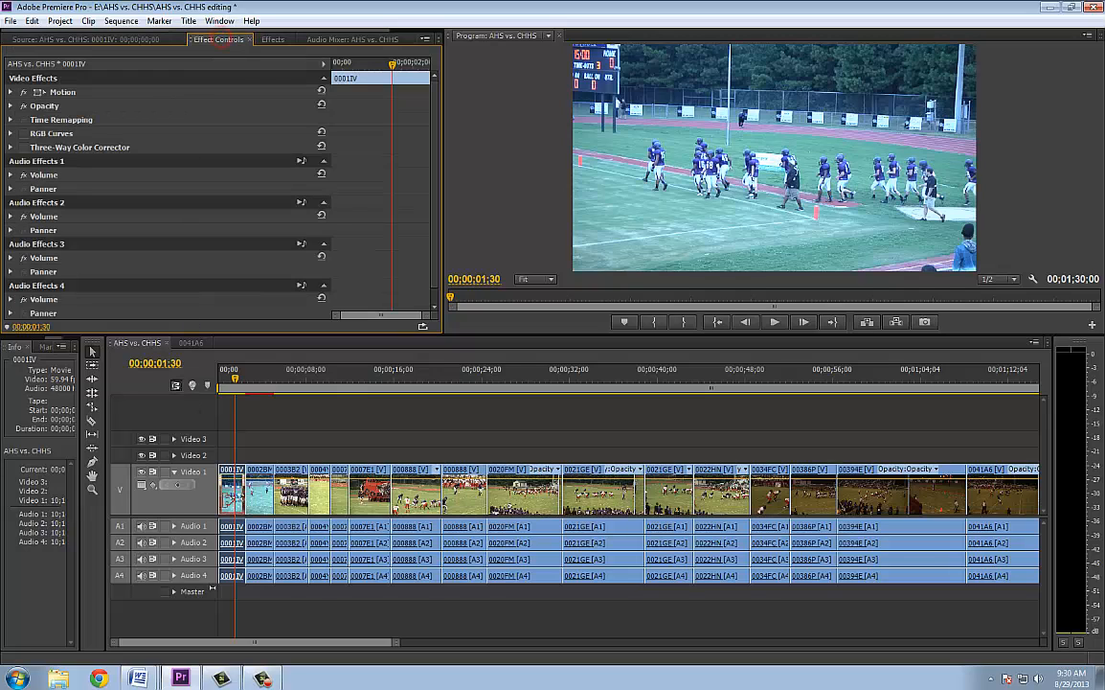
{"action": "left_click", "coordinate": [259, 491]}
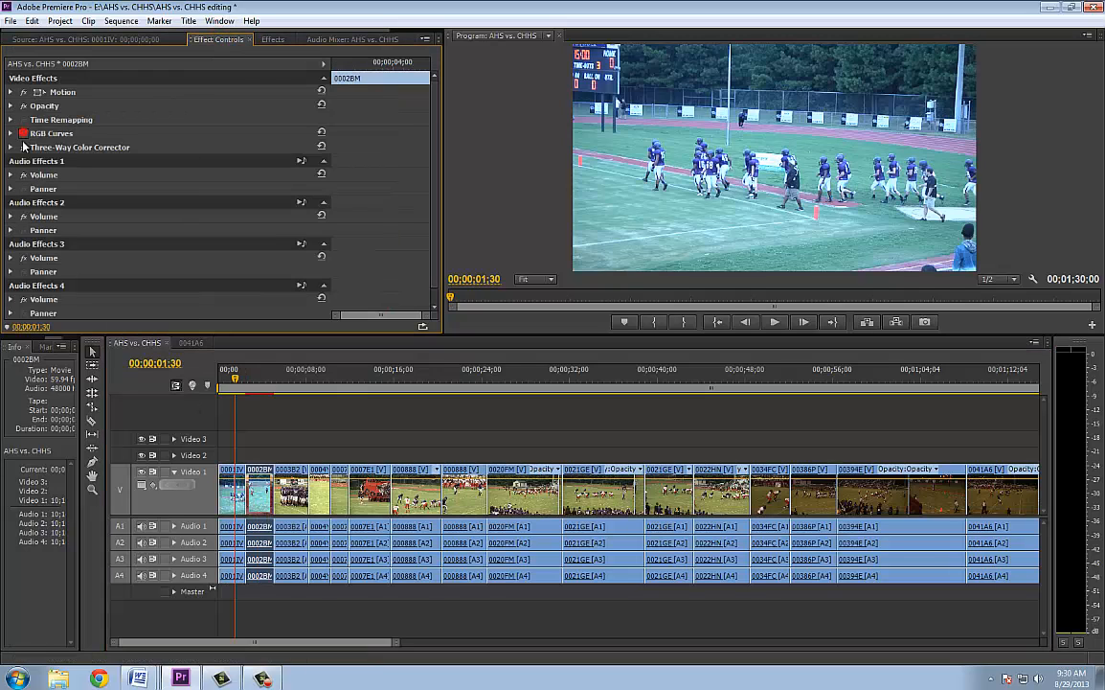
{"action": "left_click", "coordinate": [23, 134]}
{"action": "left_click", "coordinate": [270, 387]}
{"action": "left_click_drag", "start_coordinate": [270, 387], "coordinate": [237, 402]}
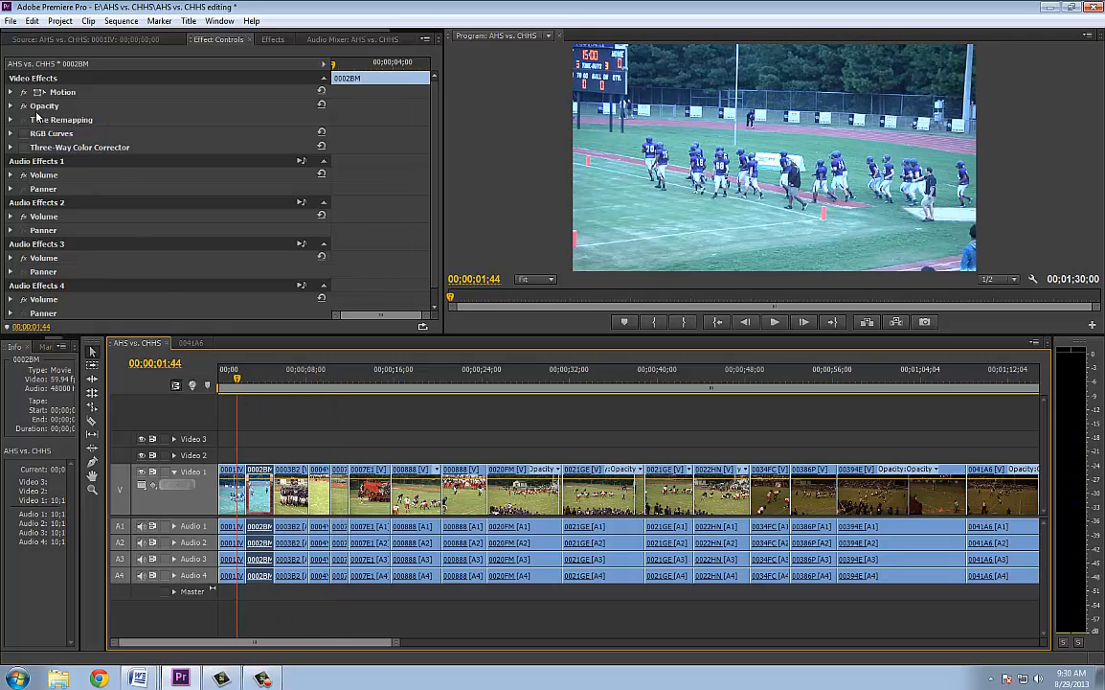
Search the effects for "tint" and apply Tint to clips 0001IV and 0002BM
{"action": "left_click", "coordinate": [268, 40]}
{"action": "left_click", "coordinate": [82, 53]}
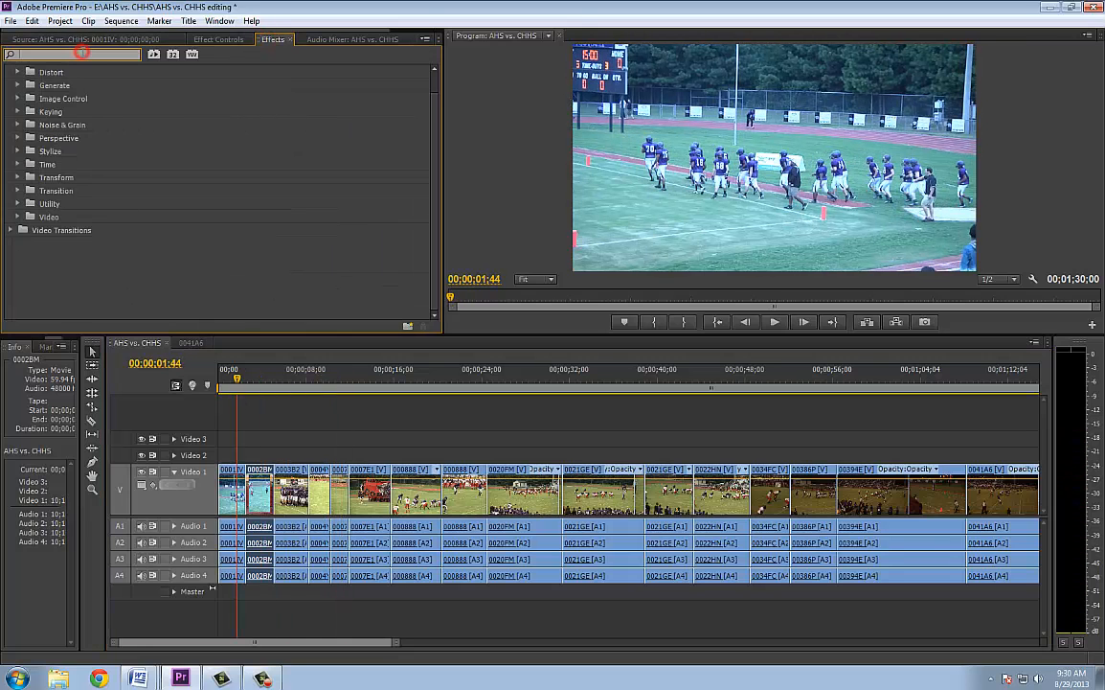
{"action": "type", "text": "tint"}
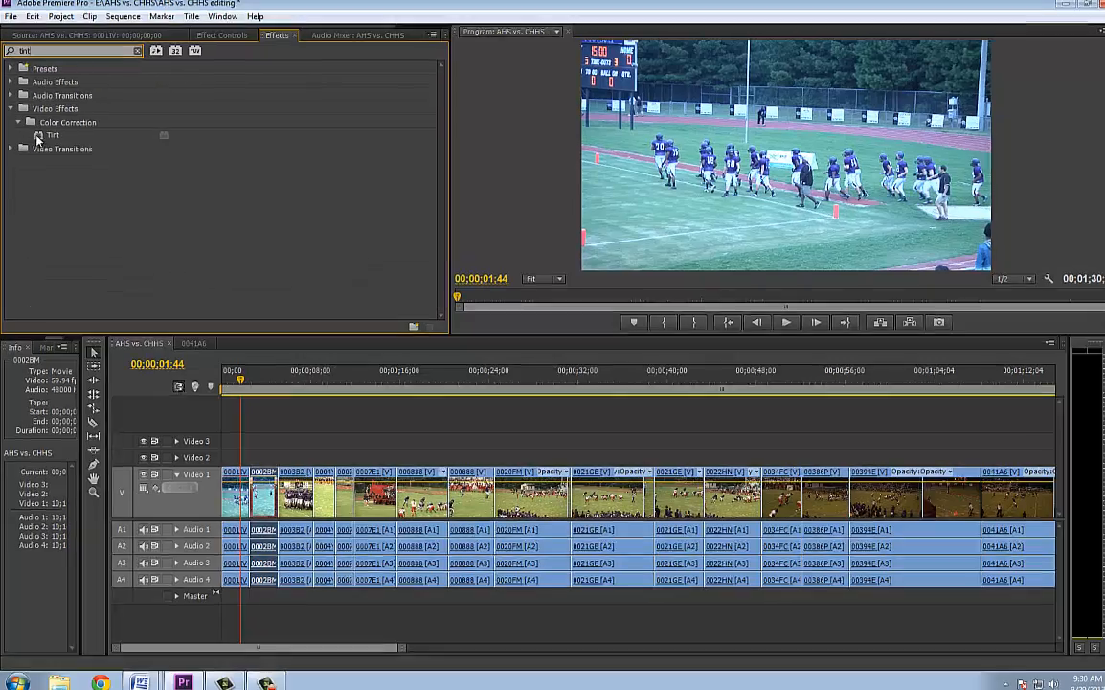
{"action": "left_click_drag", "start_coordinate": [40, 137], "coordinate": [224, 477]}
{"action": "left_click_drag", "start_coordinate": [327, 554], "coordinate": [326, 546]}
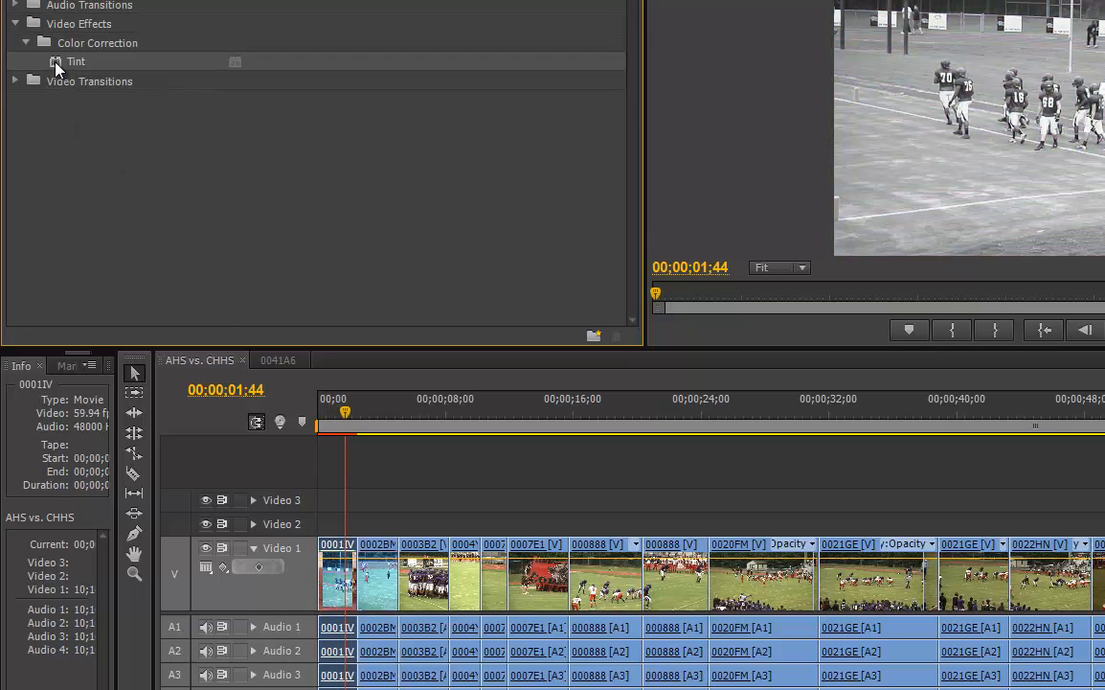
{"action": "left_click", "coordinate": [56, 63]}
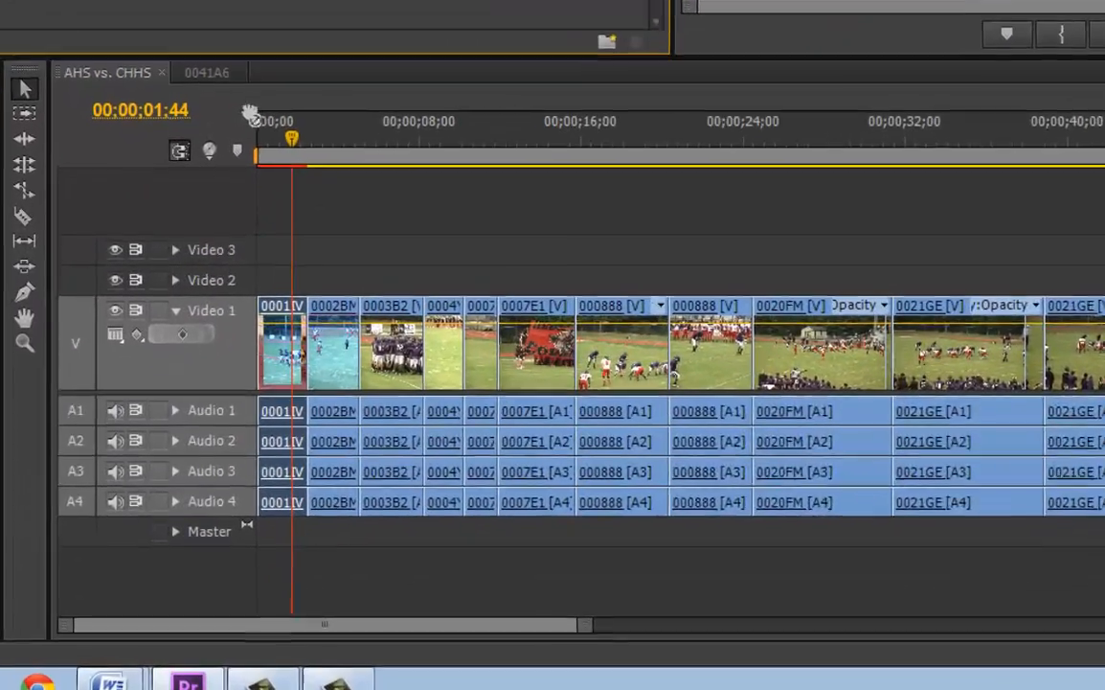
{"action": "left_click_drag", "start_coordinate": [251, 116], "coordinate": [362, 322]}
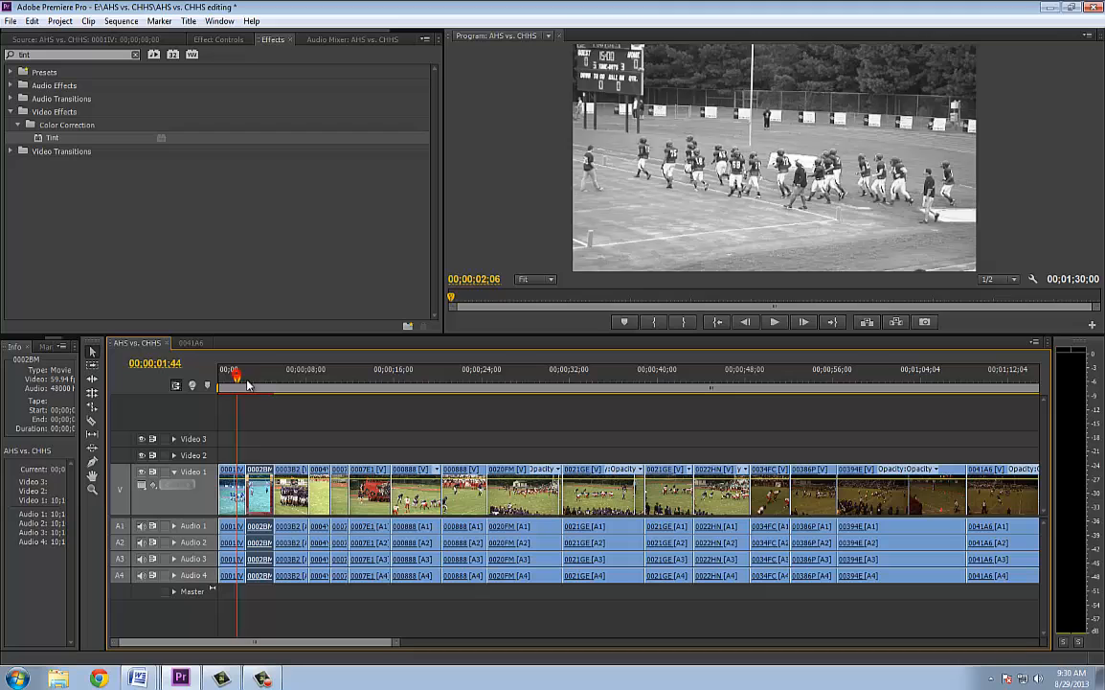
{"action": "left_click", "coordinate": [367, 89]}
Apply Tint to clips 0003B2 and 0004YE, moving the playhead over each and leaving it at 00;00;09;11
{"action": "left_click_drag", "start_coordinate": [267, 387], "coordinate": [287, 391]}
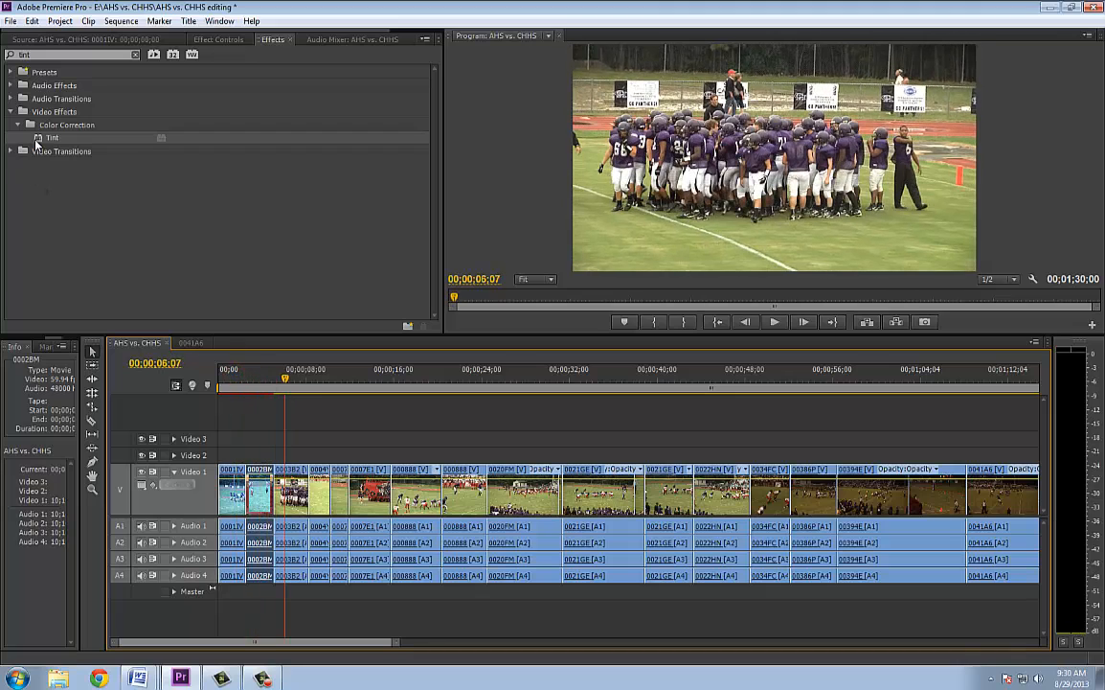
{"action": "left_click_drag", "start_coordinate": [43, 137], "coordinate": [290, 490]}
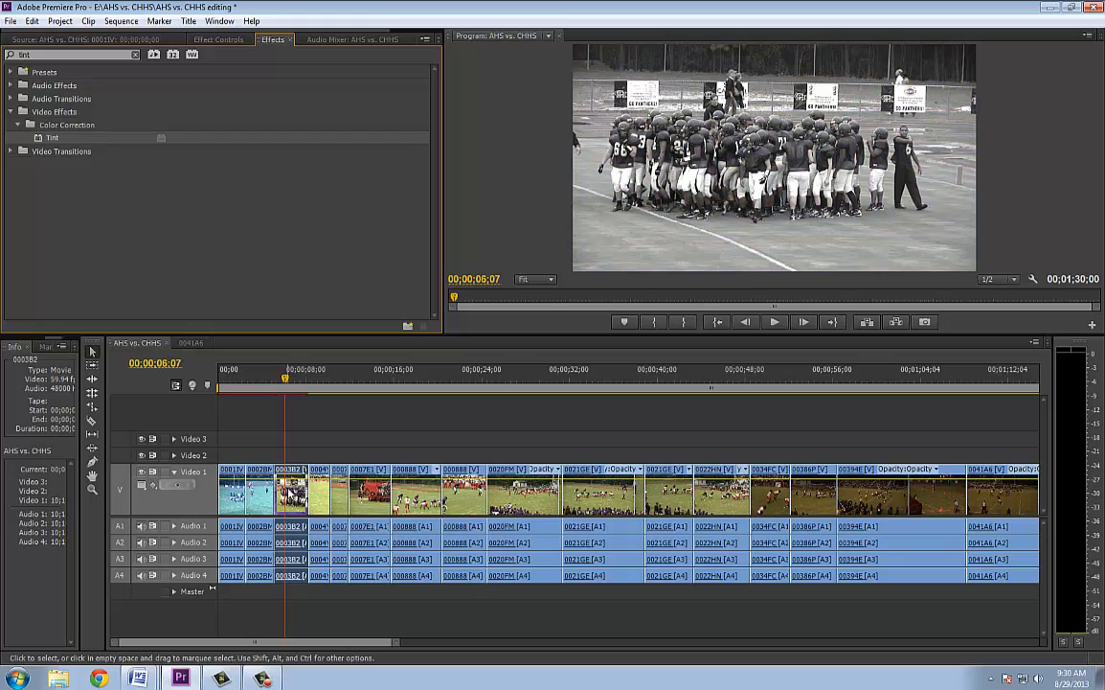
{"action": "left_click_drag", "start_coordinate": [284, 381], "coordinate": [321, 386]}
{"action": "left_click_drag", "start_coordinate": [43, 138], "coordinate": [319, 490]}
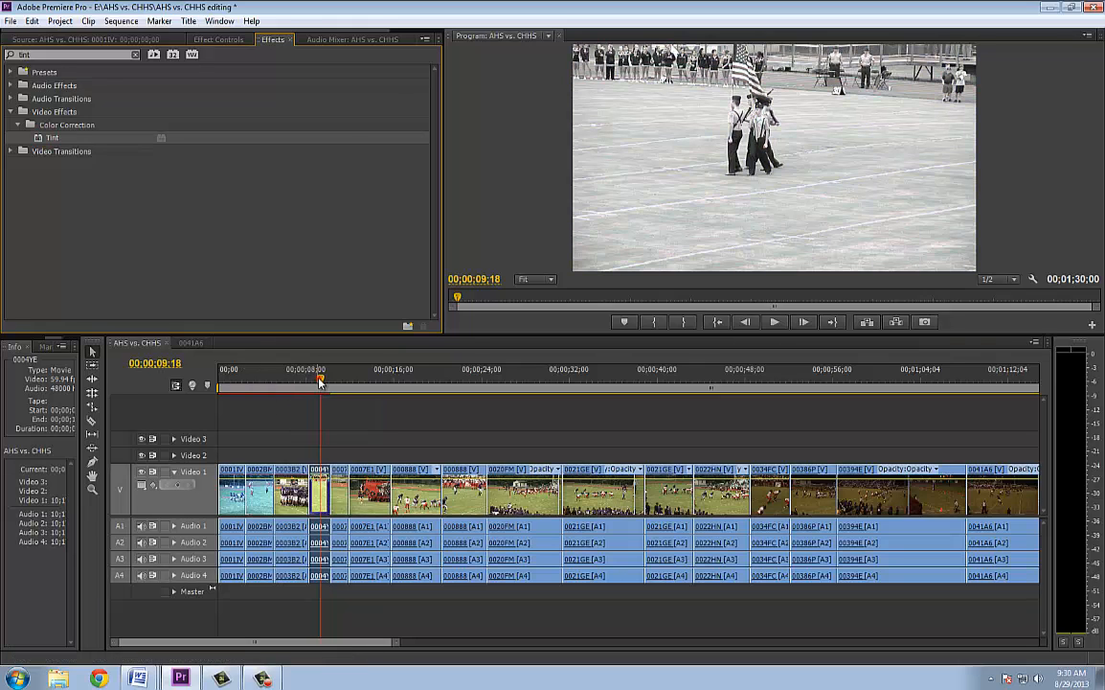
{"action": "left_click", "coordinate": [333, 383]}
{"action": "left_click_drag", "start_coordinate": [333, 383], "coordinate": [319, 414]}
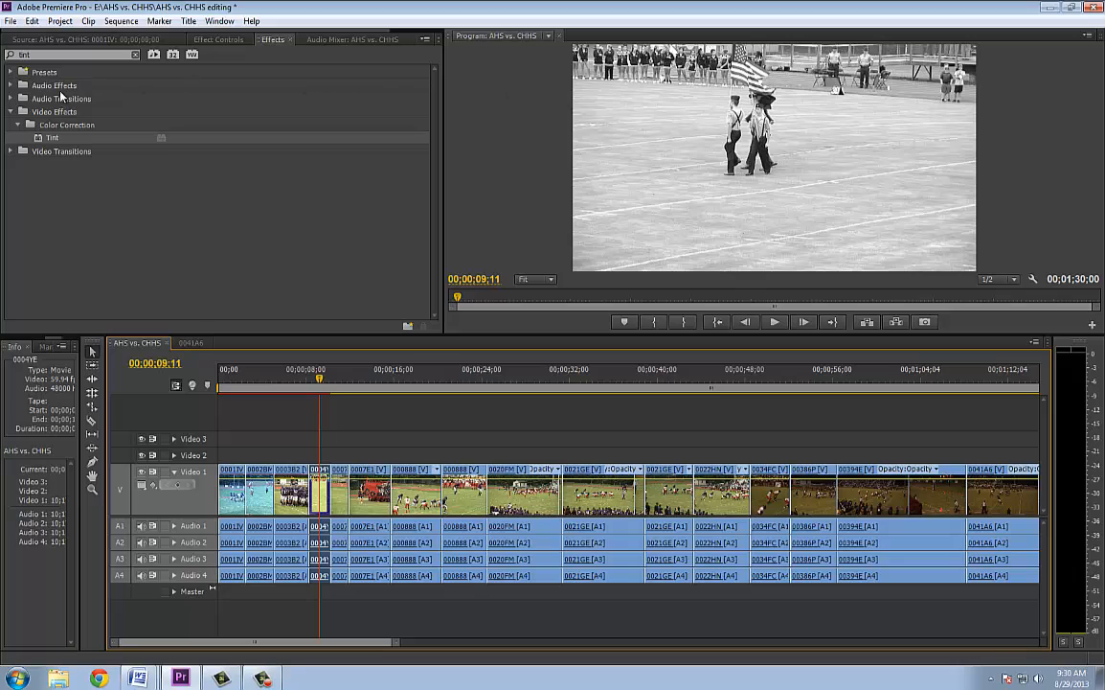
Search the effects for "leav", apply Leave Color to clip 0004YE and delete that clip's Tint effect
{"action": "left_click", "coordinate": [134, 56]}
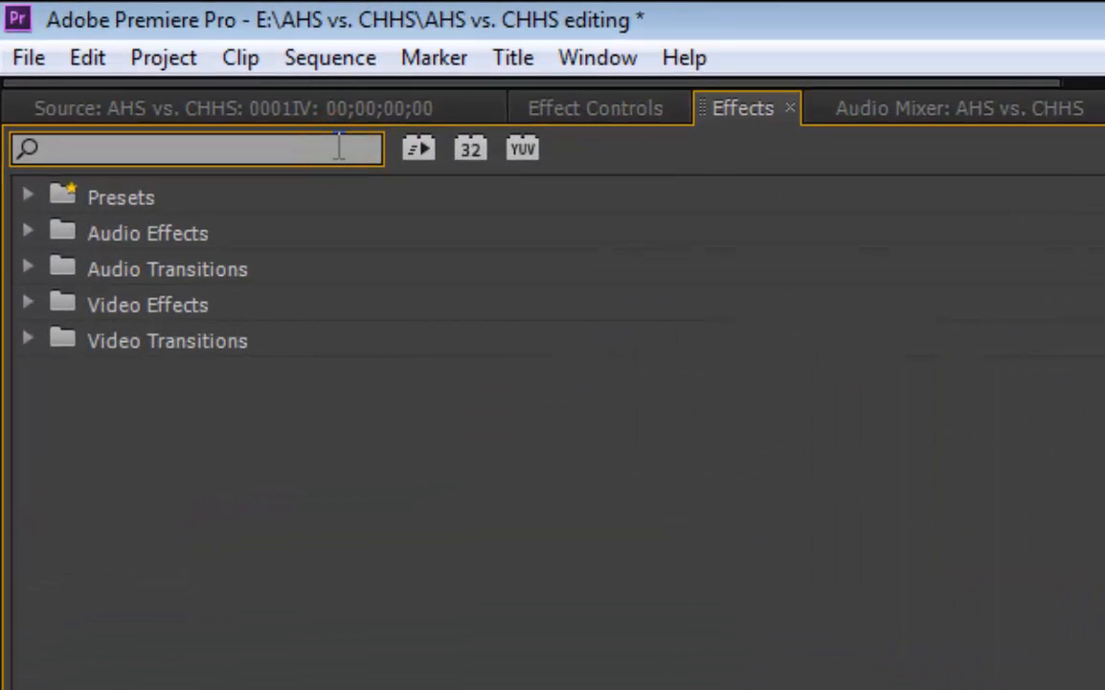
{"action": "type", "text": "leav"}
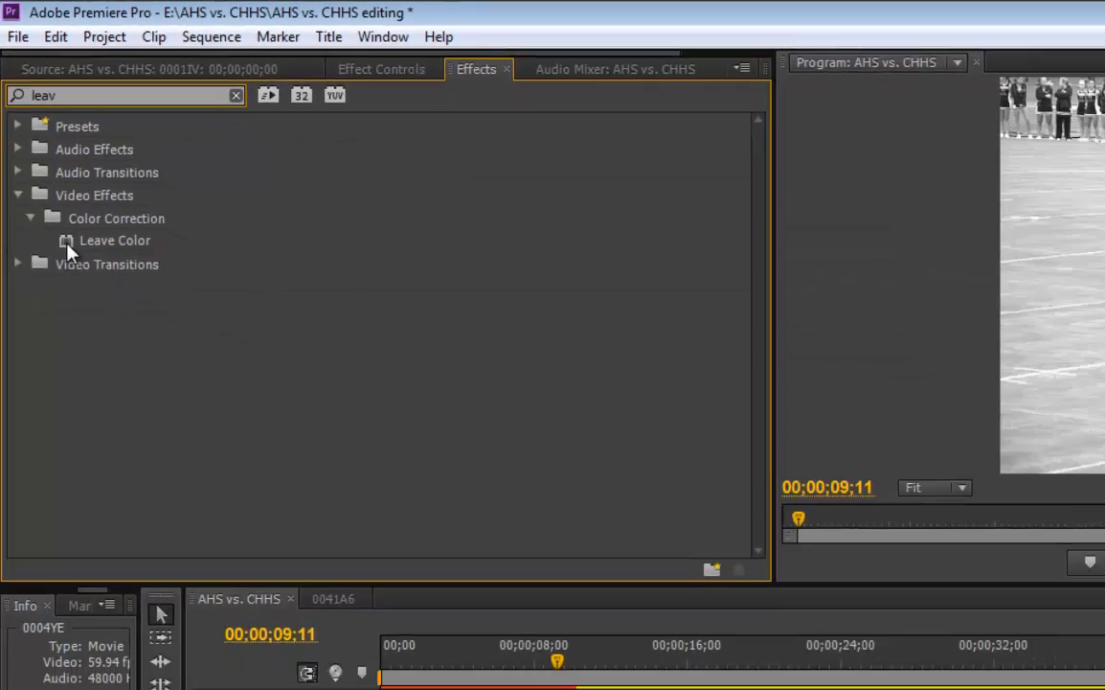
{"action": "left_click_drag", "start_coordinate": [67, 244], "coordinate": [324, 489]}
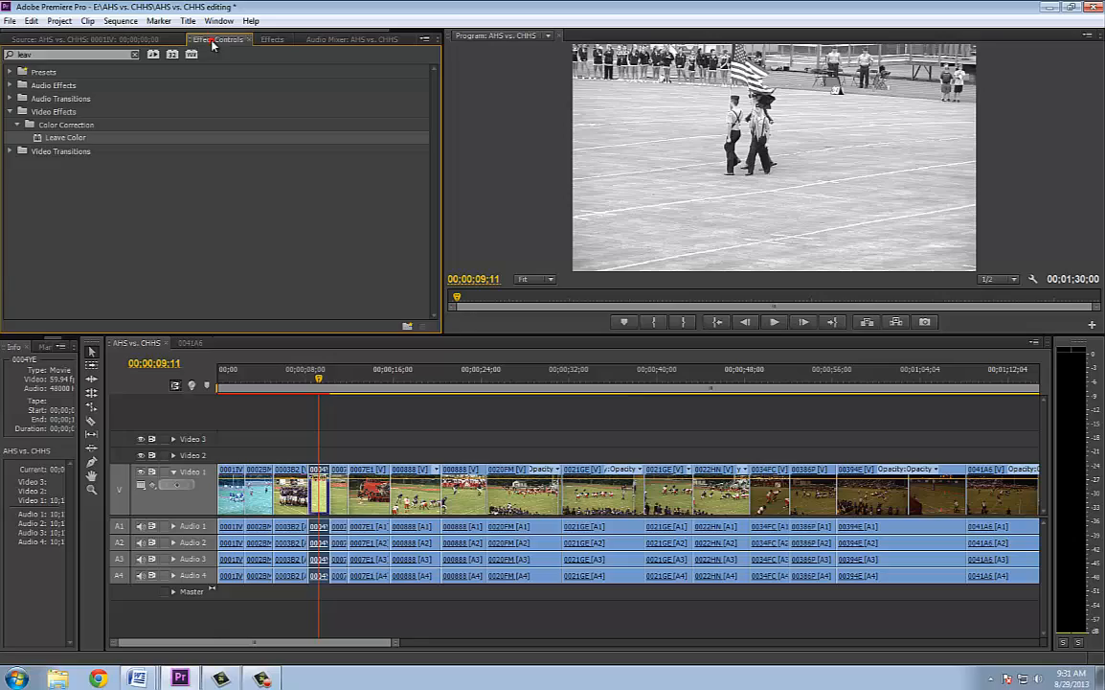
{"action": "left_click", "coordinate": [213, 42]}
{"action": "left_click", "coordinate": [38, 134]}
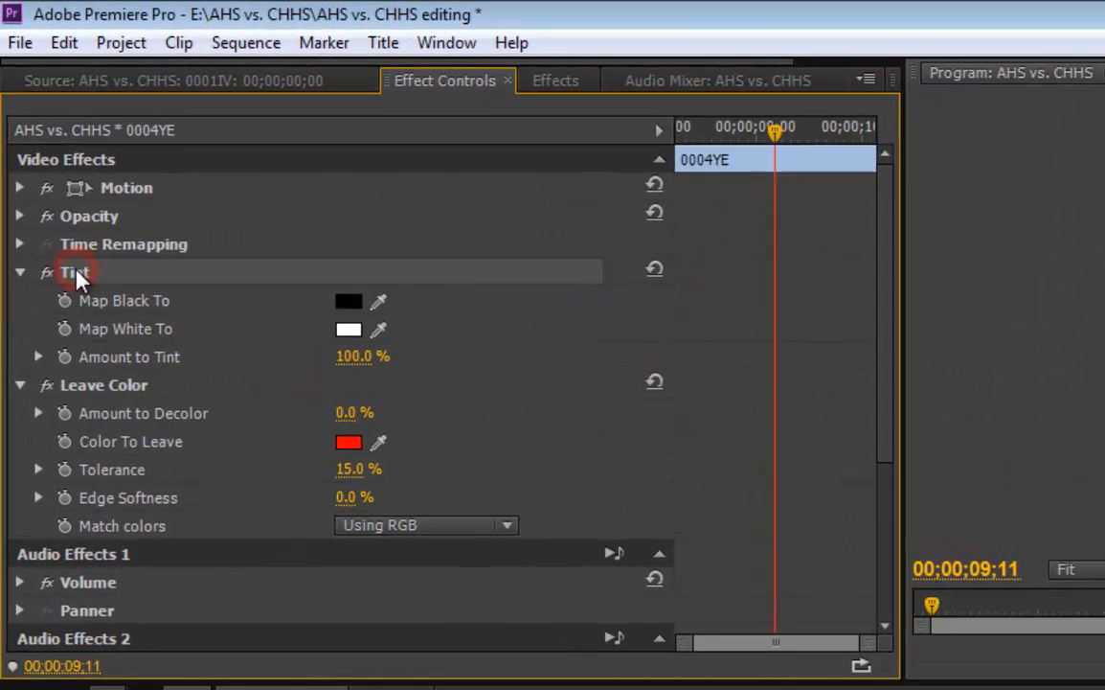
{"action": "key", "text": "Delete"}
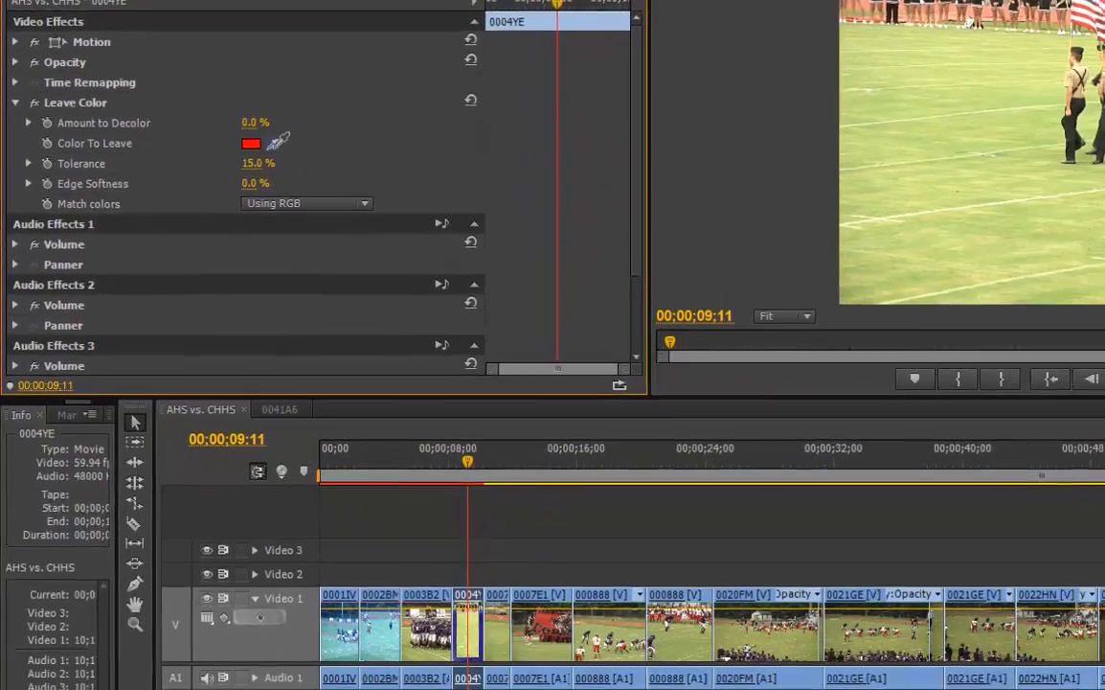
Sample the flag's red as Leave Color's Color To Leave and set Amount to Decolor 72%, Tolerance 18% and Edge Softness 7%
{"action": "left_click", "coordinate": [378, 332]}
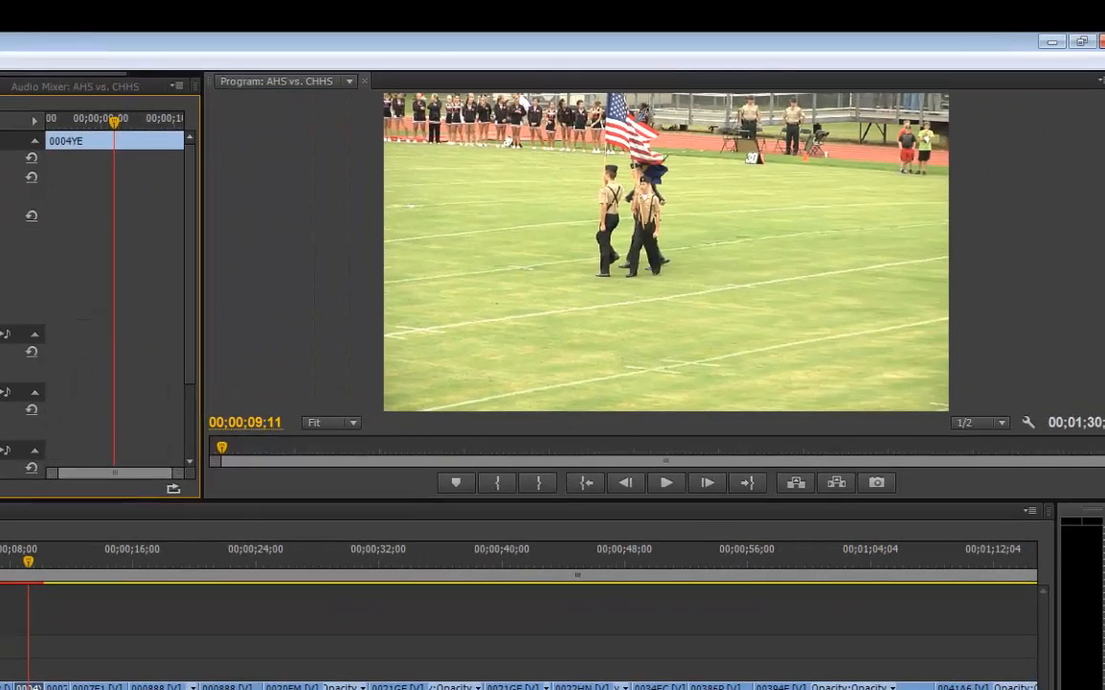
{"action": "left_click", "coordinate": [631, 135]}
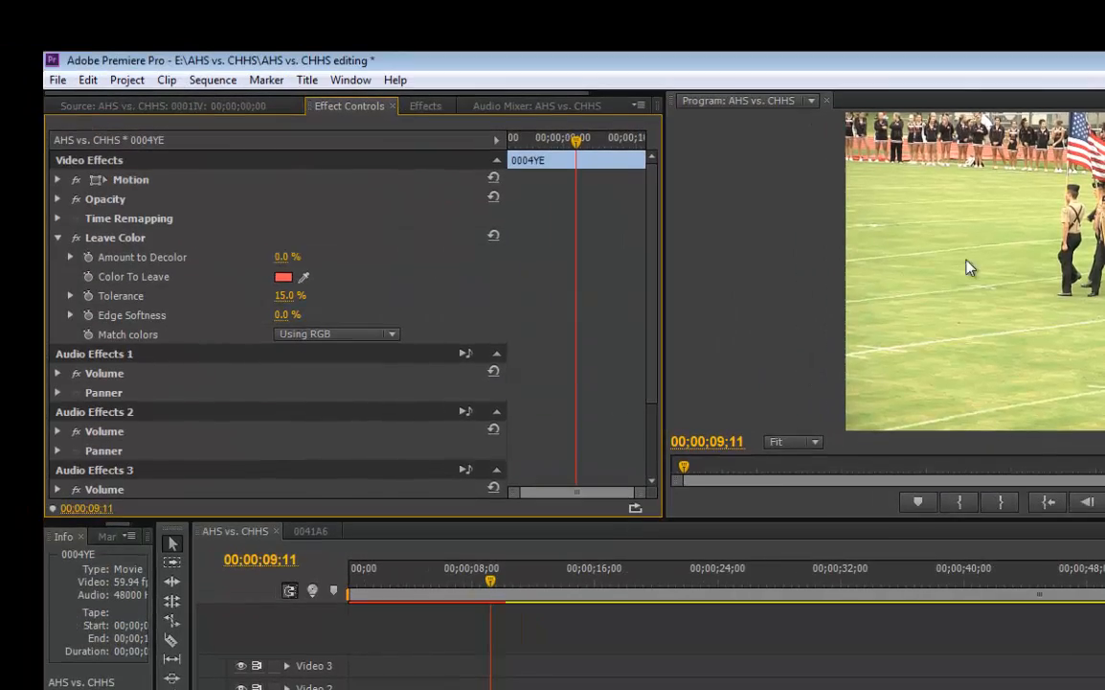
{"action": "left_click_drag", "start_coordinate": [279, 259], "coordinate": [366, 269]}
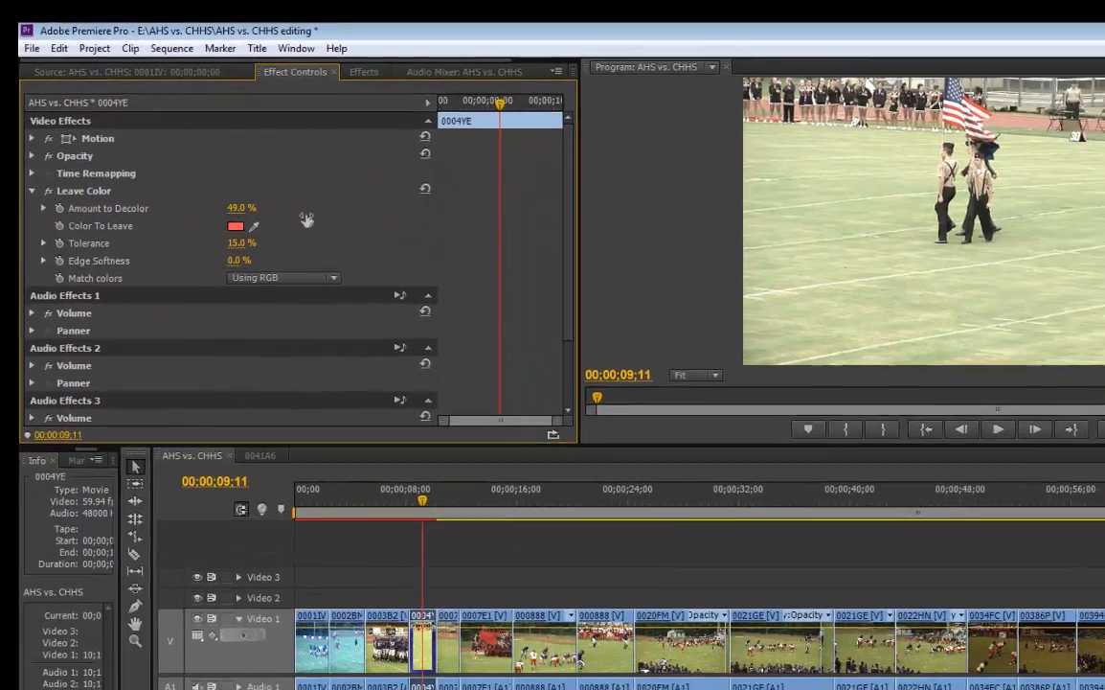
{"action": "left_click_drag", "start_coordinate": [306, 220], "coordinate": [318, 220]}
{"action": "left_click_drag", "start_coordinate": [275, 182], "coordinate": [279, 180]}
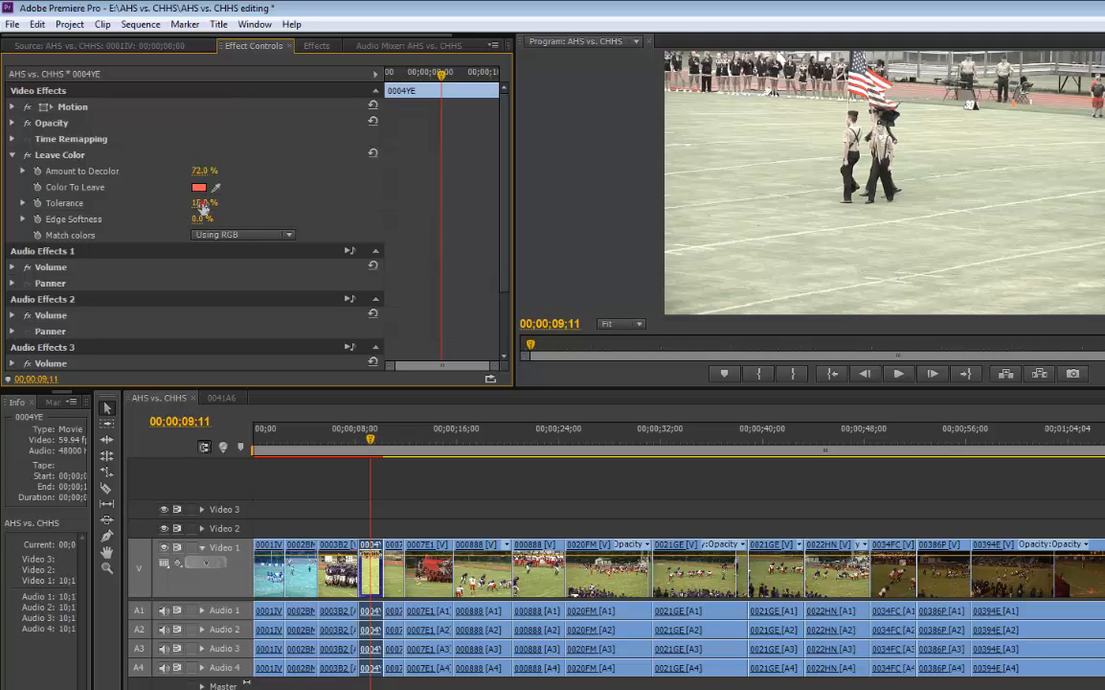
{"action": "left_click_drag", "start_coordinate": [244, 208], "coordinate": [213, 223]}
Try Leave Color's colour matching with Using Hue and return it to Using RGB
{"action": "left_click", "coordinate": [201, 235]}
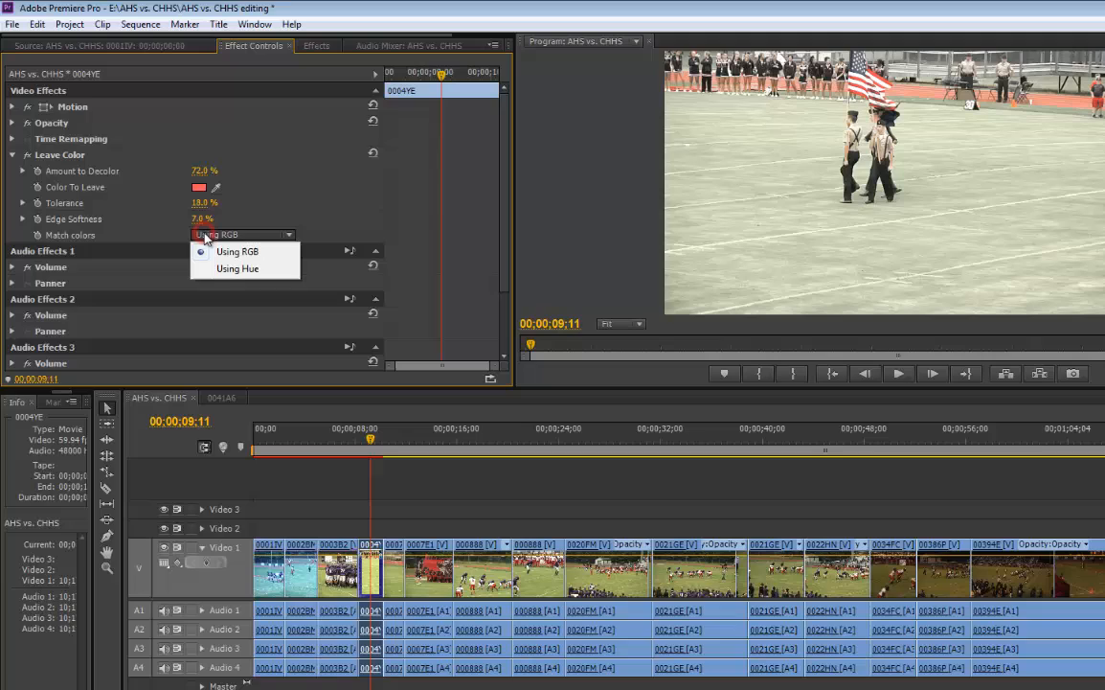
{"action": "left_click", "coordinate": [231, 269]}
{"action": "left_click", "coordinate": [230, 235]}
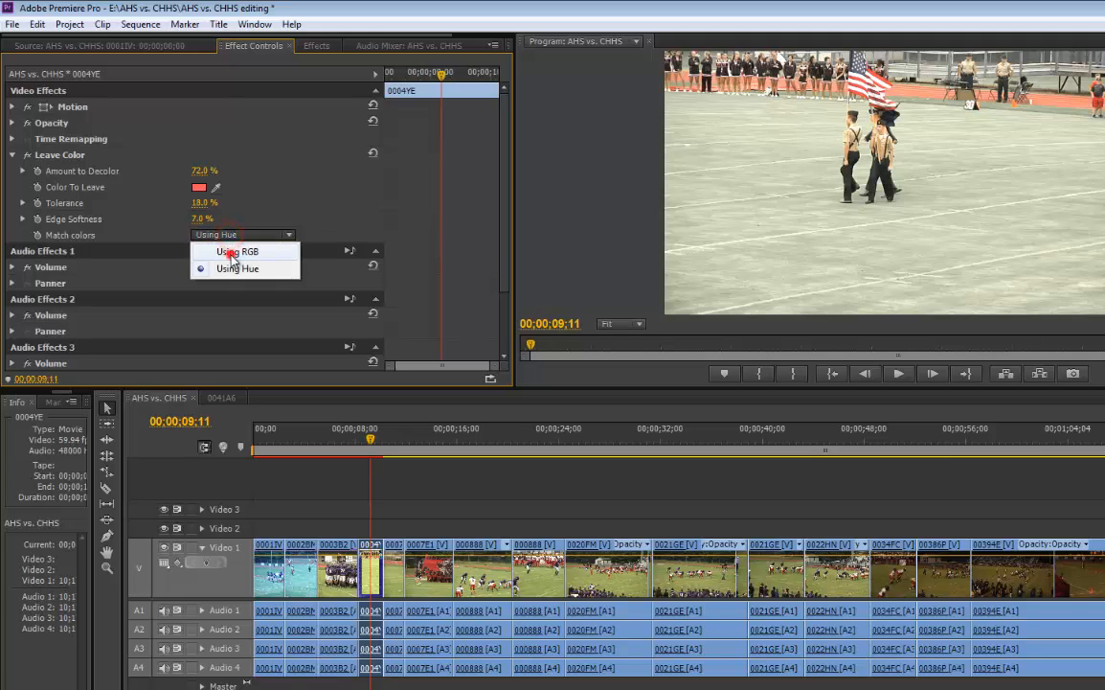
{"action": "left_click", "coordinate": [230, 253]}
Set Leave Color's Amount to Decolor to 95% and Tolerance to 5%, checking the result across clip 0004YE
{"action": "left_click_drag", "start_coordinate": [204, 171], "coordinate": [226, 171]}
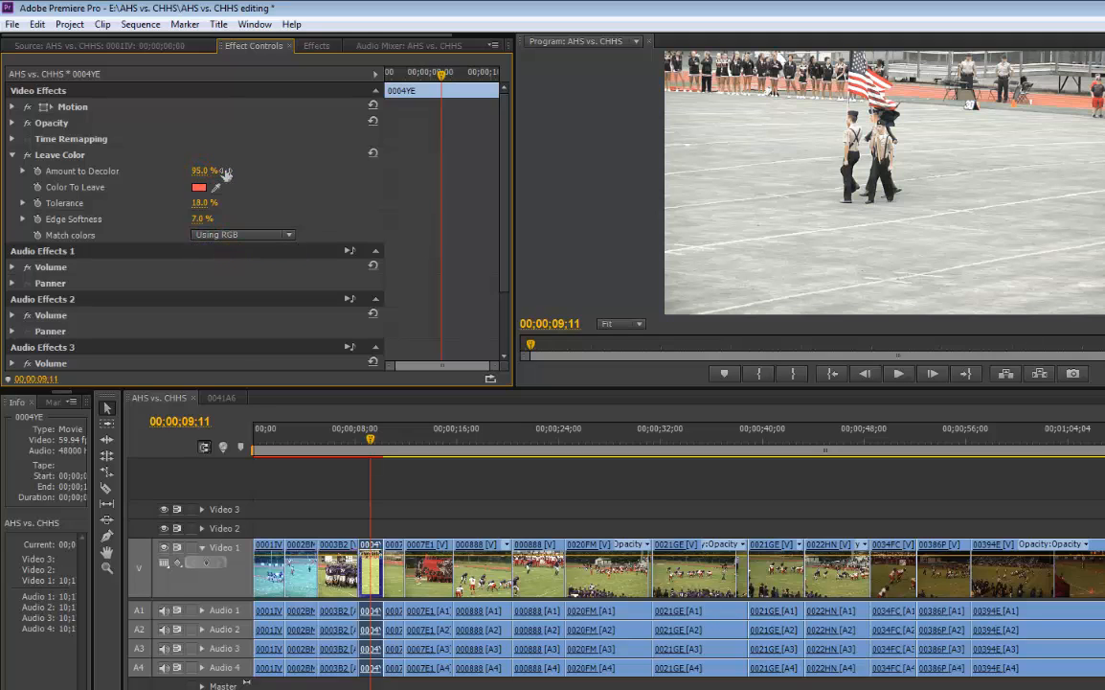
{"action": "left_click_drag", "start_coordinate": [374, 442], "coordinate": [387, 443]}
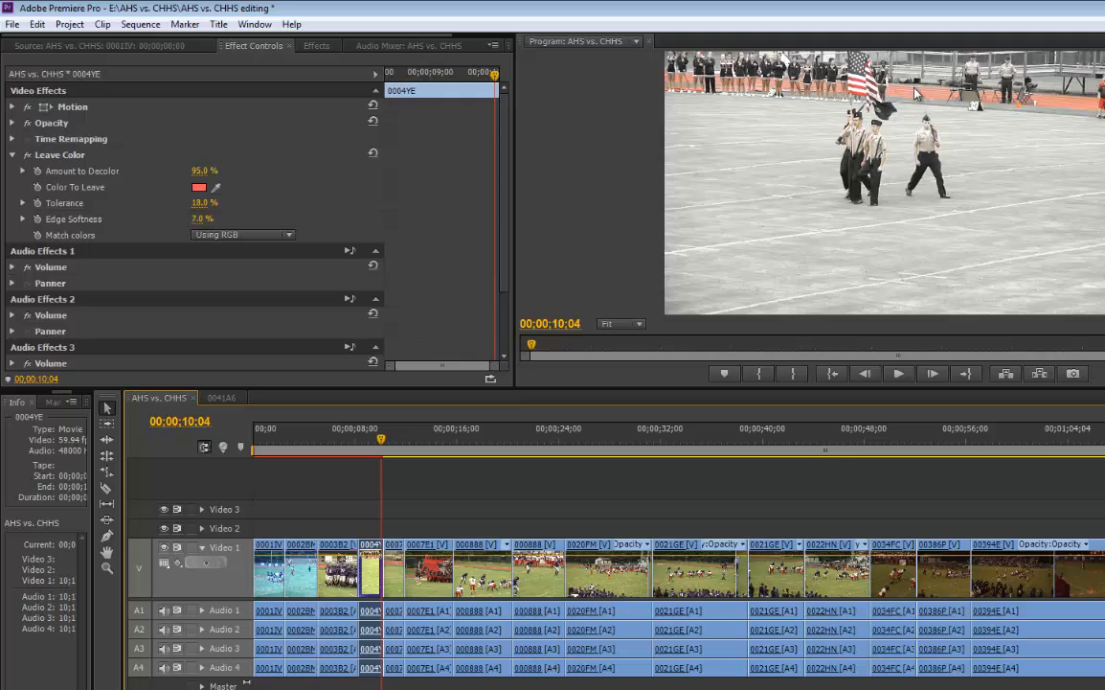
{"action": "left_click", "coordinate": [202, 203]}
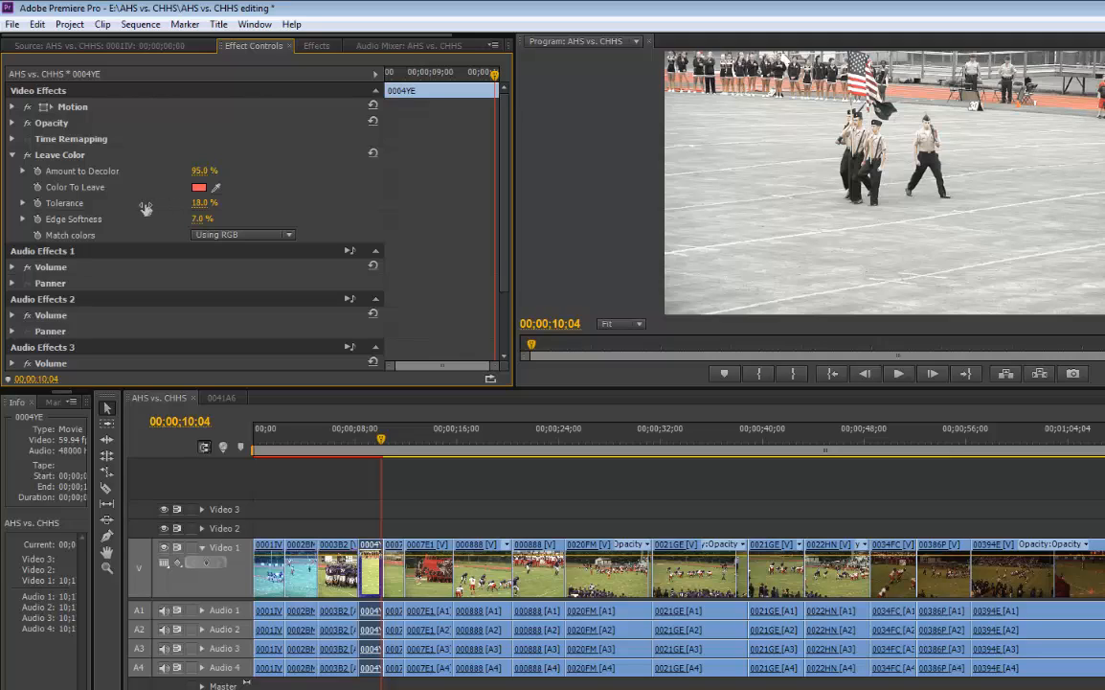
{"action": "left_click_drag", "start_coordinate": [145, 209], "coordinate": [131, 218]}
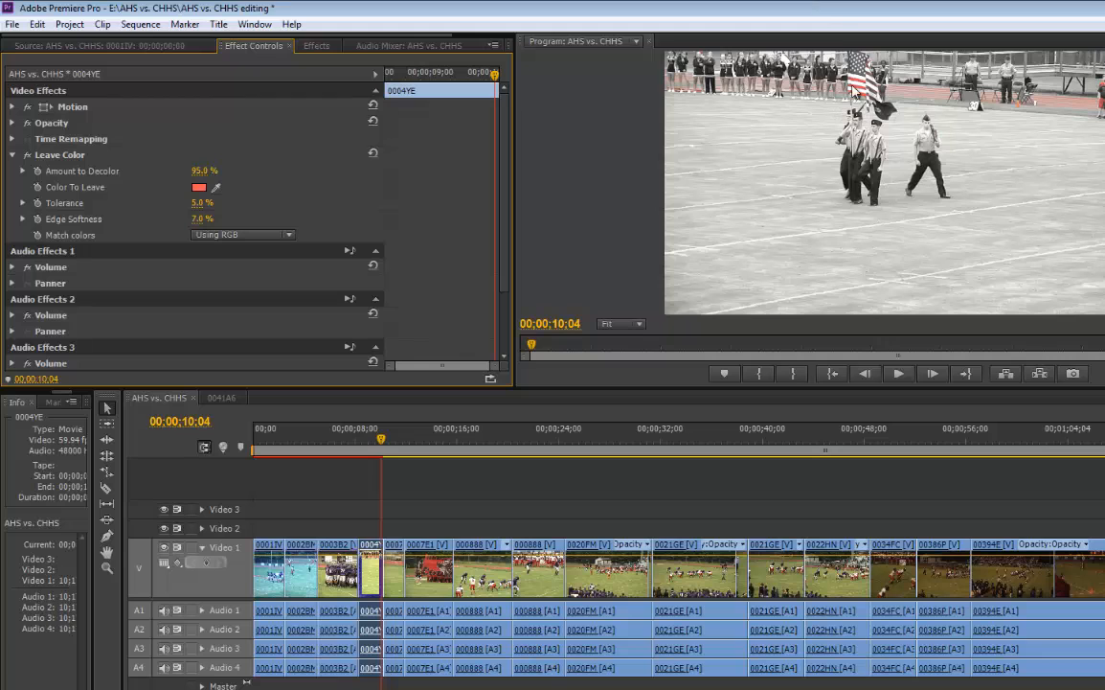
{"action": "left_click", "coordinate": [360, 442]}
{"action": "key", "text": "space"}
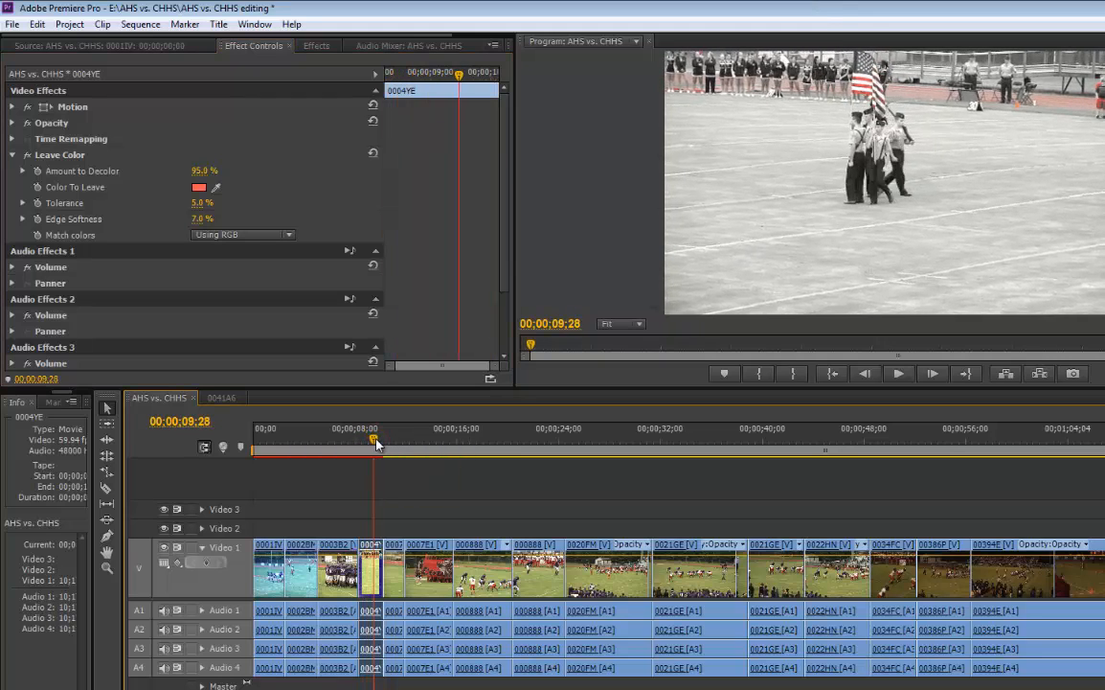
Search the effects for "tint" and apply Tint to the short 0007E1 clip that follows clip 0004YE
{"action": "left_click_drag", "start_coordinate": [362, 442], "coordinate": [391, 450]}
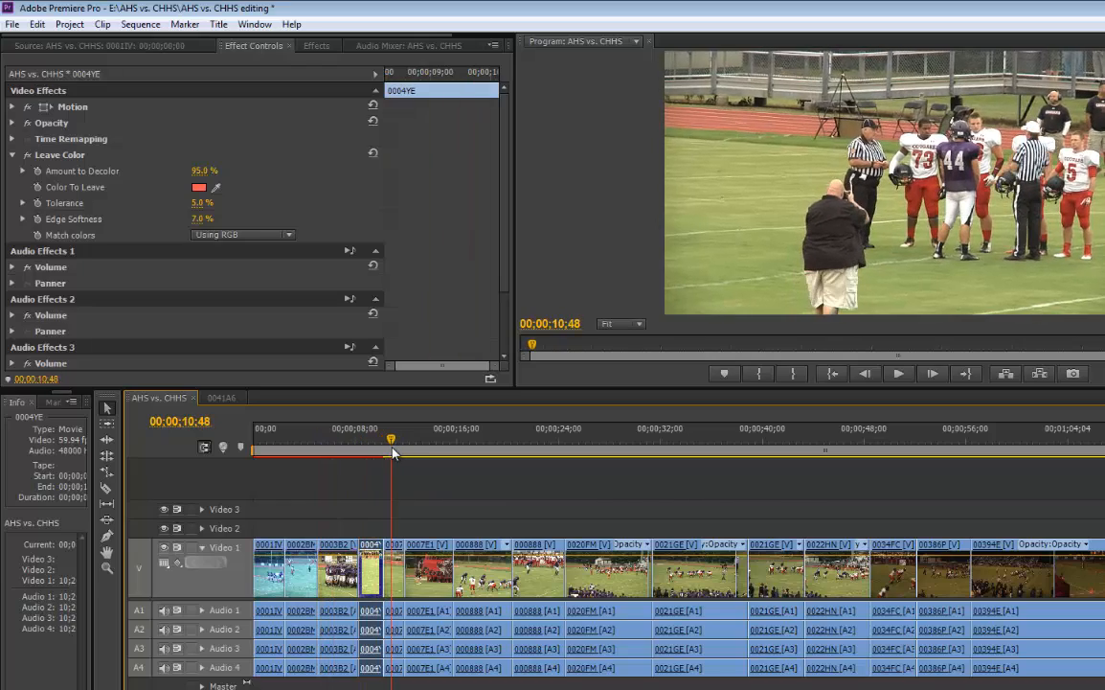
{"action": "left_click", "coordinate": [11, 154]}
{"action": "left_click", "coordinate": [318, 46]}
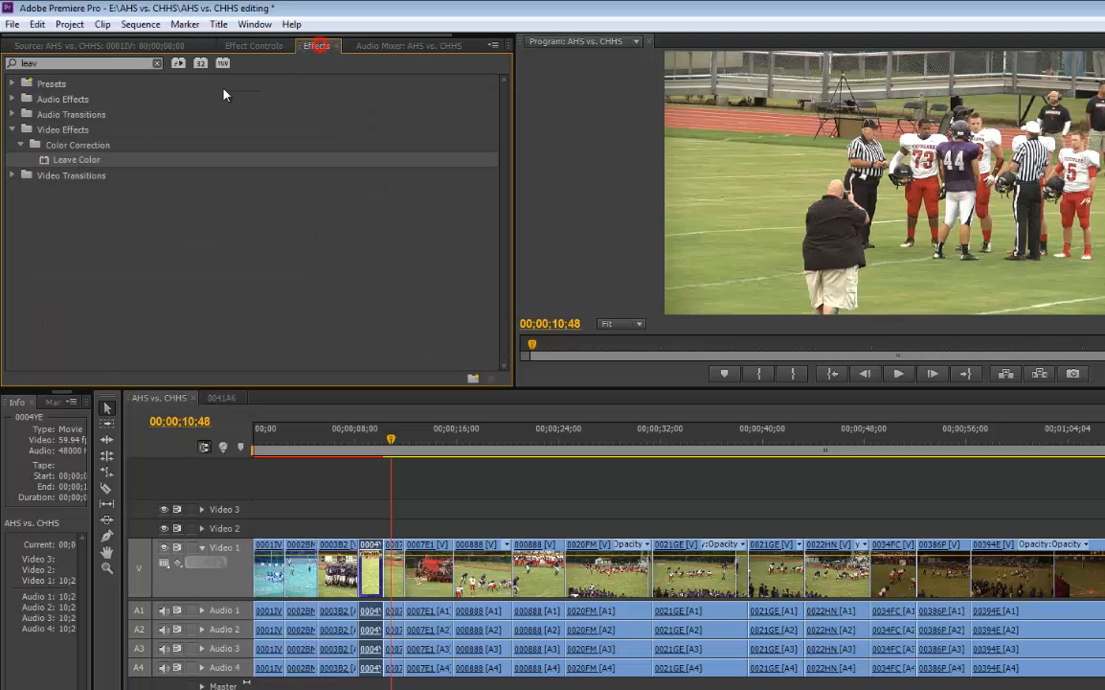
{"action": "left_click", "coordinate": [156, 64]}
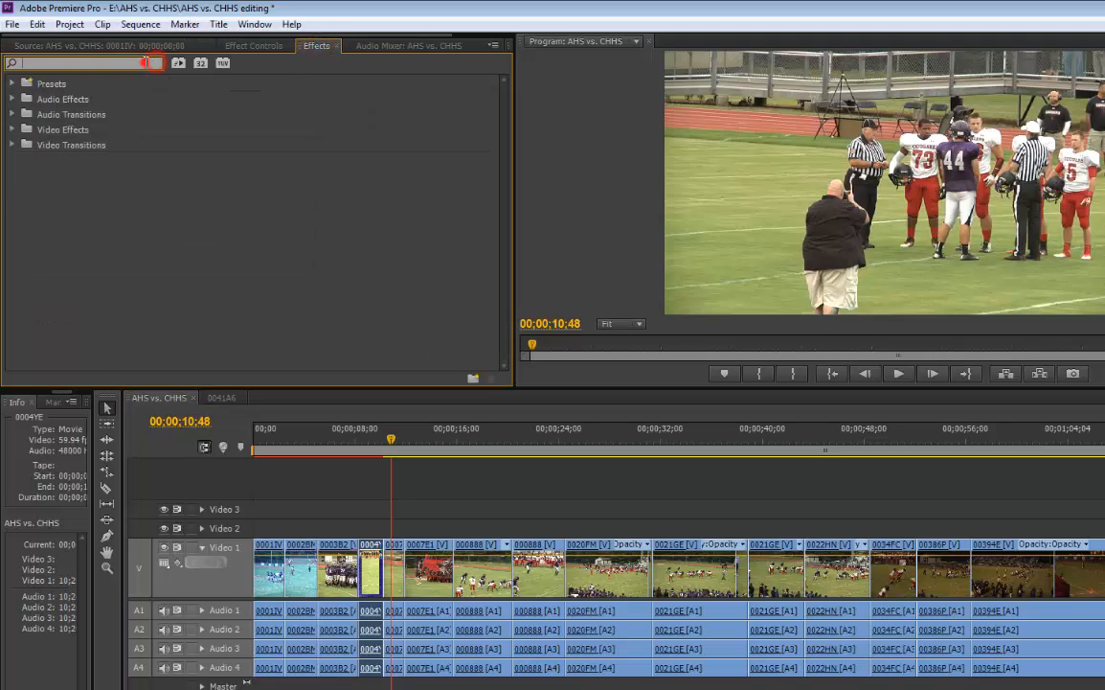
{"action": "type", "text": "tint"}
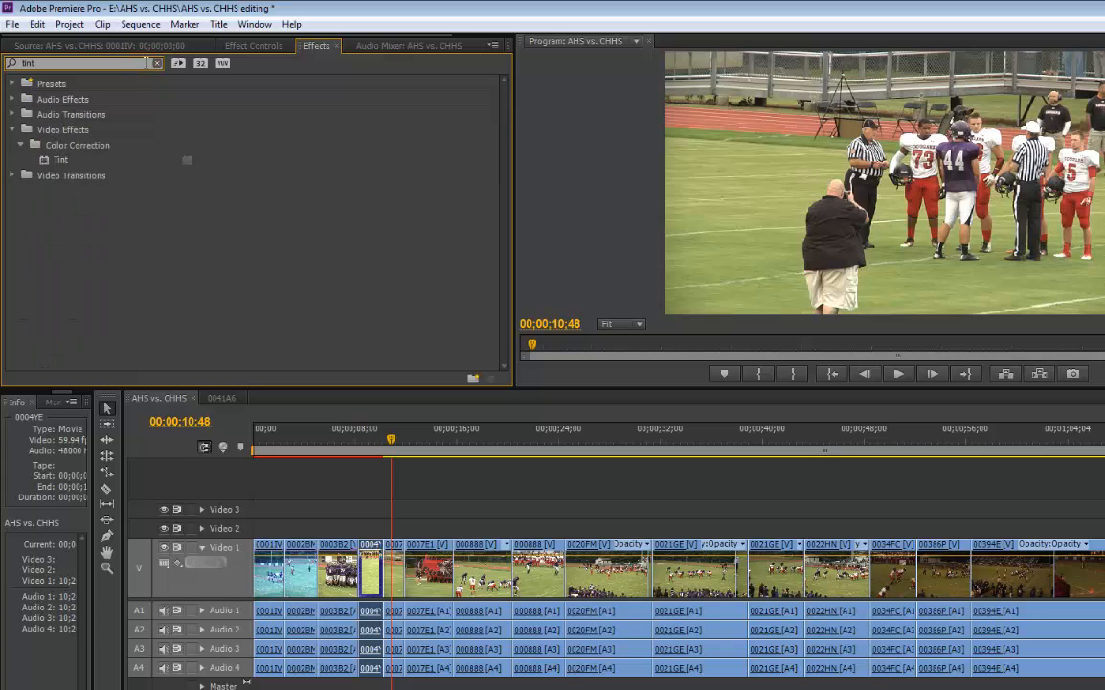
{"action": "left_click_drag", "start_coordinate": [46, 161], "coordinate": [94, 206]}
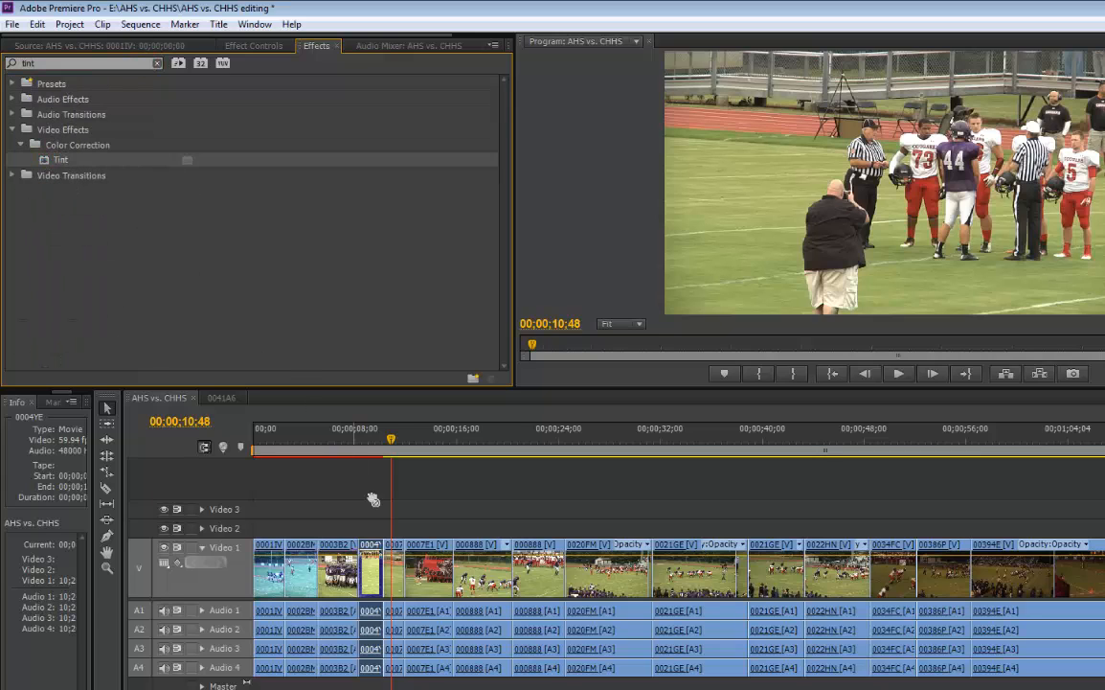
{"action": "left_click_drag", "start_coordinate": [372, 499], "coordinate": [397, 546]}
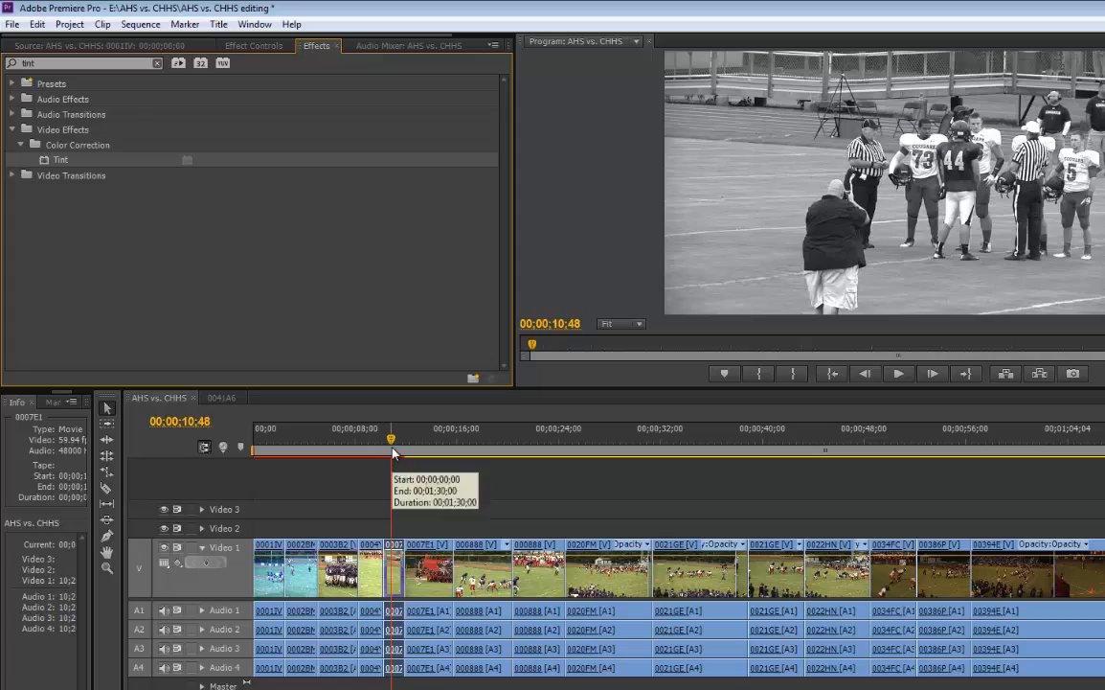
{"action": "mouse_move", "coordinate": [391, 450]}
{"action": "left_mouse_down"}
{"action": "mouse_move", "coordinate": [437, 457]}
{"action": "mouse_move", "coordinate": [399, 463]}
{"action": "mouse_move", "coordinate": [494, 469]}
{"action": "mouse_move", "coordinate": [420, 473]}
{"action": "mouse_move", "coordinate": [392, 446]}
{"action": "left_mouse_up"}
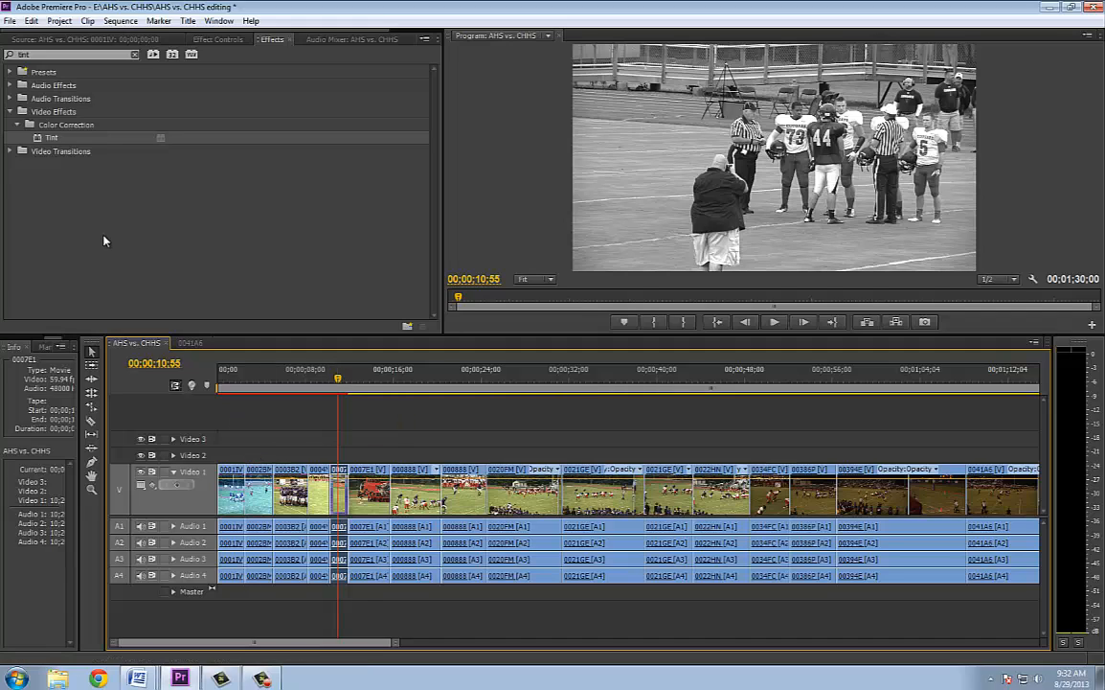
Search the effects for "dip" and add a Dip to White transition at the cut between clips 0001IV and 0002BM
{"action": "left_click", "coordinate": [134, 55]}
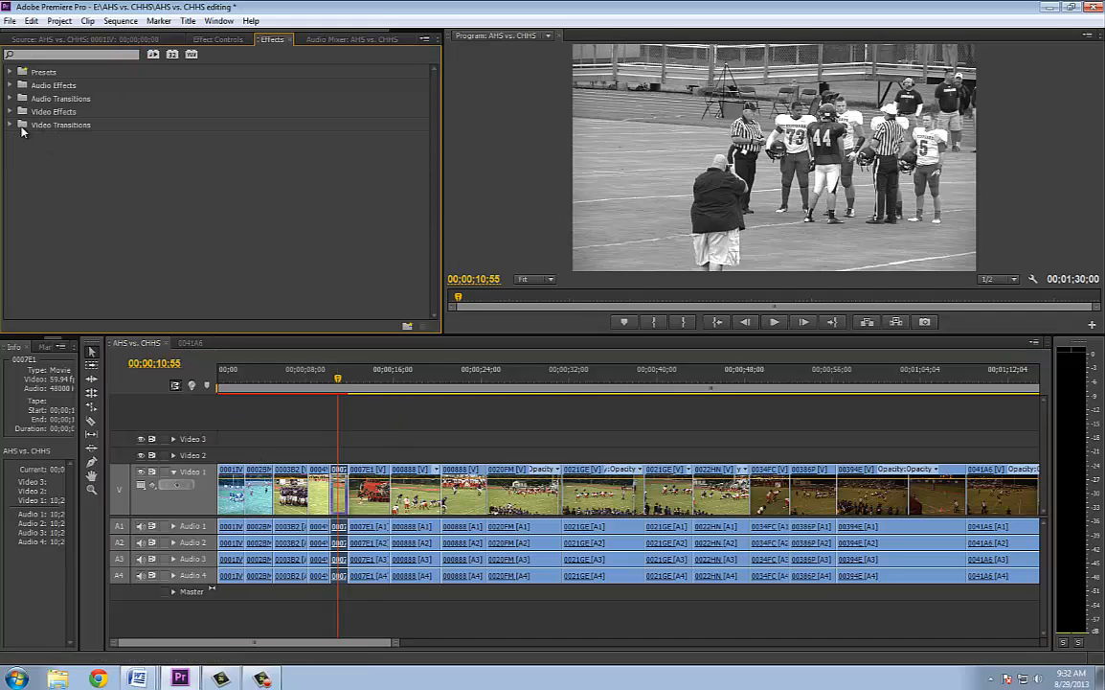
{"action": "left_click", "coordinate": [44, 54]}
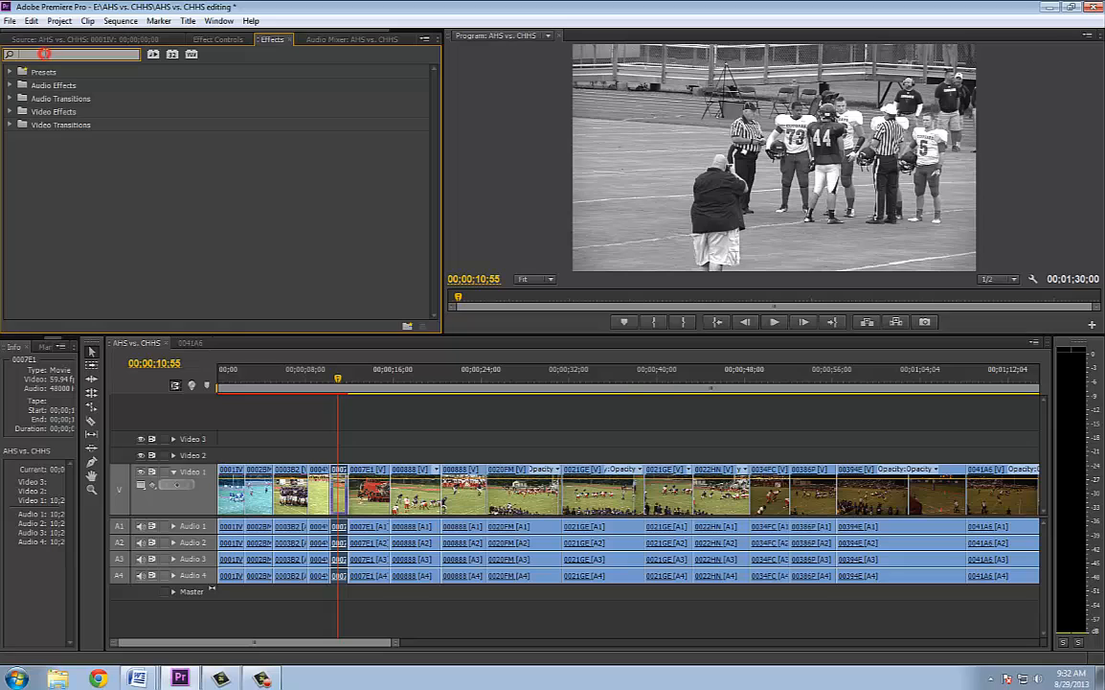
{"action": "type", "text": "dip"}
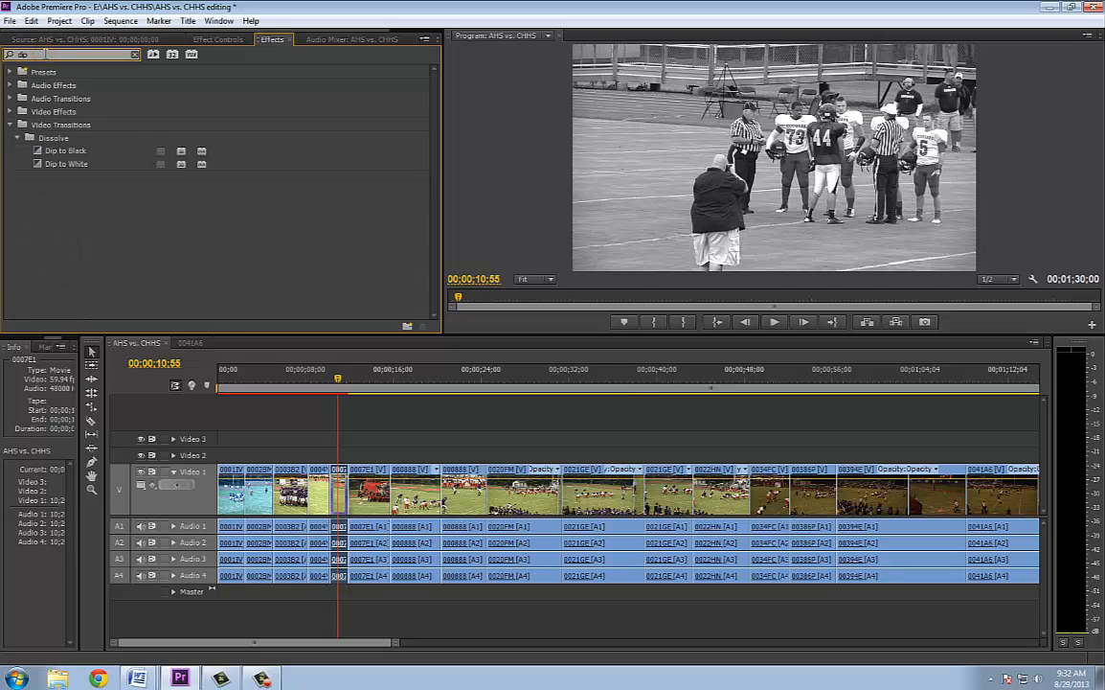
{"action": "left_click_drag", "start_coordinate": [39, 166], "coordinate": [81, 210]}
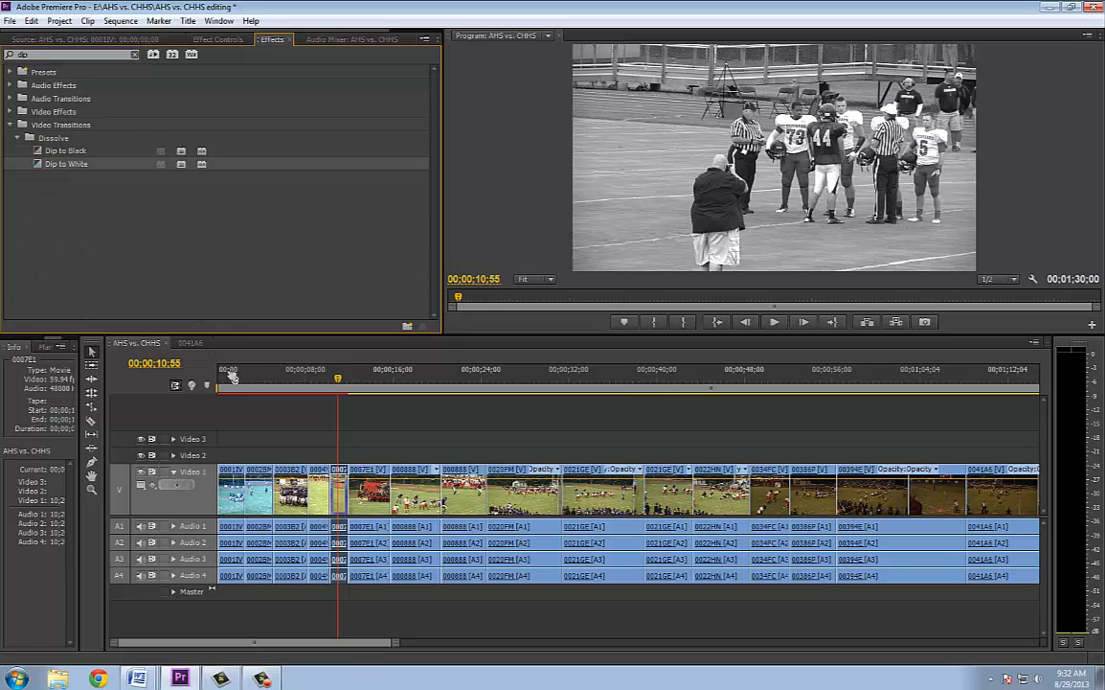
{"action": "mouse_move", "coordinate": [231, 376]}
{"action": "left_mouse_down"}
{"action": "mouse_move", "coordinate": [254, 460]}
{"action": "mouse_move", "coordinate": [247, 475]}
{"action": "left_mouse_up"}
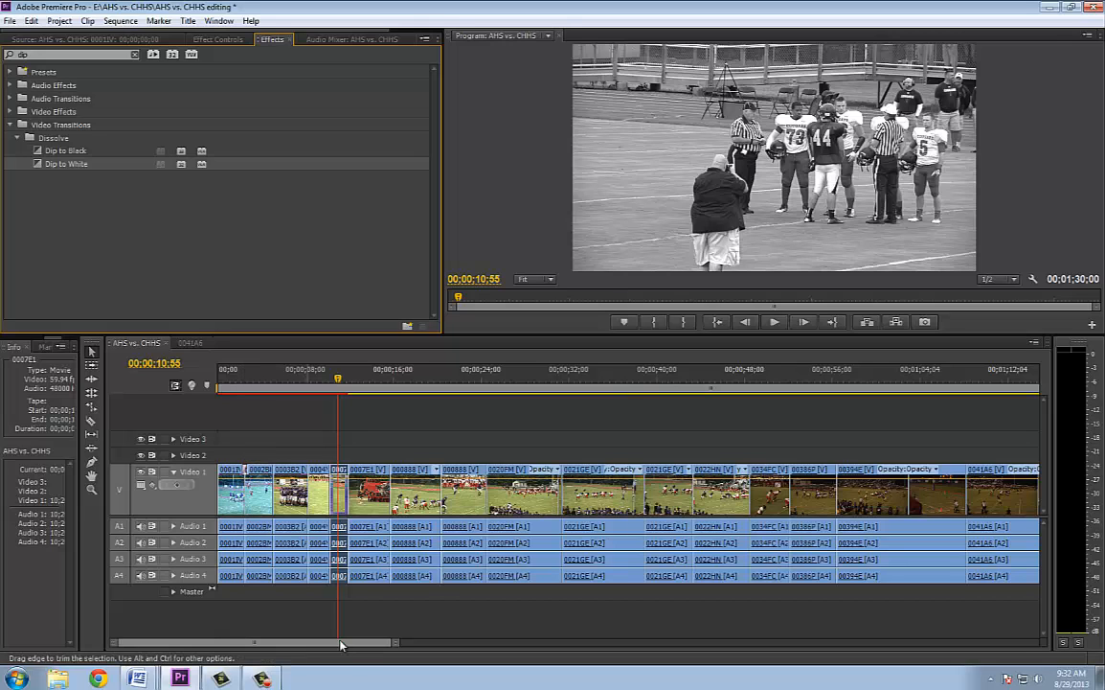
{"action": "left_click_drag", "start_coordinate": [390, 644], "coordinate": [363, 645]}
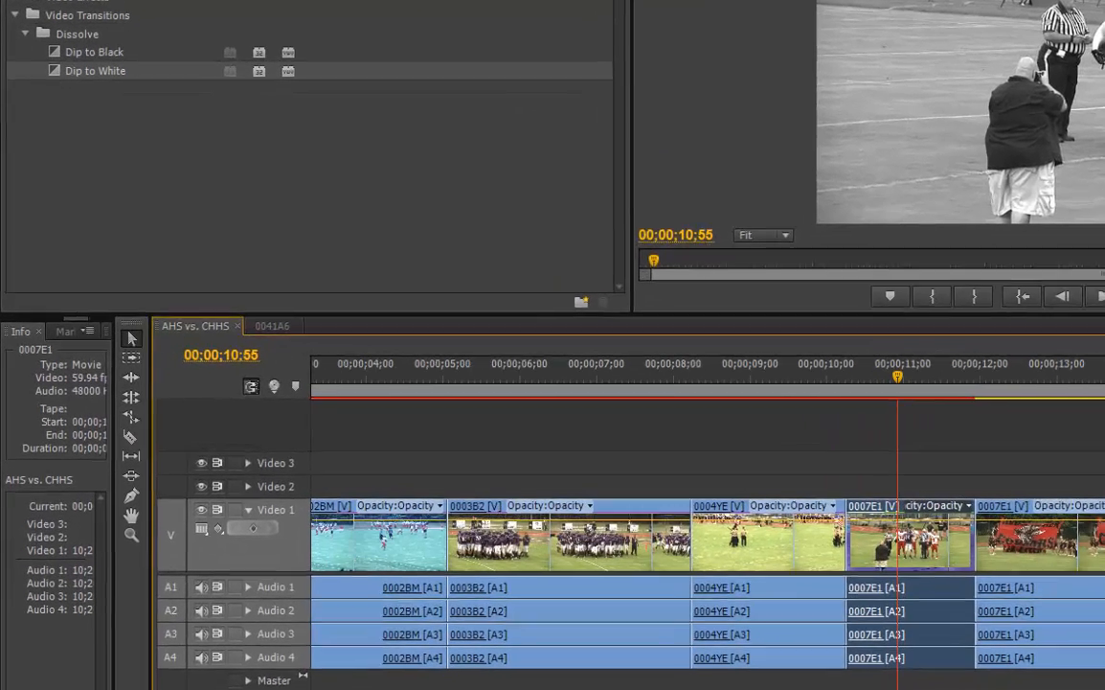
{"action": "scroll", "coordinate": [502, 514], "scroll_direction": "up", "scroll_amount": 5}
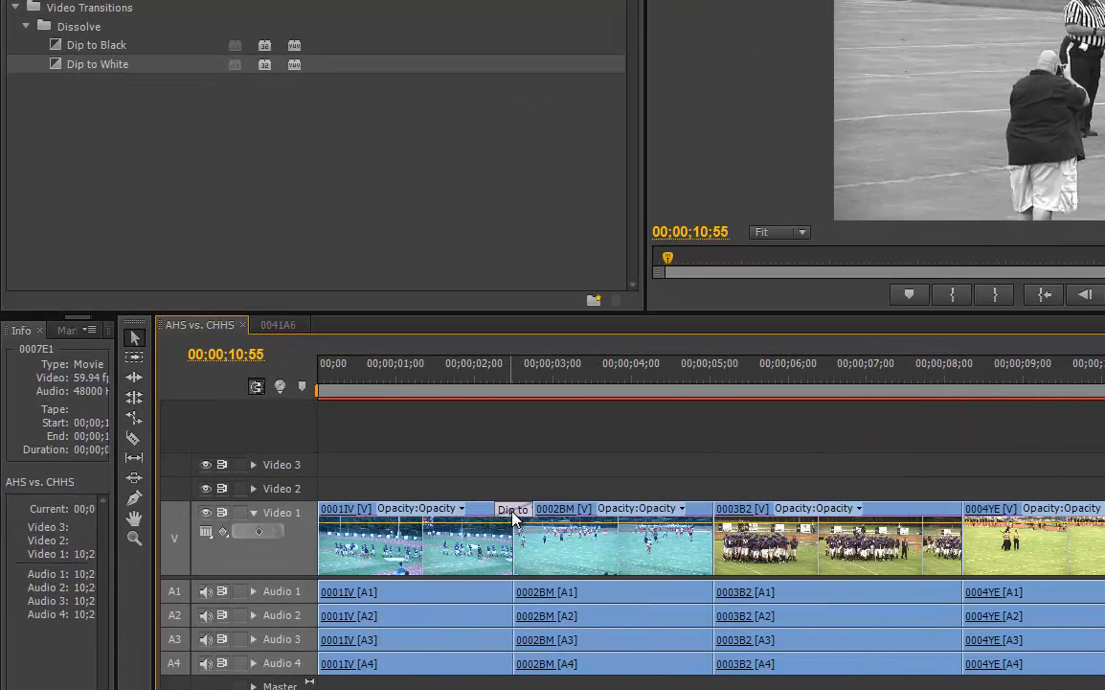
Delete the Dip to White between clips 0001IV and 0002BM, reapply it at the same cut and preview it
{"action": "left_click", "coordinate": [514, 513]}
{"action": "key", "text": "Delete"}
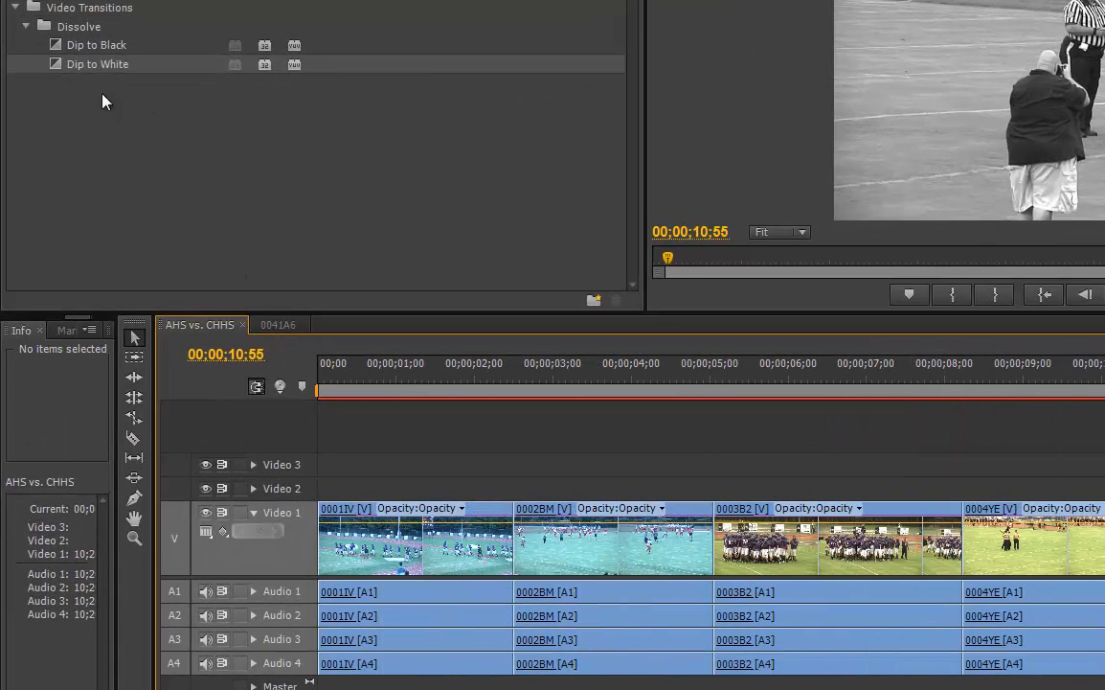
{"action": "left_click_drag", "start_coordinate": [52, 67], "coordinate": [517, 512]}
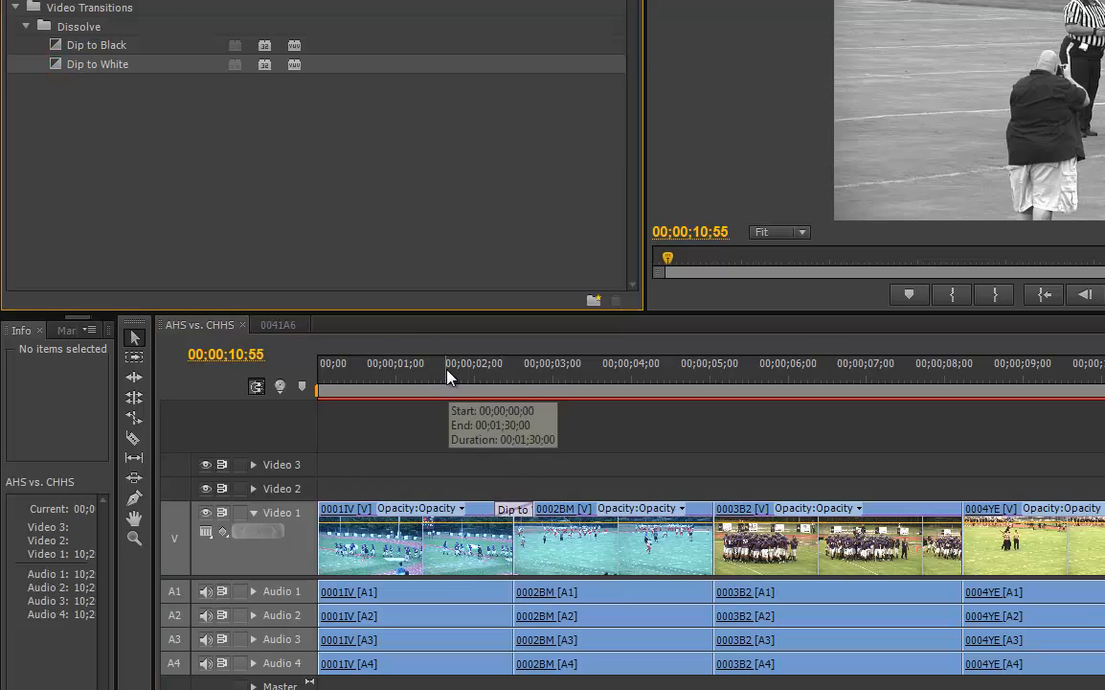
{"action": "left_click_drag", "start_coordinate": [451, 373], "coordinate": [497, 396]}
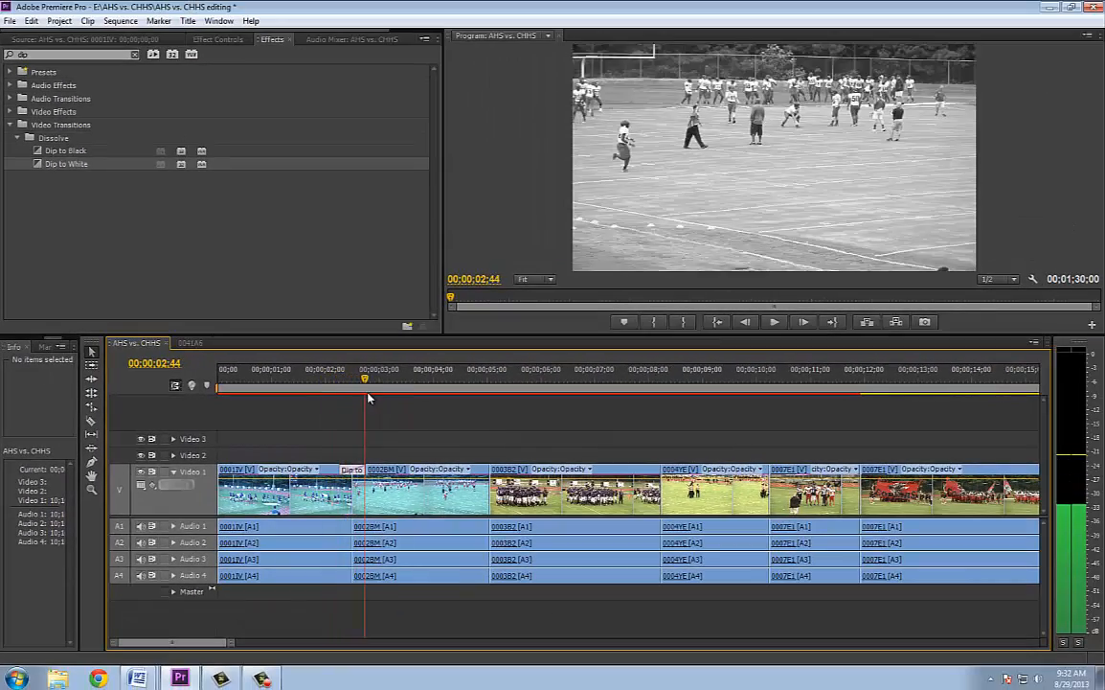
{"action": "left_click_drag", "start_coordinate": [369, 398], "coordinate": [376, 397]}
Add Dip to White at the cut between clips 0002BM and 0003B2 and play back the opening clips
{"action": "left_click_drag", "start_coordinate": [39, 165], "coordinate": [490, 474]}
{"action": "left_click", "coordinate": [462, 364]}
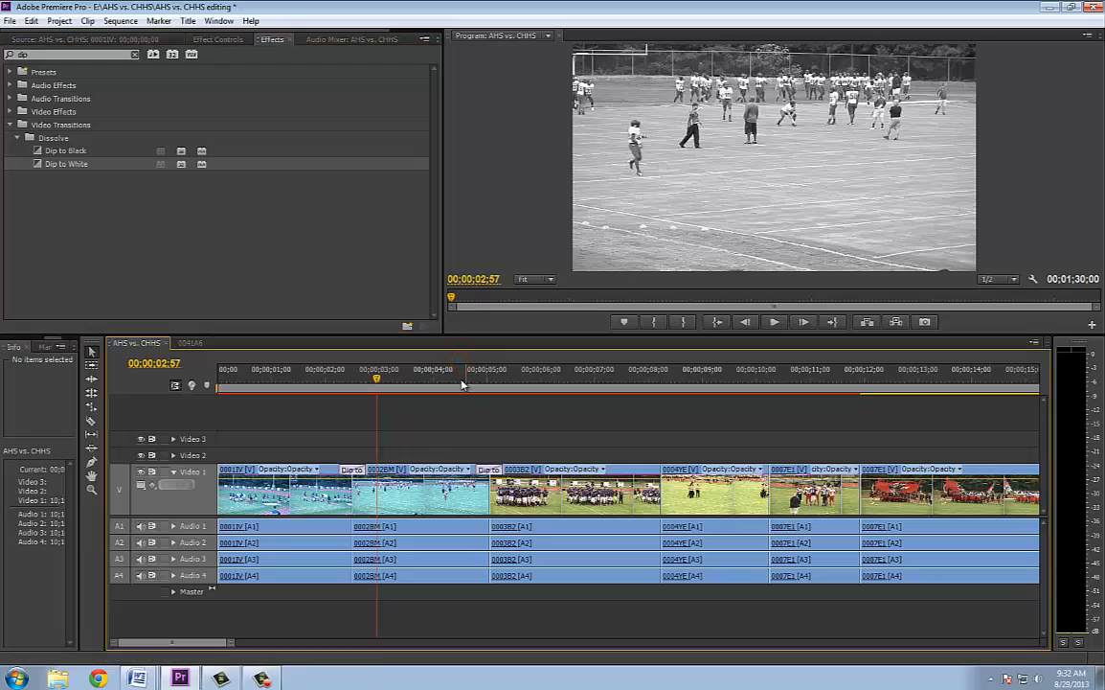
{"action": "left_click_drag", "start_coordinate": [462, 384], "coordinate": [389, 395]}
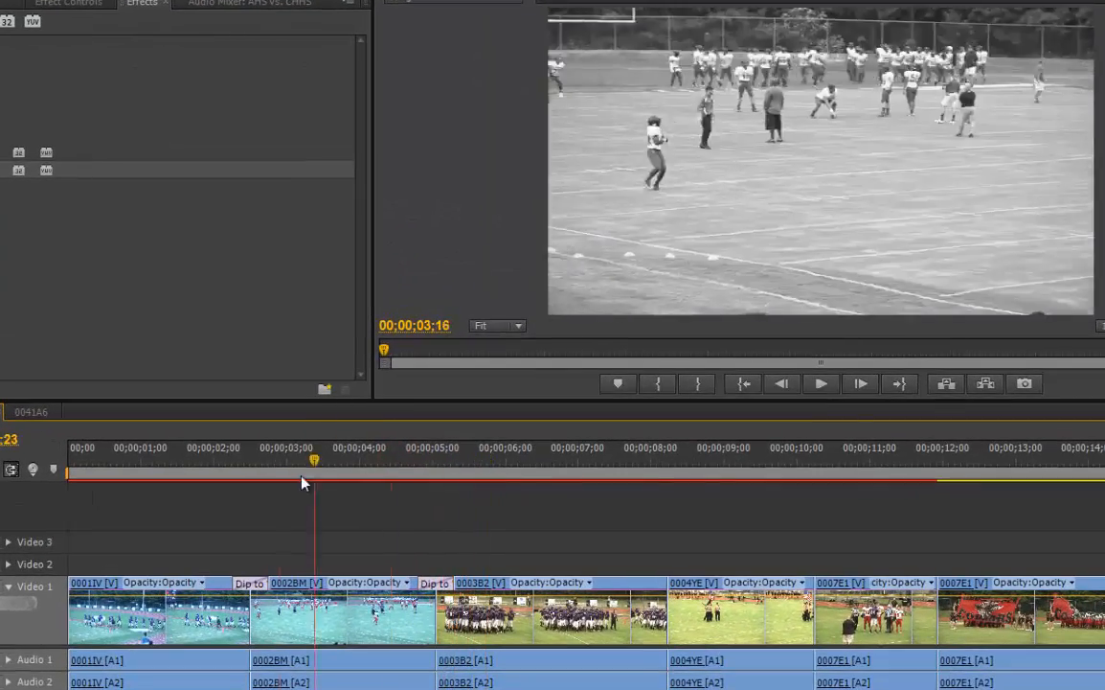
{"action": "left_click_drag", "start_coordinate": [301, 482], "coordinate": [230, 486]}
{"action": "key", "text": "space"}
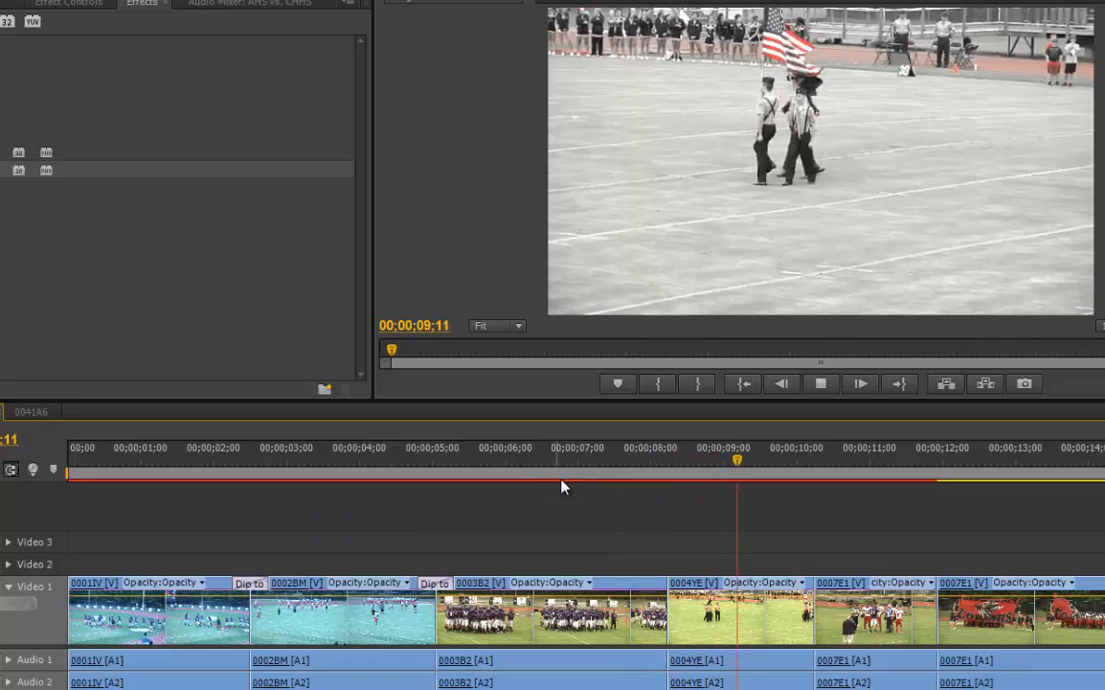
{"action": "key", "text": "space"}
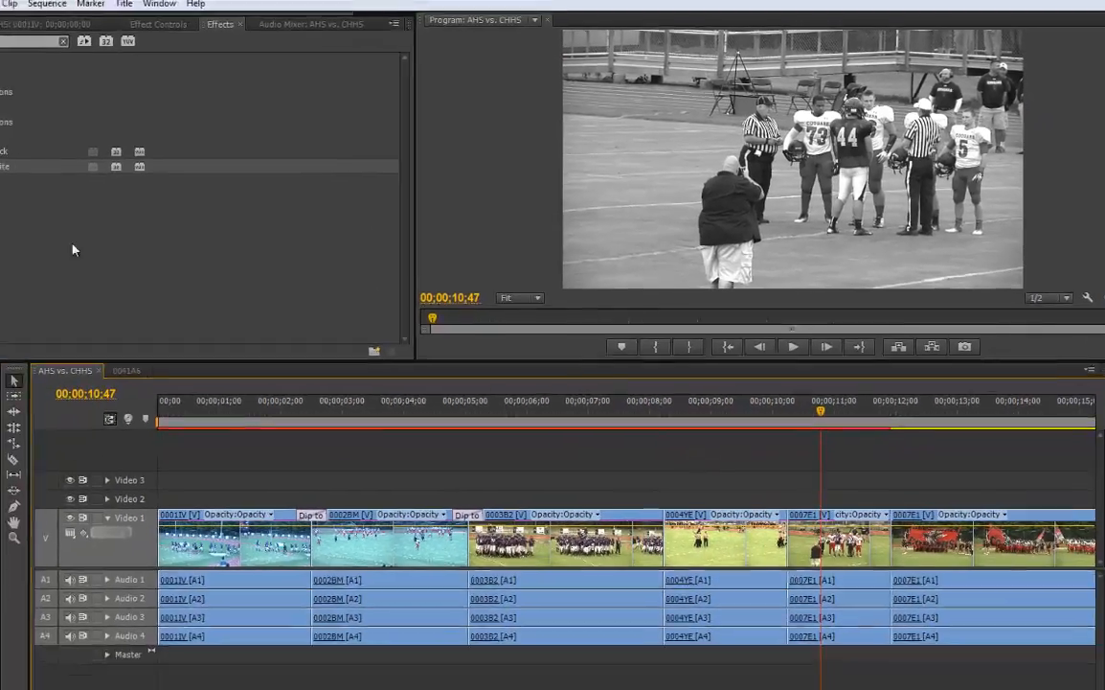
Add Dip to White at the cuts between clips 0003B2 and 0004YE and between 0004YE and 0007E1
{"action": "left_click_drag", "start_coordinate": [38, 163], "coordinate": [663, 473]}
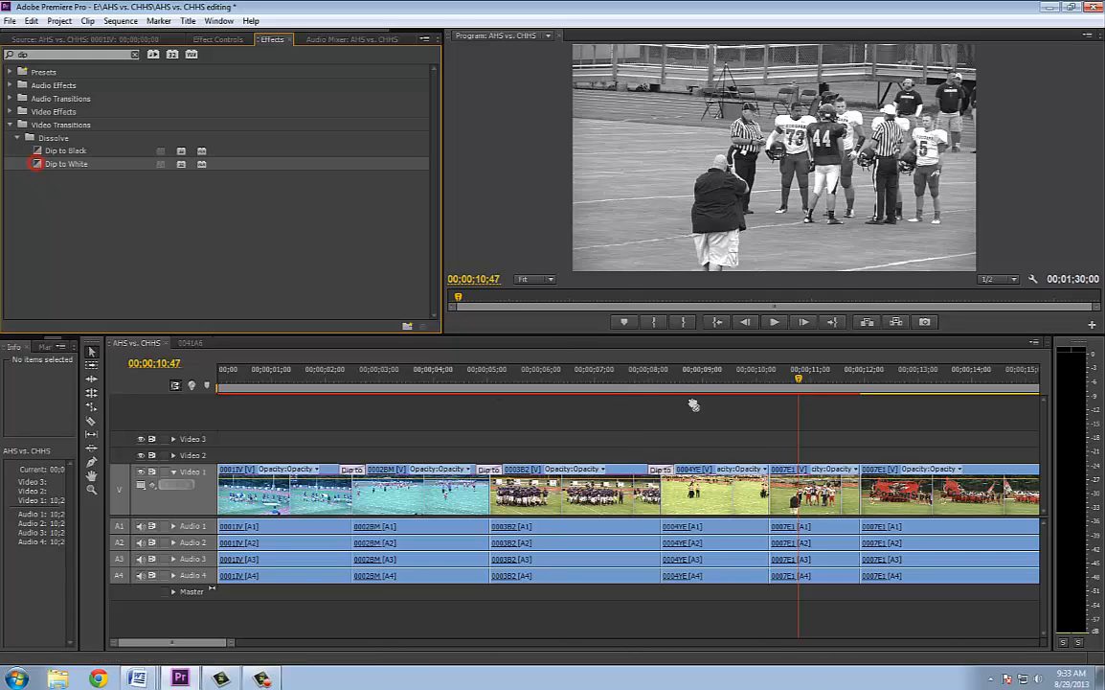
{"action": "left_click_drag", "start_coordinate": [279, 370], "coordinate": [306, 381]}
{"action": "left_click", "coordinate": [277, 507]}
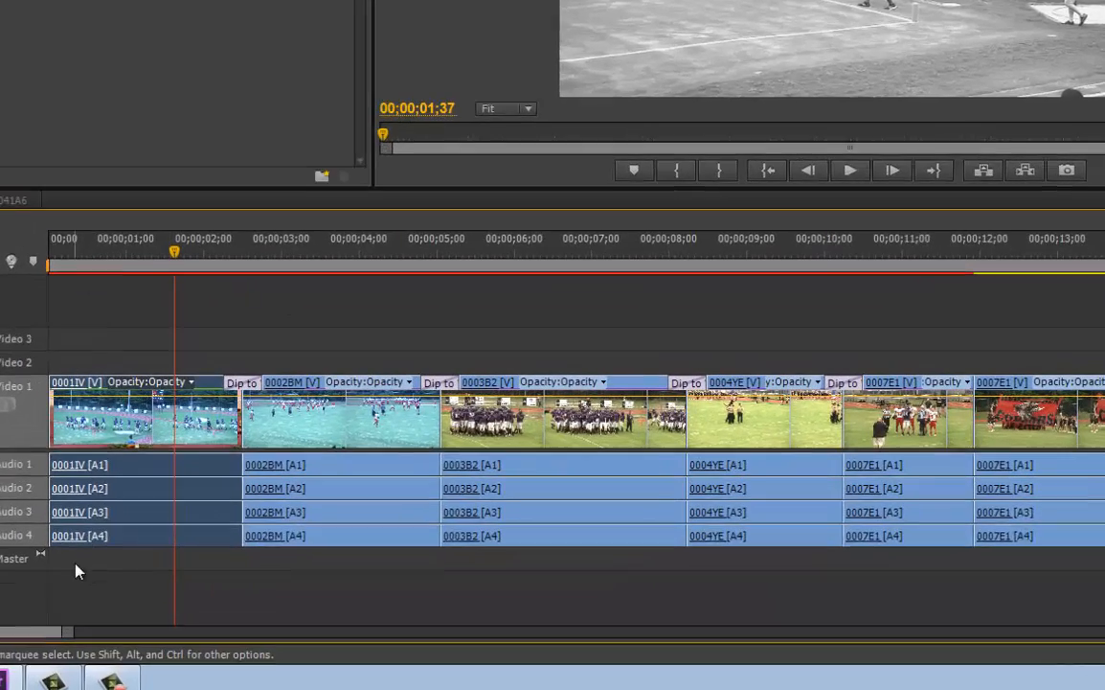
{"action": "left_click_drag", "start_coordinate": [61, 631], "coordinate": [319, 631]}
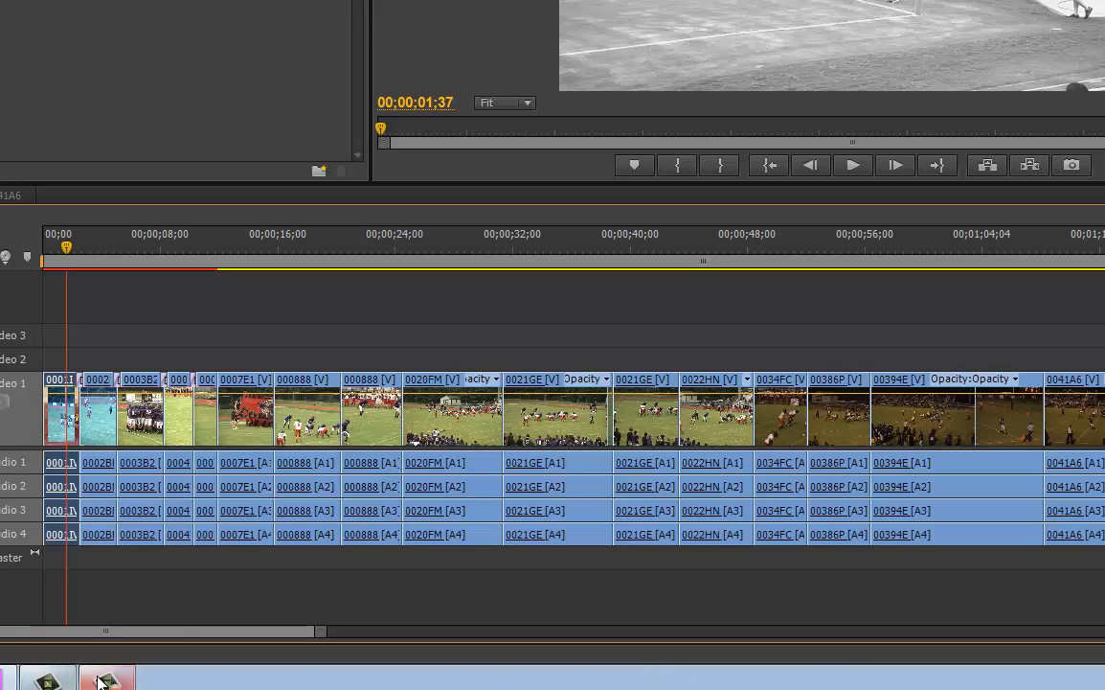
{"action": "mouse_move", "coordinate": [103, 682]}
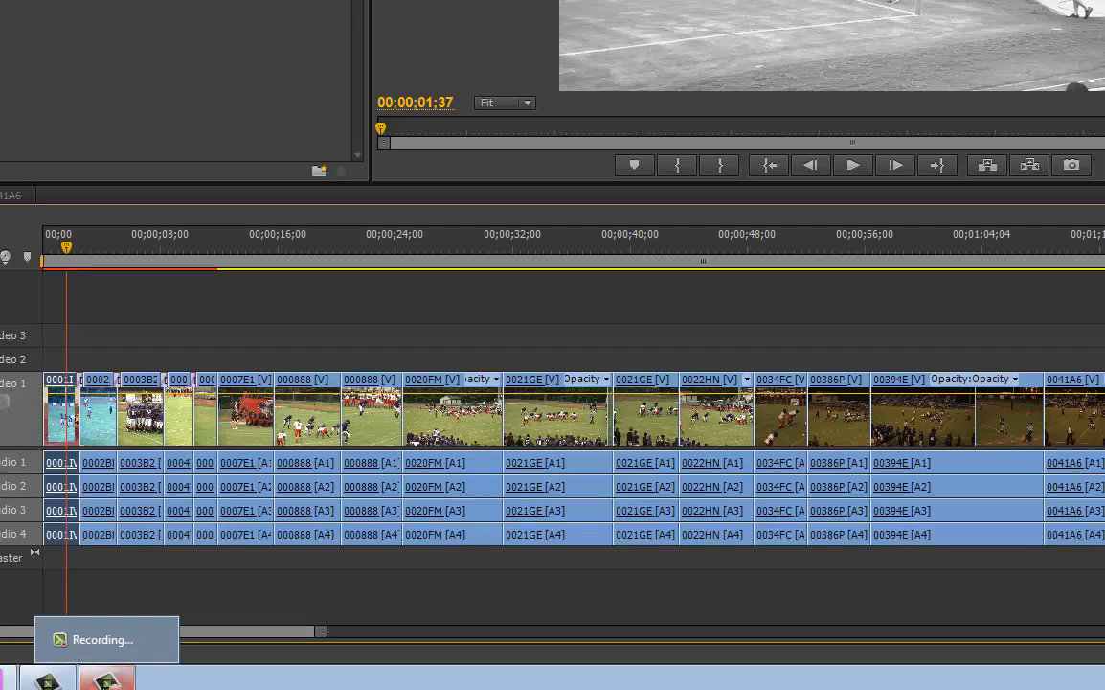
{"action": "left_click", "coordinate": [107, 680]}
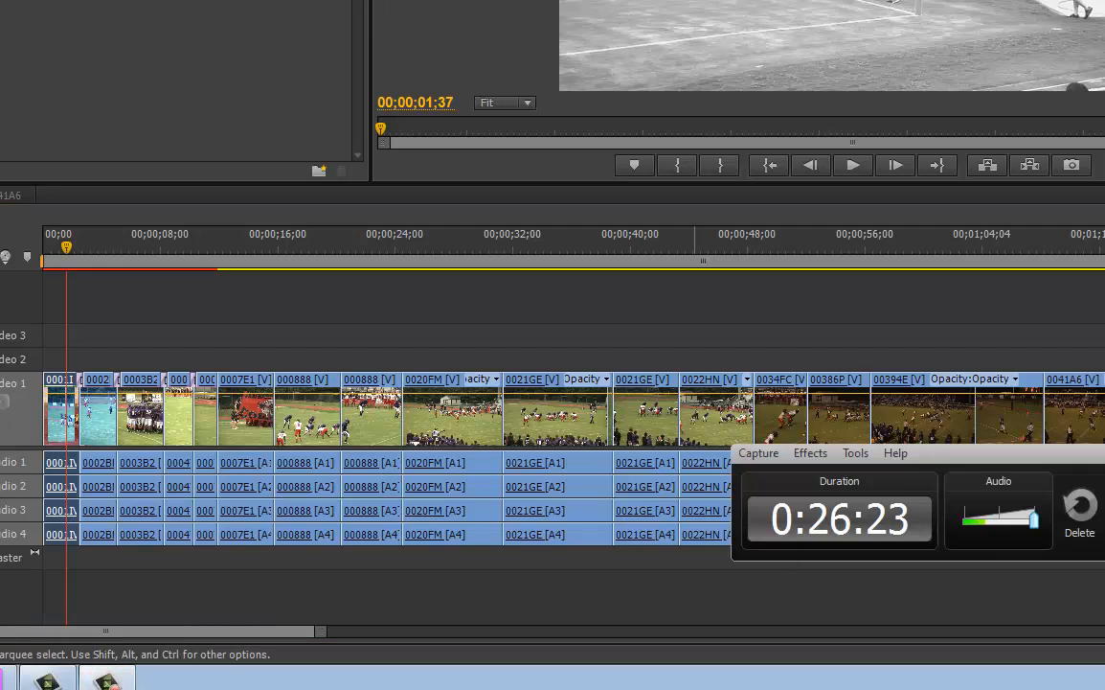